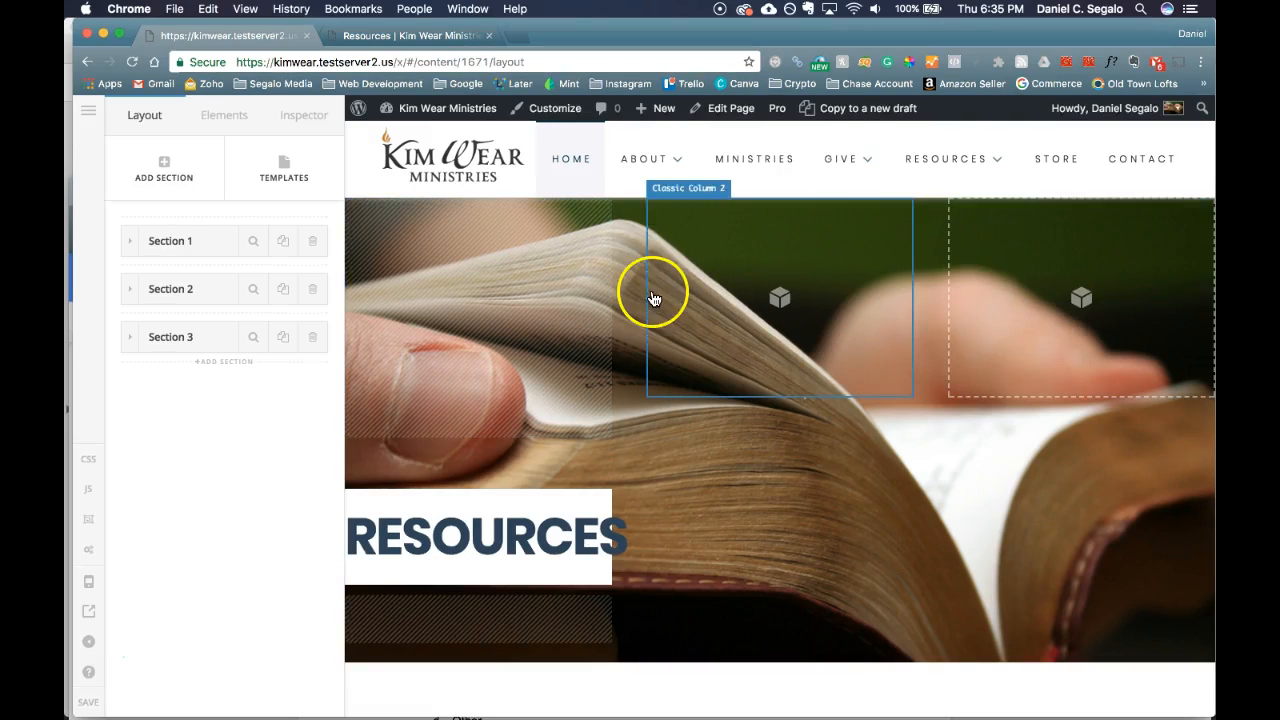
# Step: Open the settings of the classic gap element above the RESOURCES headline in Section 1
pyautogui.click(569, 279)
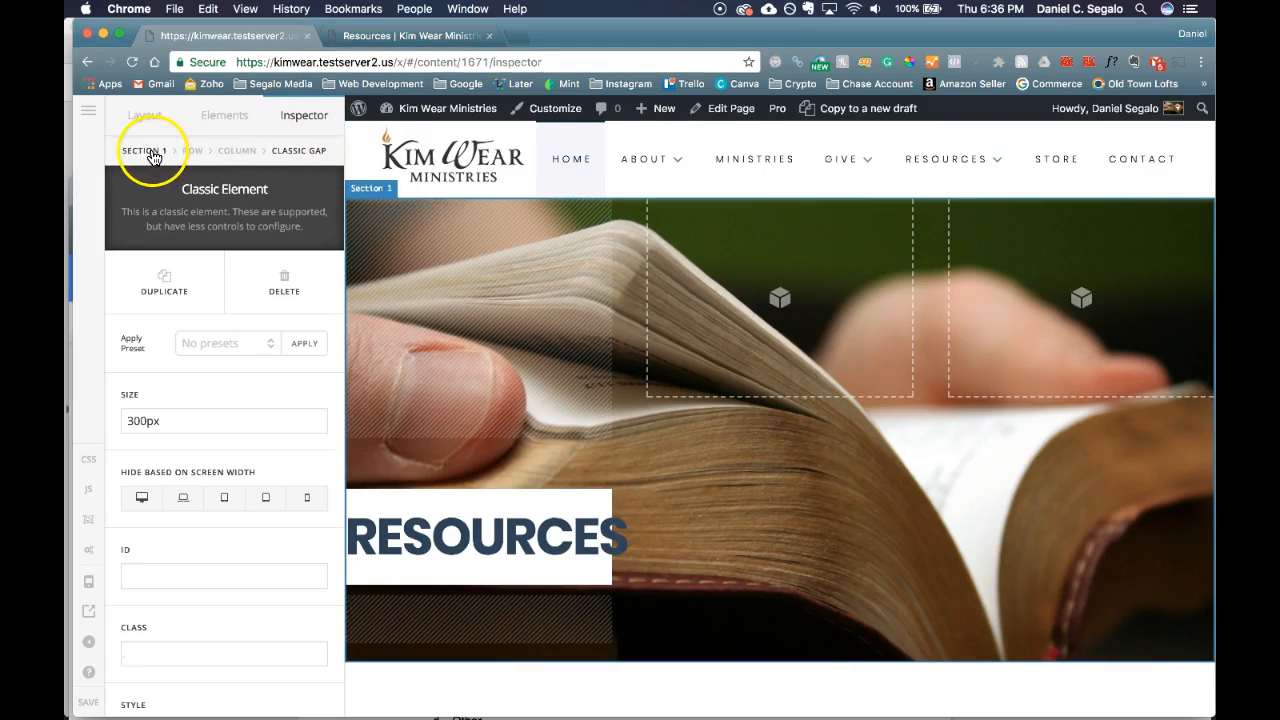
pyautogui.scroll(-1, 553, 403)
pyautogui.scroll(1, 553, 403)
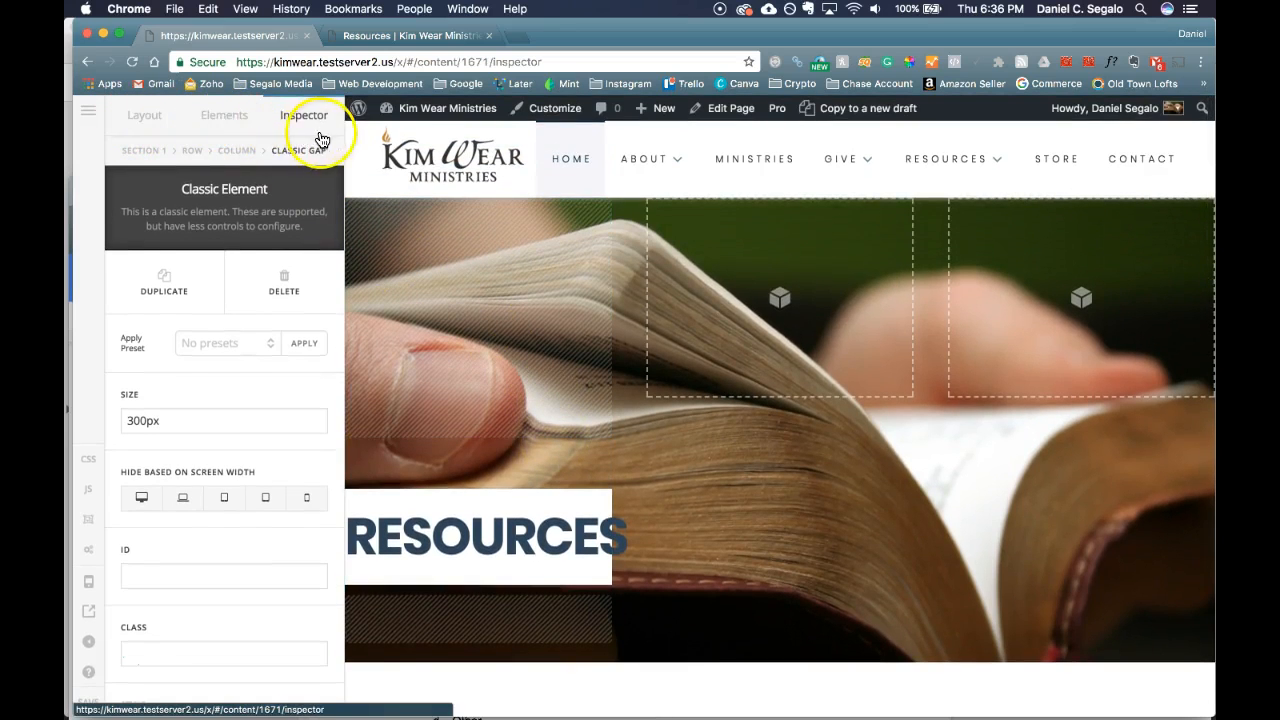
# Step: Add a Classic Columnize element to the second column of Section 1 and fill its content with random placeholder text
pyautogui.click(232, 119)
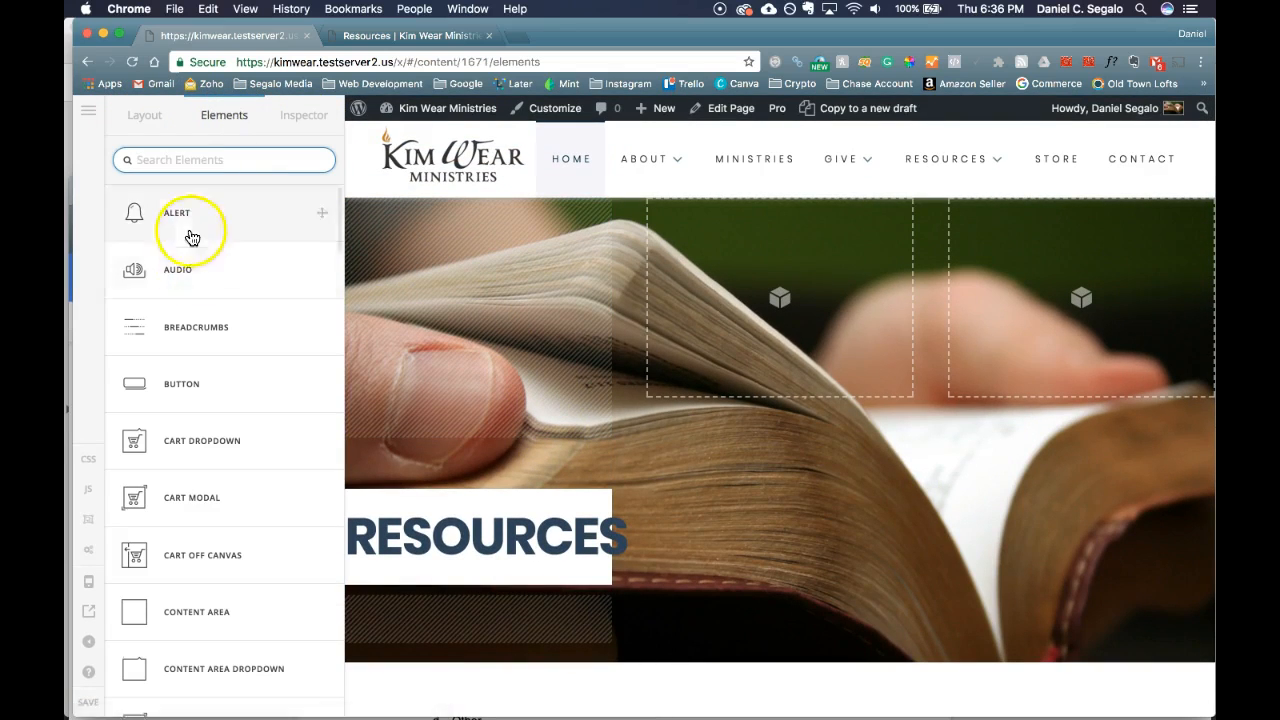
pyautogui.scroll(-10, 192, 387)
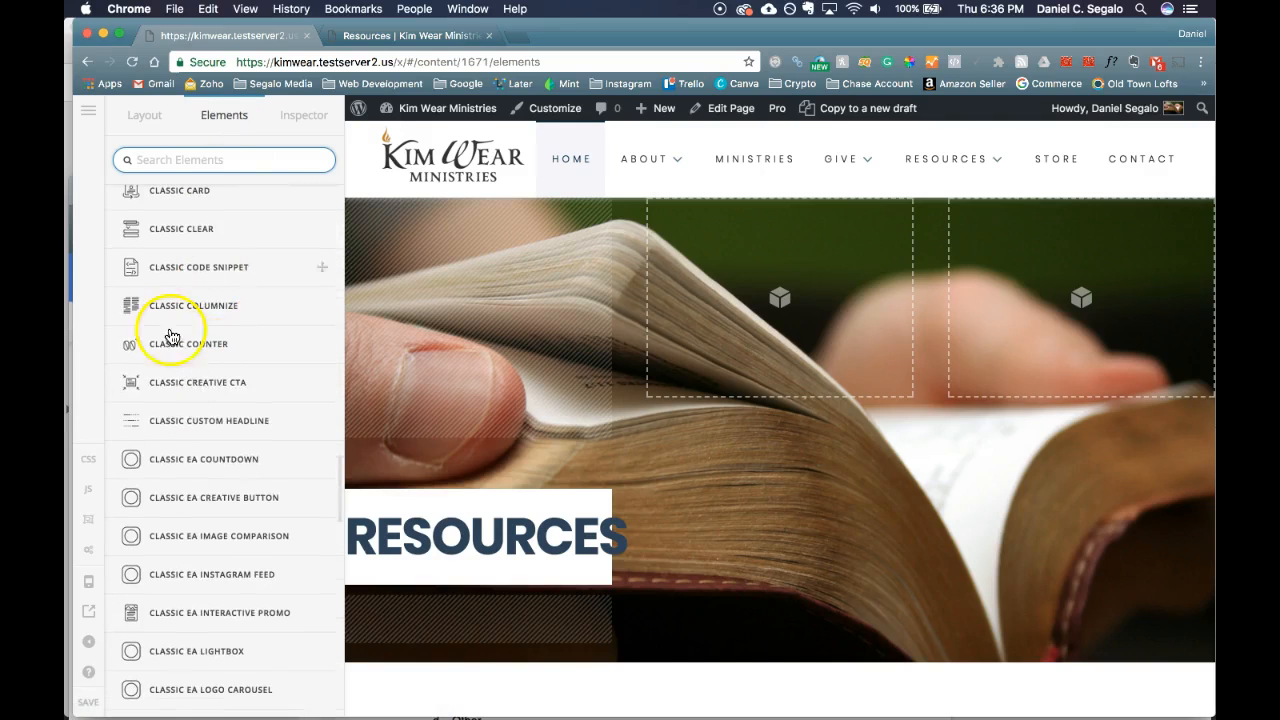
pyautogui.moveTo(207, 306); pyautogui.dragTo(774, 231)
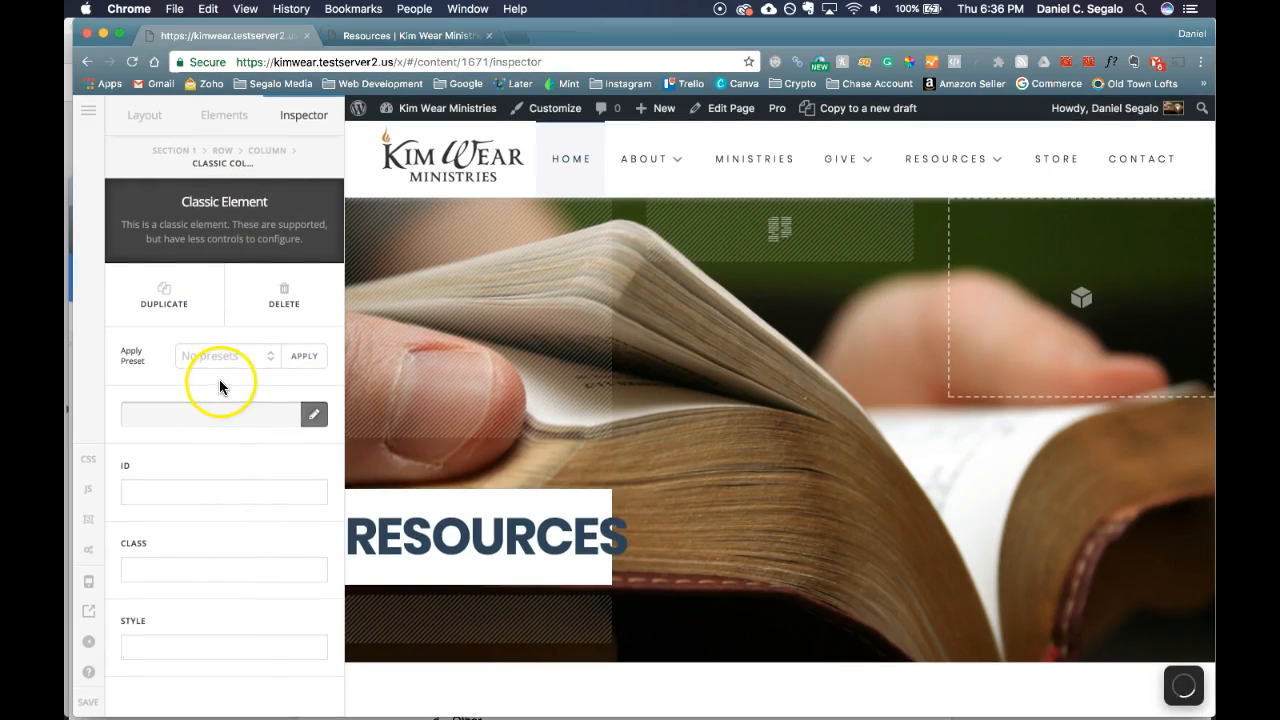
pyautogui.click(309, 418)
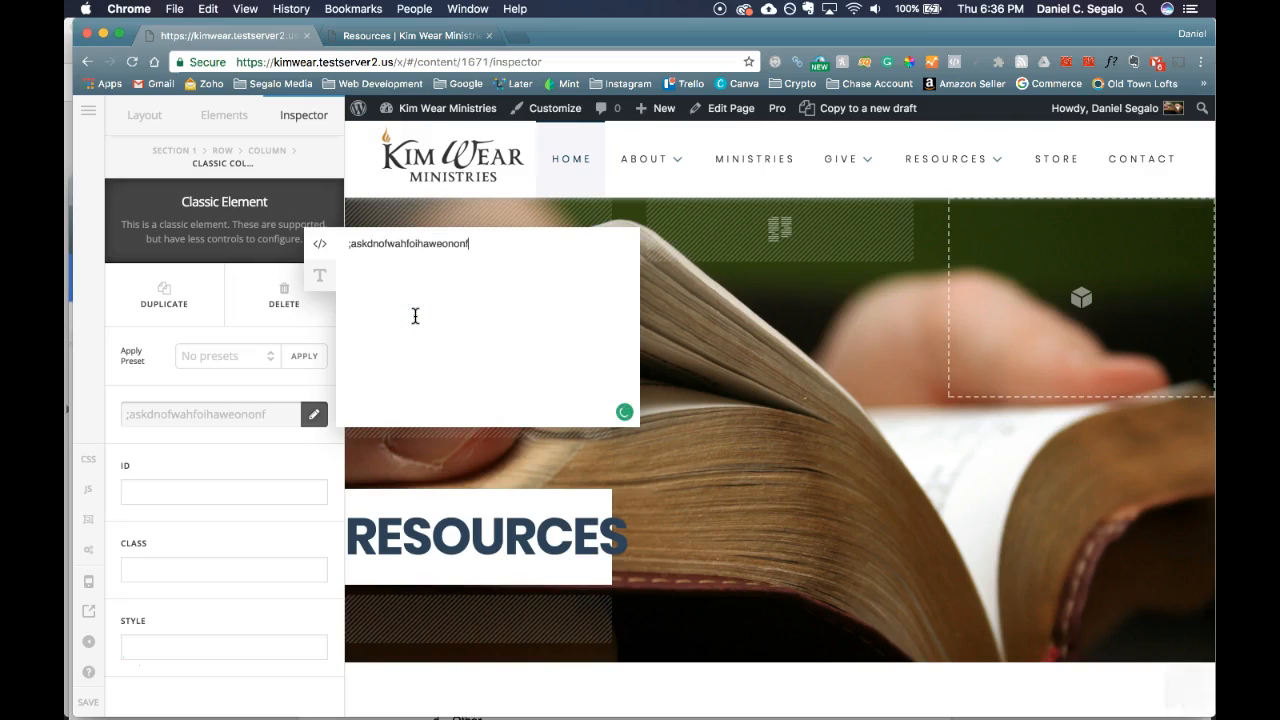
pyautogui.click(294, 451)
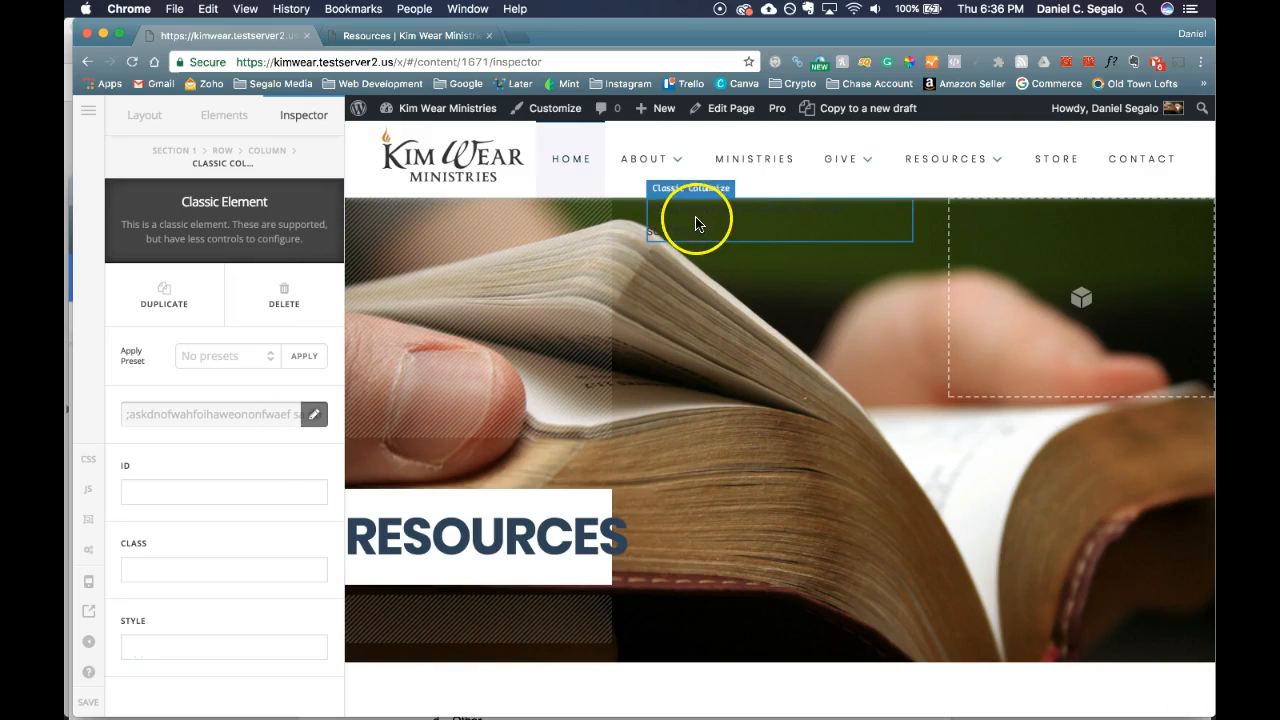
# Step: Delete the Classic Columnize element from the second column and return to the page's section layout
pyautogui.click(287, 305)
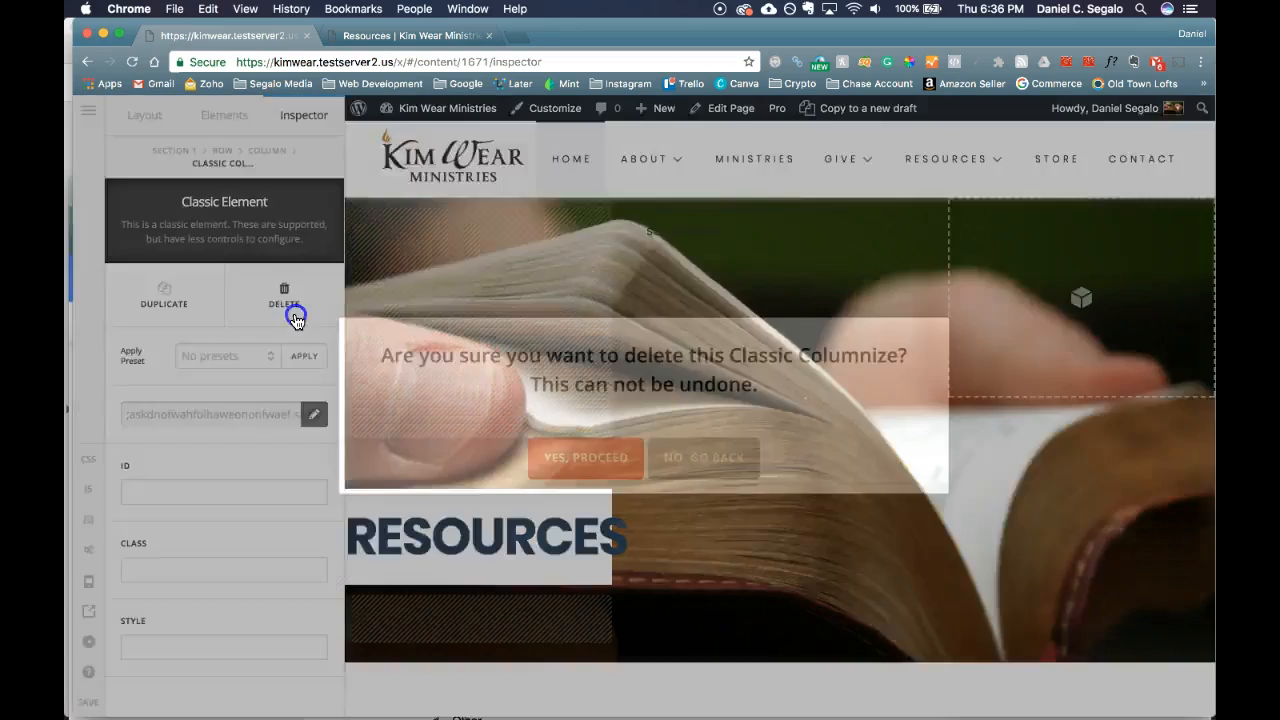
pyautogui.click(605, 450)
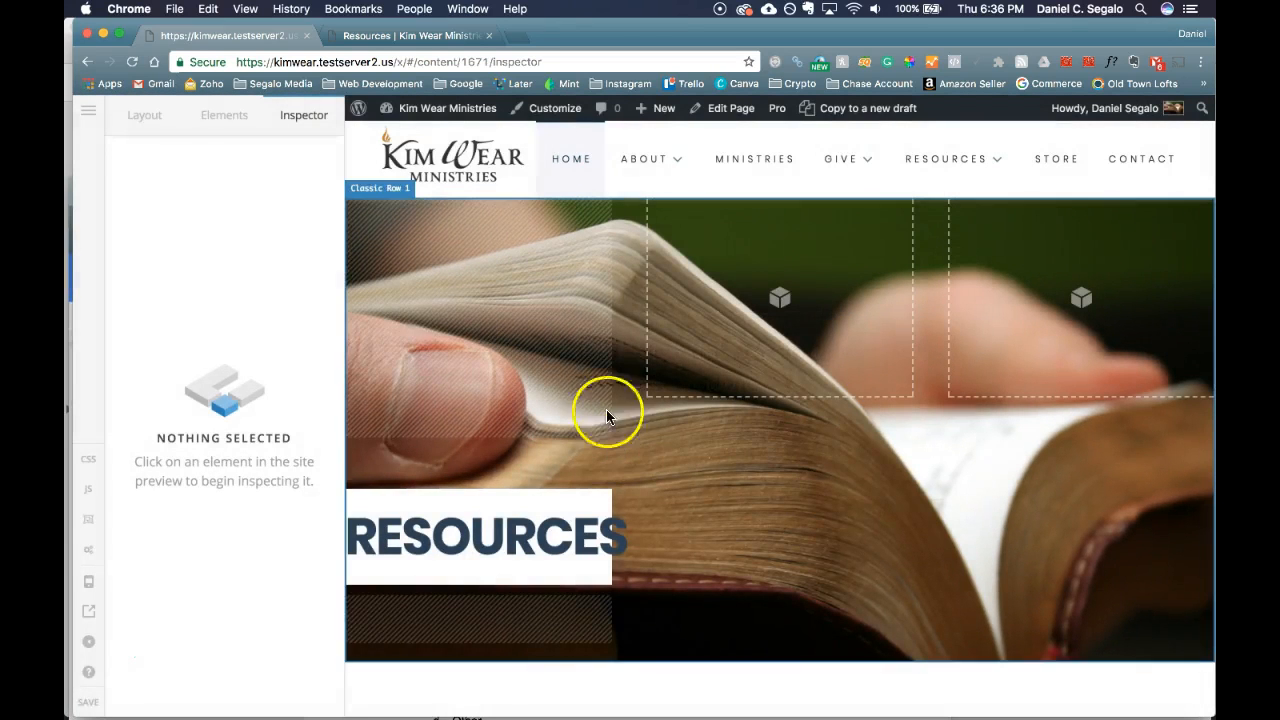
pyautogui.click(144, 116)
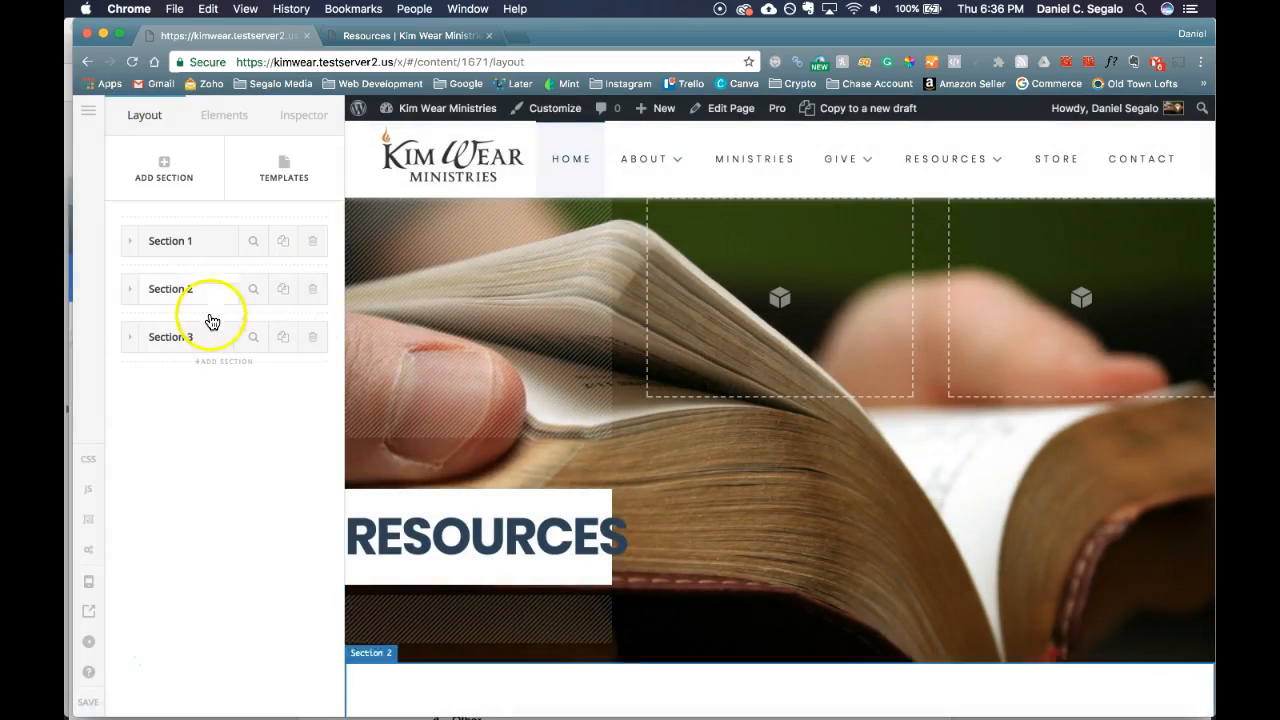
# Step: Switch to the live Resources page, reload it, and review it from the banner down to the footer
pyautogui.click(421, 37)
pyautogui.press('super+r')
pyautogui.scroll(-10, 954, 649)
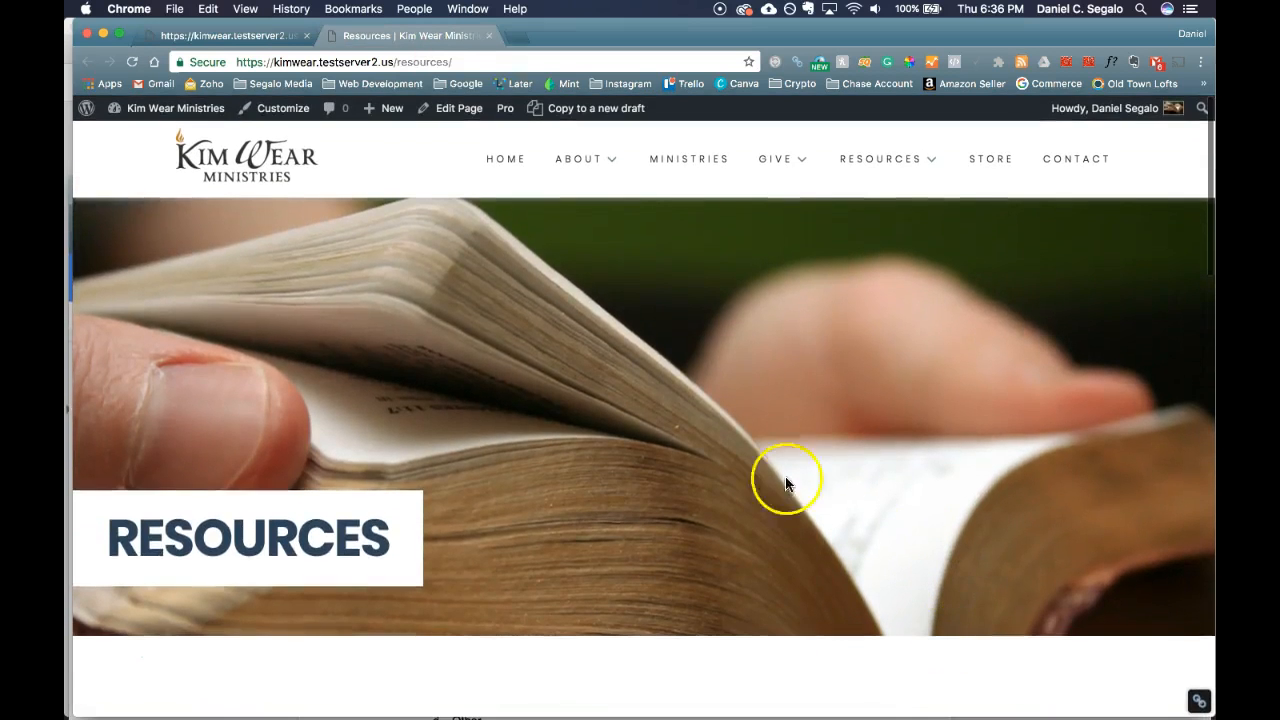
pyautogui.scroll(-10, 766, 495)
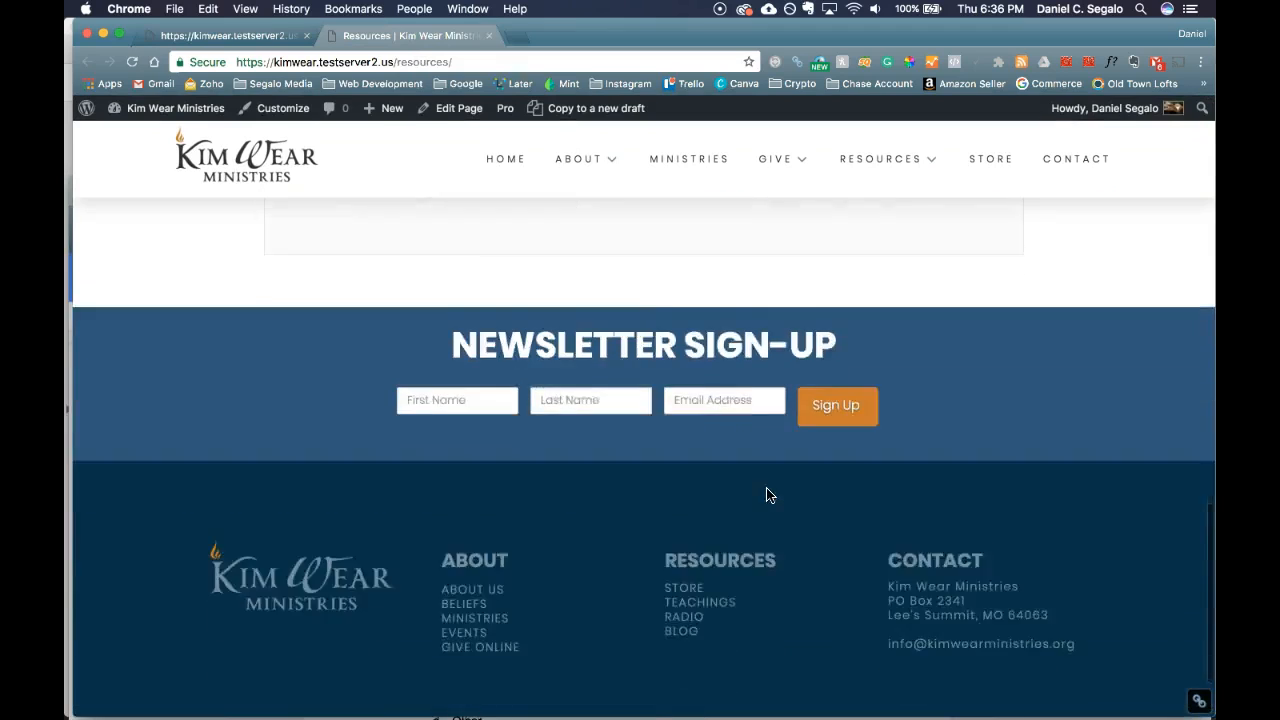
pyautogui.press('super+r')
pyautogui.scroll(-10, 767, 495)
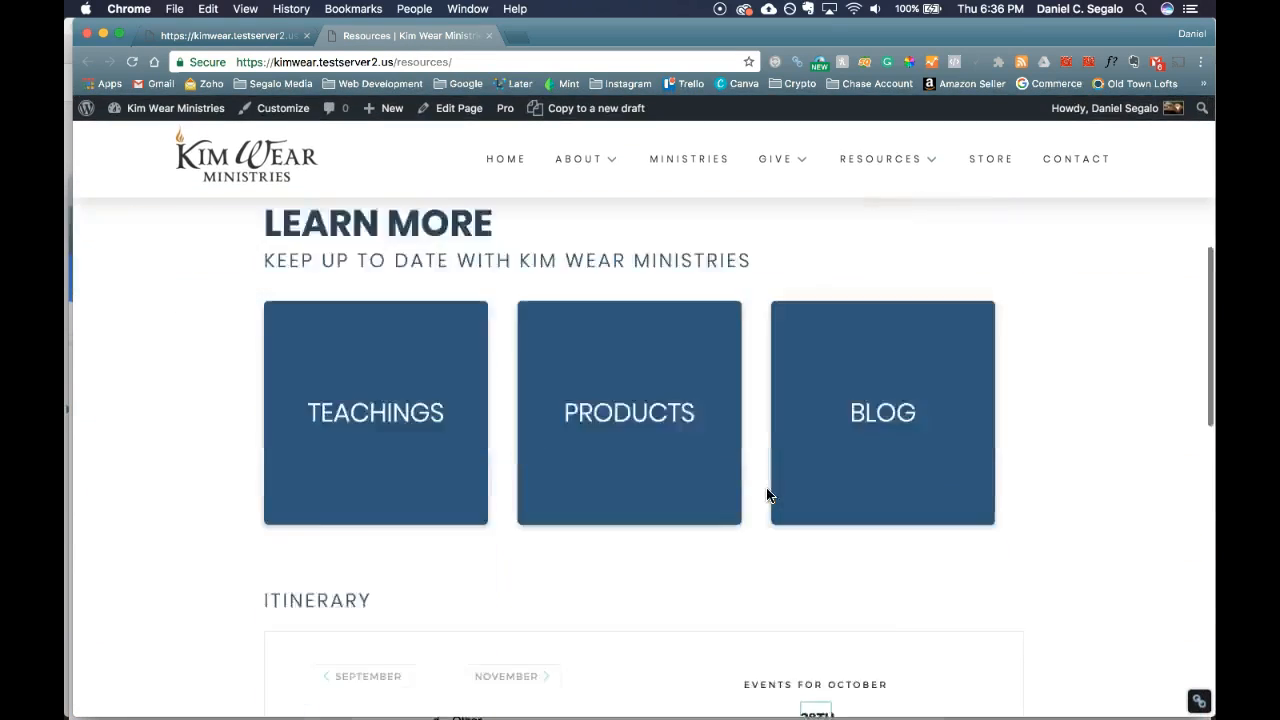
pyautogui.press('super+r')
# Step: Narrow the browser window to check the Resources page's responsive layout down to the Itinerary calendar, and widen it again
pyautogui.moveTo(1213, 480); pyautogui.dragTo(790, 466)
pyautogui.scroll(-3, 285, 432)
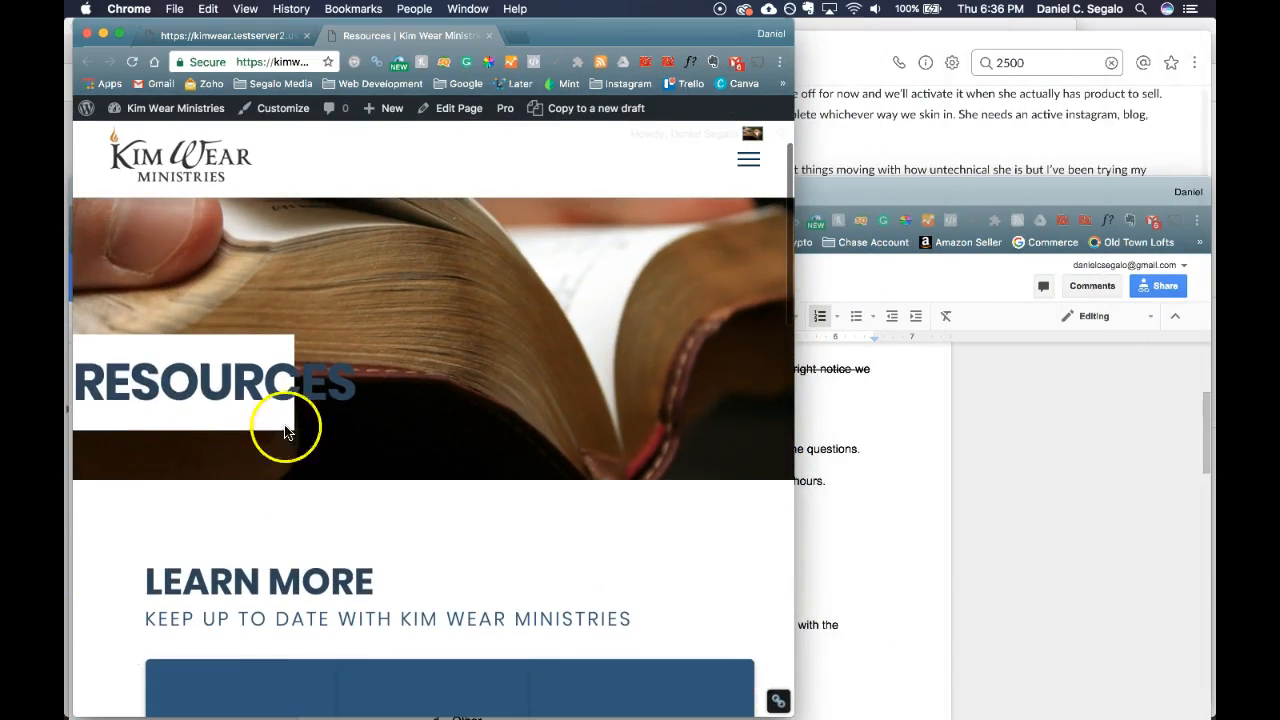
pyautogui.scroll(-5, 325, 395)
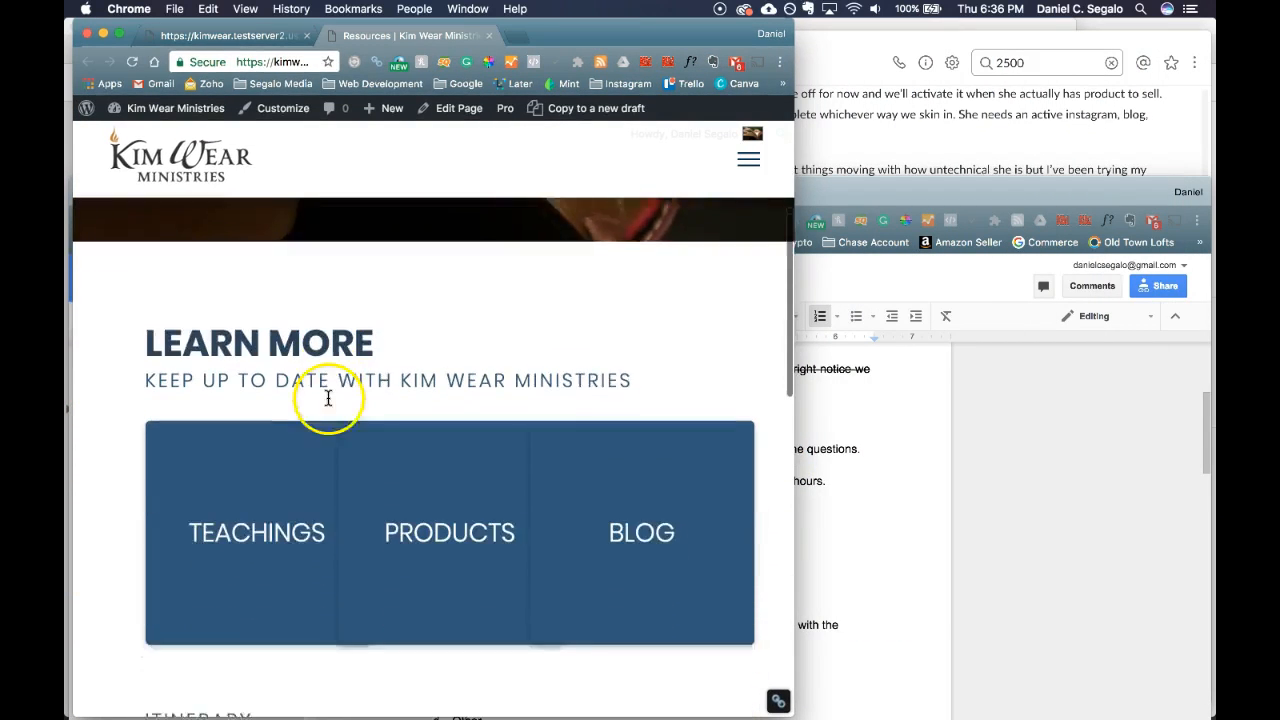
pyautogui.scroll(-2, 550, 490)
pyautogui.scroll(-5, 516, 502)
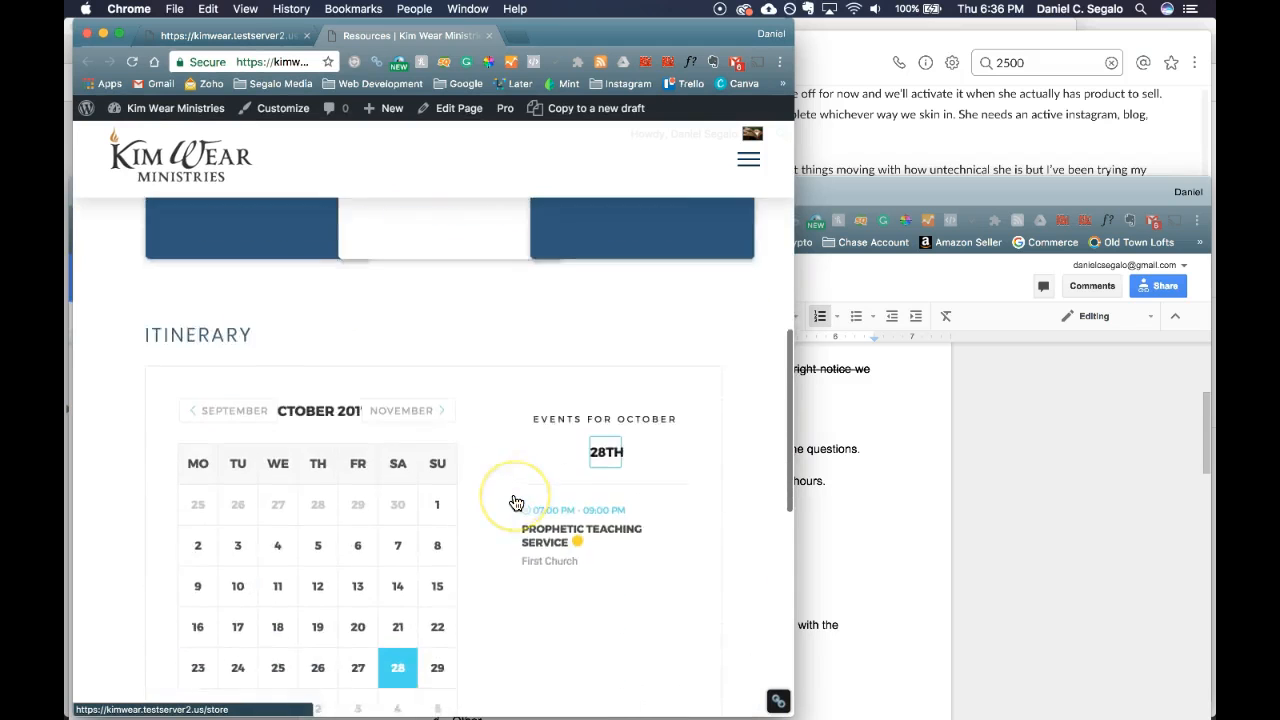
pyautogui.scroll(1, 514, 494)
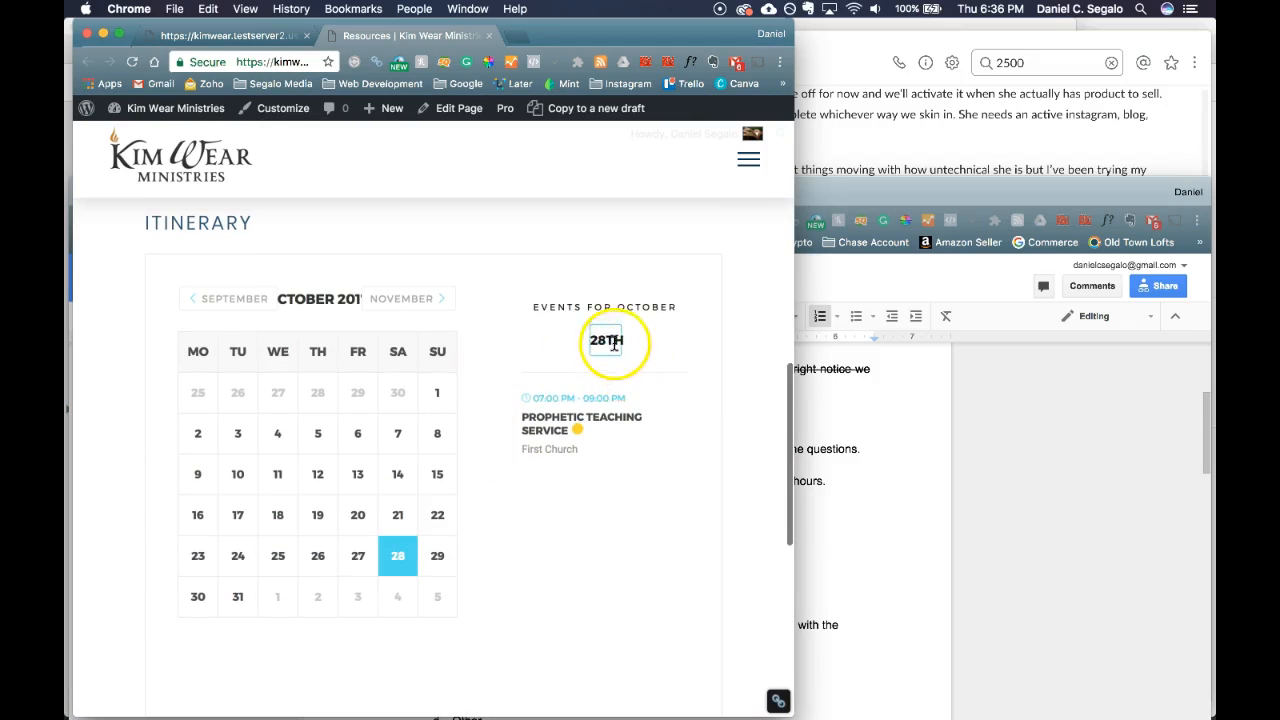
pyautogui.scroll(-10, 635, 515)
pyautogui.scroll(20, 635, 514)
pyautogui.moveTo(793, 443); pyautogui.dragTo(1207, 435)
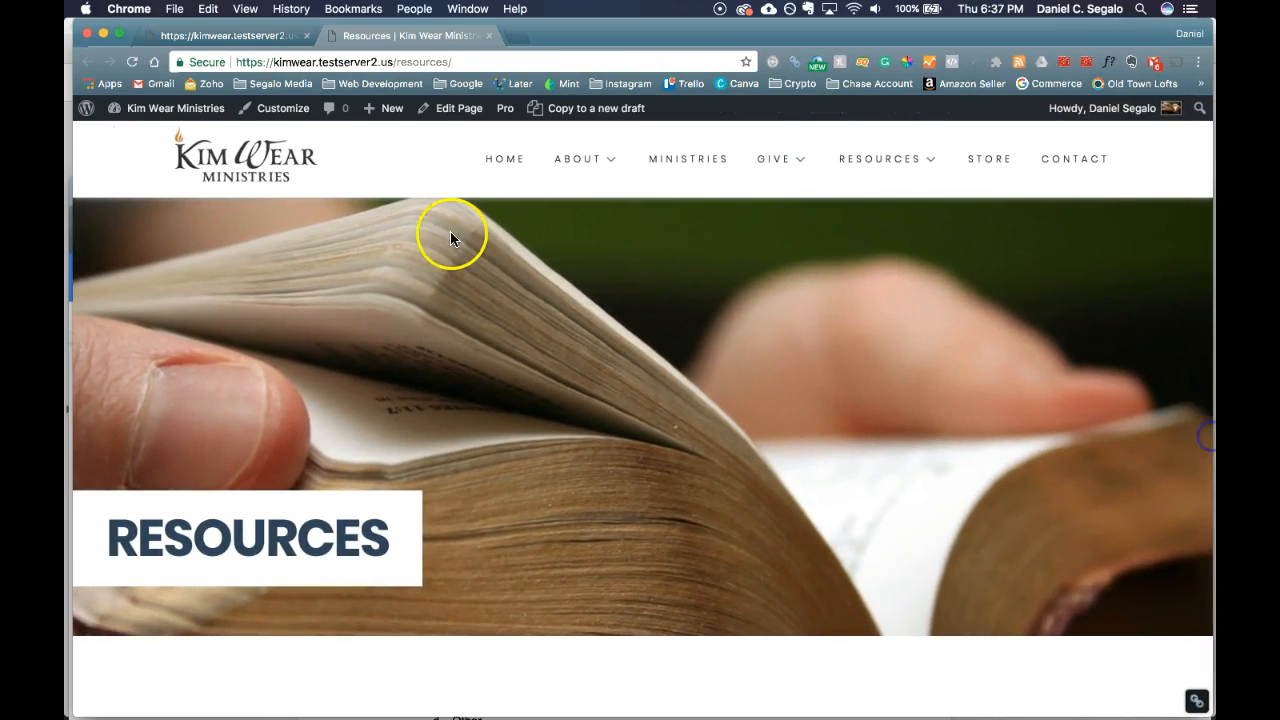
# Step: Return to the page builder and open Section 1's settings at the options for hiding by screen width
pyautogui.click(218, 38)
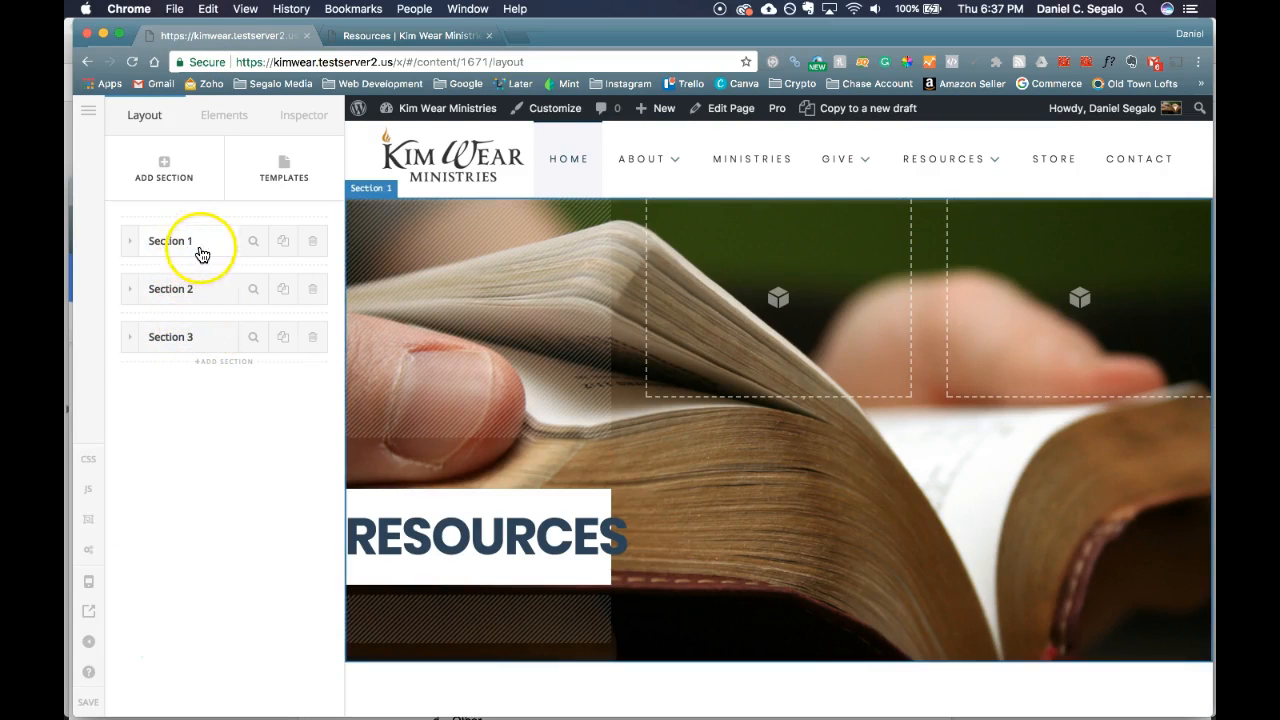
pyautogui.click(255, 245)
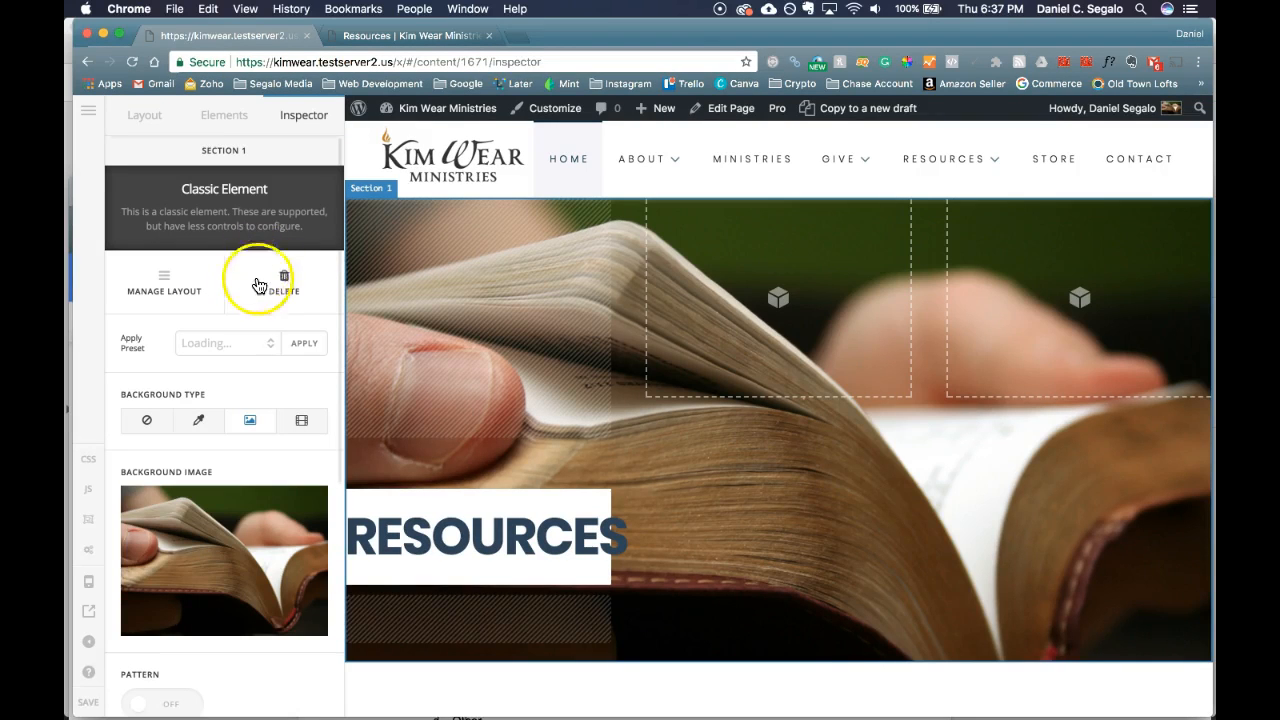
pyautogui.scroll(-5, 232, 527)
pyautogui.scroll(-10, 237, 529)
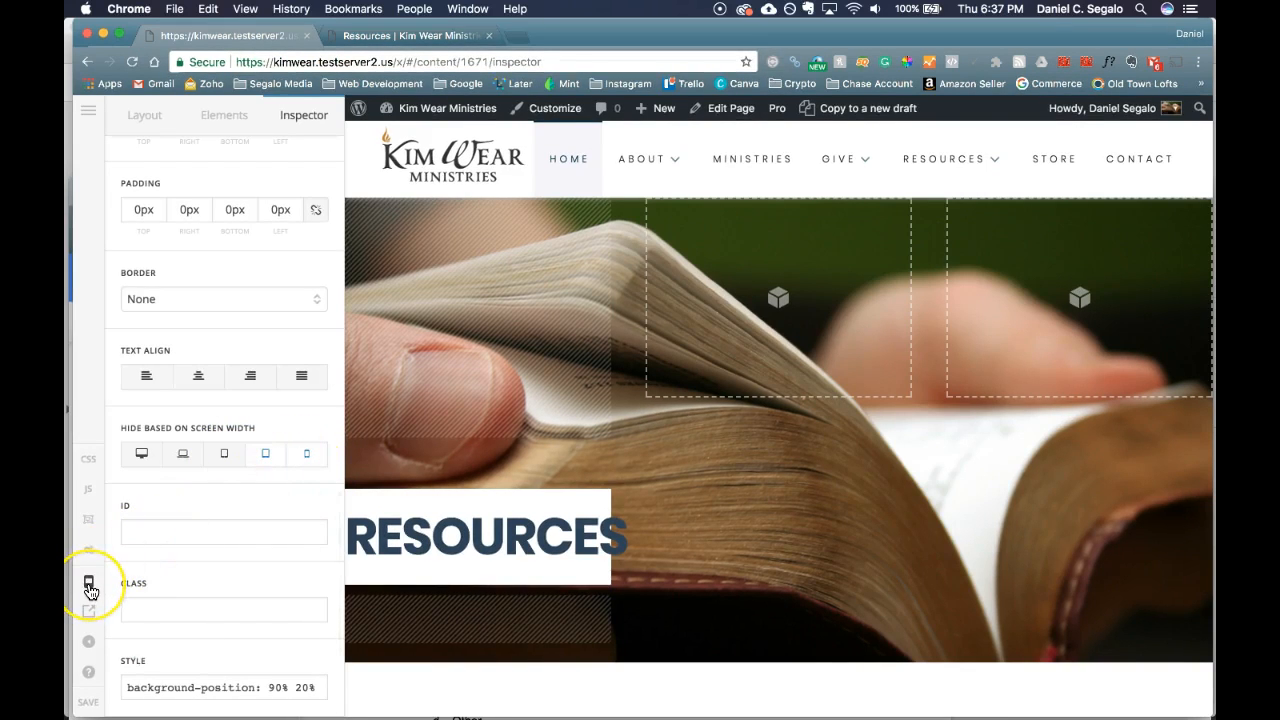
# Step: Preview the page at each responsive breakpoint, from 480px and smaller up to 1200px and up
pyautogui.click(88, 587)
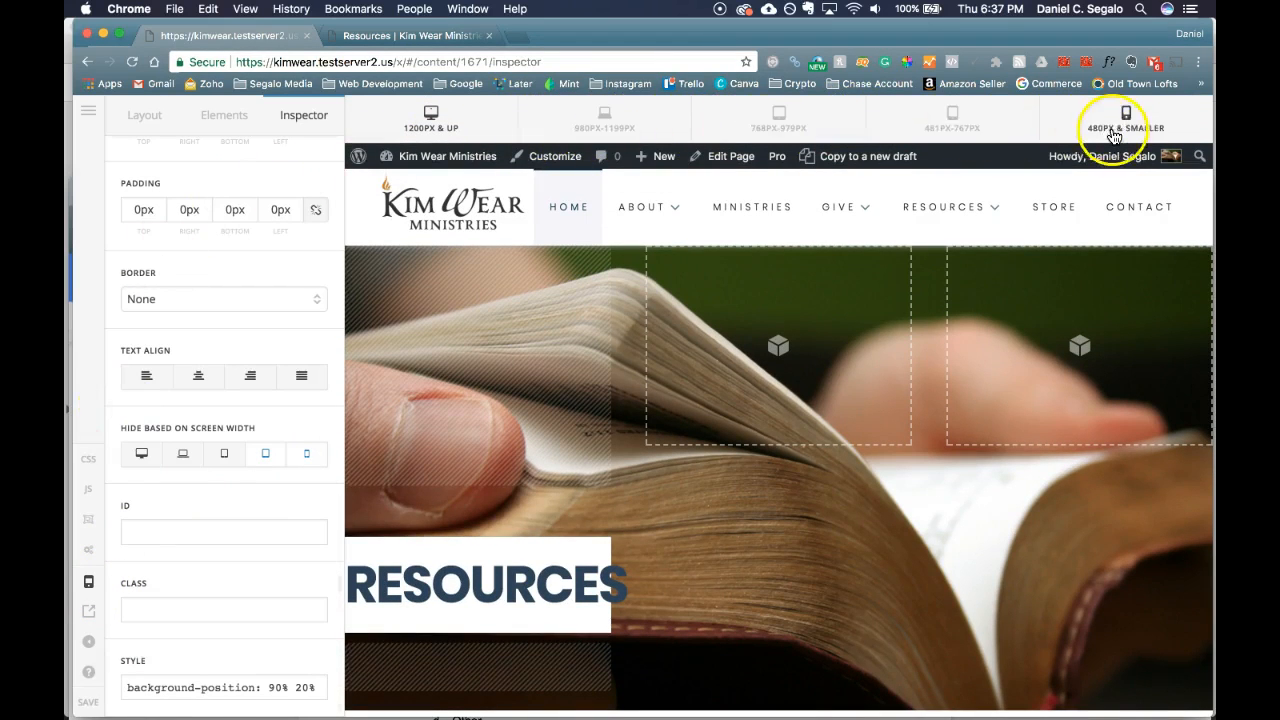
pyautogui.click(1176, 133)
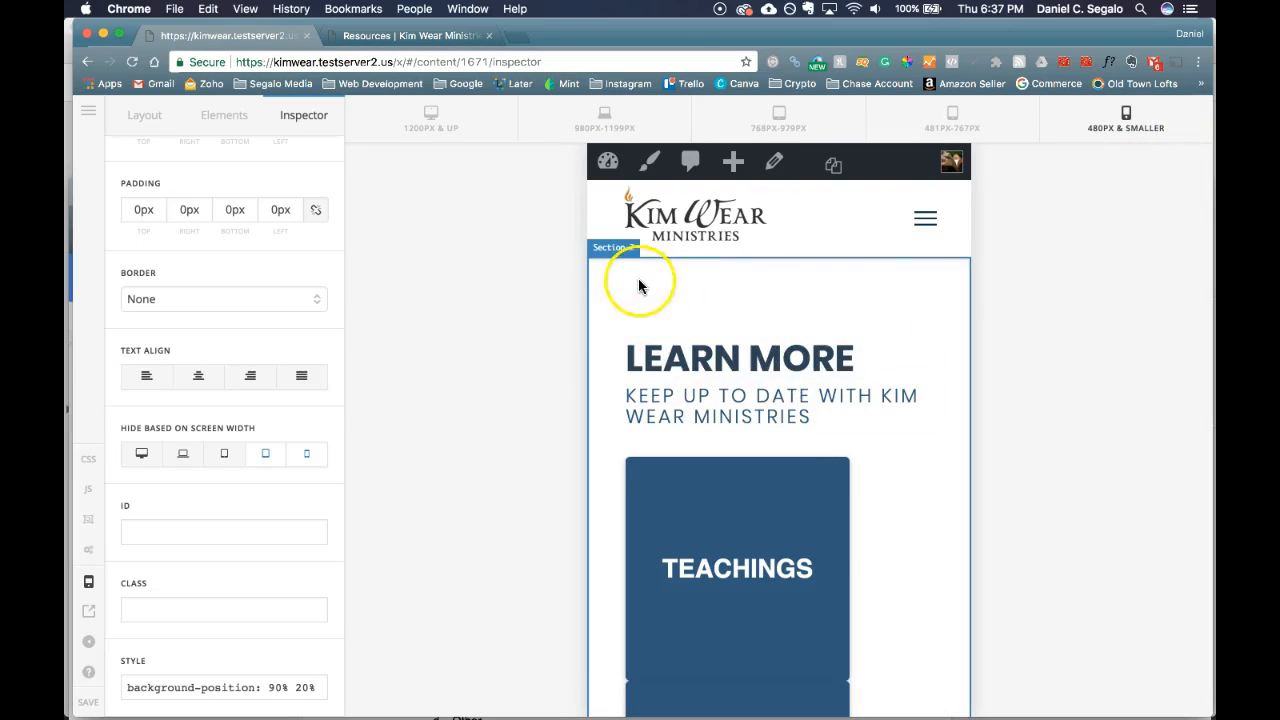
pyautogui.click(952, 118)
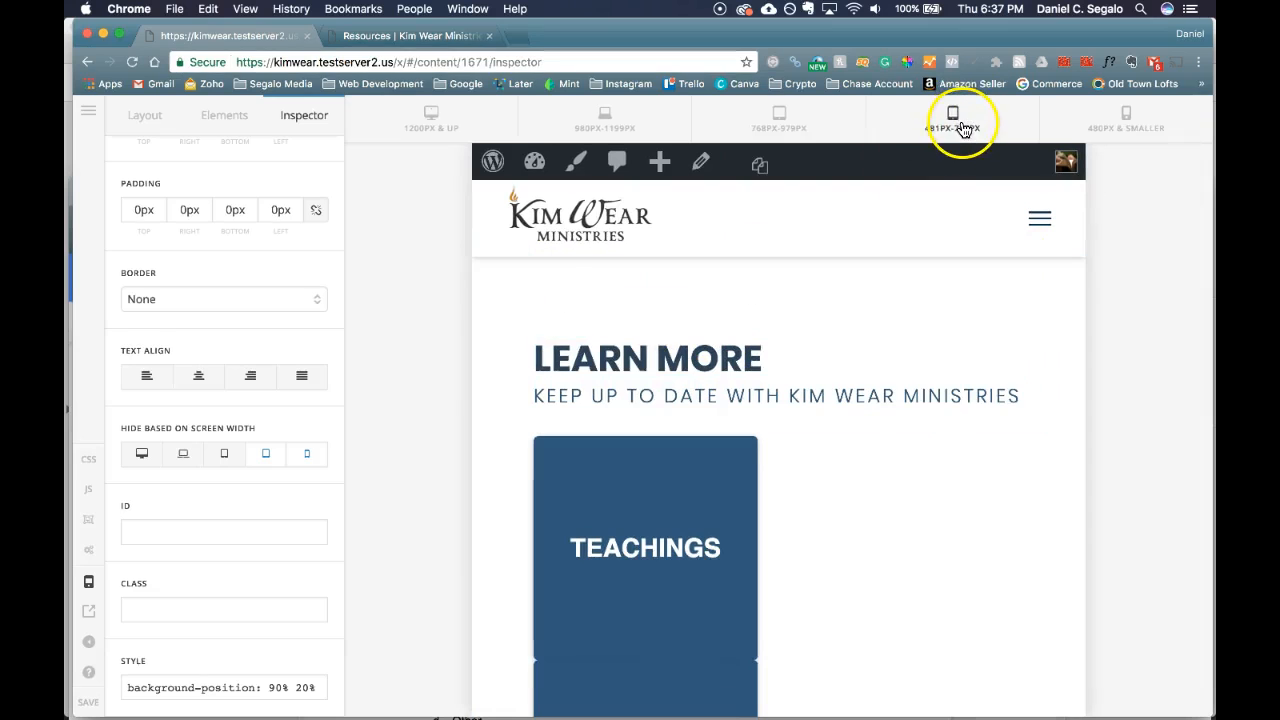
pyautogui.click(786, 131)
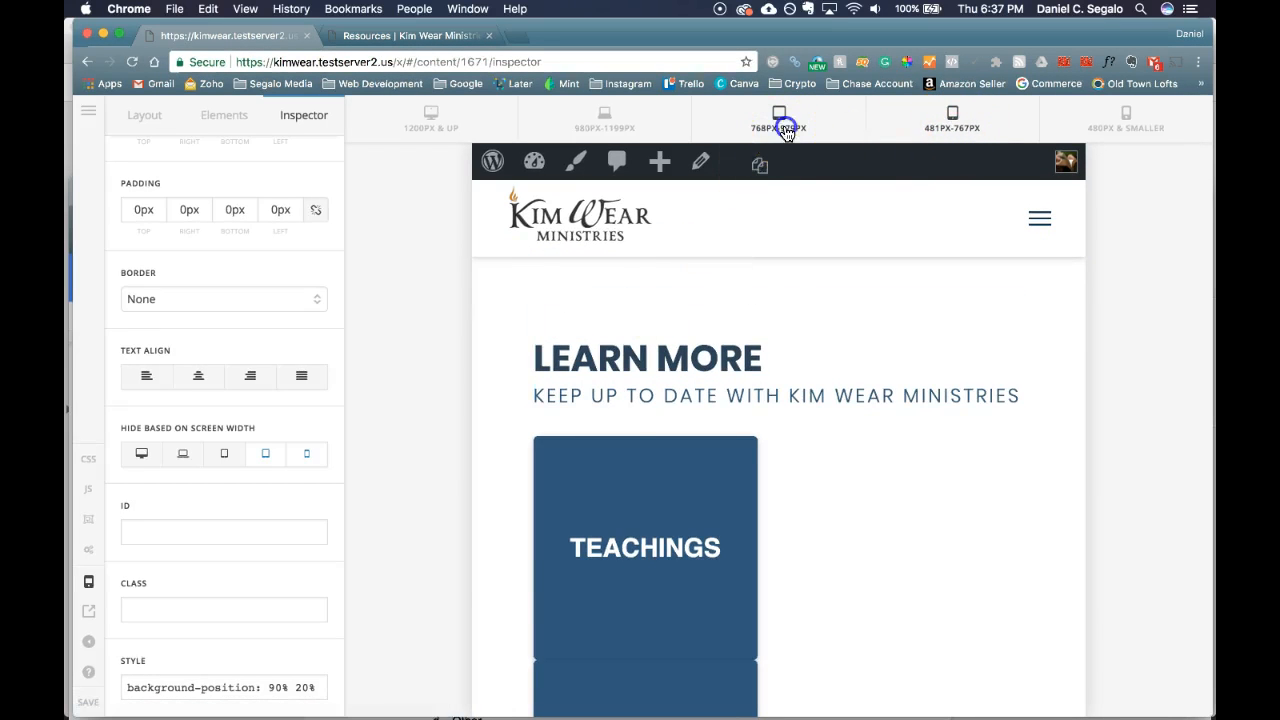
pyautogui.click(604, 116)
pyautogui.click(468, 116)
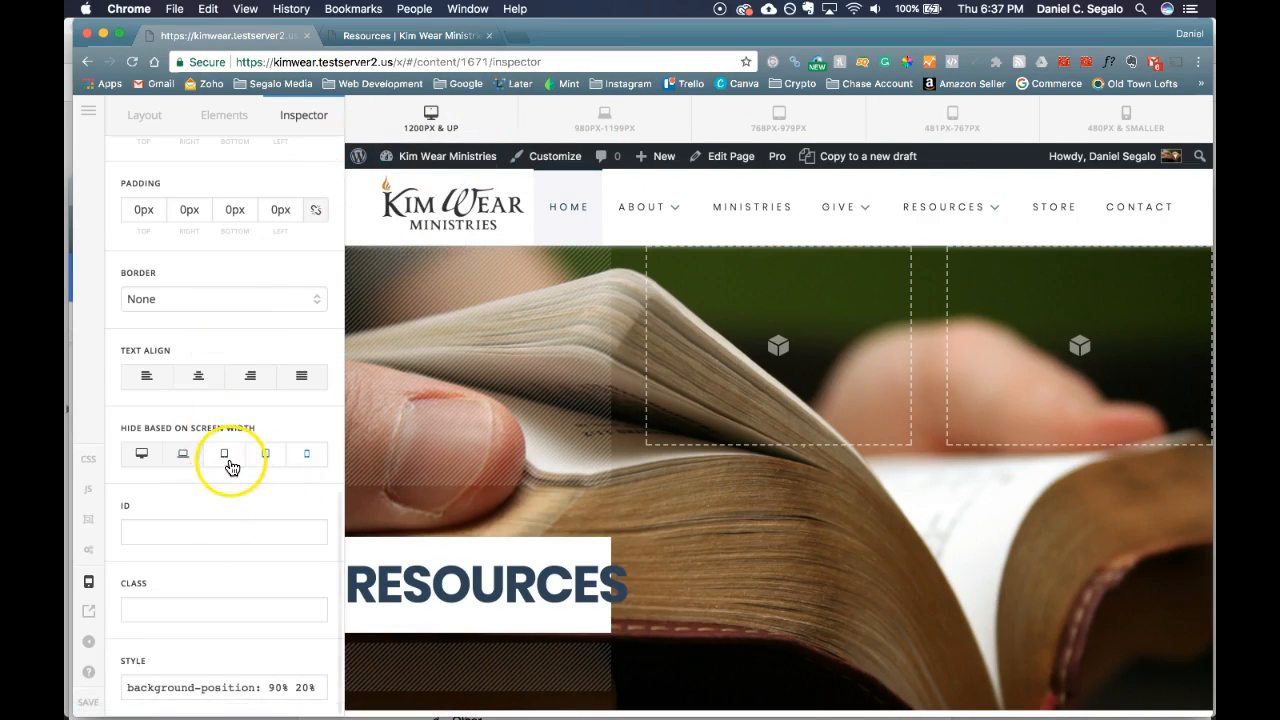
# Step: Hide Section 1 on the laptop and larger tablet widths as well, and preview the page at 480px and smaller
pyautogui.click(169, 460)
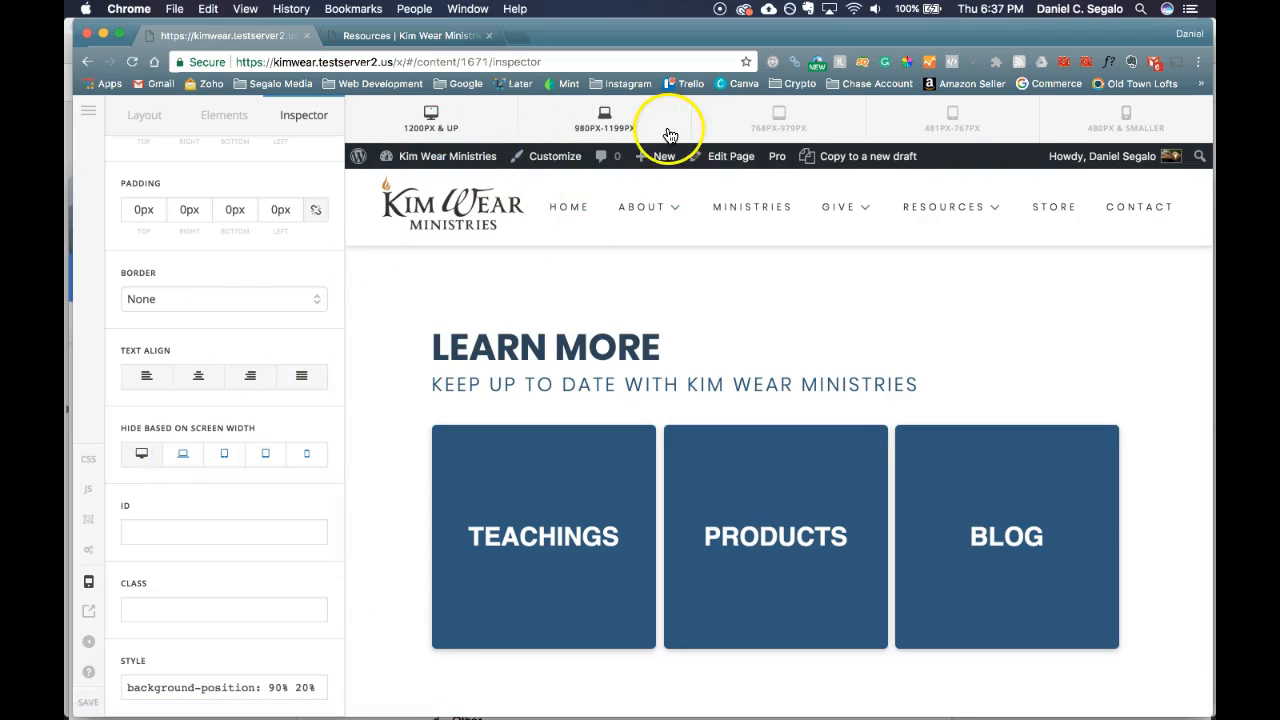
pyautogui.click(952, 120)
pyautogui.click(1098, 121)
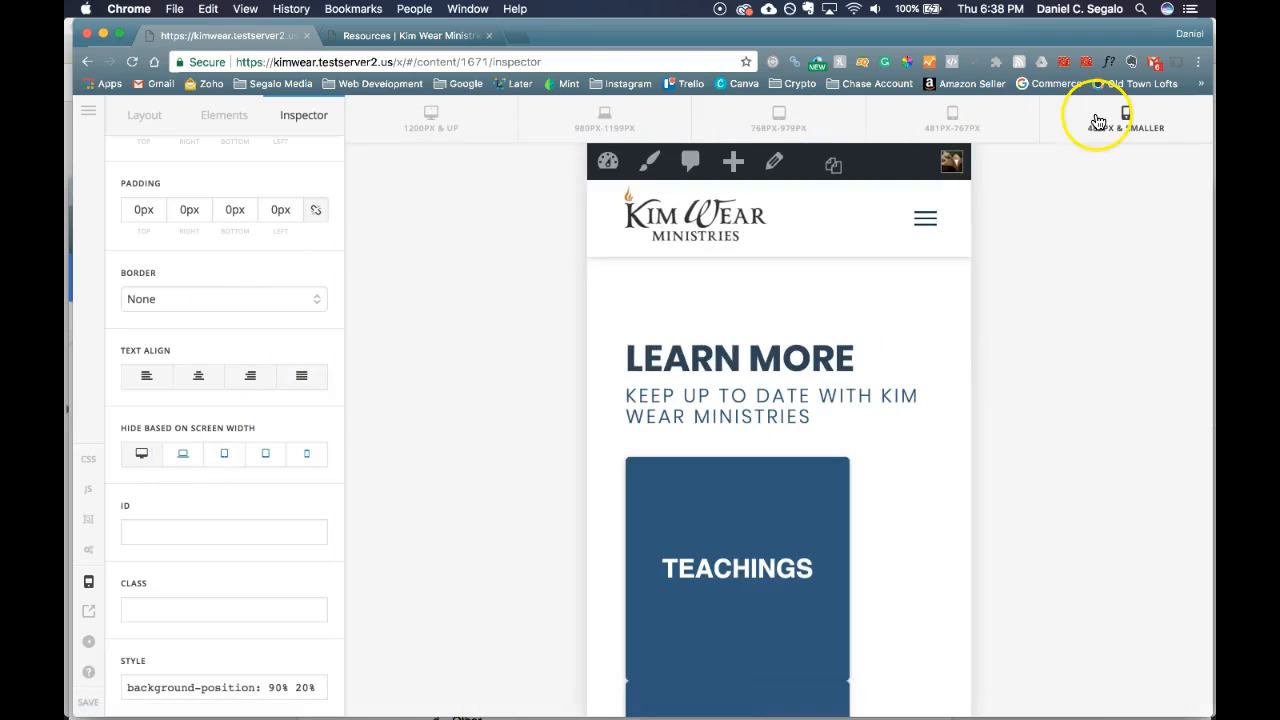
# Step: Return to the 1200px and up preview and make Section 1 visible on the laptop and larger tablet widths again
pyautogui.click(462, 112)
pyautogui.click(183, 455)
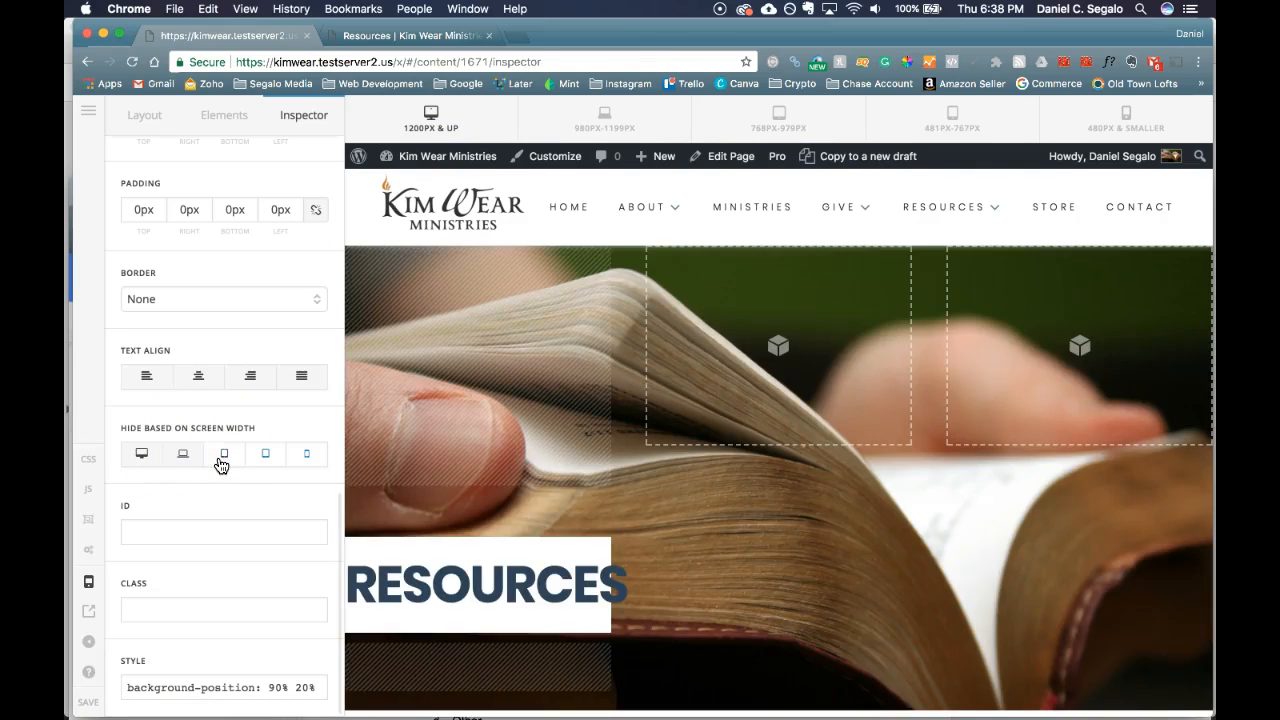
pyautogui.scroll(8, 166, 457)
pyautogui.scroll(-8, 180, 423)
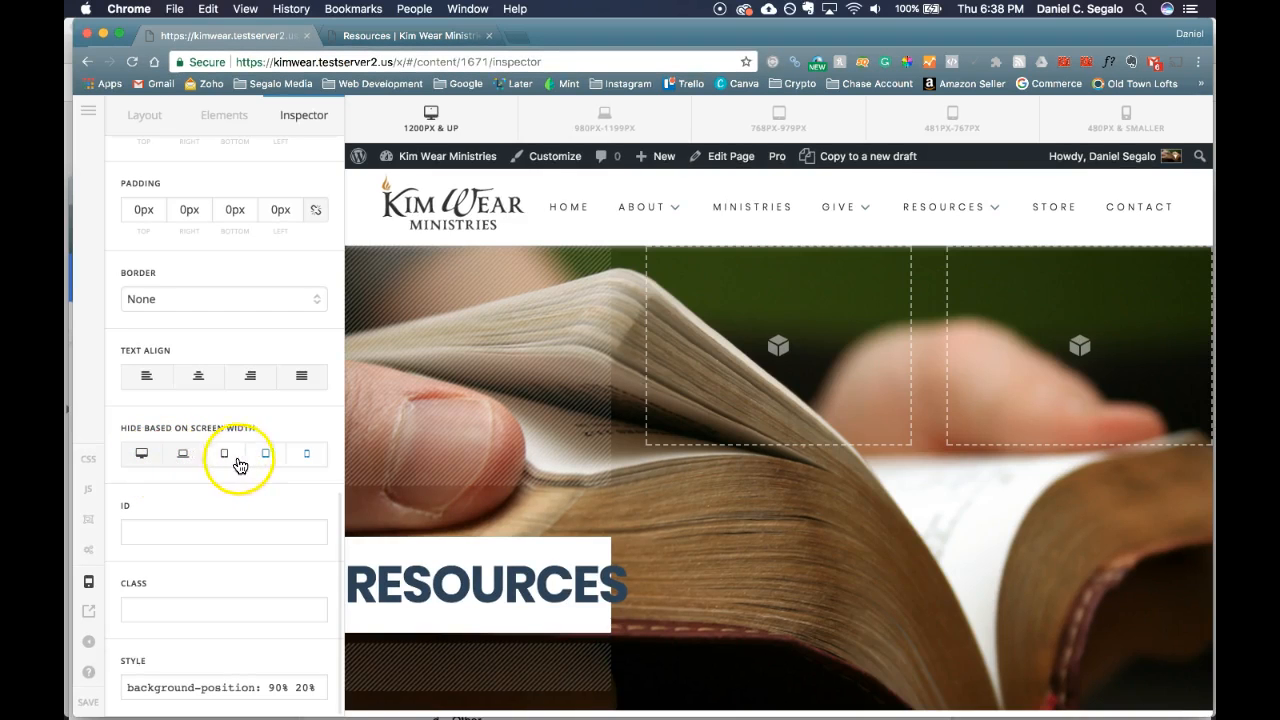
pyautogui.scroll(-5, 530, 512)
pyautogui.scroll(4, 531, 517)
pyautogui.scroll(-1, 531, 517)
pyautogui.scroll(2, 531, 517)
pyautogui.scroll(1, 530, 515)
pyautogui.click(563, 543)
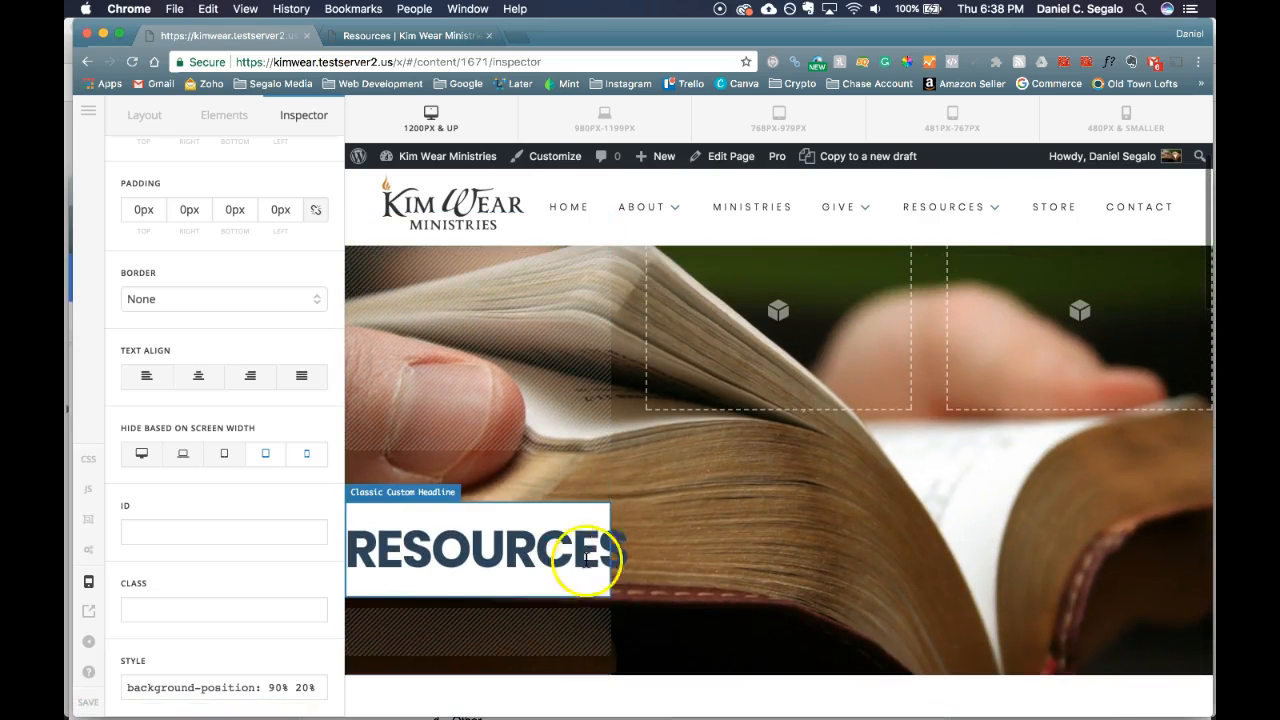
pyautogui.click(595, 401)
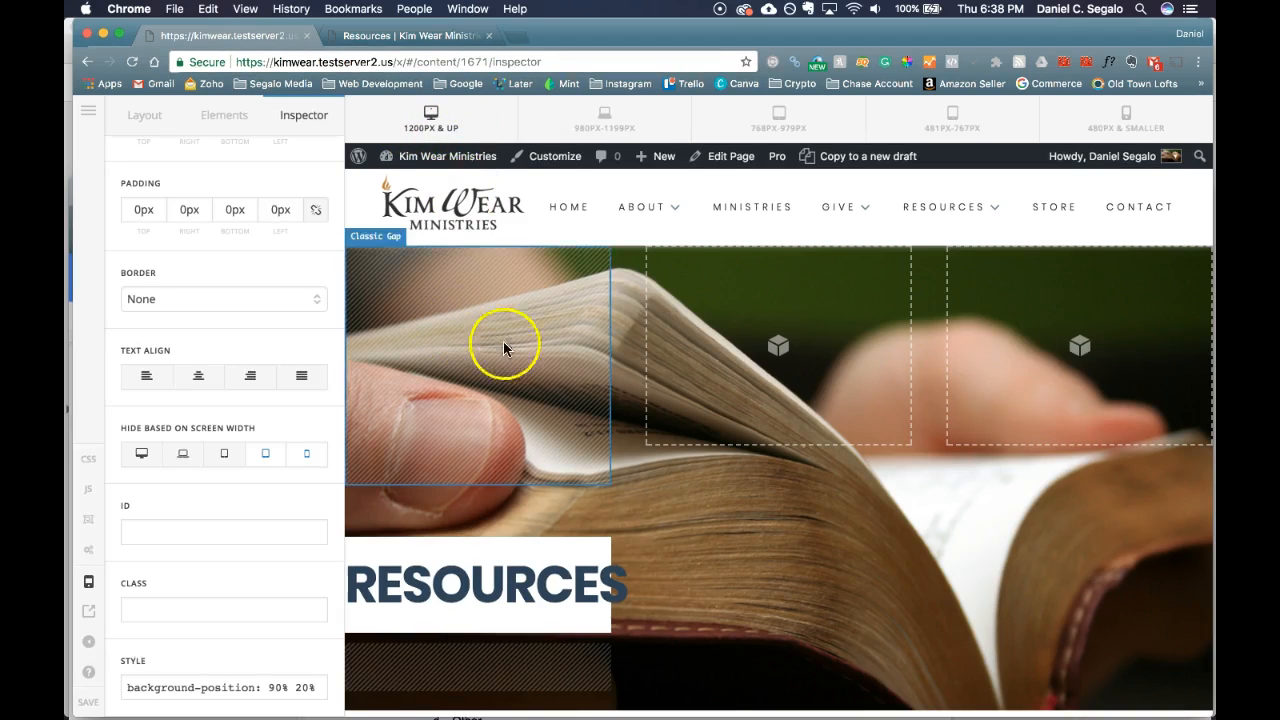
pyautogui.click(630, 126)
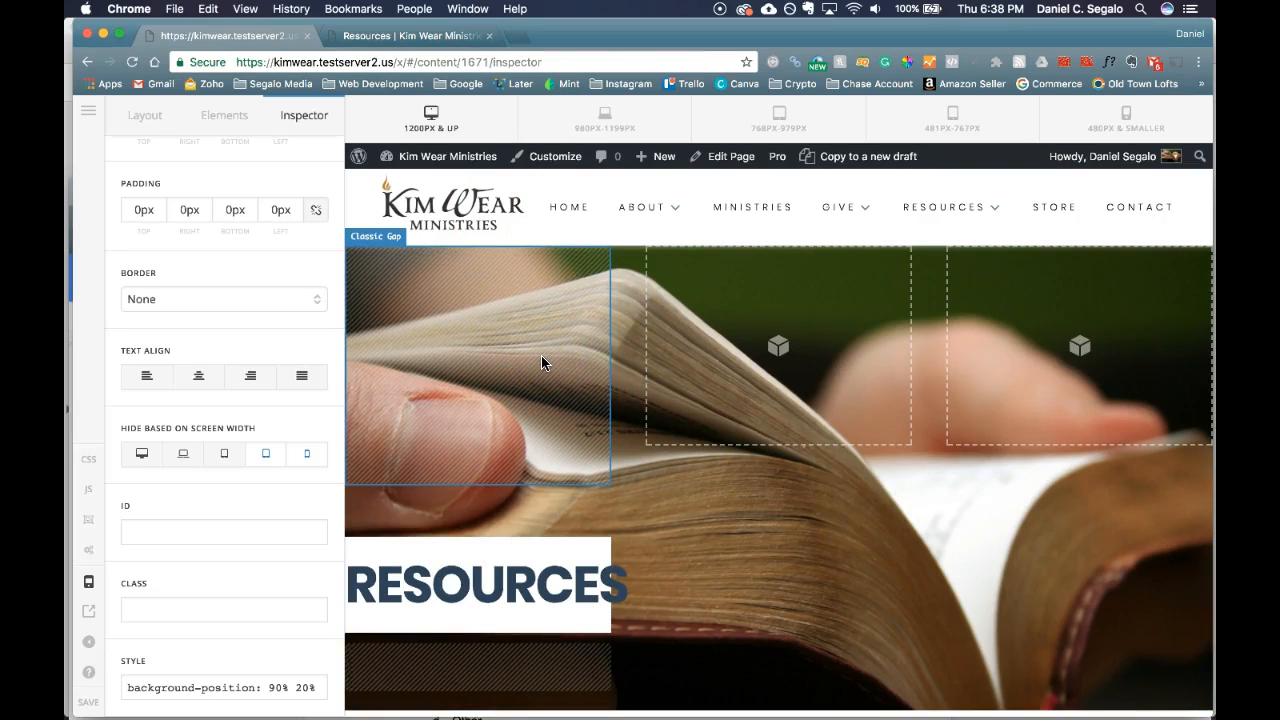
pyautogui.click(594, 363)
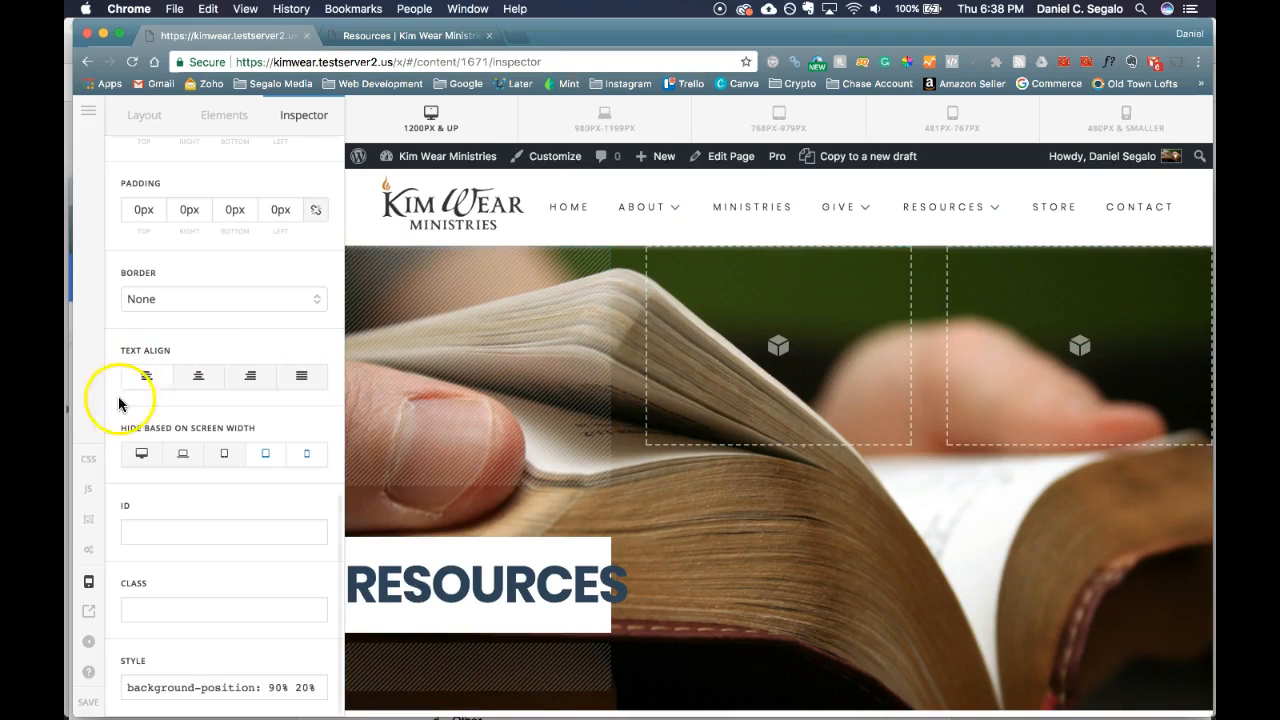
# Step: Show the page as a structural skeleton of its sections, rows, columns and elements
pyautogui.click(89, 522)
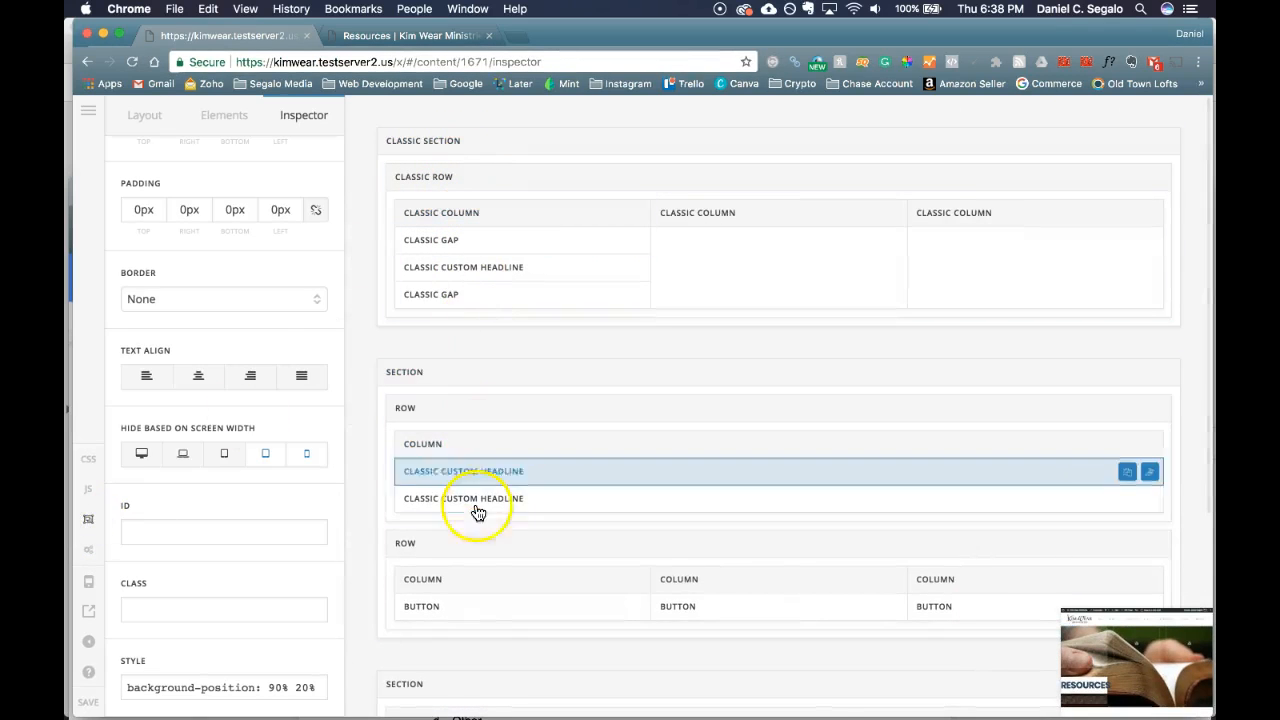
# Step: Look over the page's structural skeleton and return to the normal page view
pyautogui.scroll(-5, 464, 597)
pyautogui.scroll(5, 463, 594)
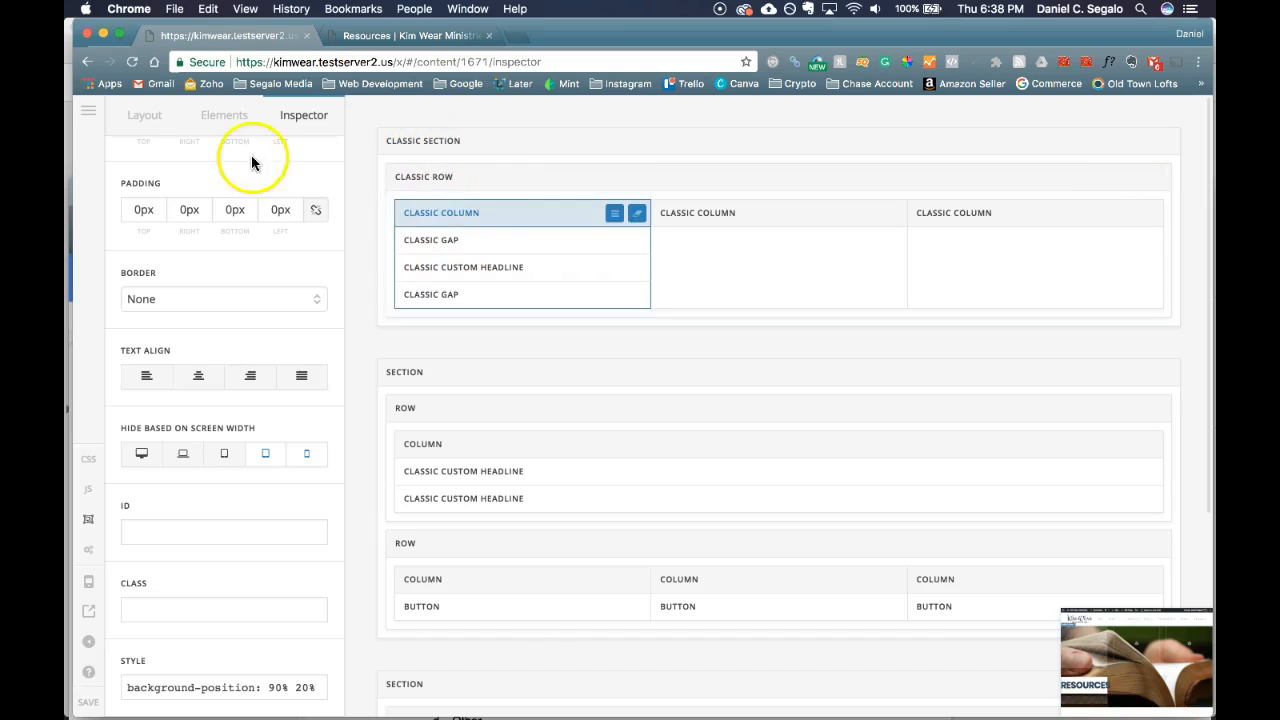
pyautogui.click(84, 527)
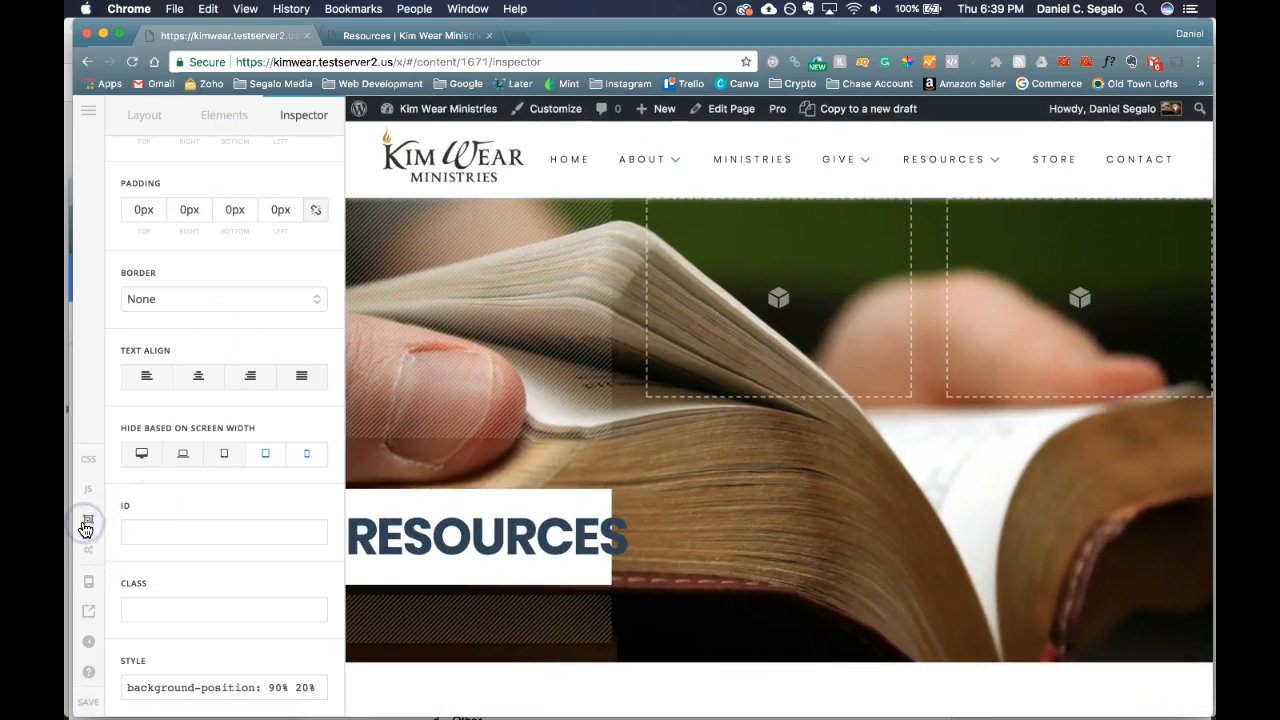
# Step: Duplicate Section 1 and rename the copy as "Section 1 - Tablet"
pyautogui.click(149, 116)
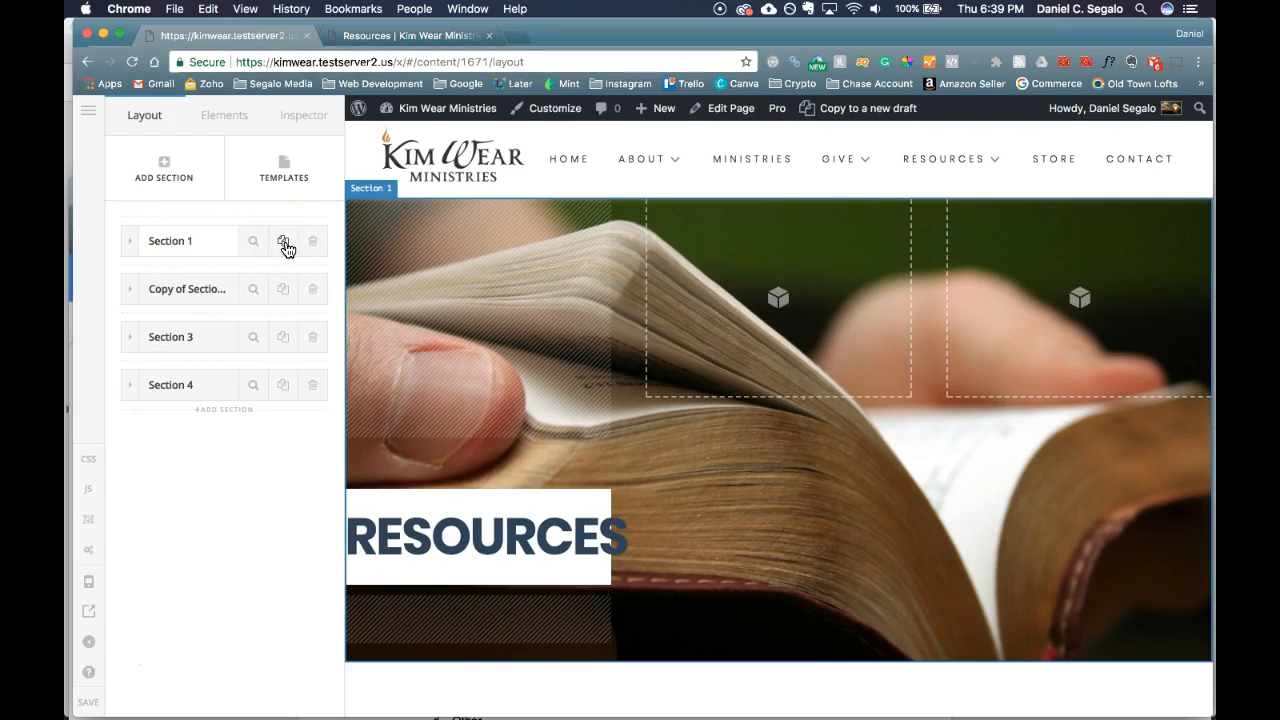
pyautogui.doubleClick(174, 289)
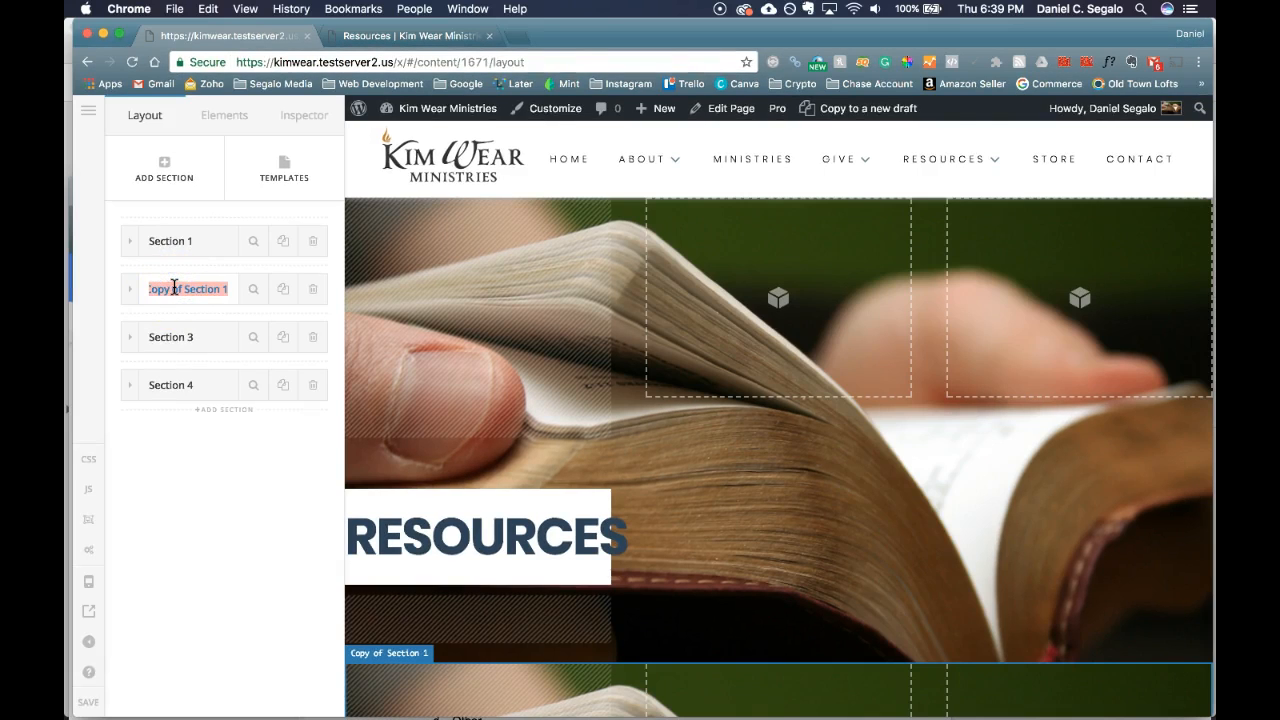
pyautogui.write('Section 1 - Ta')
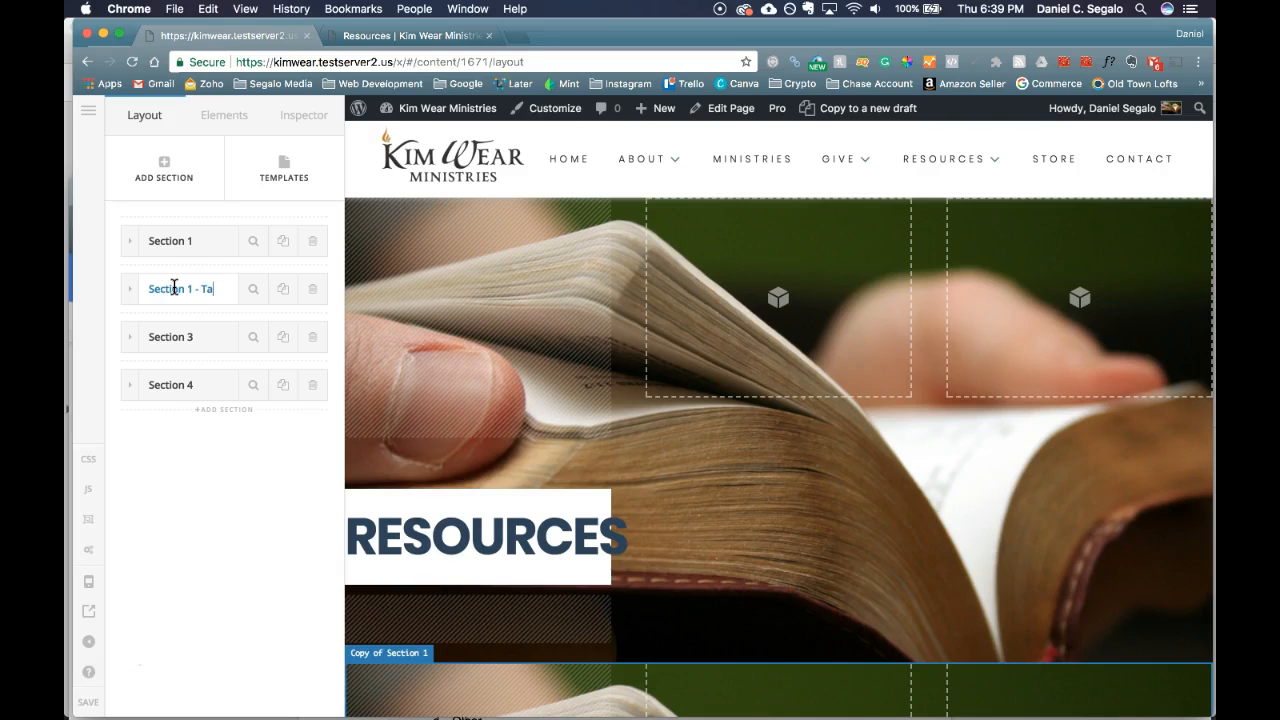
pyautogui.write('blet')
# Step: Rename the original Section 1 as "Section 1 - Desktop", and duplicate it as "Section 1 - Laptop"
pyautogui.click(167, 236)
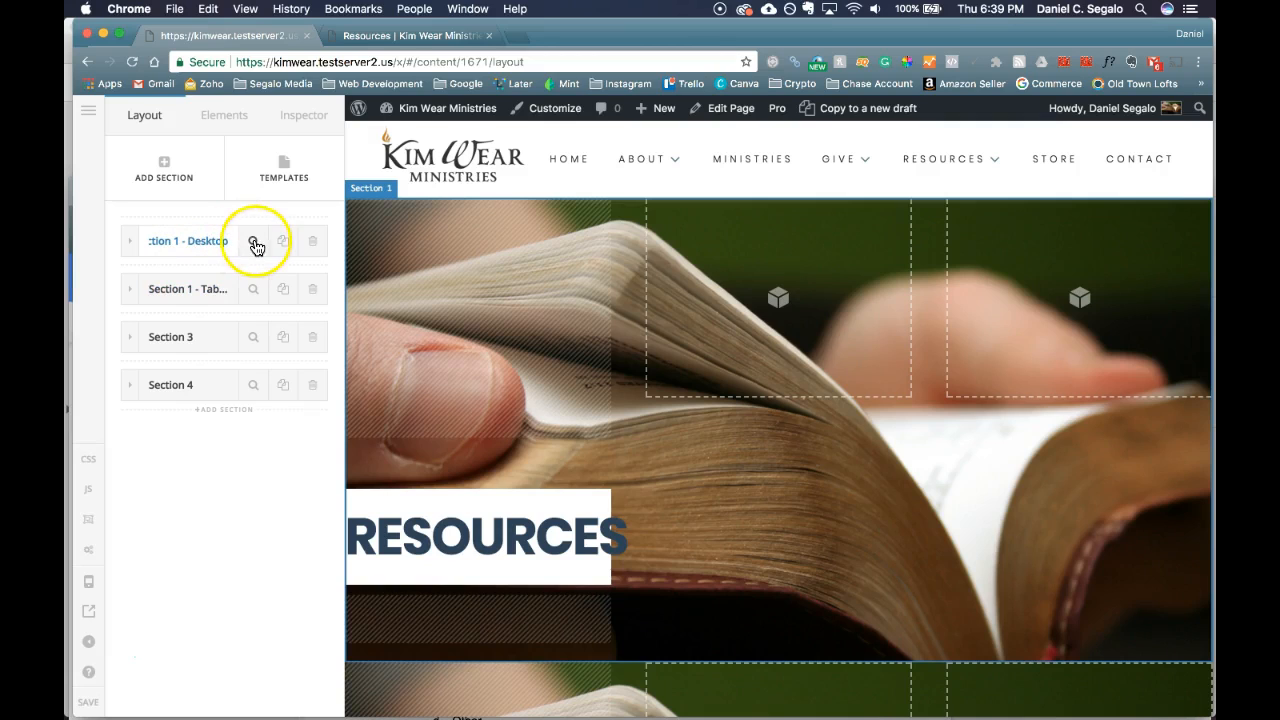
pyautogui.click(284, 247)
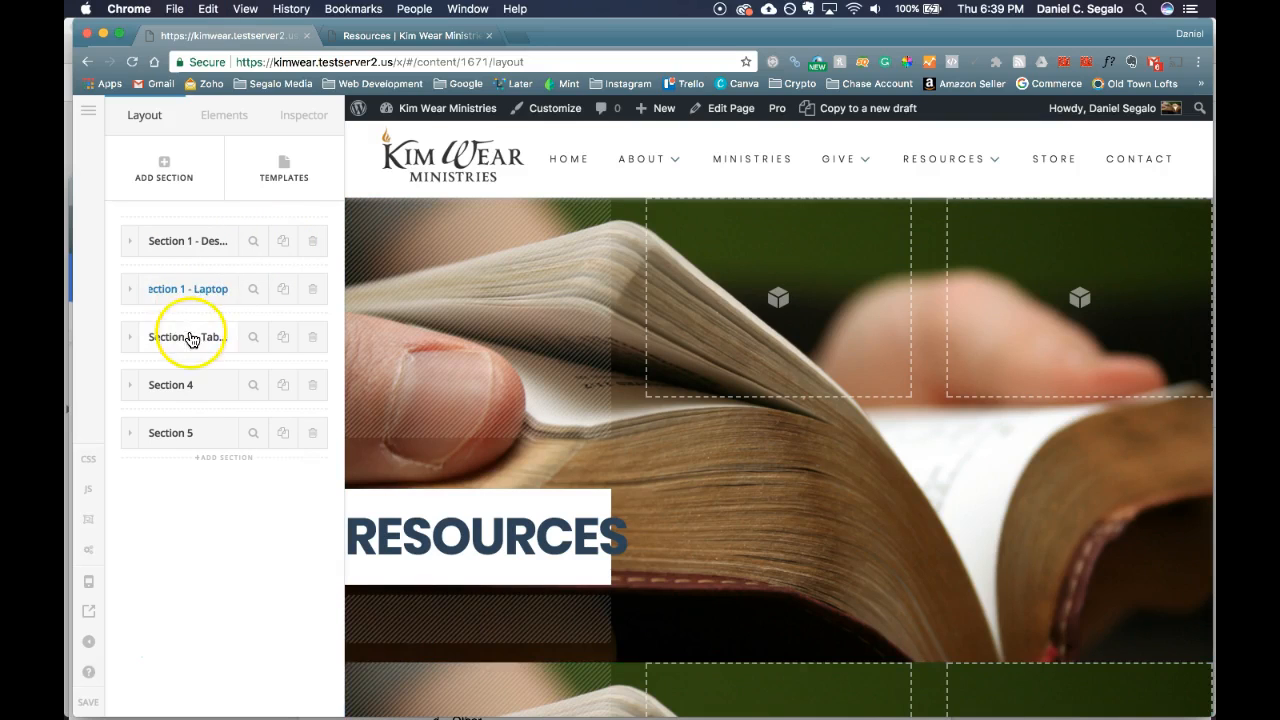
# Step: Duplicate the Section 1 - Tablet section and rename the copy as "Section 1 - Landscape Mobile"
pyautogui.click(283, 340)
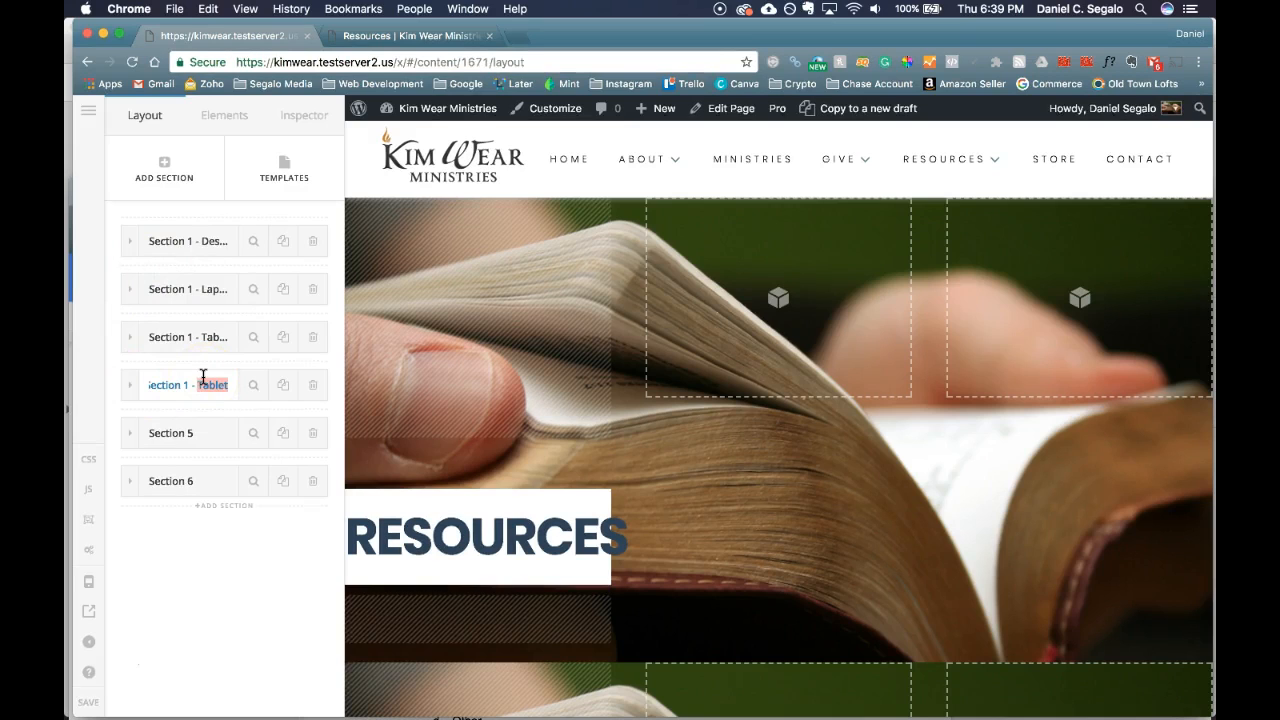
pyautogui.write('of Section 1 - La')
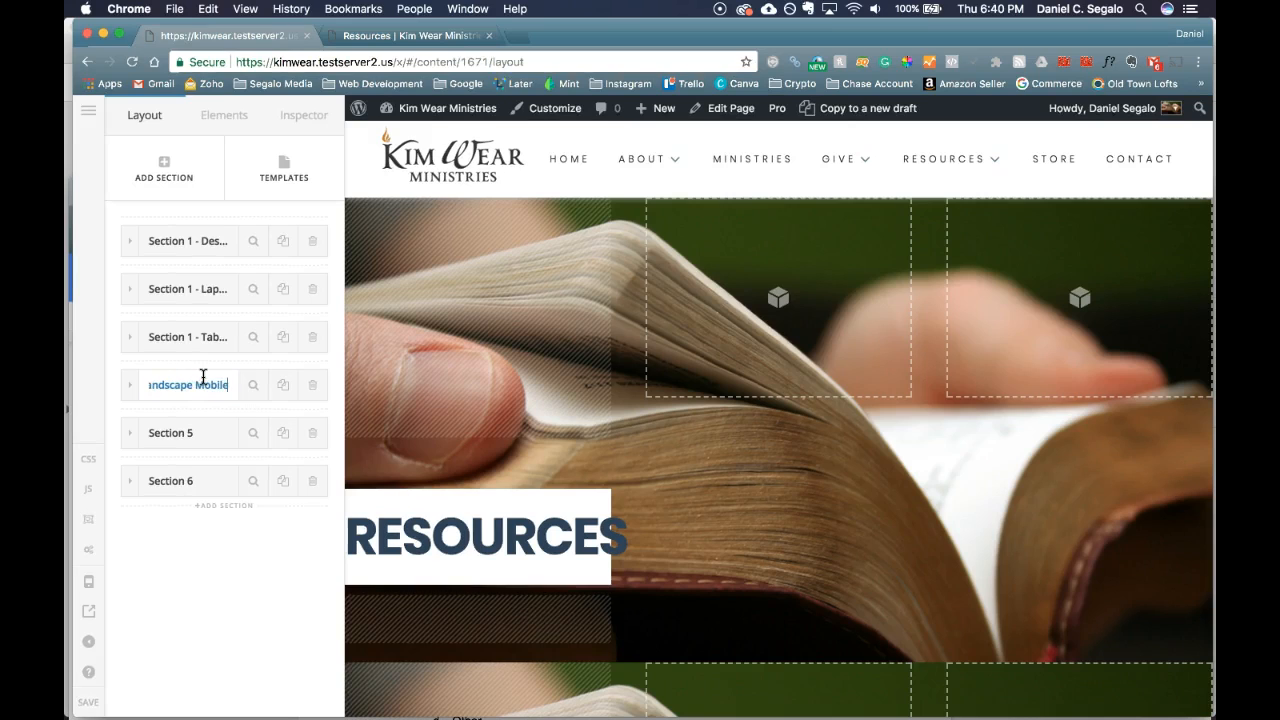
pyautogui.click(297, 433)
pyautogui.click(282, 531)
pyautogui.moveTo(128, 382); pyautogui.dragTo(150, 388)
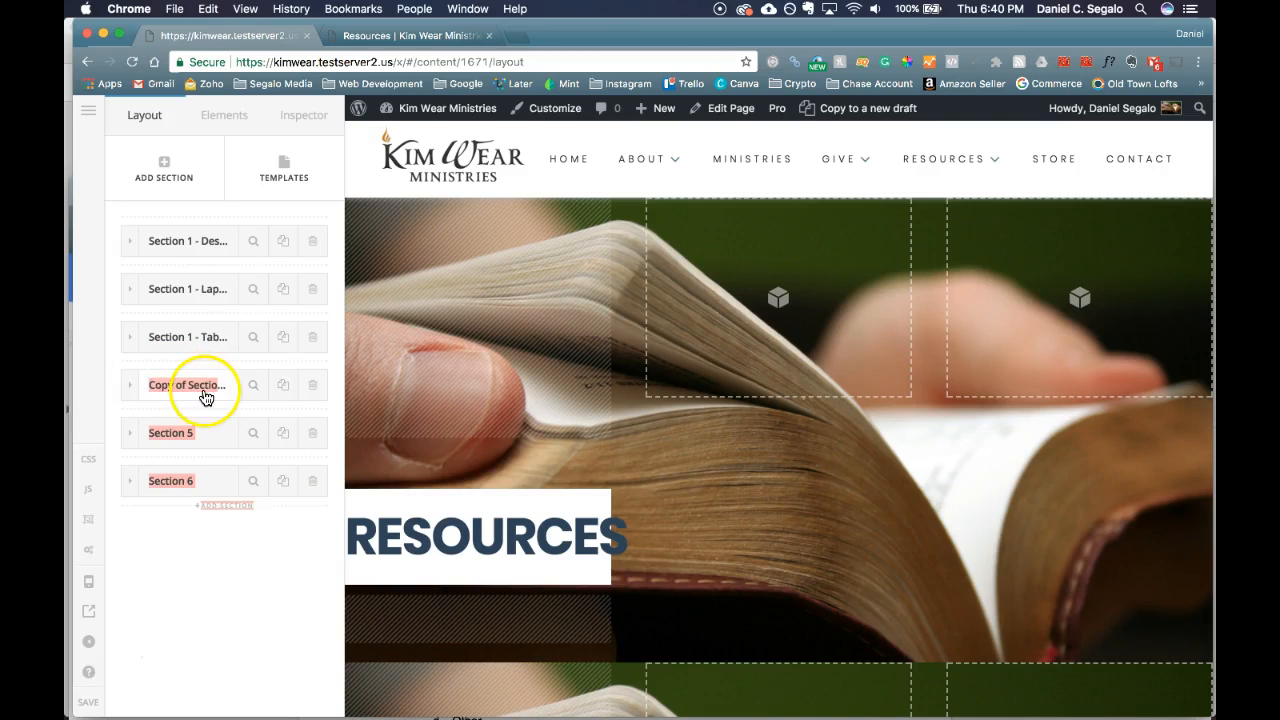
pyautogui.doubleClick(187, 388)
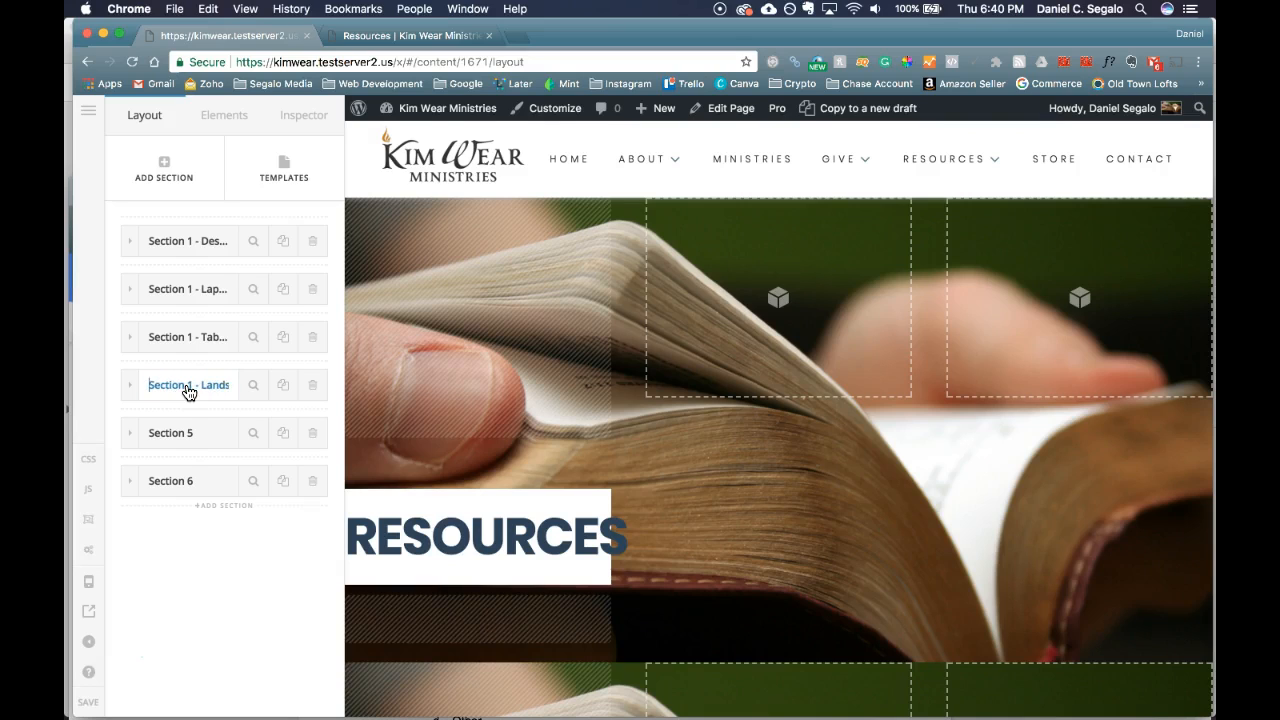
pyautogui.doubleClick(189, 391)
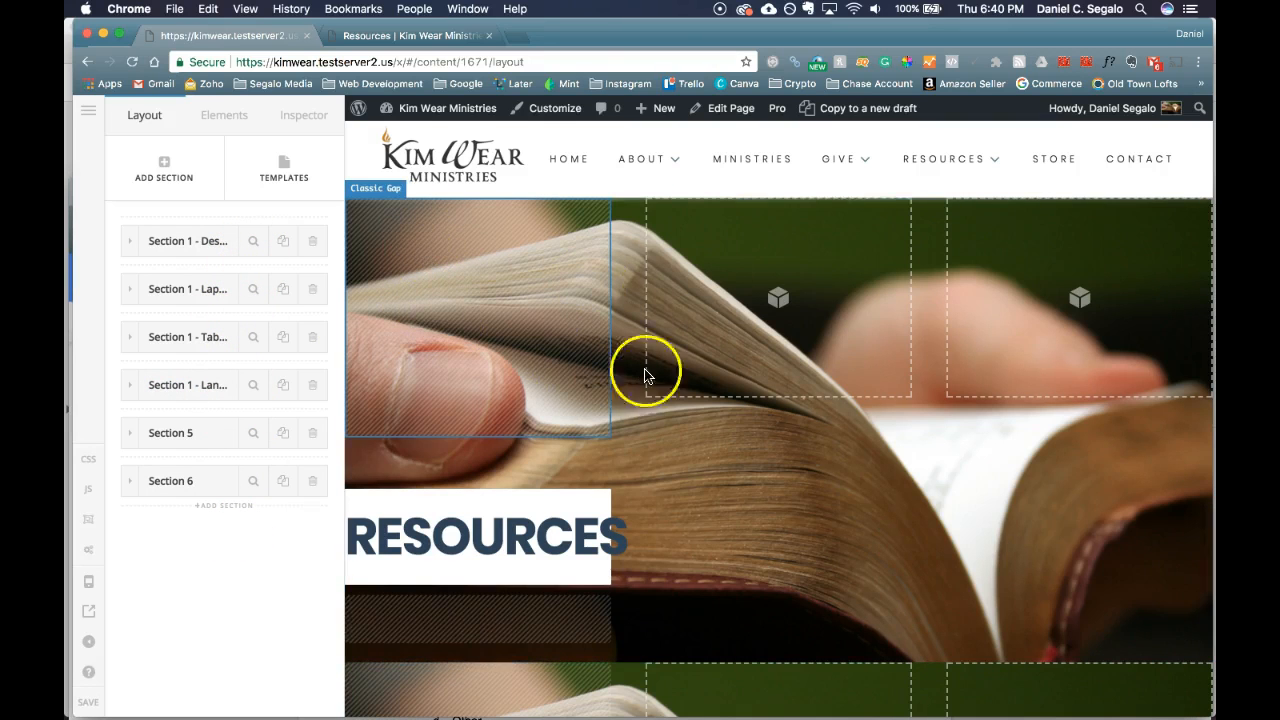
# Step: Hide the Section 1 - Desktop section on the laptop, both tablet and mobile widths, leaving it visible only on desktop
pyautogui.scroll(-4, 667, 400)
pyautogui.scroll(-3, 667, 400)
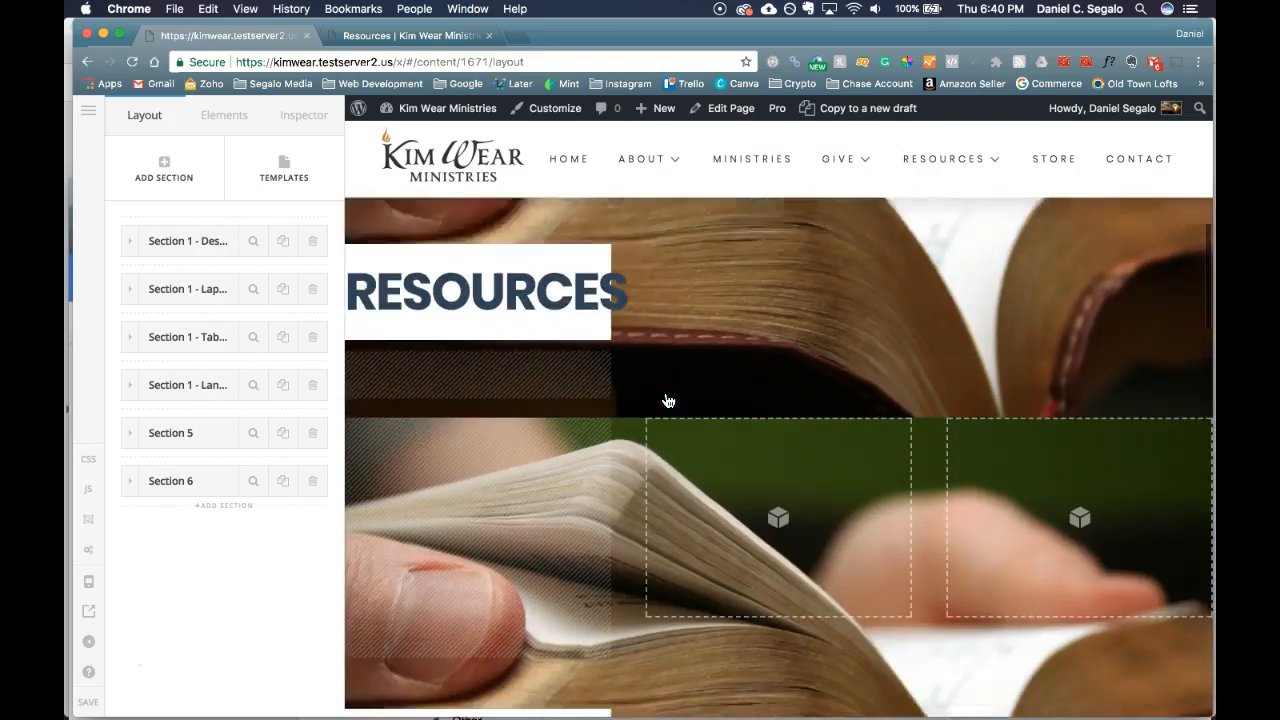
pyautogui.scroll(3, 667, 400)
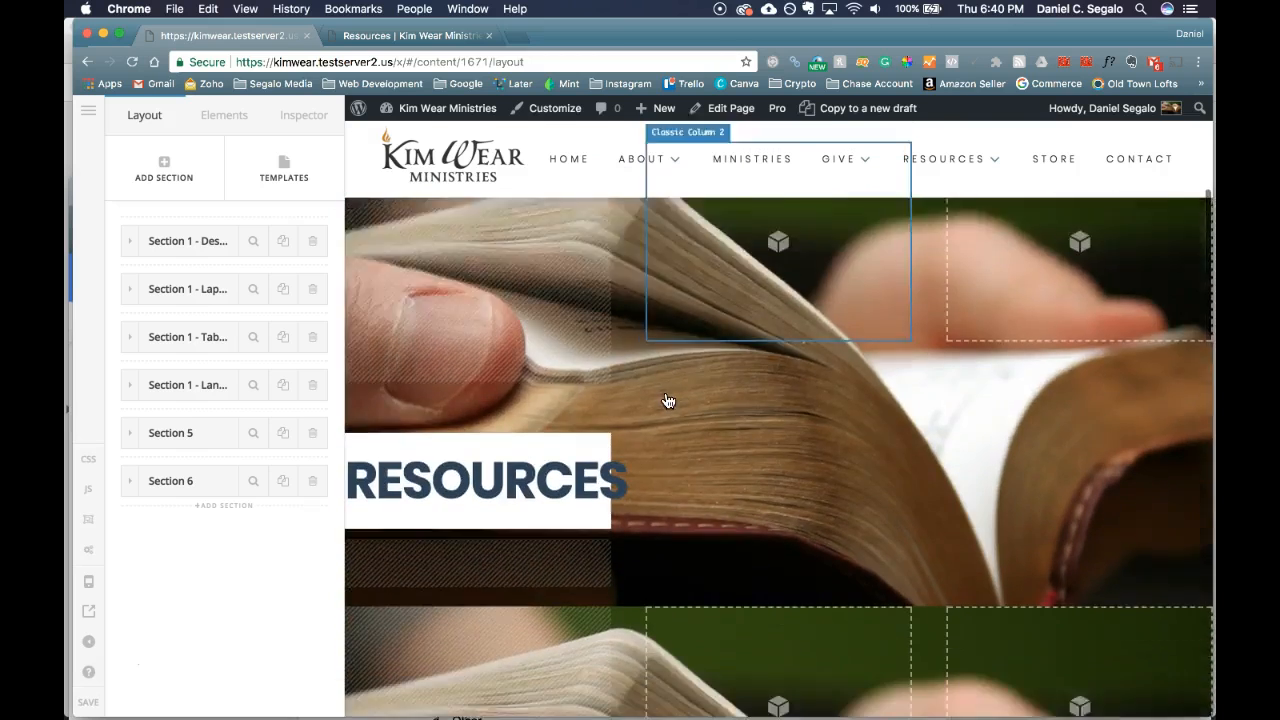
pyautogui.scroll(-3, 667, 400)
pyautogui.scroll(1, 667, 400)
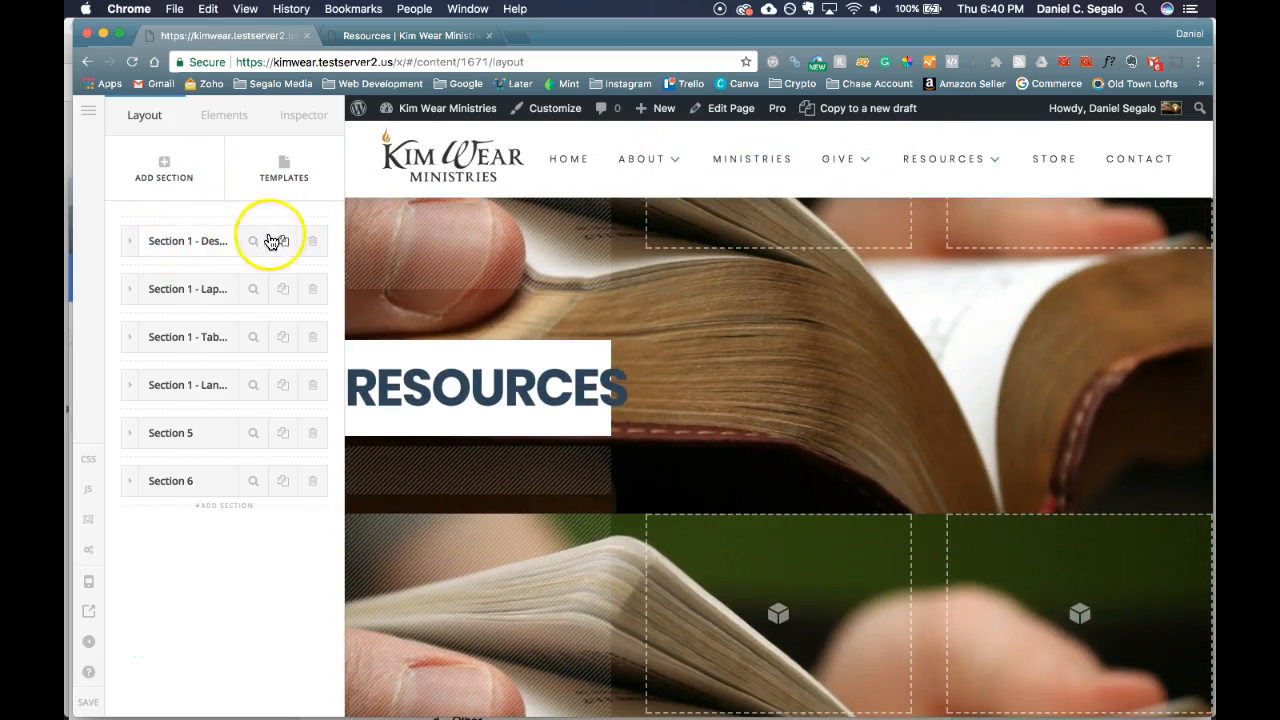
pyautogui.click(254, 243)
pyautogui.scroll(-10, 240, 385)
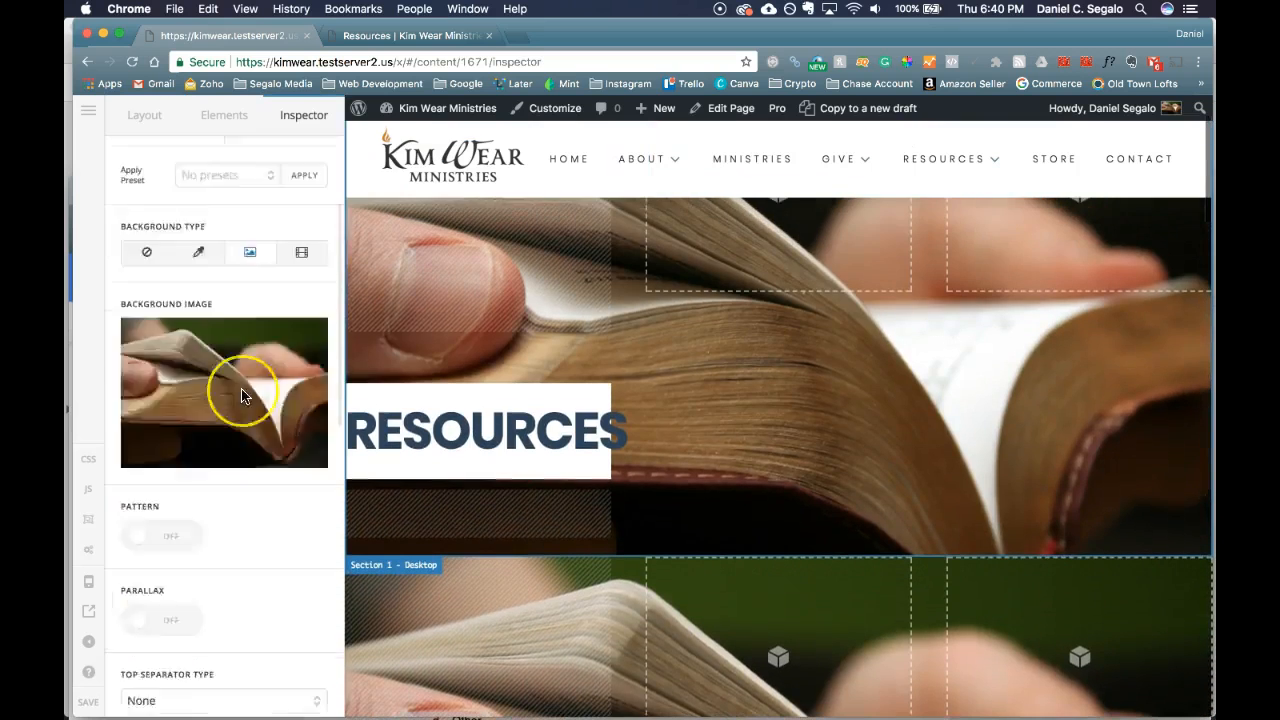
pyautogui.click(263, 454)
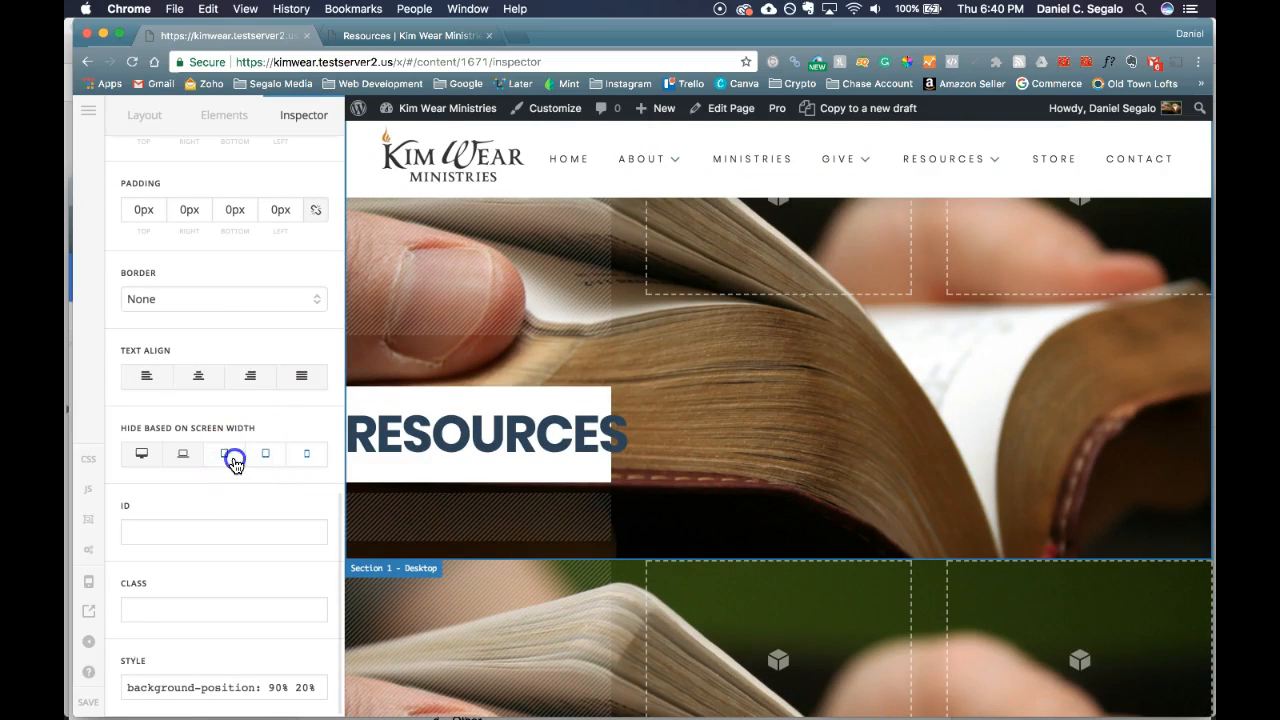
pyautogui.click(312, 461)
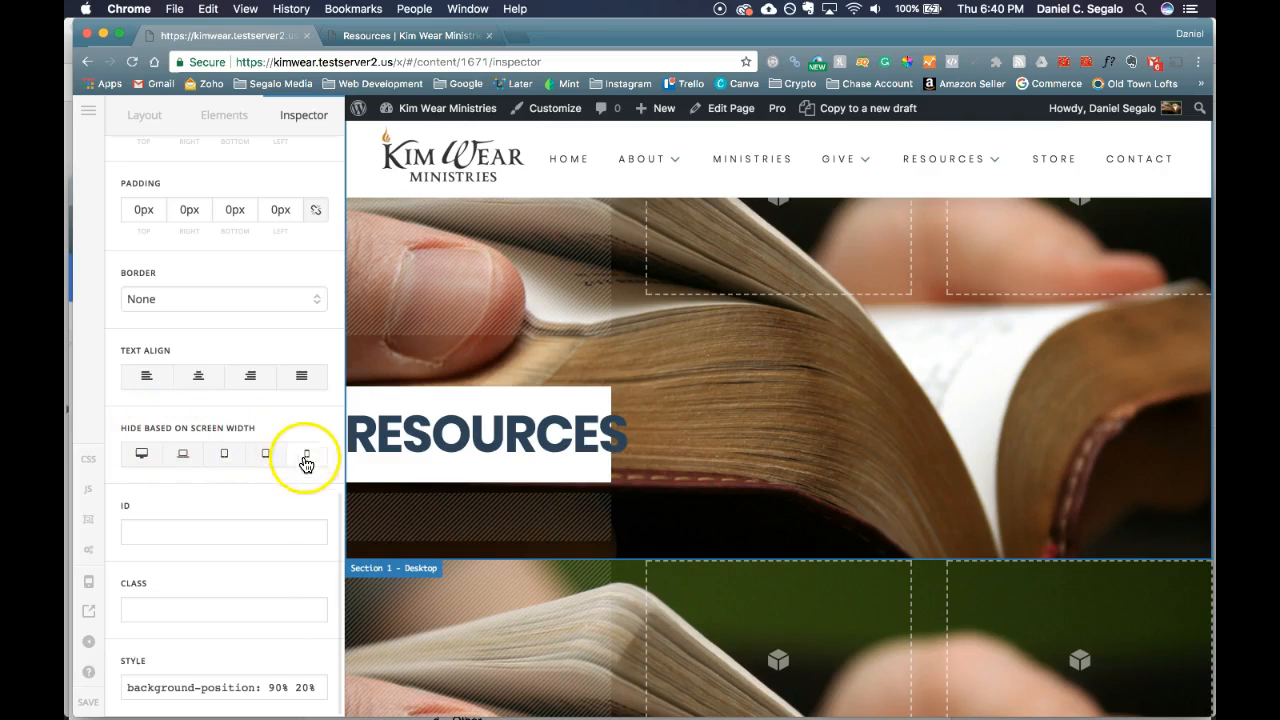
pyautogui.click(277, 468)
pyautogui.click(312, 458)
pyautogui.click(278, 466)
pyautogui.click(227, 460)
pyautogui.click(183, 462)
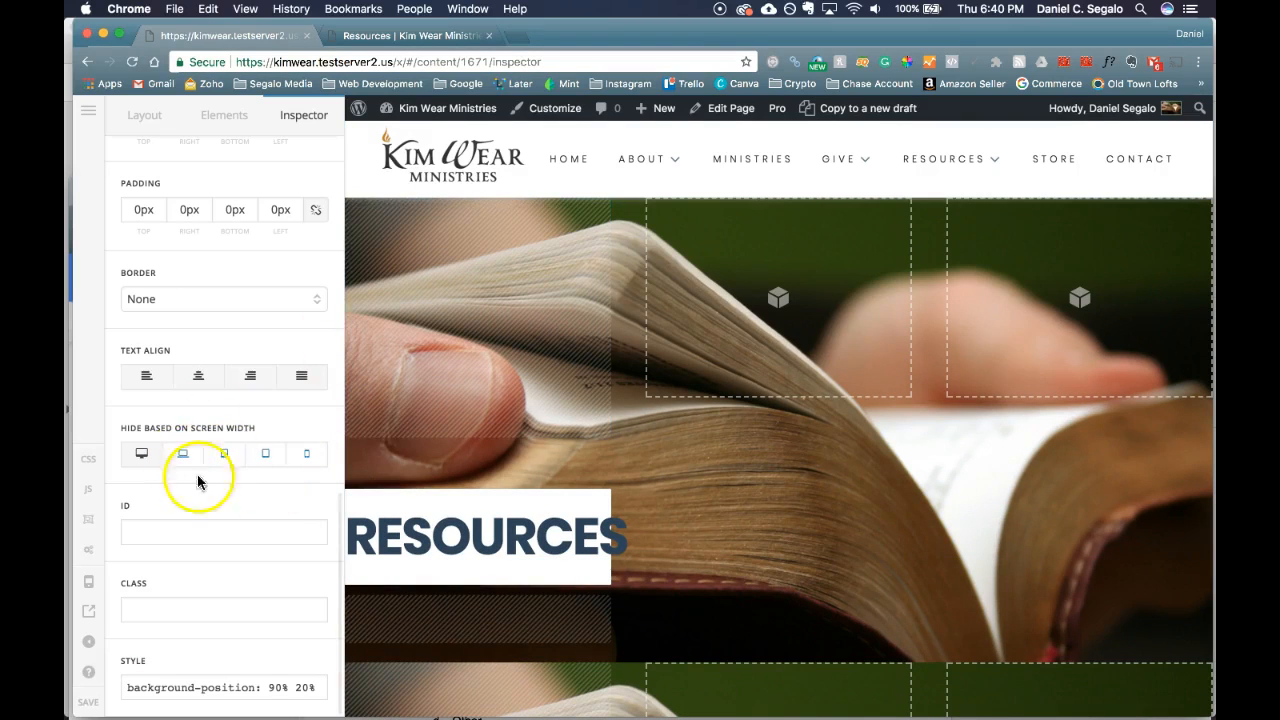
# Step: Hide the Section 1 - Laptop section on the desktop and larger tablet widths as well
pyautogui.scroll(10, 275, 460)
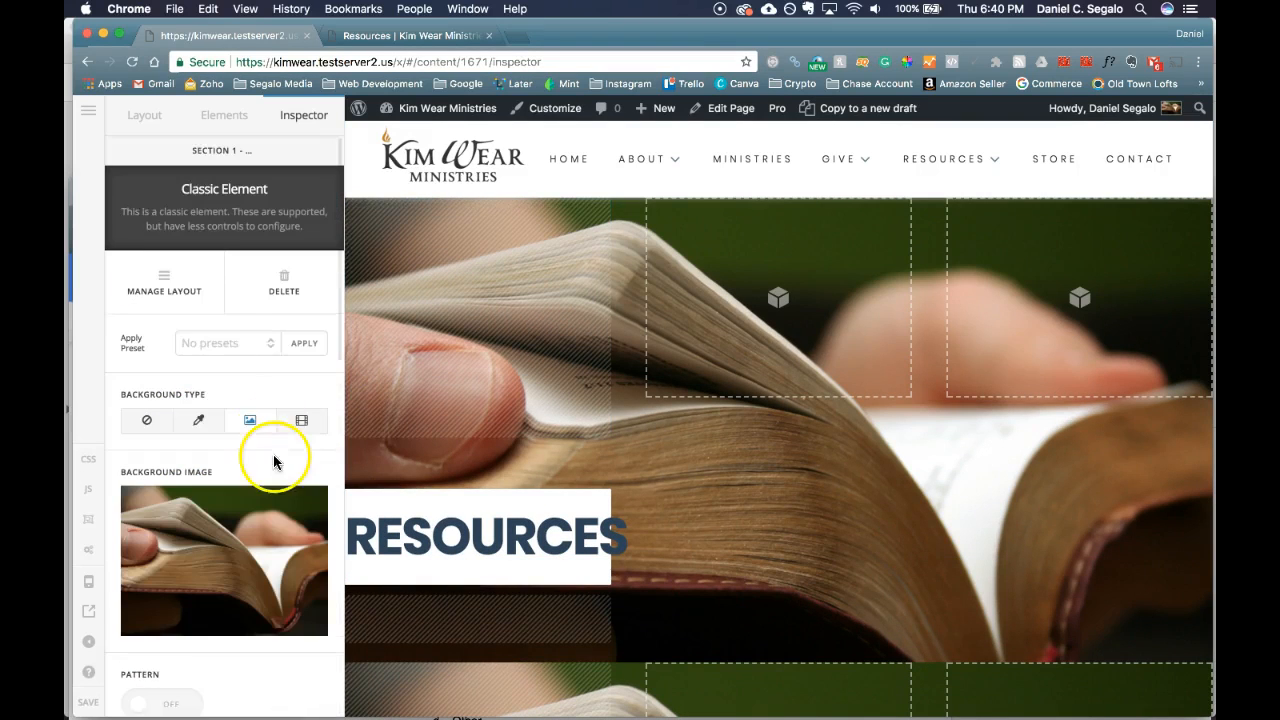
pyautogui.click(147, 118)
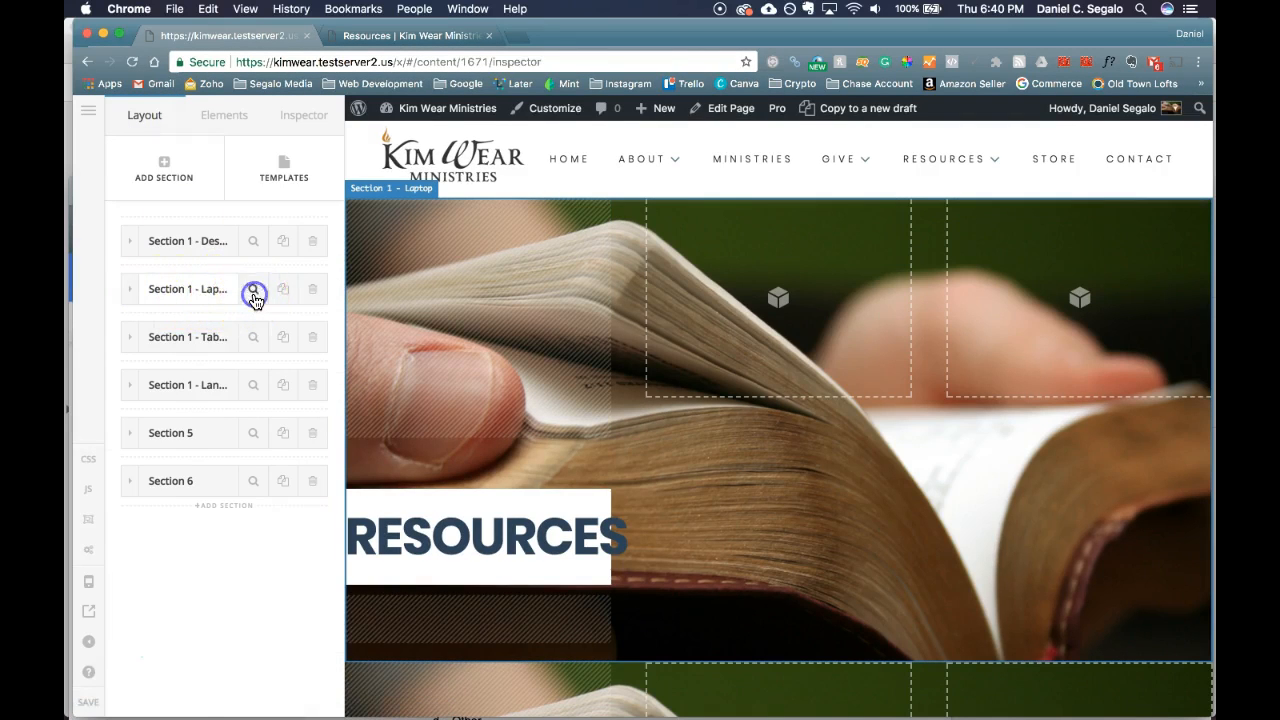
pyautogui.click(254, 292)
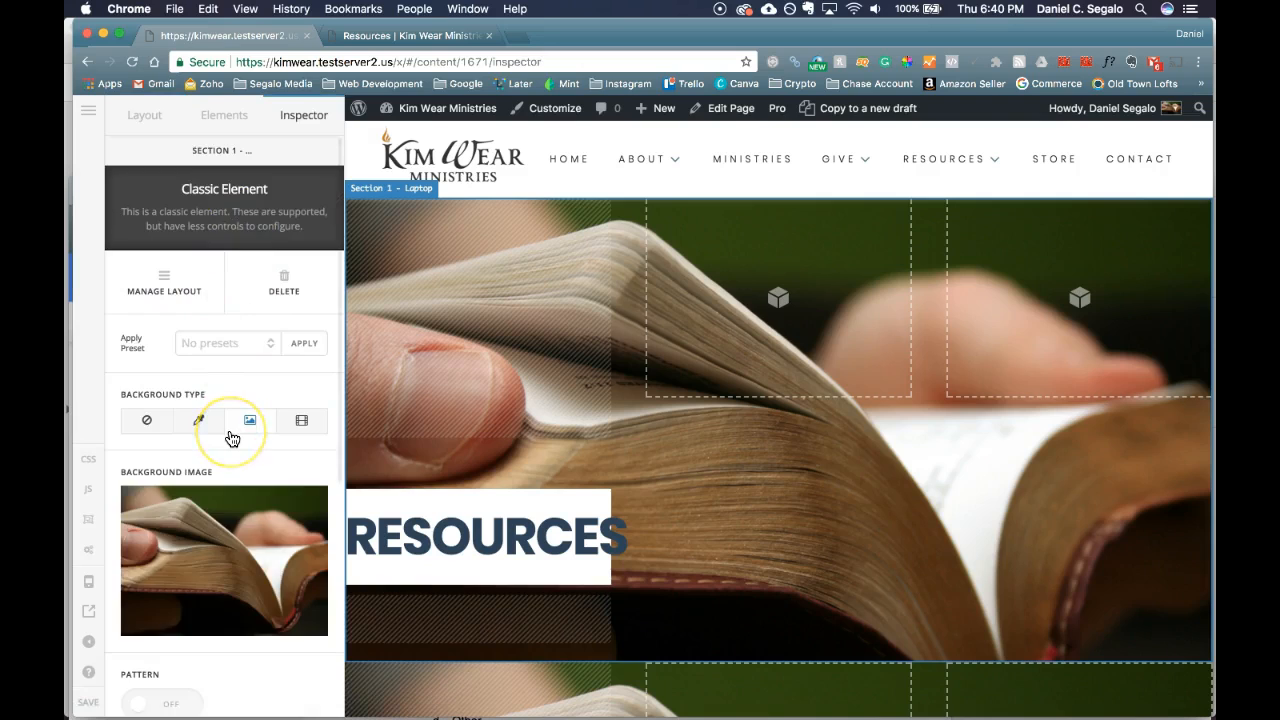
pyautogui.scroll(-10, 231, 438)
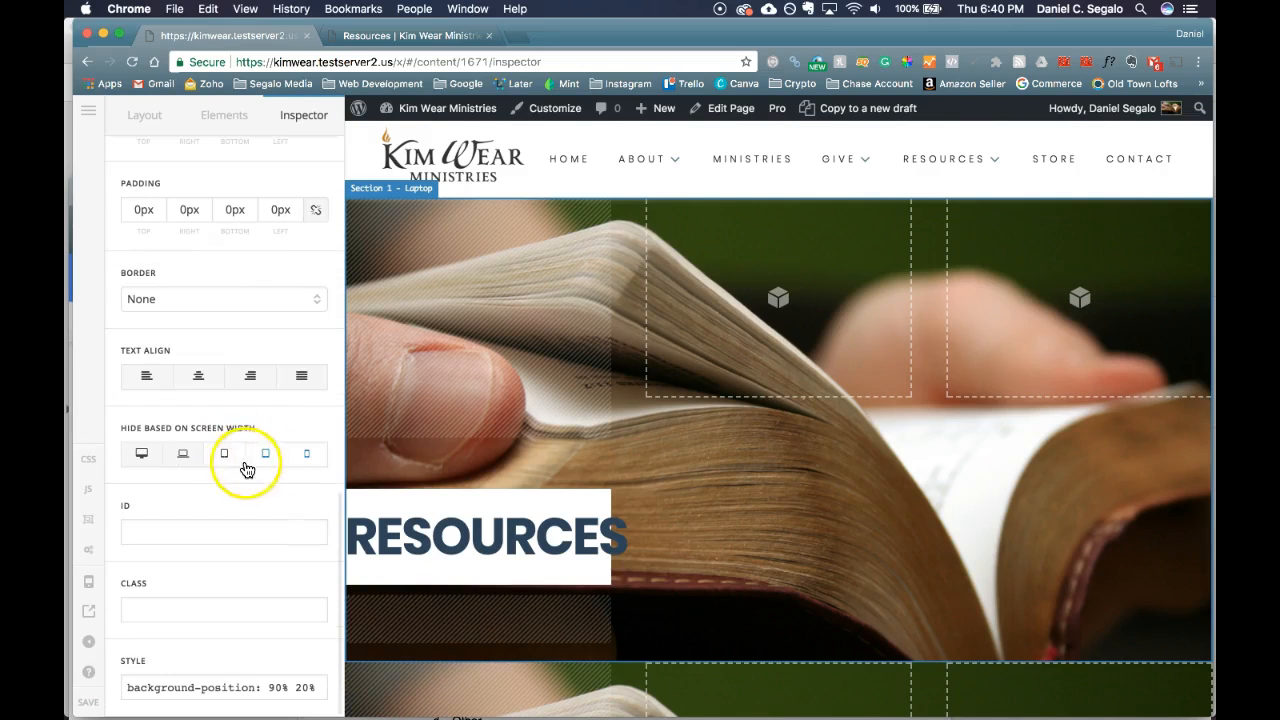
pyautogui.click(304, 458)
pyautogui.click(229, 458)
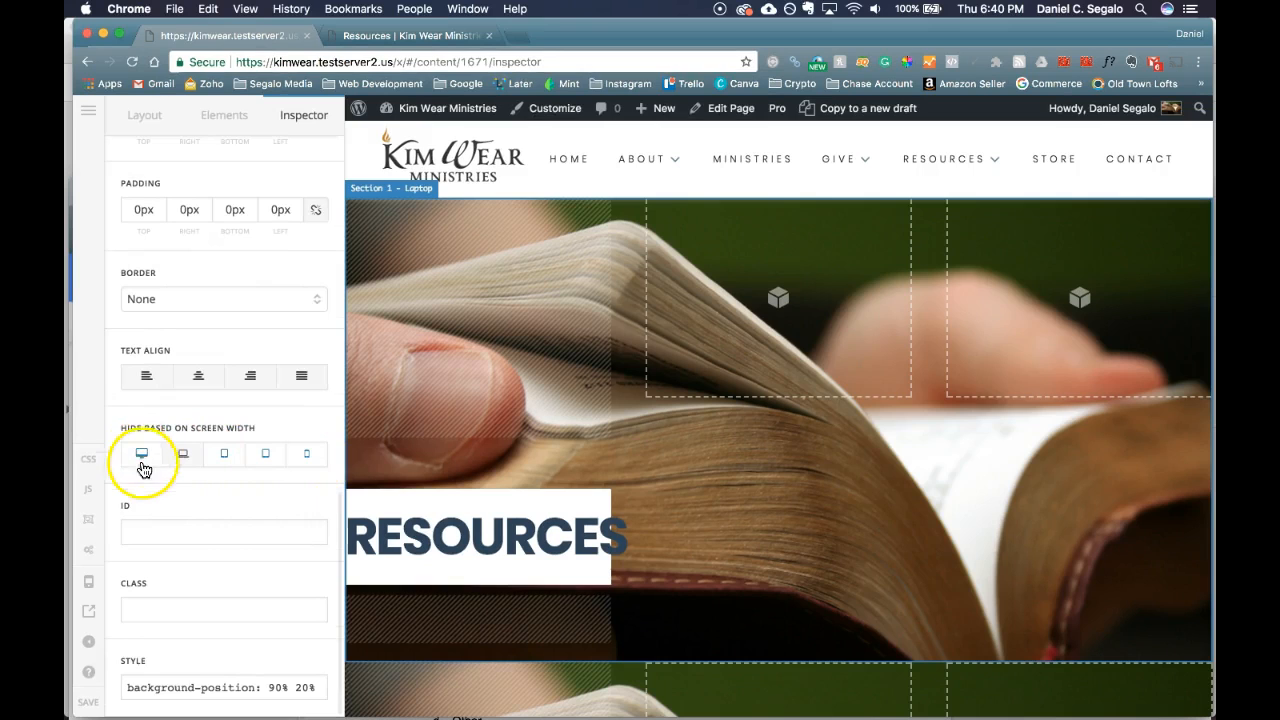
# Step: Hide the Section 1 - Tablet section on the desktop and laptop widths
pyautogui.scroll(10, 251, 543)
pyautogui.click(144, 117)
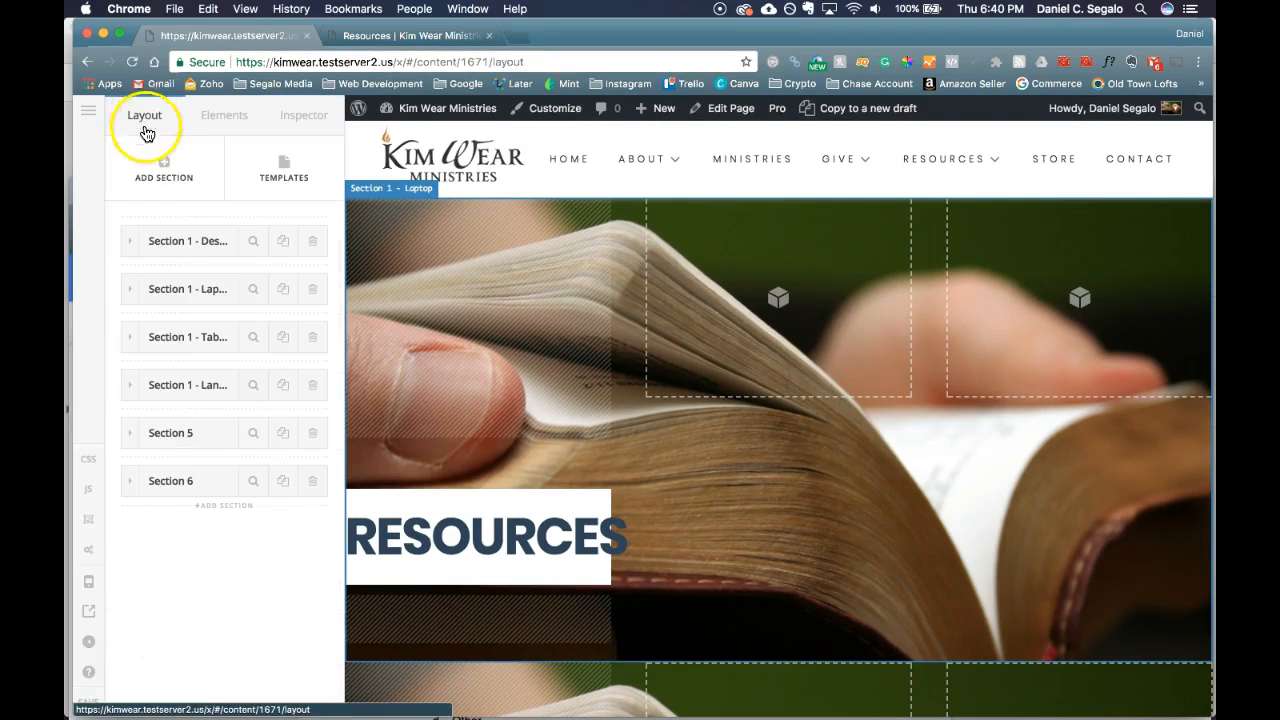
pyautogui.click(253, 337)
pyautogui.scroll(-5, 250, 335)
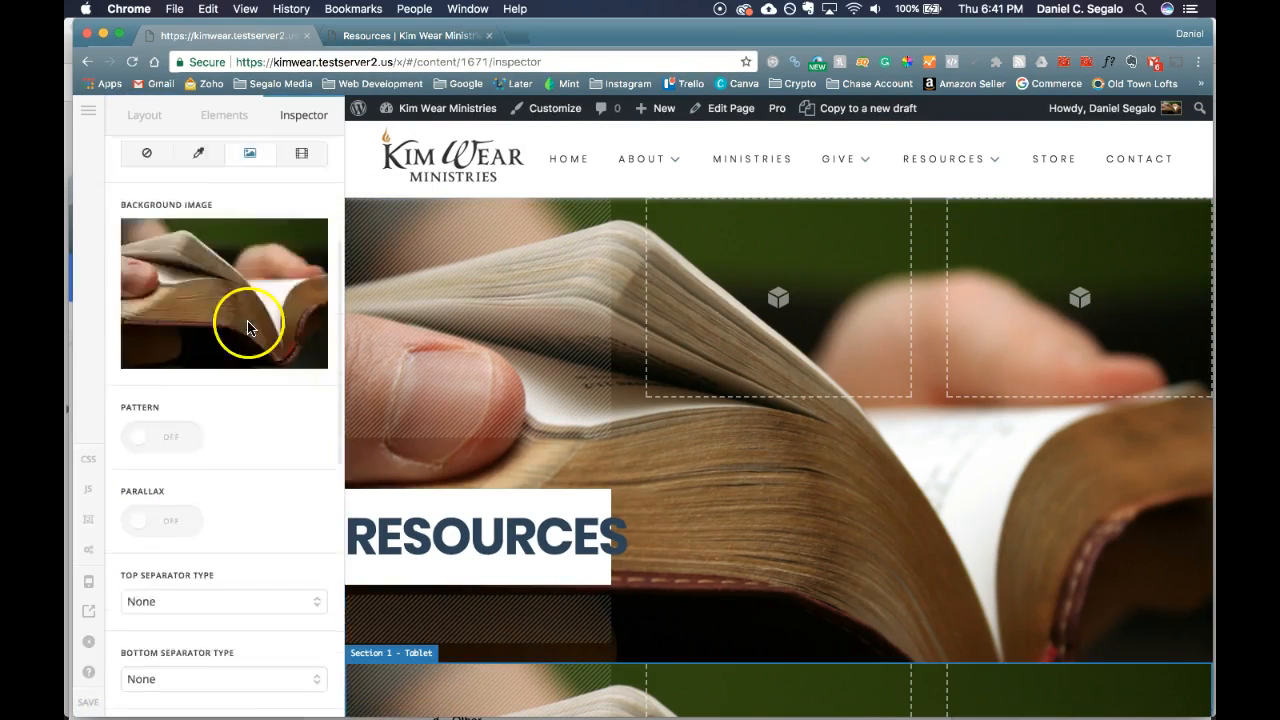
pyautogui.scroll(-5, 250, 330)
pyautogui.click(147, 454)
pyautogui.click(226, 456)
# Step: Hide the Section 1 - Landscape Mobile section on the laptop and larger tablet widths, and make it visible on the smaller tablet width
pyautogui.scroll(10, 200, 300)
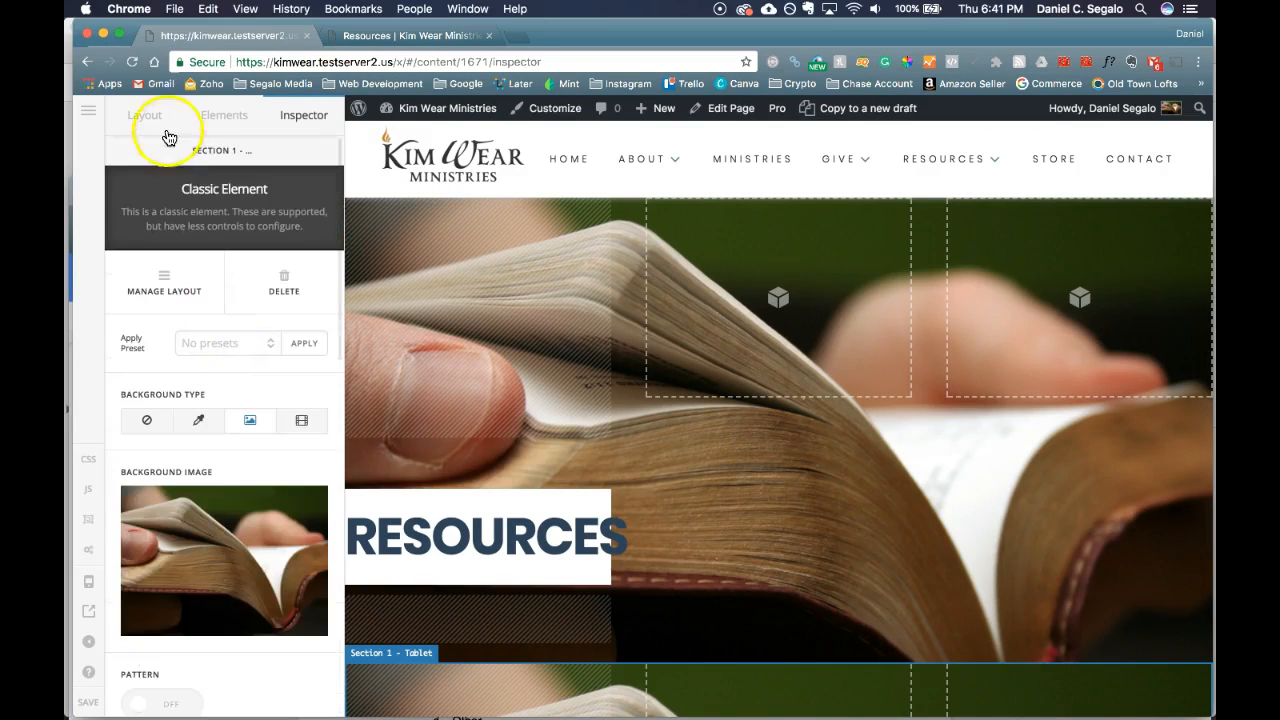
pyautogui.click(150, 115)
pyautogui.click(252, 387)
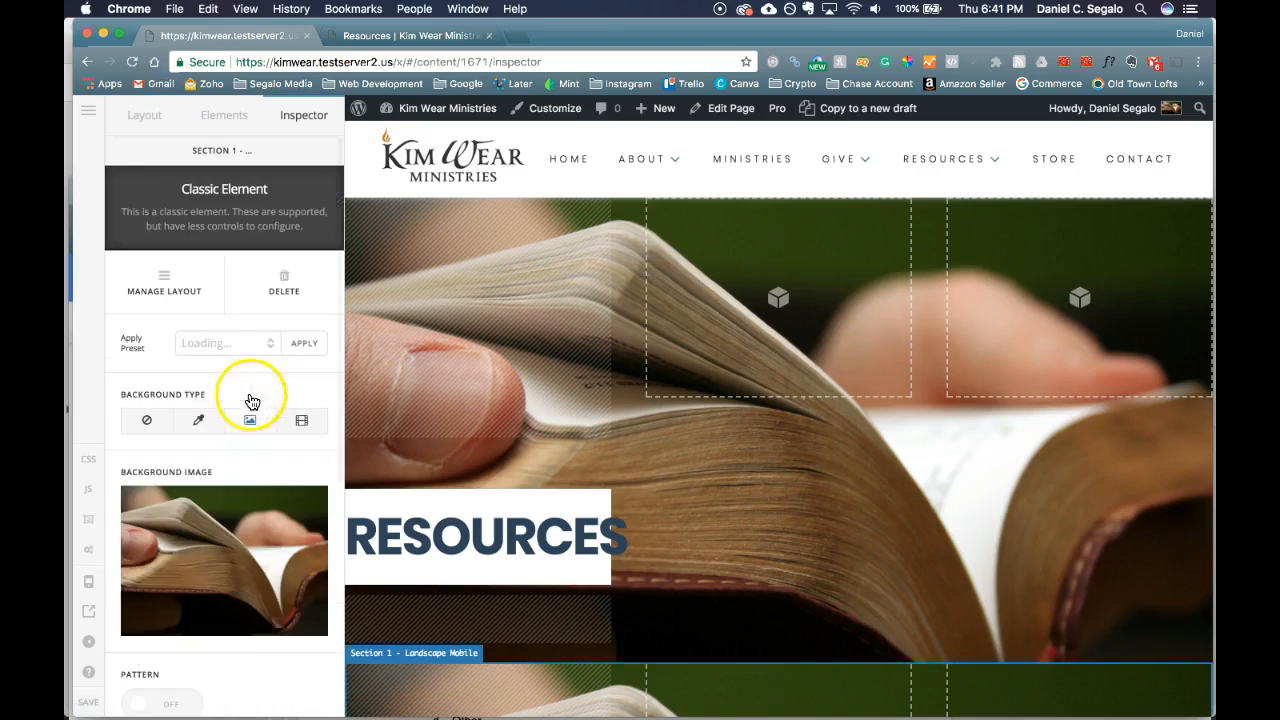
pyautogui.scroll(-5, 231, 450)
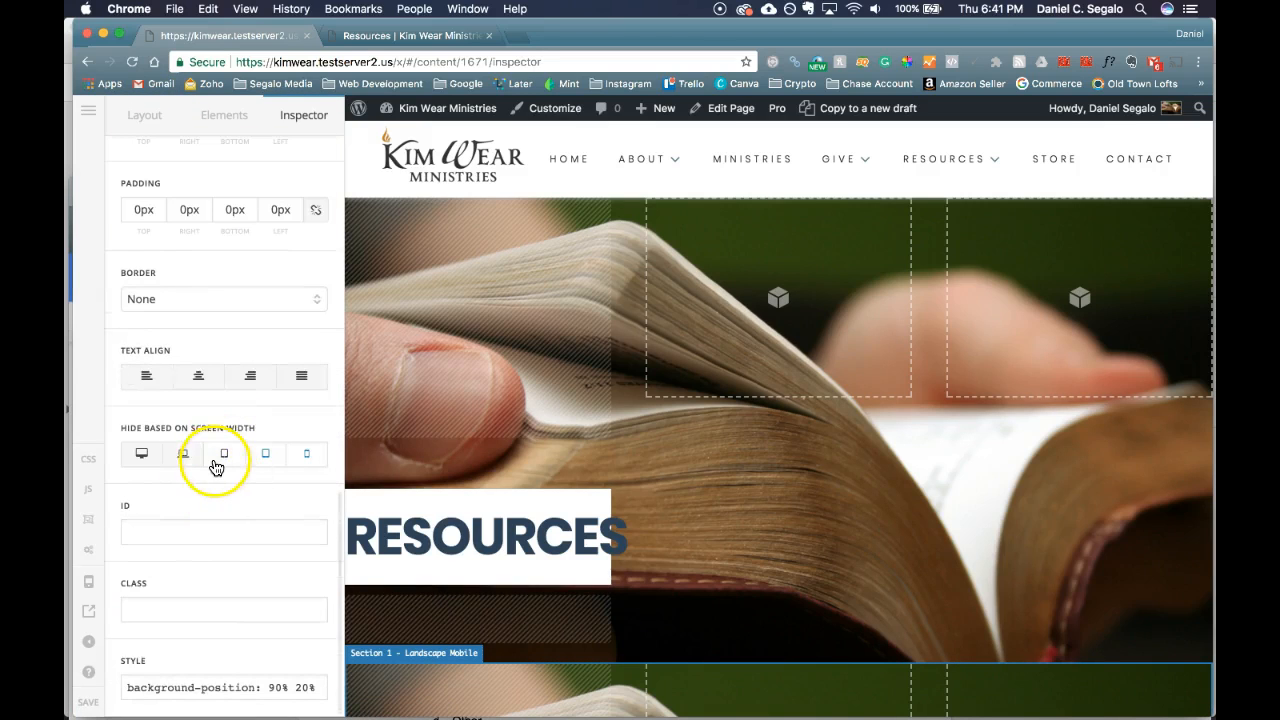
pyautogui.click(226, 455)
pyautogui.click(186, 456)
pyautogui.click(268, 466)
pyautogui.scroll(10, 271, 529)
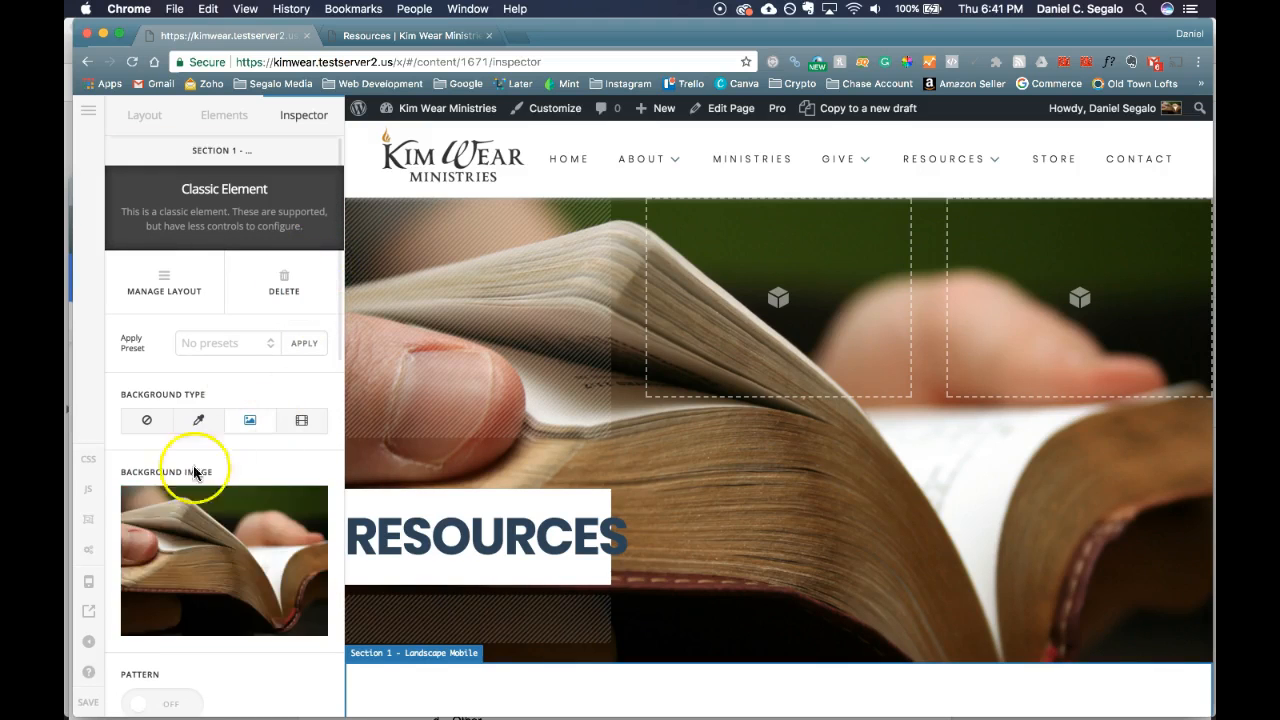
# Step: Preview the page at each breakpoint from 980px-1199px down to 480px and smaller, and return to the list of sections
pyautogui.click(88, 581)
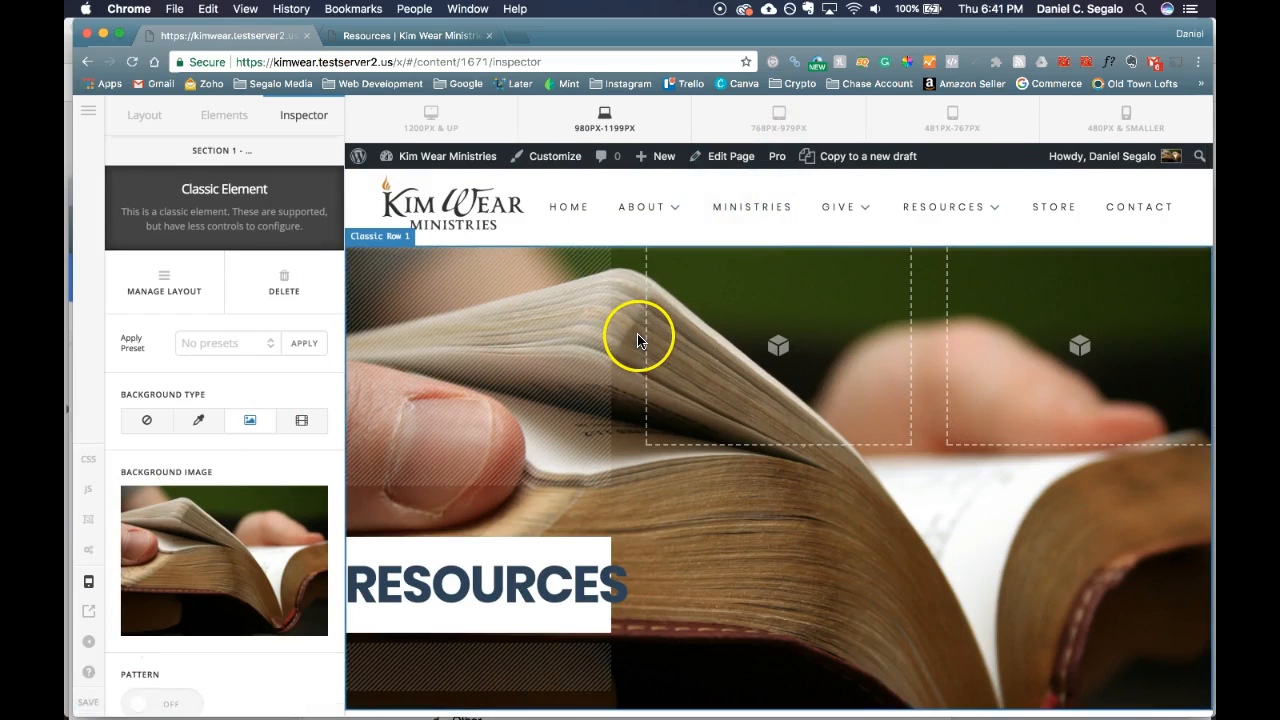
pyautogui.click(779, 120)
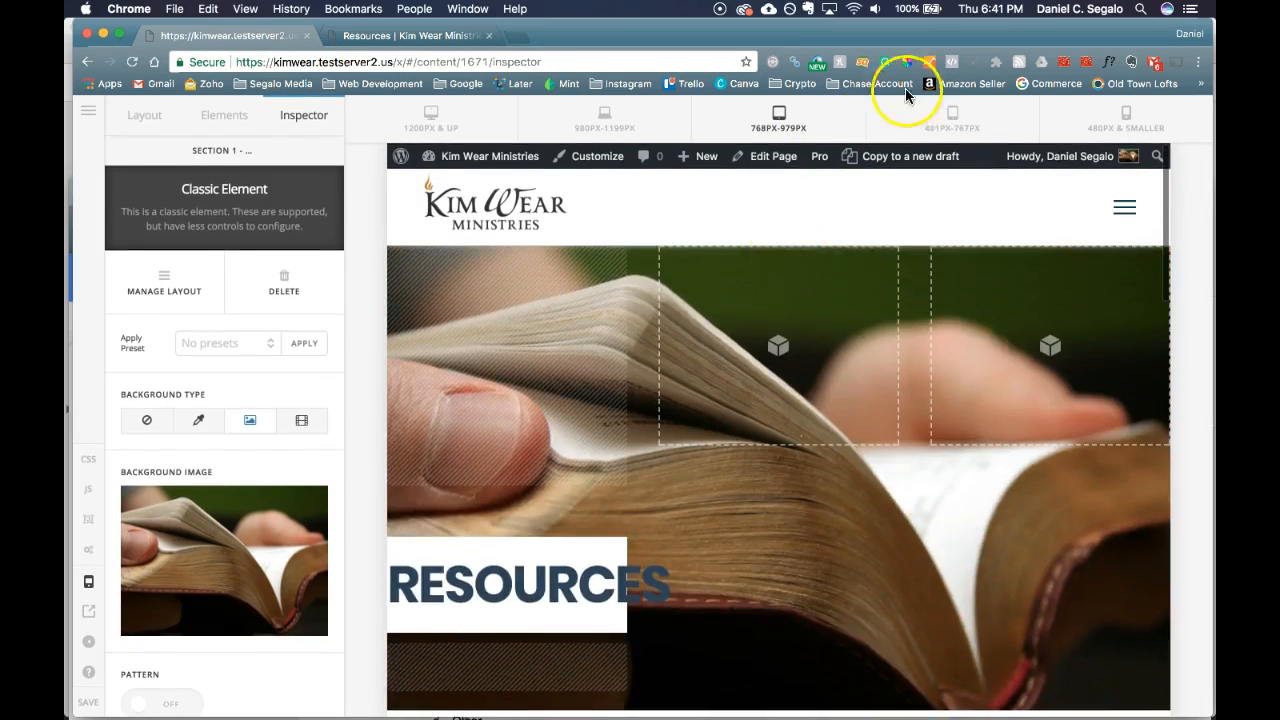
pyautogui.click(952, 120)
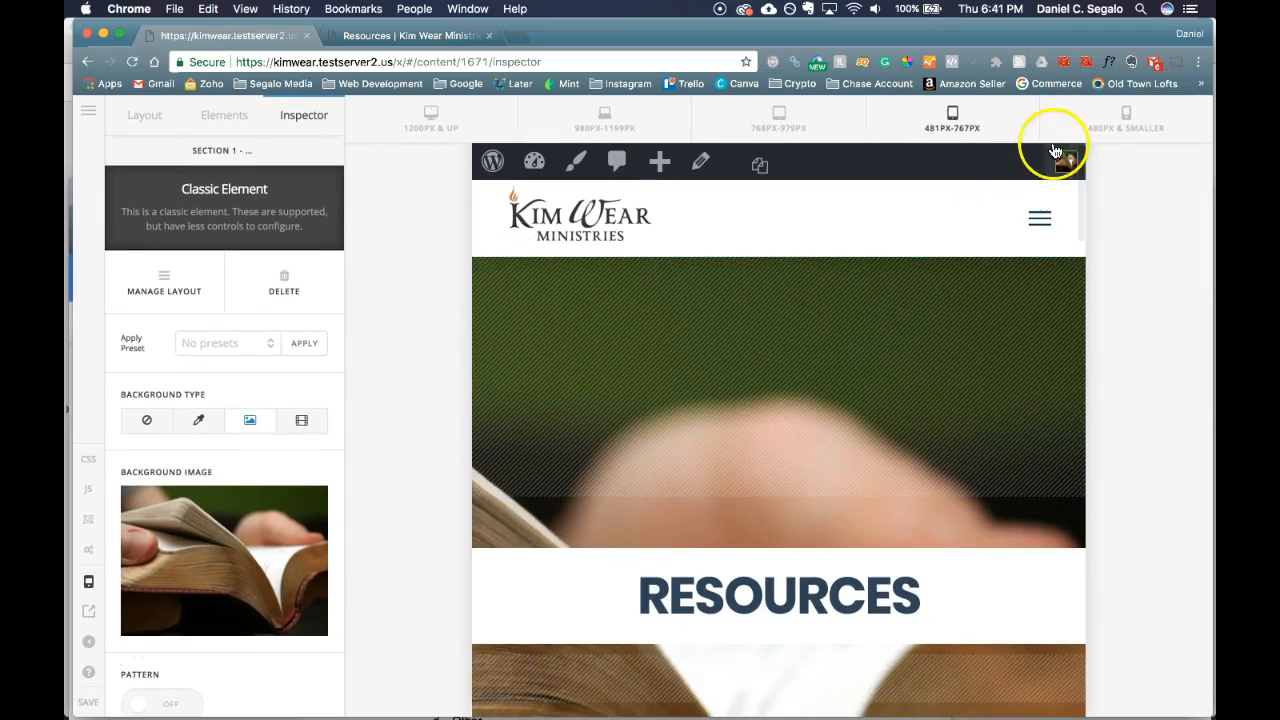
pyautogui.click(1120, 130)
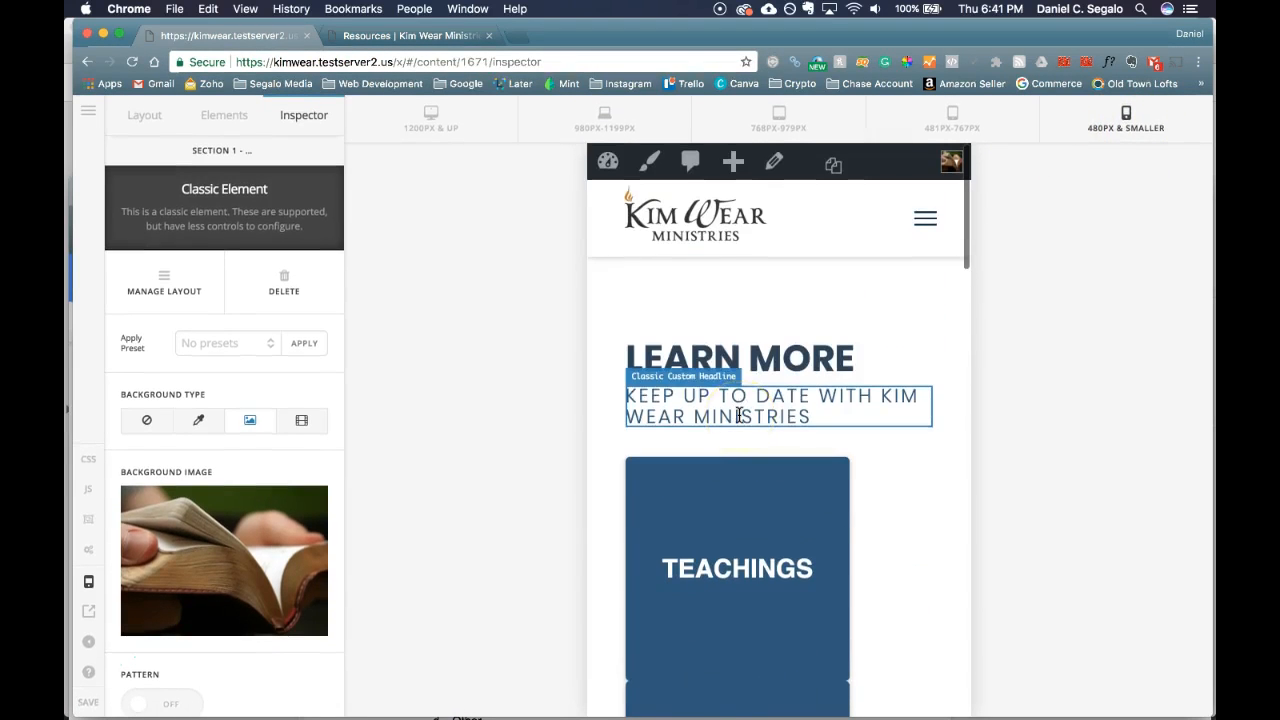
pyautogui.click(145, 117)
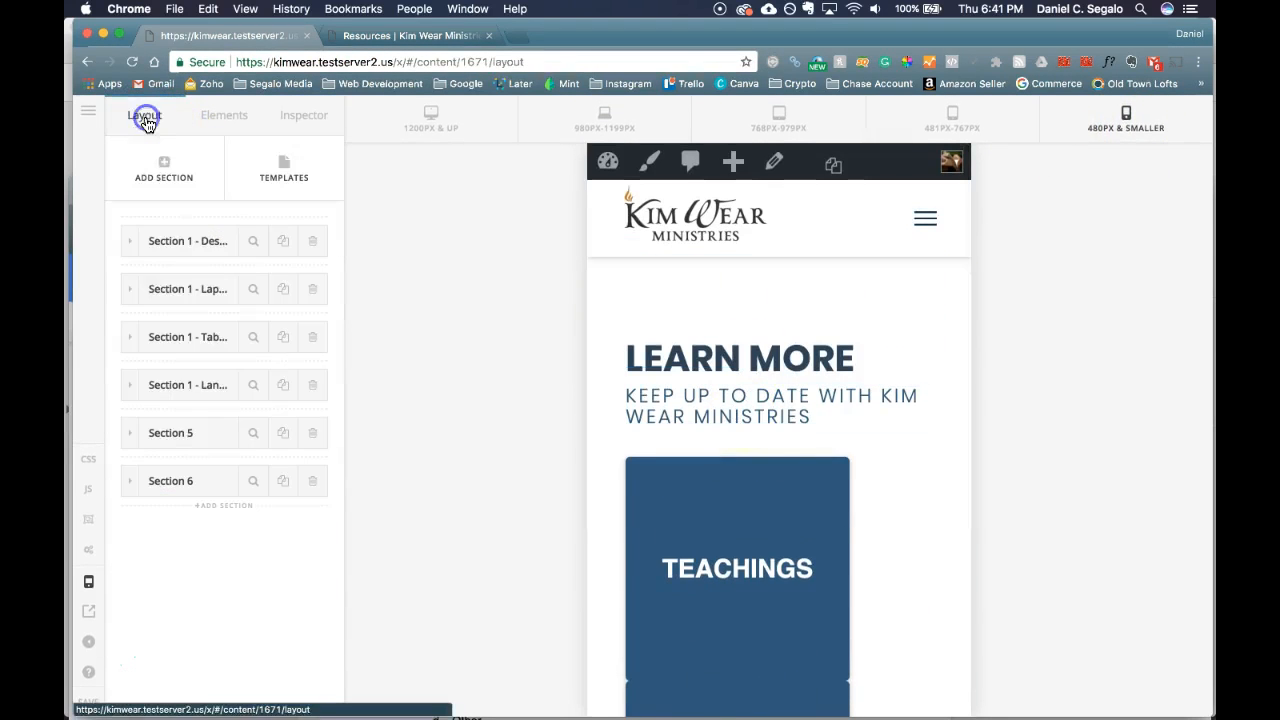
# Step: Make the Section 1 - Landscape Mobile section visible on the phone width and check it in the 480px and smaller preview
pyautogui.click(253, 386)
pyautogui.scroll(-10, 258, 557)
pyautogui.click(316, 465)
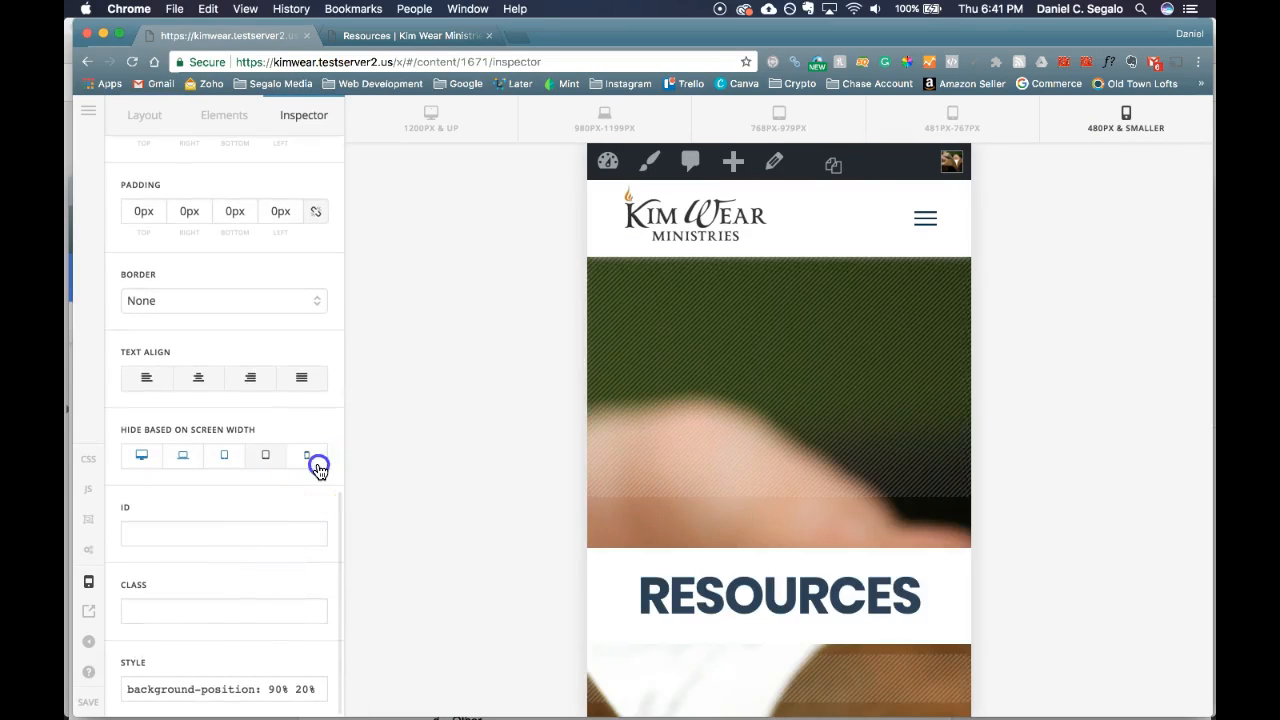
pyautogui.scroll(-8, 888, 571)
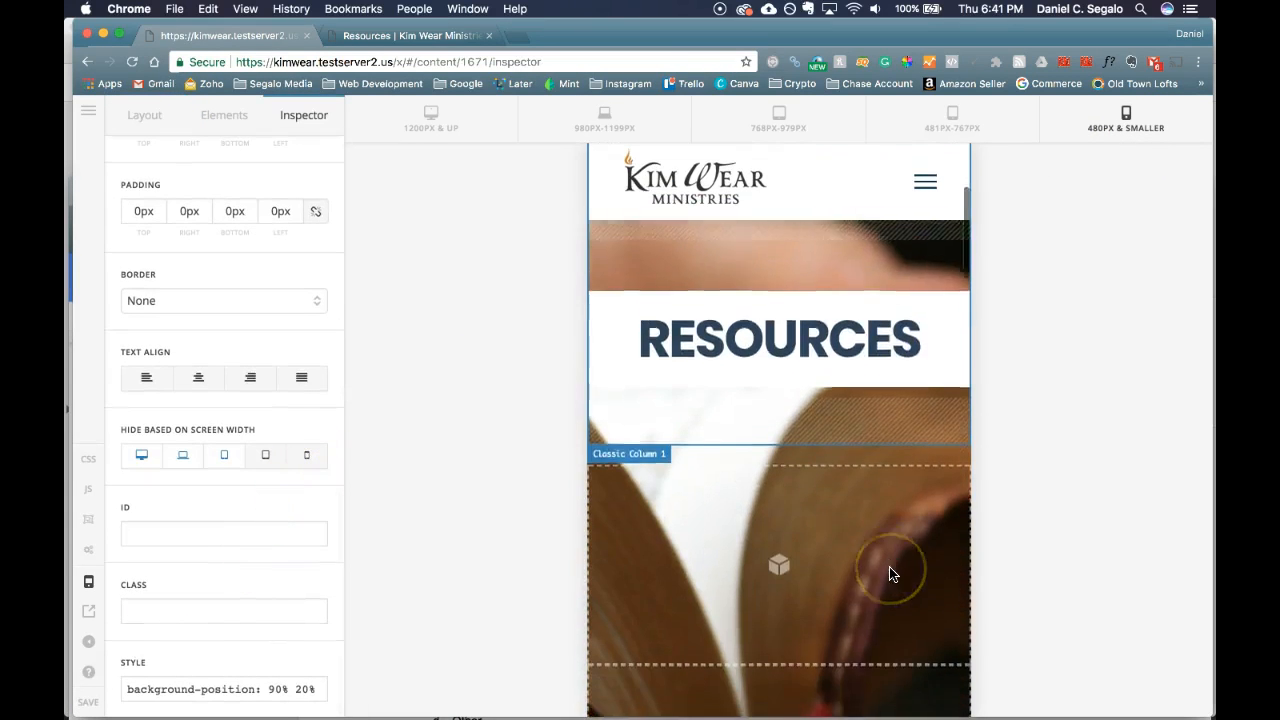
pyautogui.scroll(8, 888, 571)
pyautogui.click(802, 385)
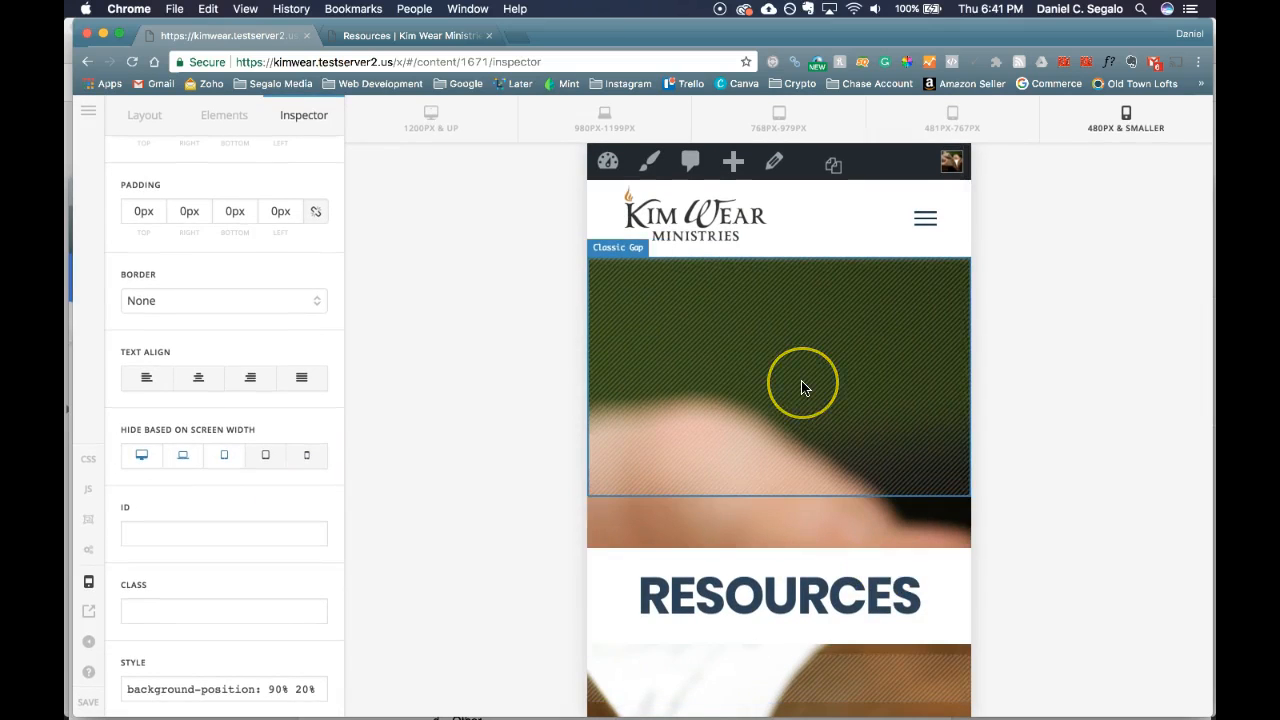
# Step: Compare the Resources headline at 768px-979px and 980px-1199px, and make the tablet section's headline look like h2
pyautogui.click(785, 128)
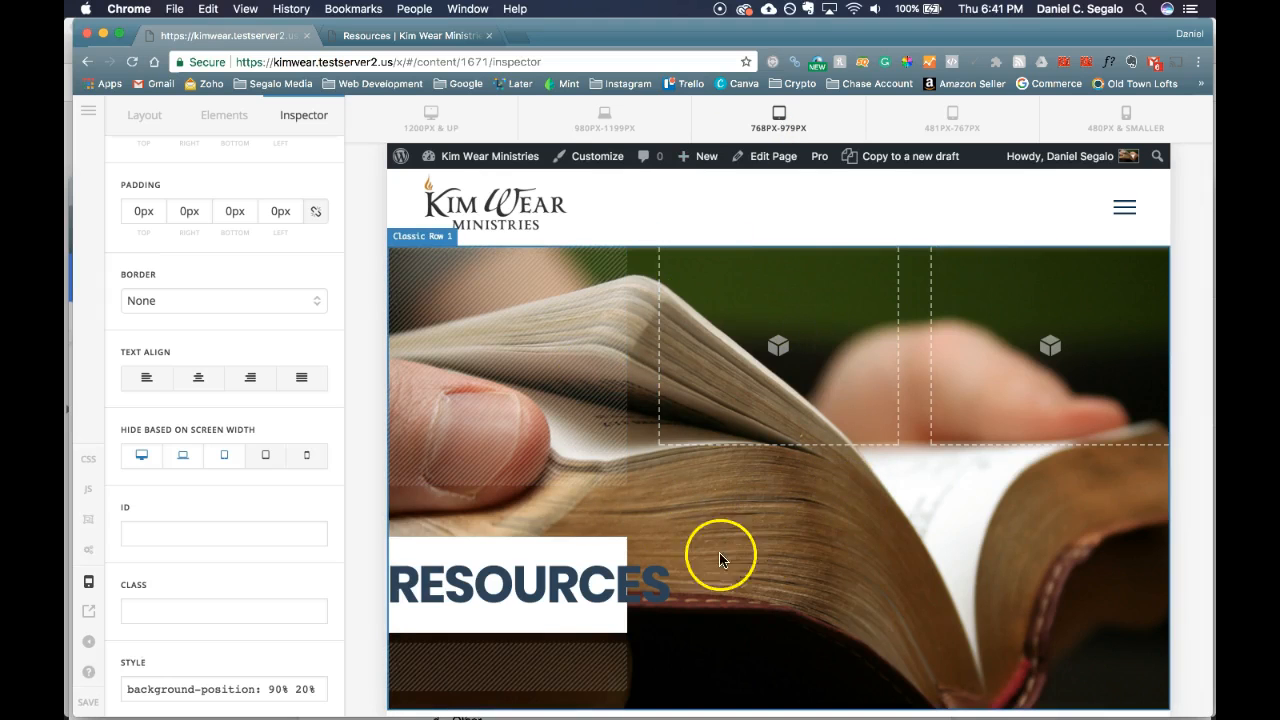
pyautogui.scroll(-3, 729, 547)
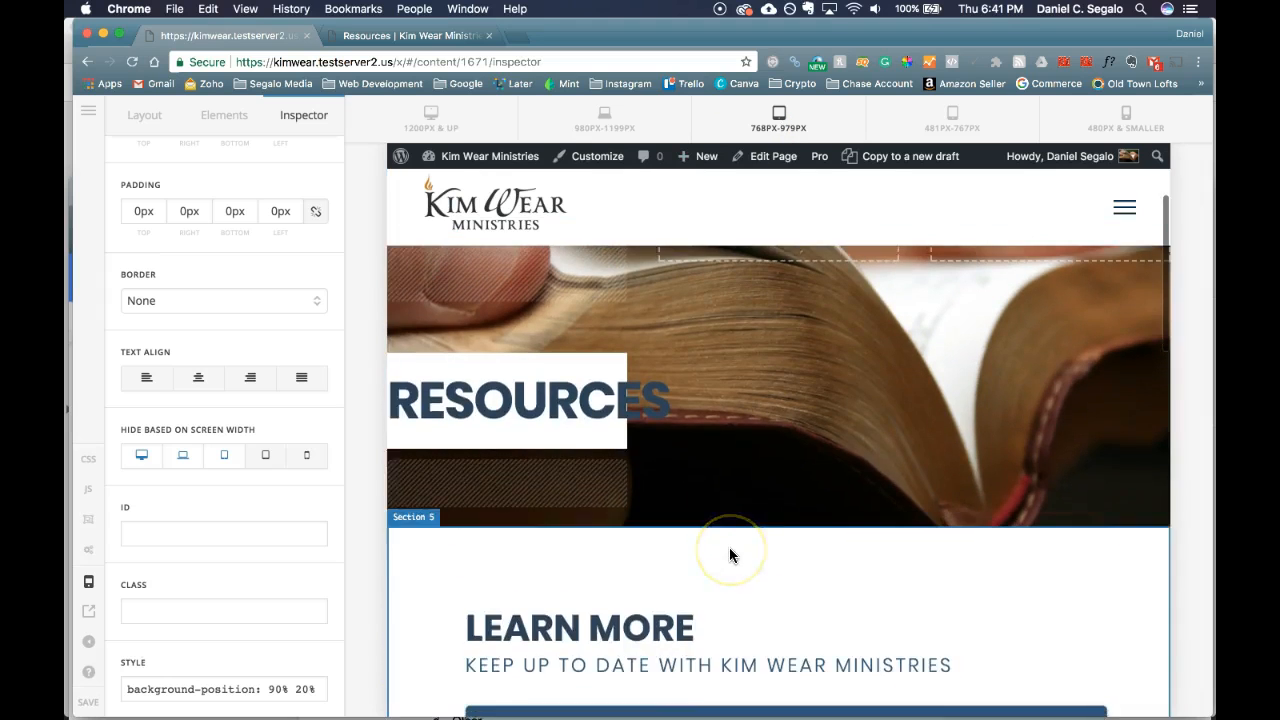
pyautogui.scroll(3, 729, 547)
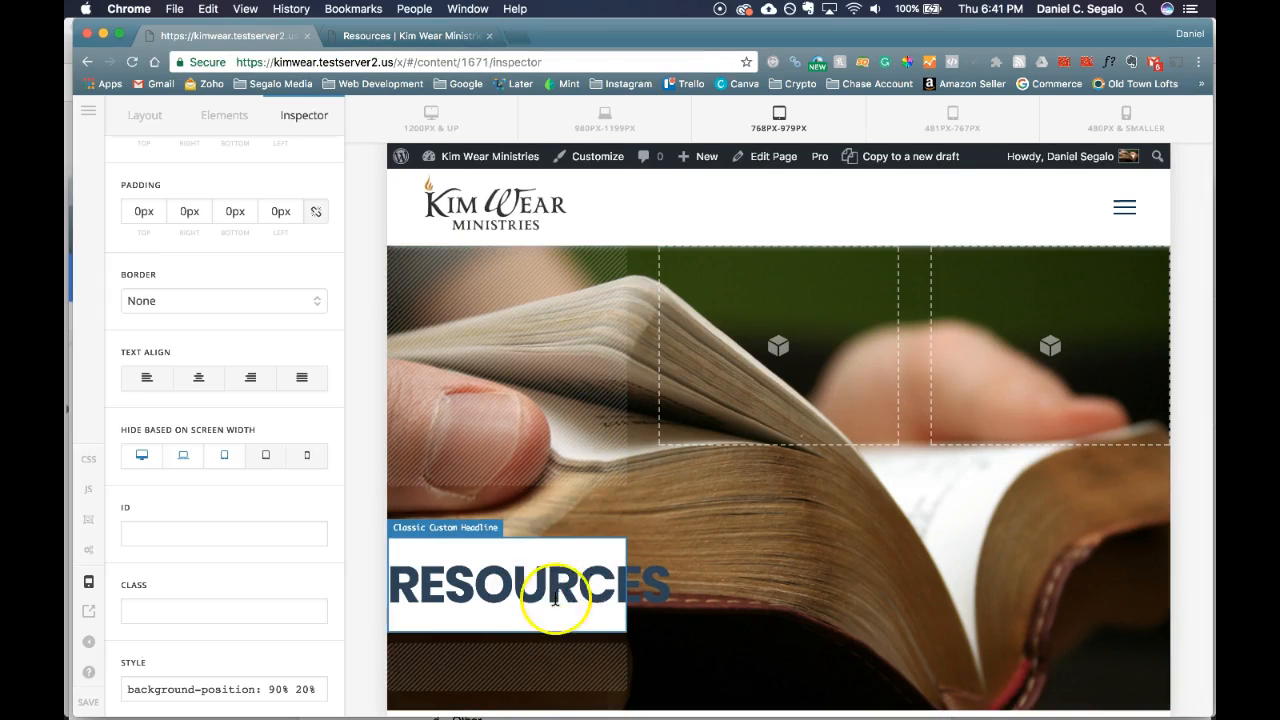
pyautogui.click(614, 126)
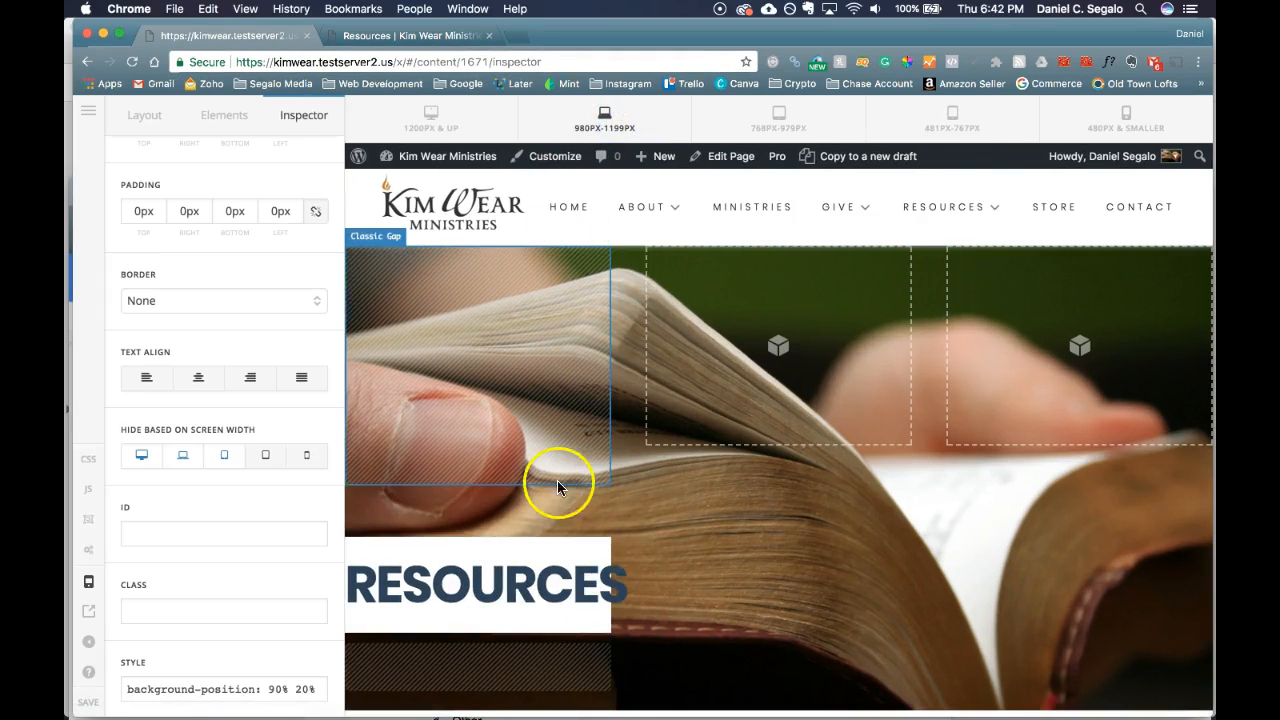
pyautogui.click(775, 118)
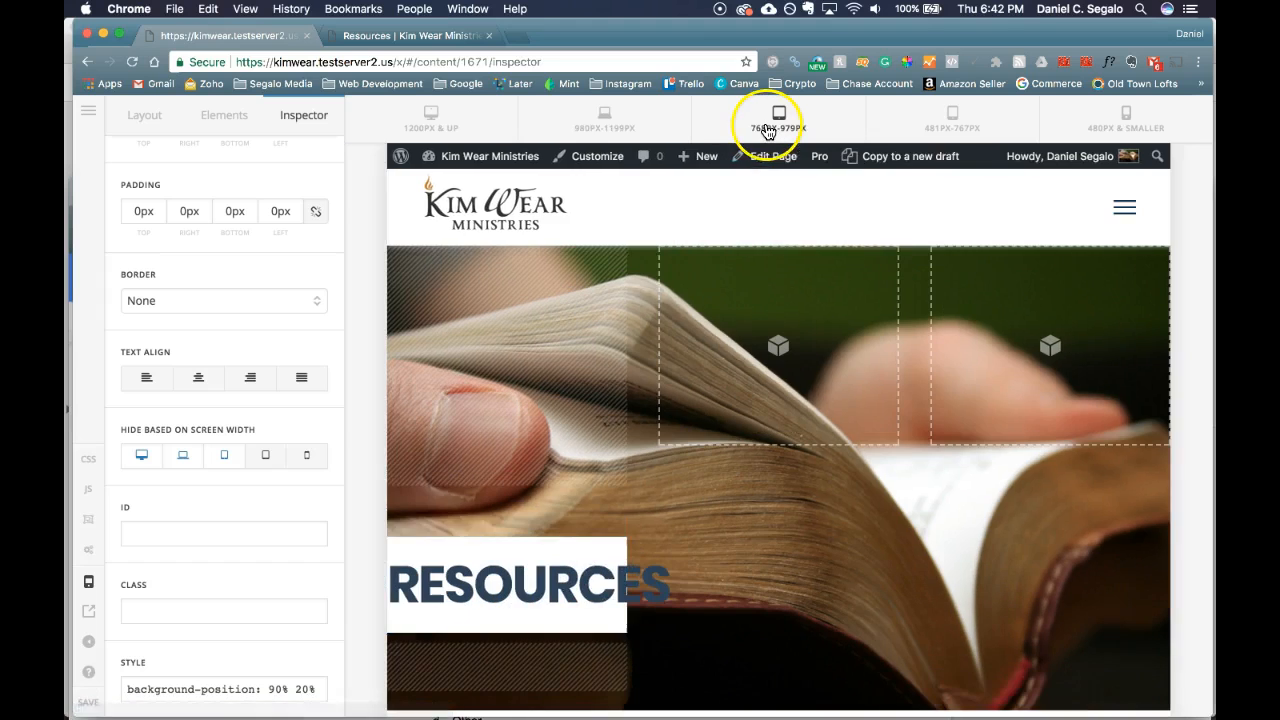
pyautogui.click(572, 592)
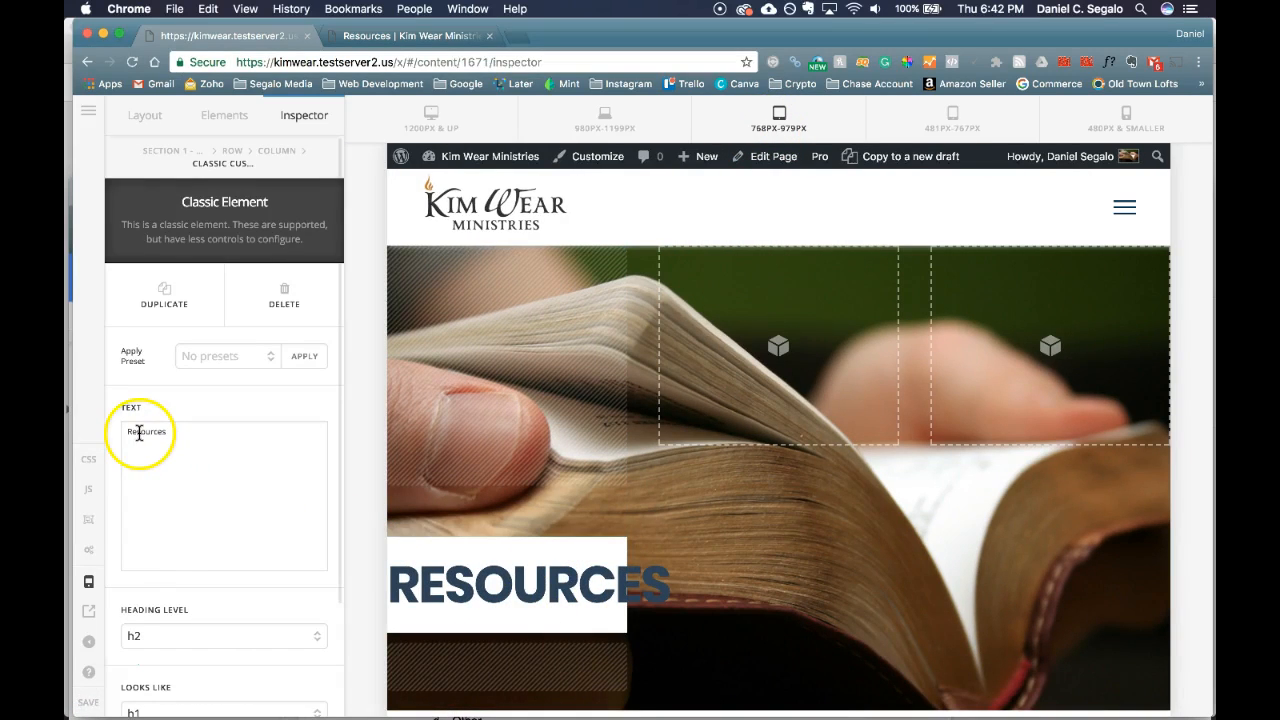
pyautogui.scroll(-6, 150, 480)
pyautogui.click(263, 365)
pyautogui.click(257, 383)
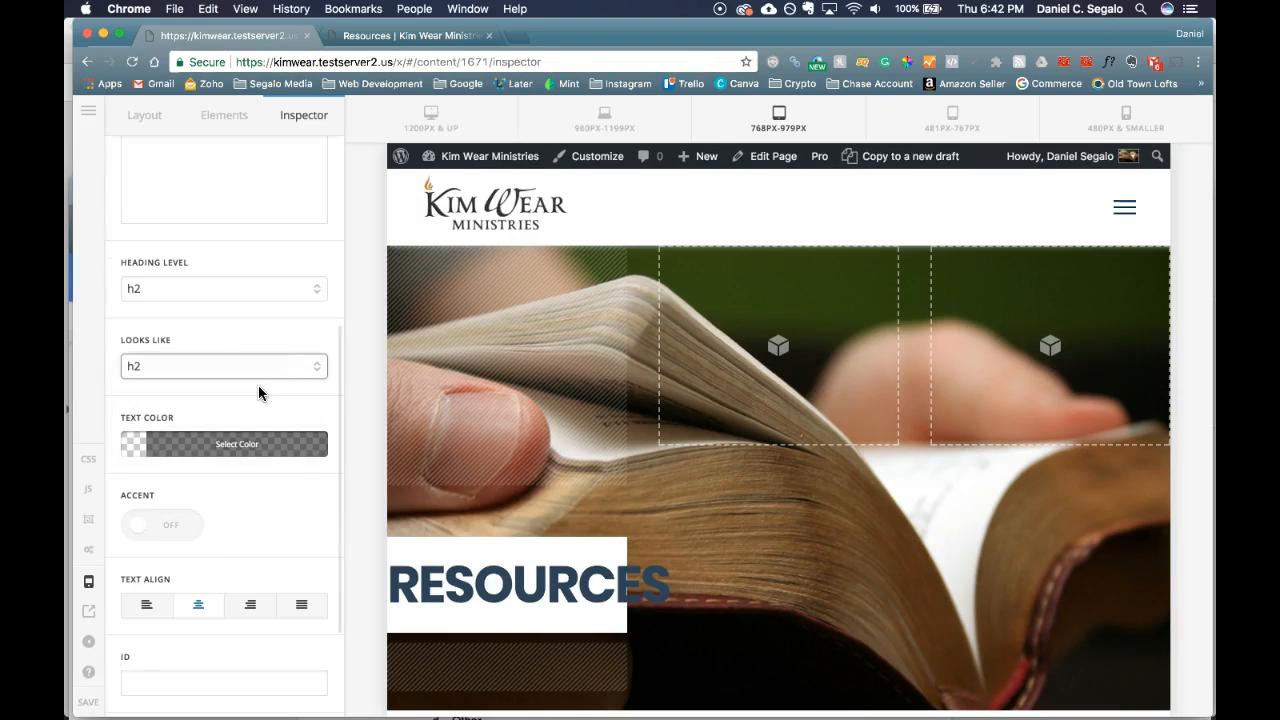
pyautogui.click(462, 590)
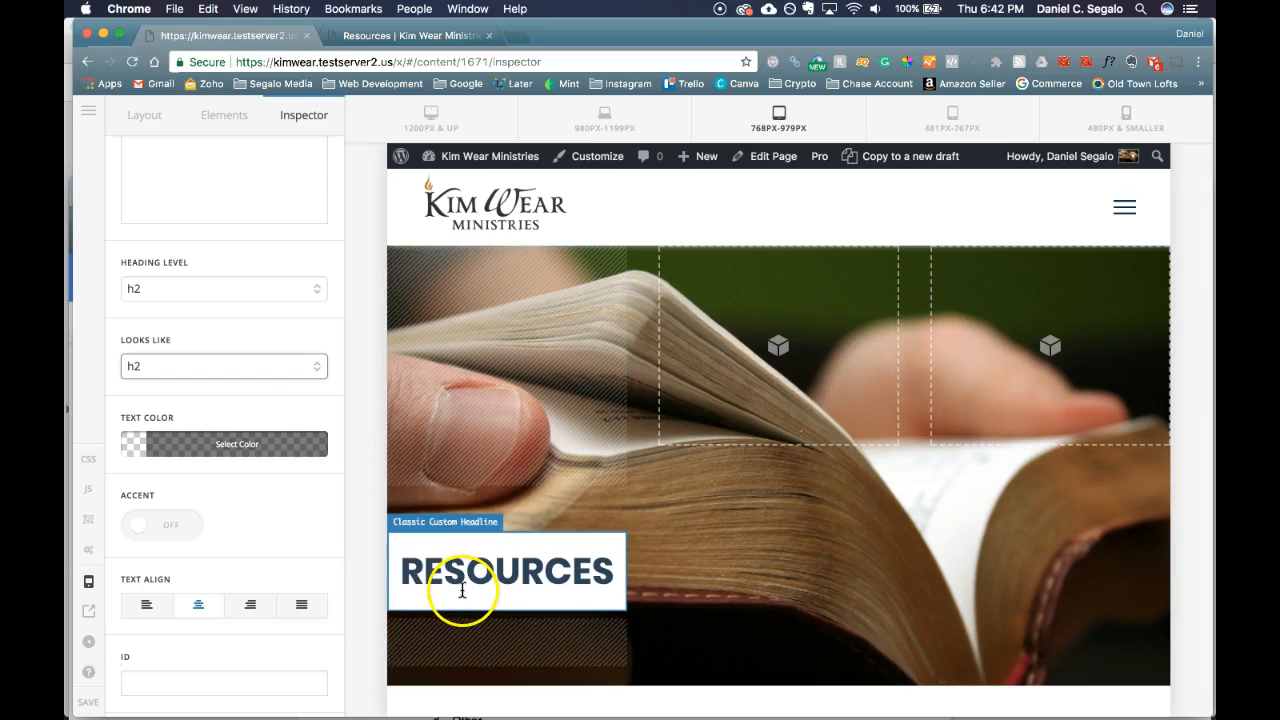
pyautogui.scroll(-4, 583, 577)
pyautogui.scroll(5, 583, 578)
# Step: Make the Resources headline in the laptop section look like h2, working in the 980px-1199px preview
pyautogui.click(622, 121)
pyautogui.click(538, 610)
pyautogui.click(538, 590)
pyautogui.scroll(-4, 178, 620)
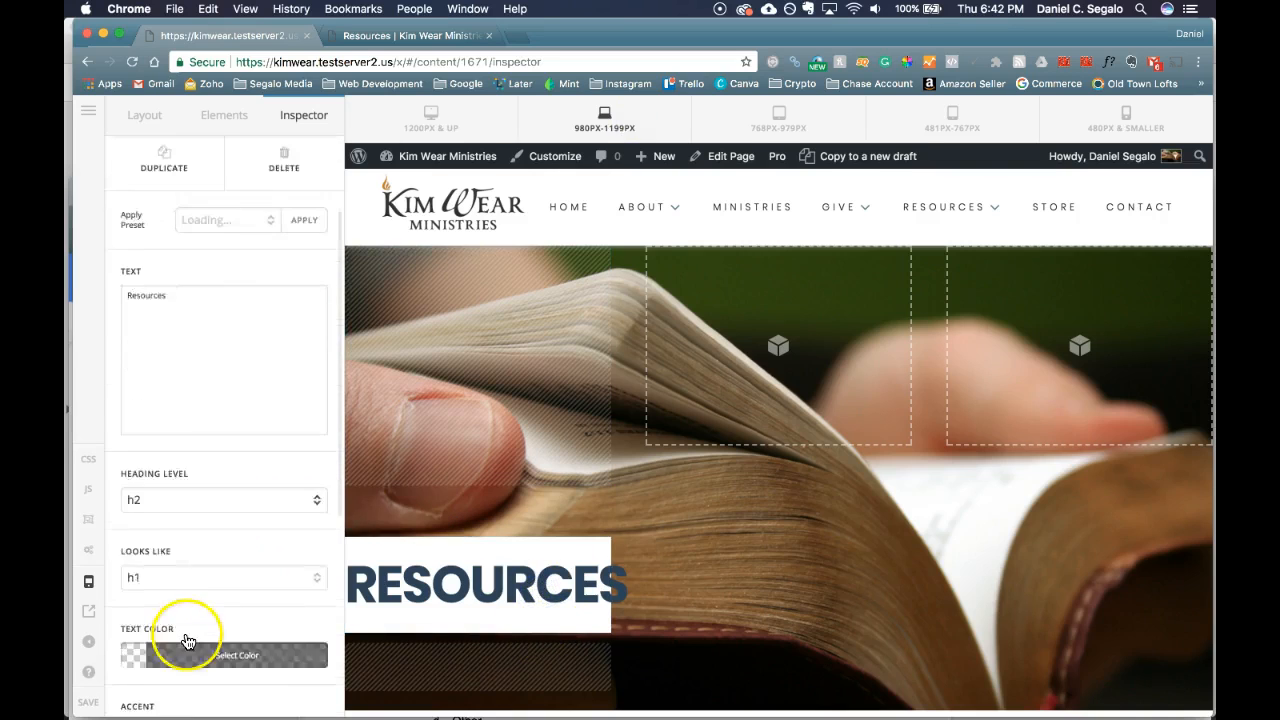
pyautogui.click(243, 530)
pyautogui.click(241, 548)
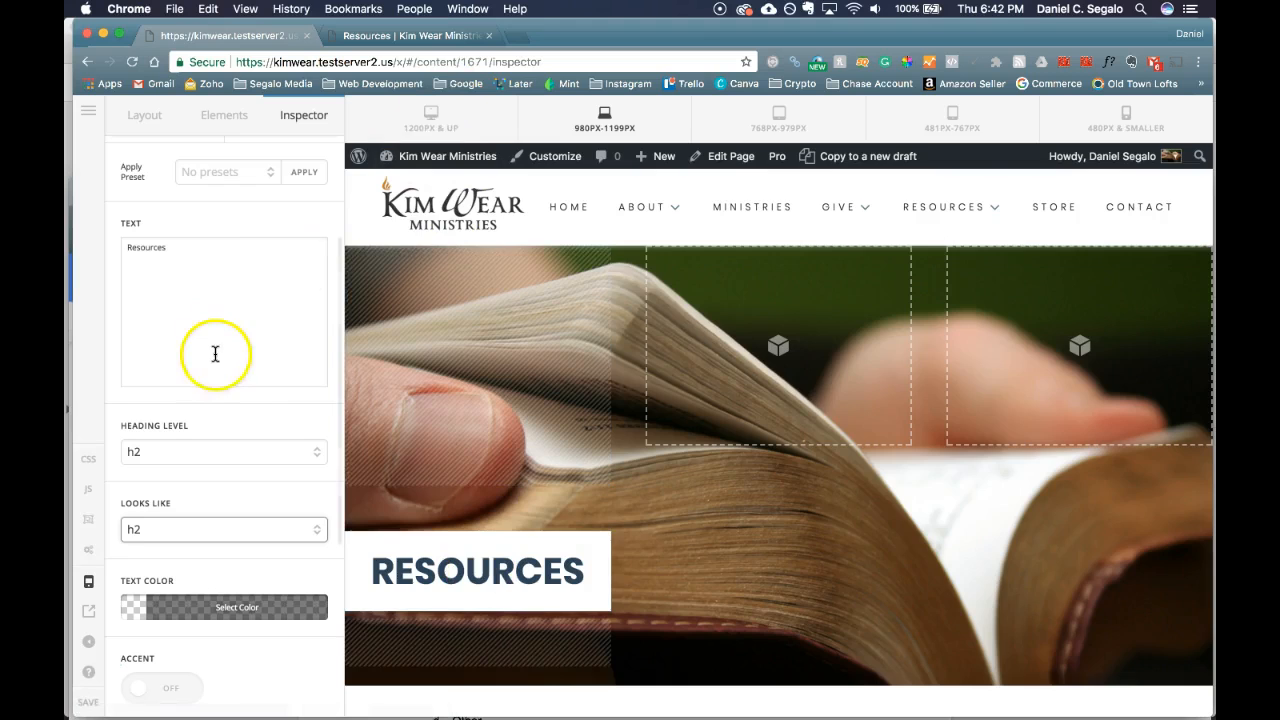
# Step: Show the page as a skeleton outline and review the first section's settings, including its screen-width visibility and background options
pyautogui.click(86, 522)
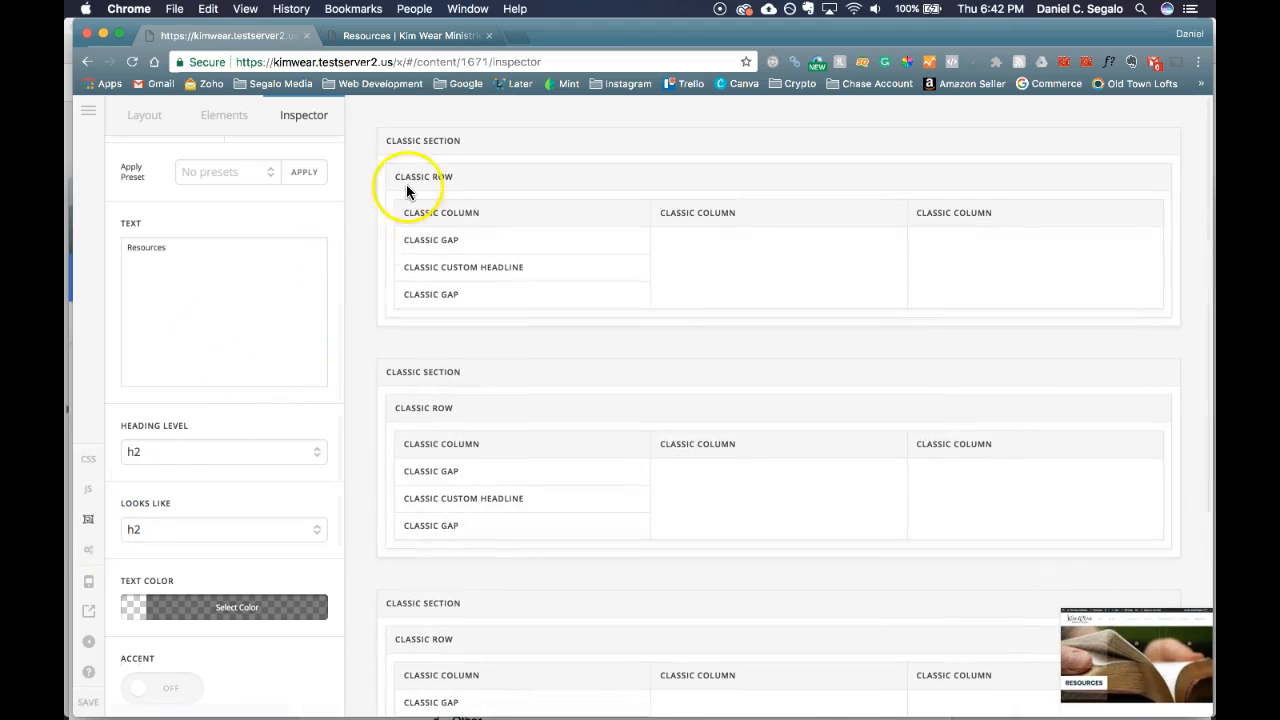
pyautogui.click(440, 147)
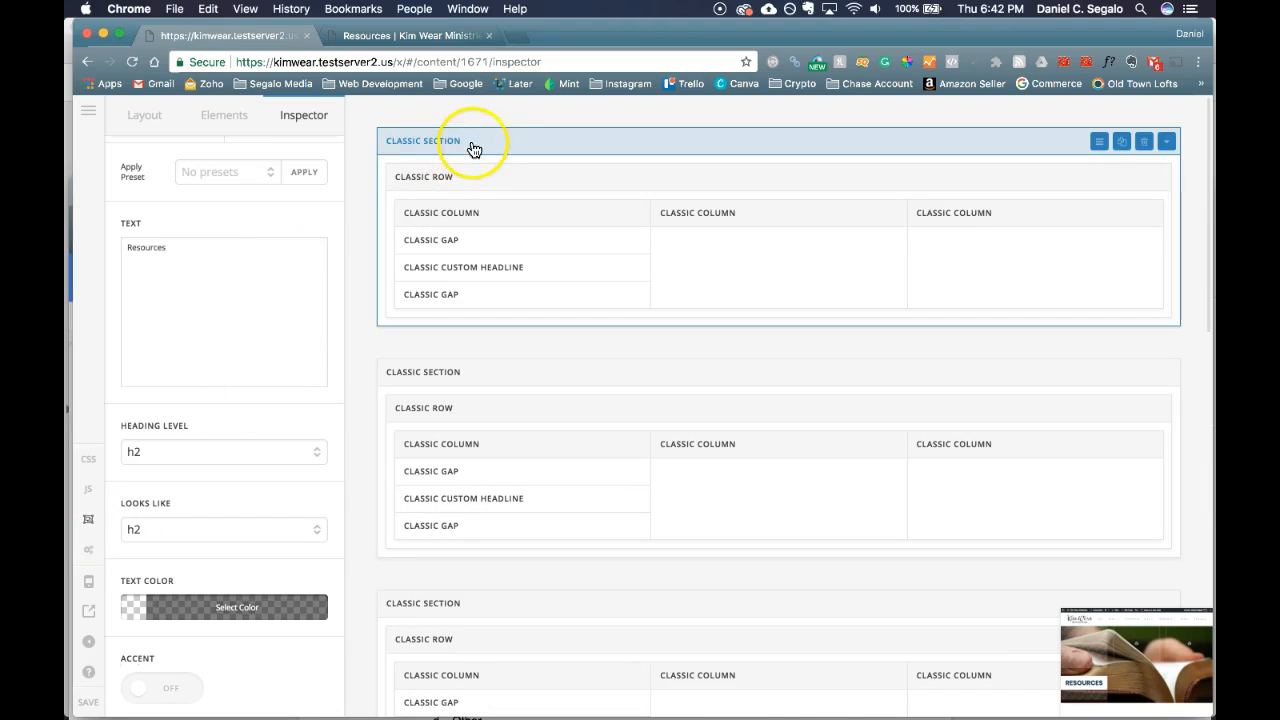
pyautogui.click(686, 149)
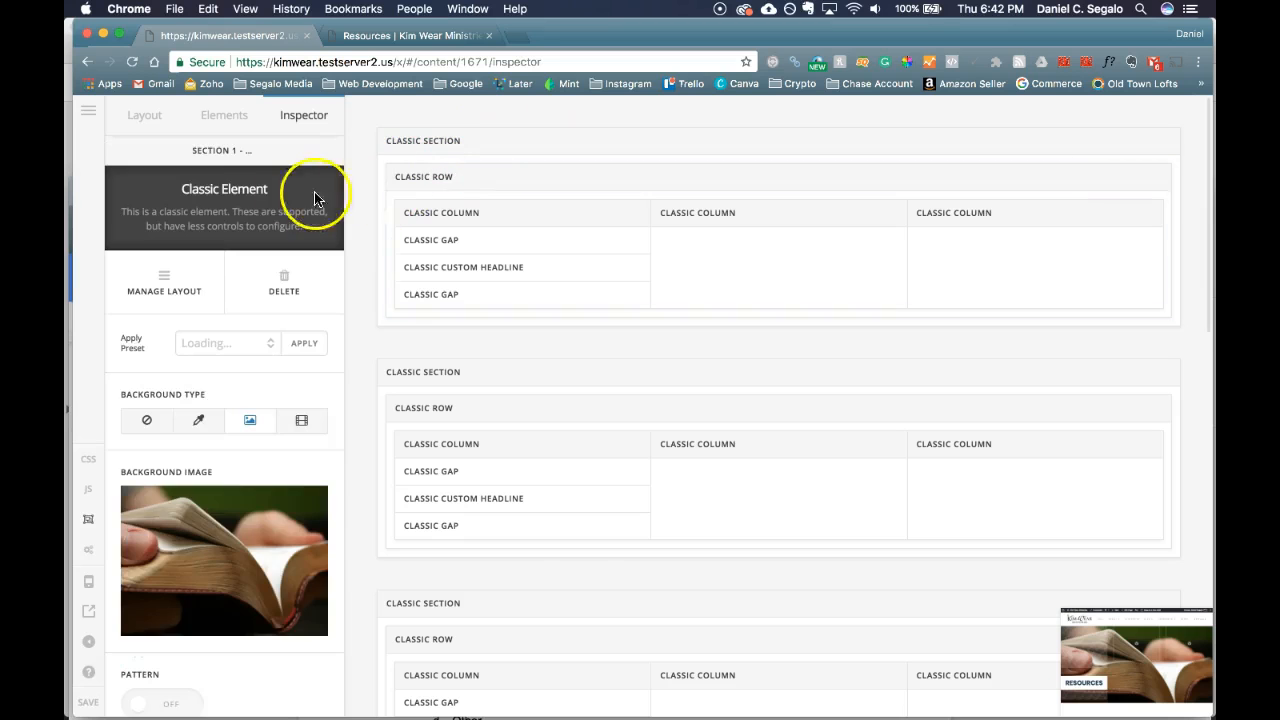
pyautogui.click(263, 151)
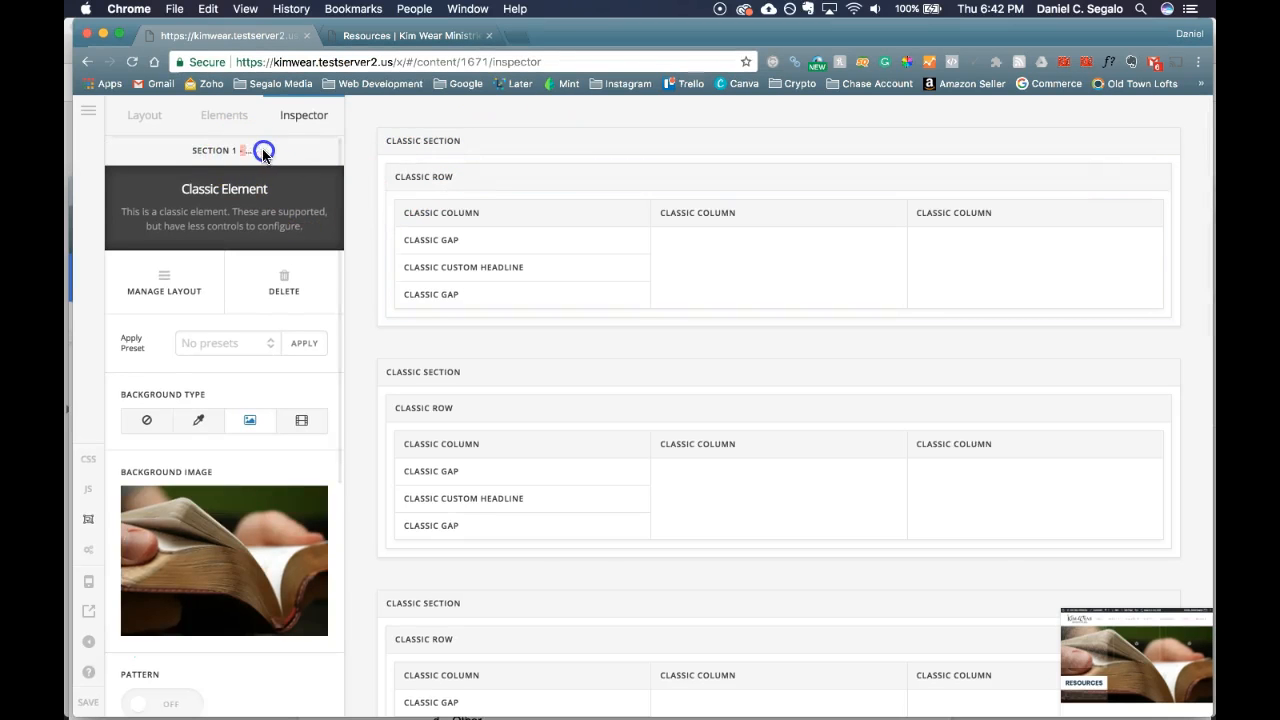
pyautogui.scroll(-10, 264, 435)
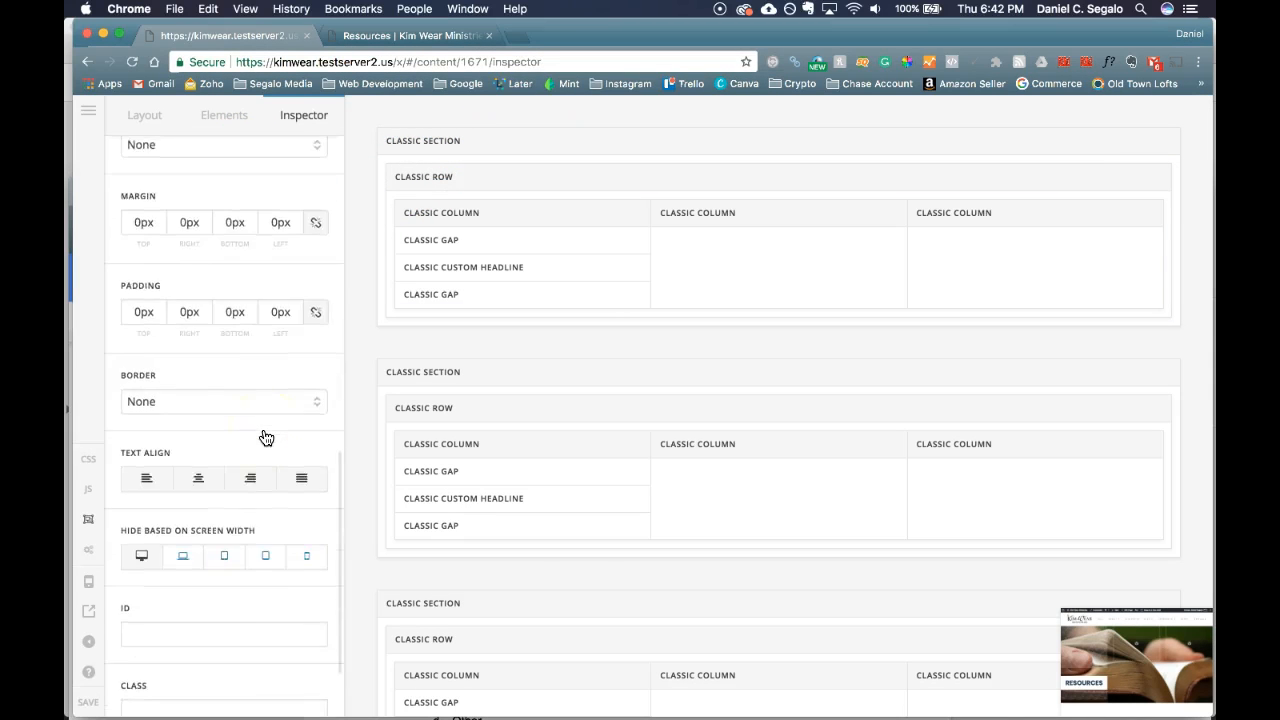
pyautogui.click(151, 454)
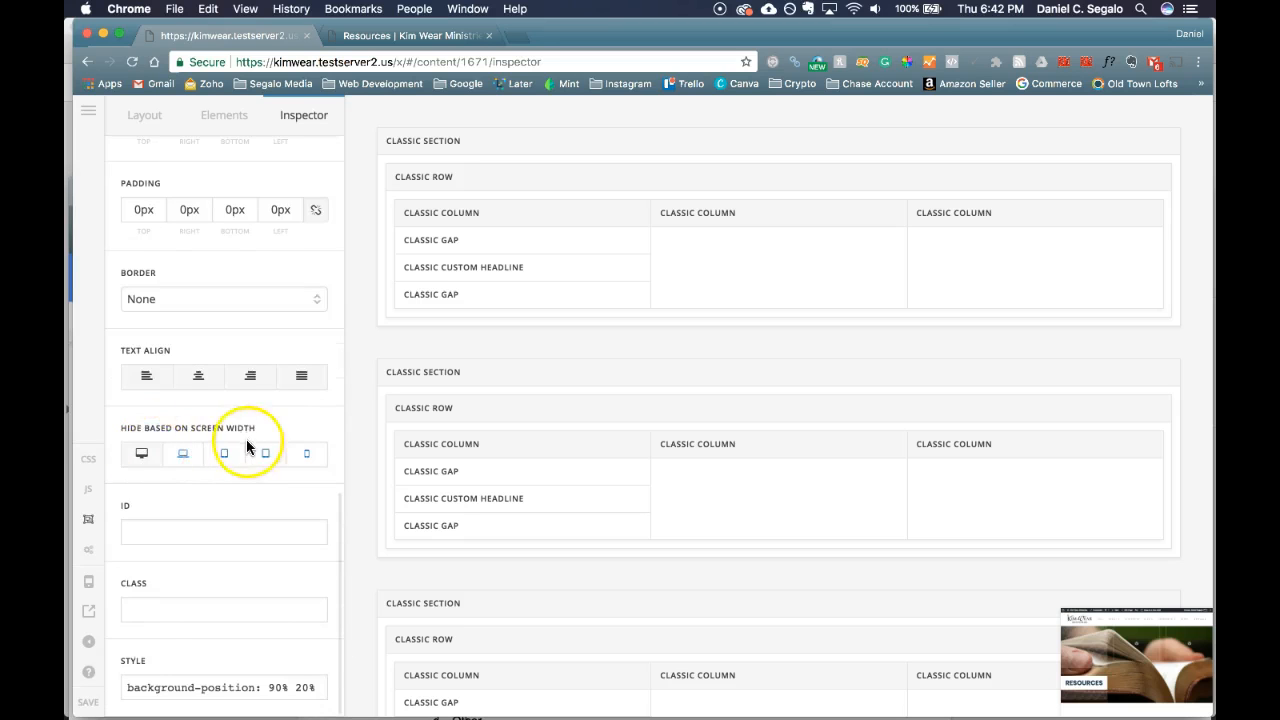
pyautogui.scroll(10, 246, 439)
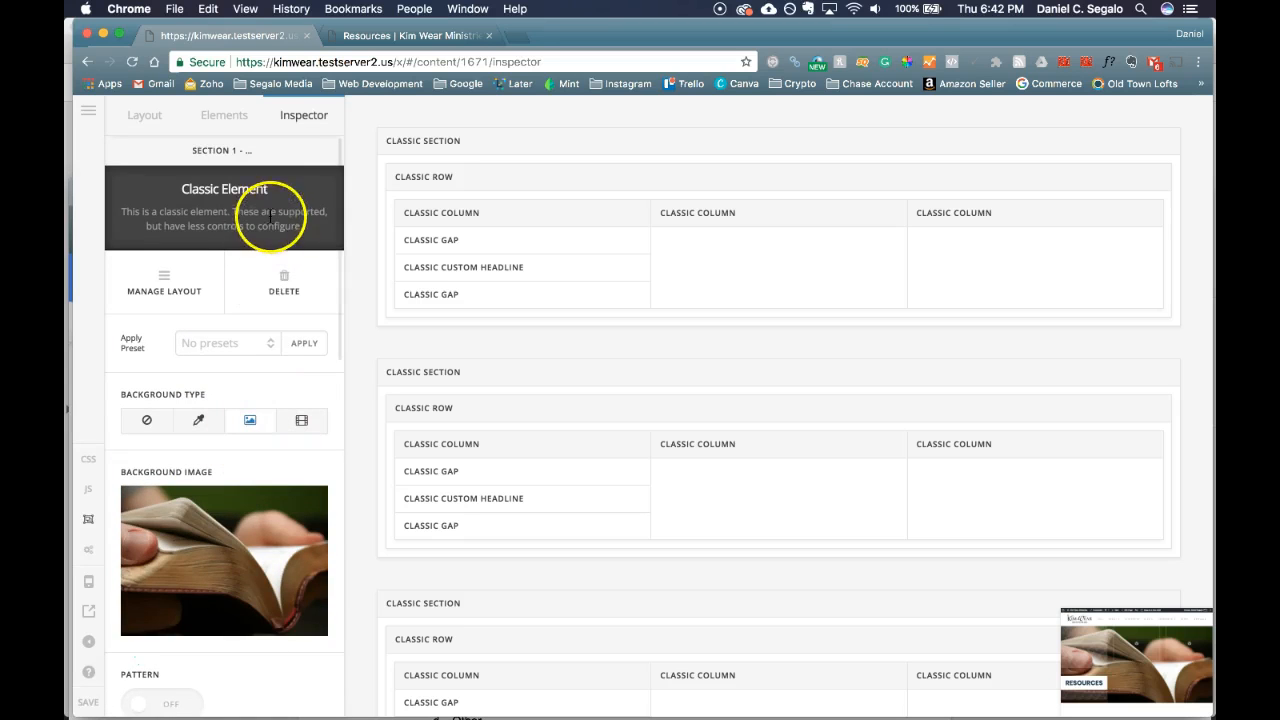
pyautogui.scroll(-5, 266, 500)
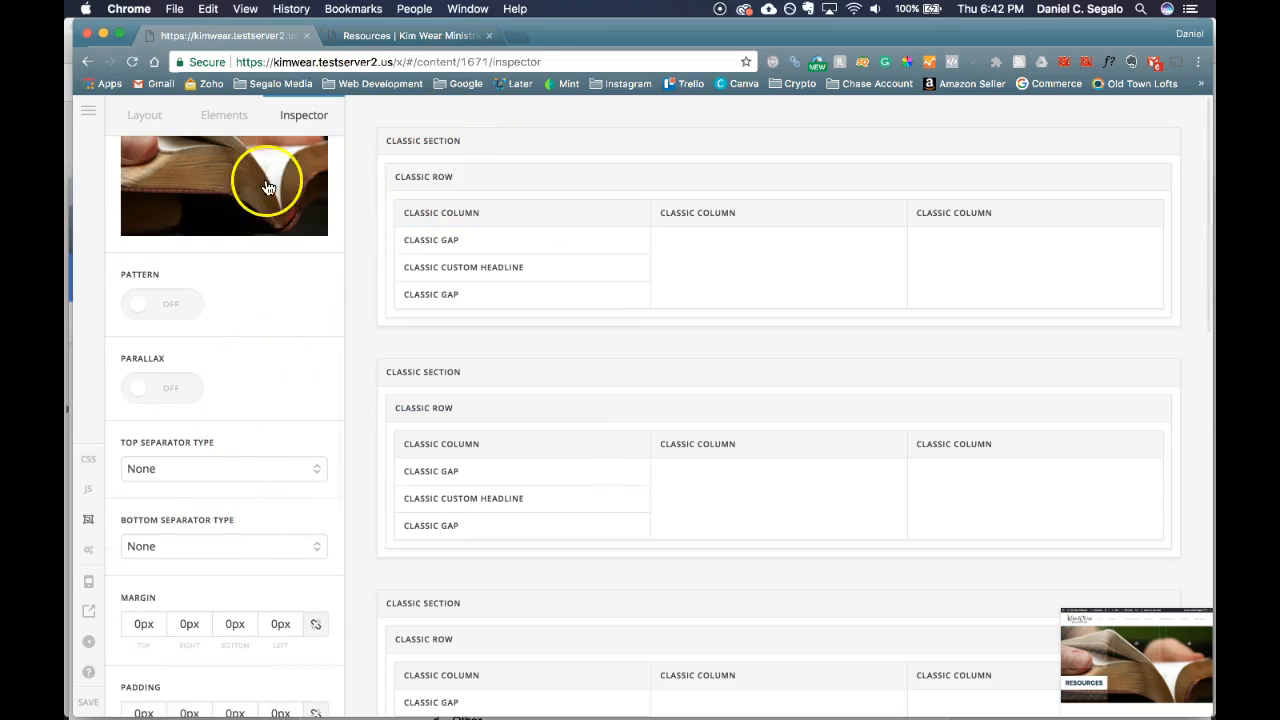
# Step: Save the page, then reload the live Resources page and check its responsiveness by narrowing and widening the browser window
pyautogui.click(88, 704)
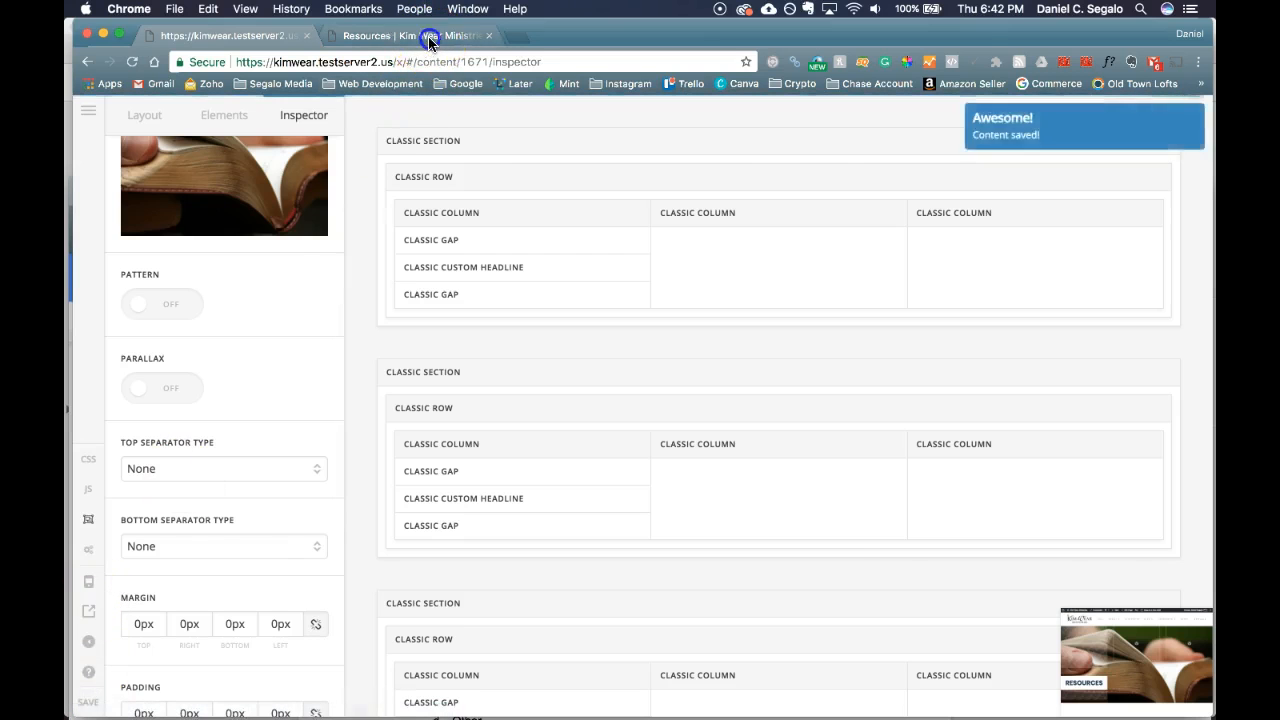
pyautogui.click(380, 35)
pyautogui.moveTo(1210, 383)
pyautogui.mouseDown()
pyautogui.moveTo(877, 394)
pyautogui.moveTo(646, 380)
pyautogui.moveTo(630, 362)
pyautogui.moveTo(1205, 373)
pyautogui.mouseUp()
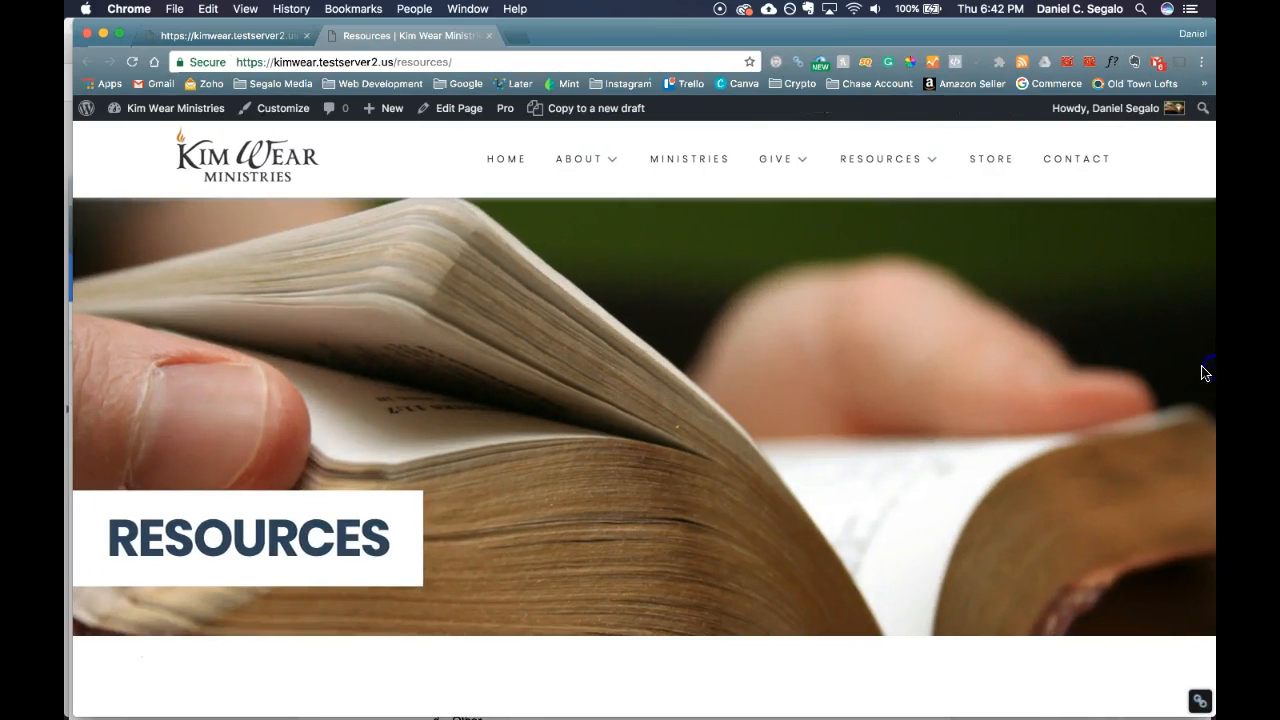
pyautogui.press('super+r')
pyautogui.moveTo(1211, 375); pyautogui.dragTo(1164, 372)
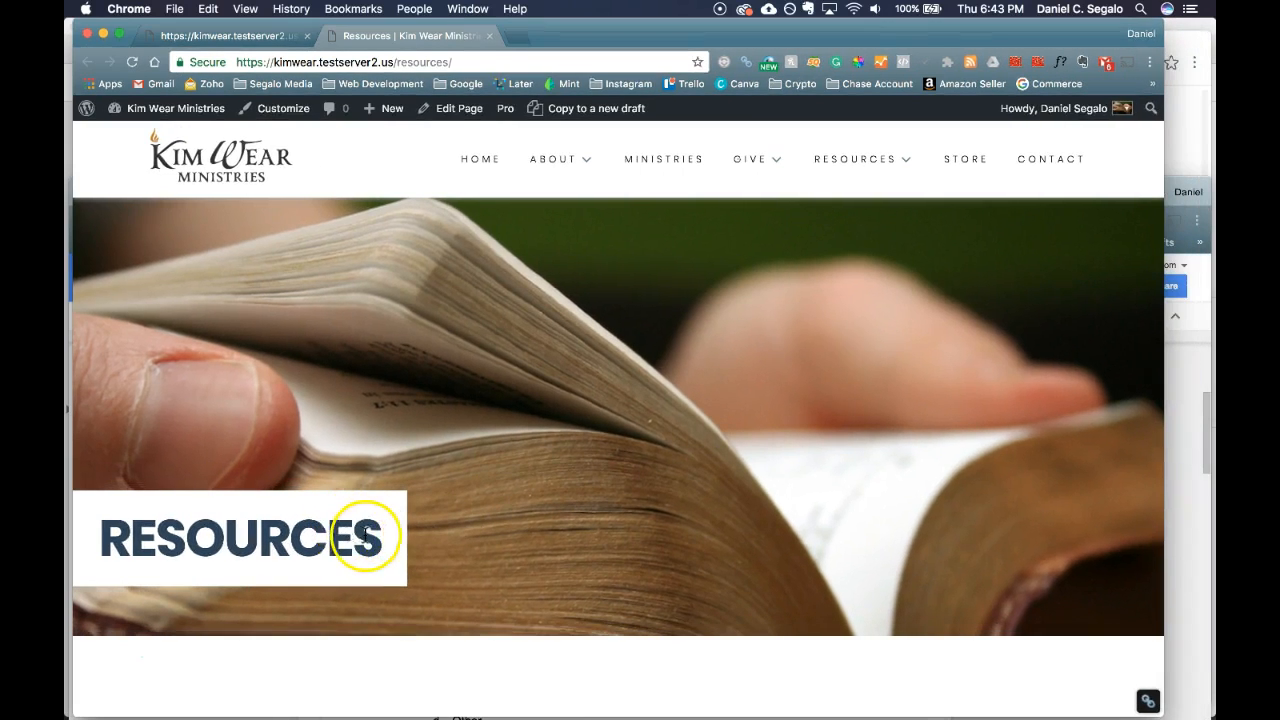
pyautogui.moveTo(1166, 352); pyautogui.dragTo(796, 375)
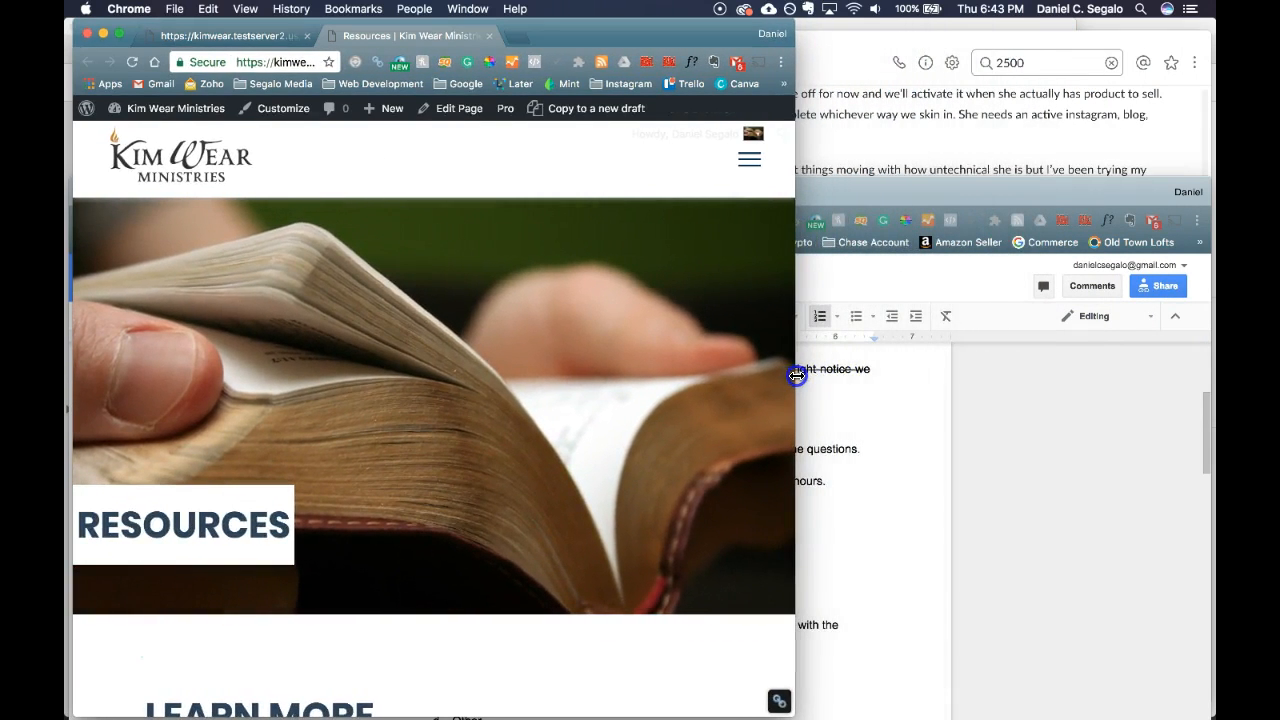
pyautogui.moveTo(796, 375); pyautogui.dragTo(1210, 323)
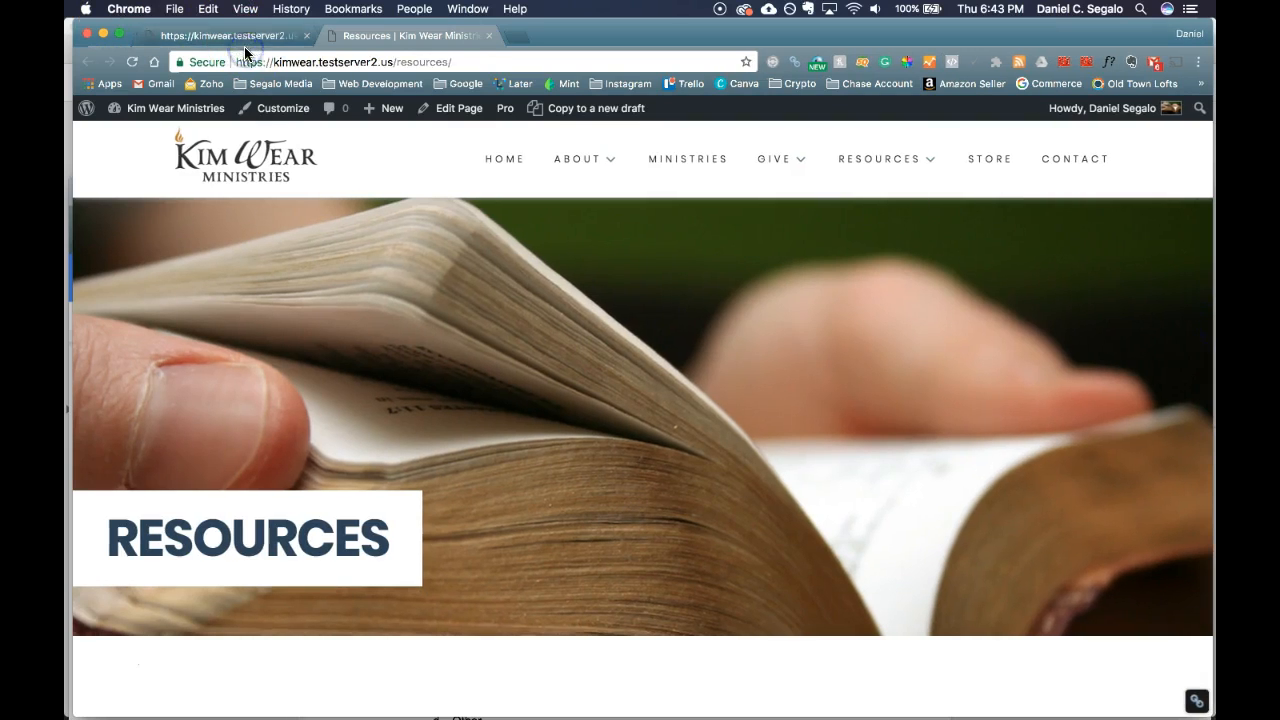
# Step: Return to the page builder, leave the skeleton outline, and open the settings of the Section 1 - Landscape Mobile section
pyautogui.click(244, 38)
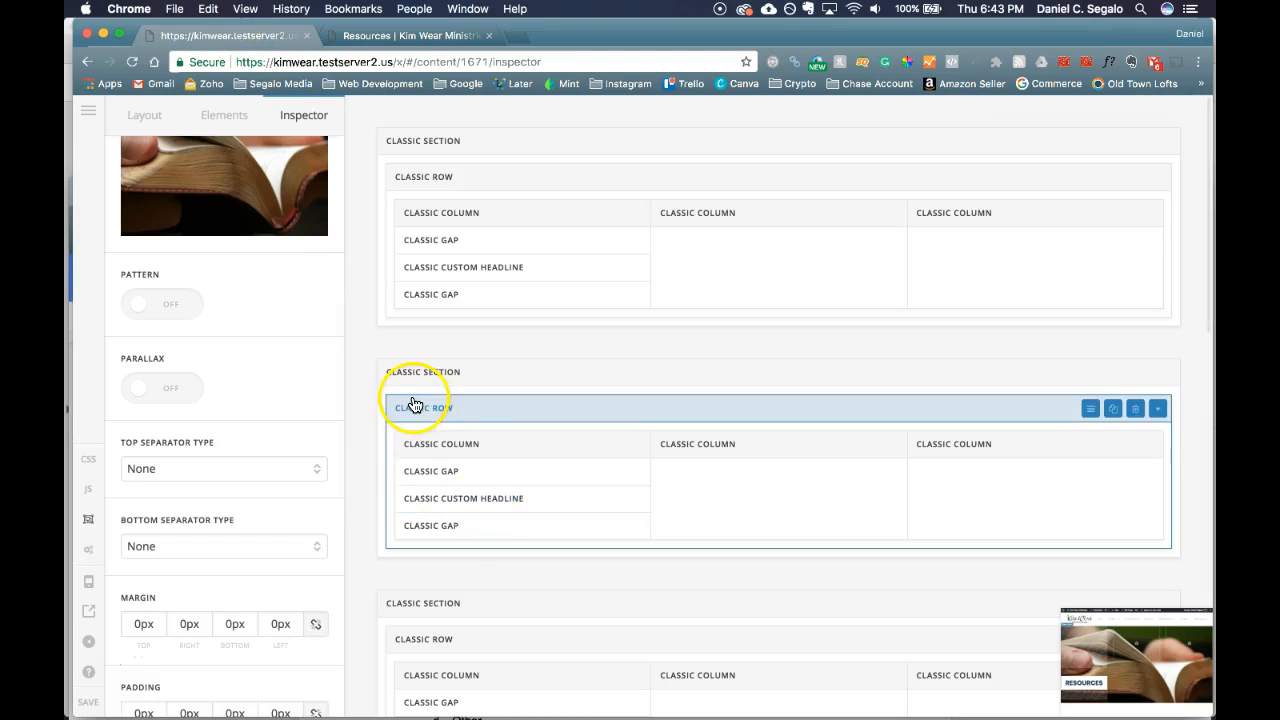
pyautogui.click(91, 523)
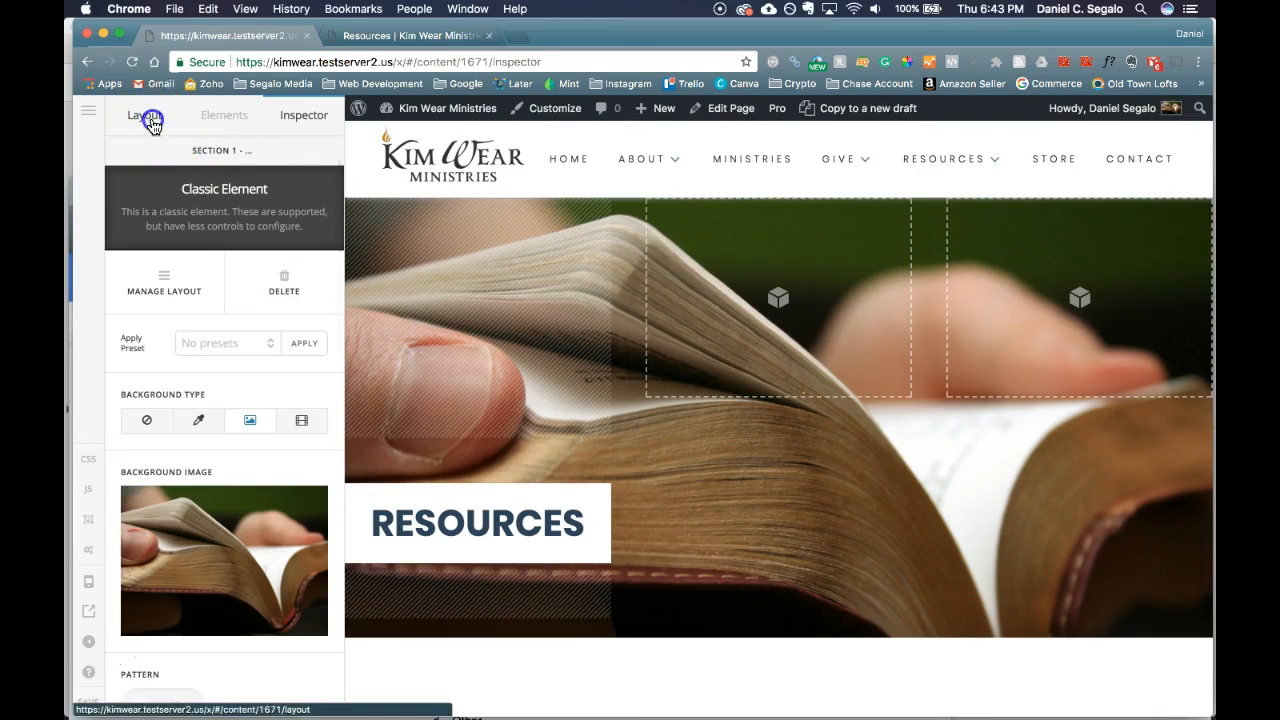
pyautogui.click(146, 118)
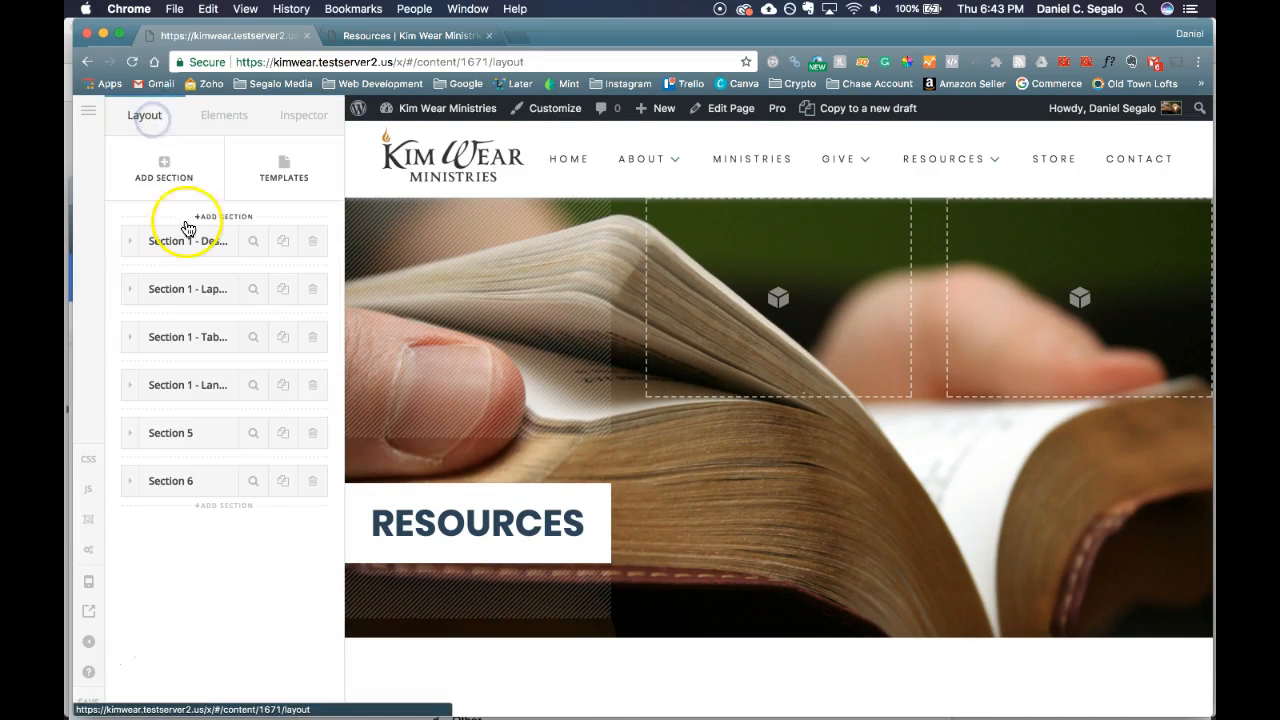
pyautogui.click(254, 384)
pyautogui.scroll(-3, 271, 549)
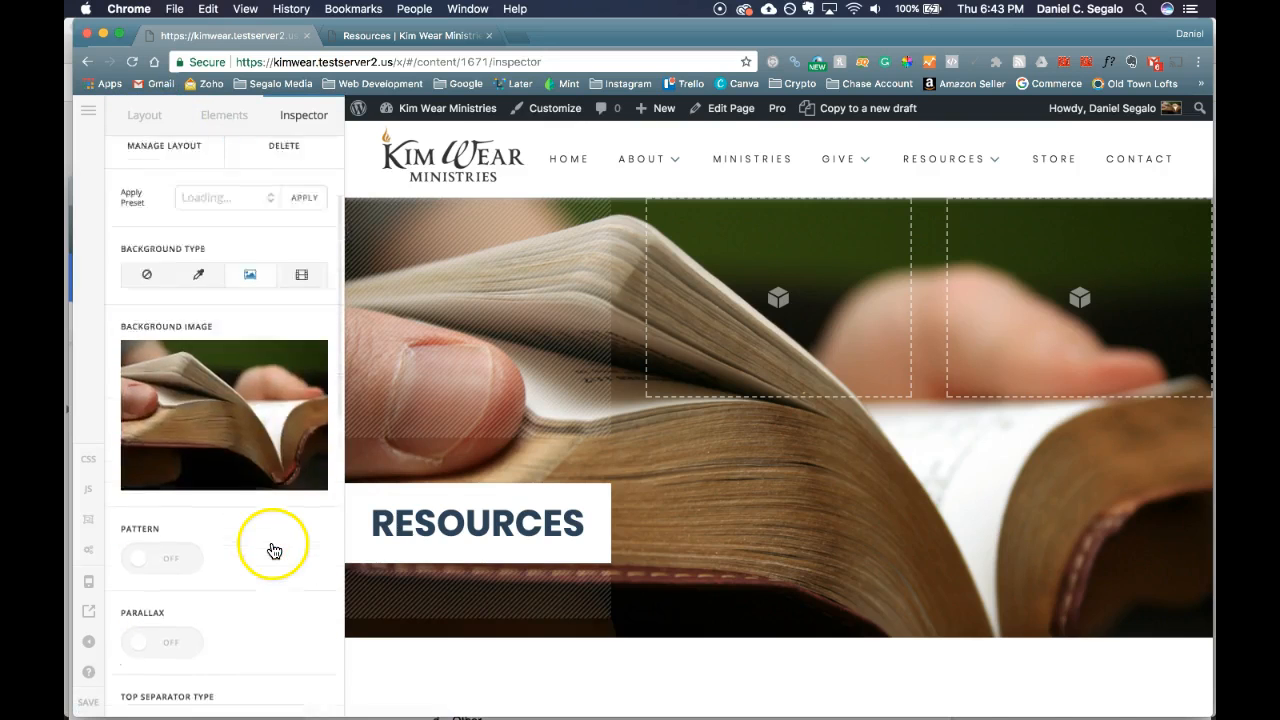
# Step: Preview the page at 768px-979px and 481px-767px, examining the header image and Resources headline at the smaller width
pyautogui.click(88, 581)
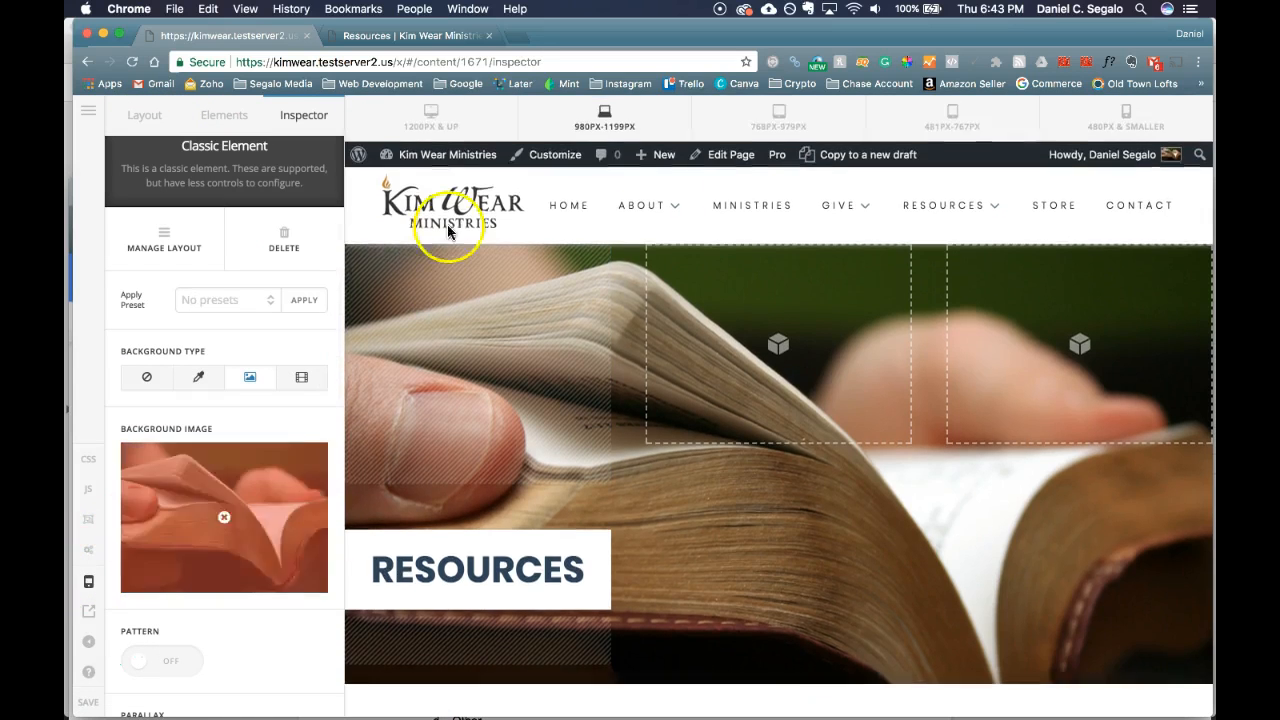
pyautogui.click(779, 118)
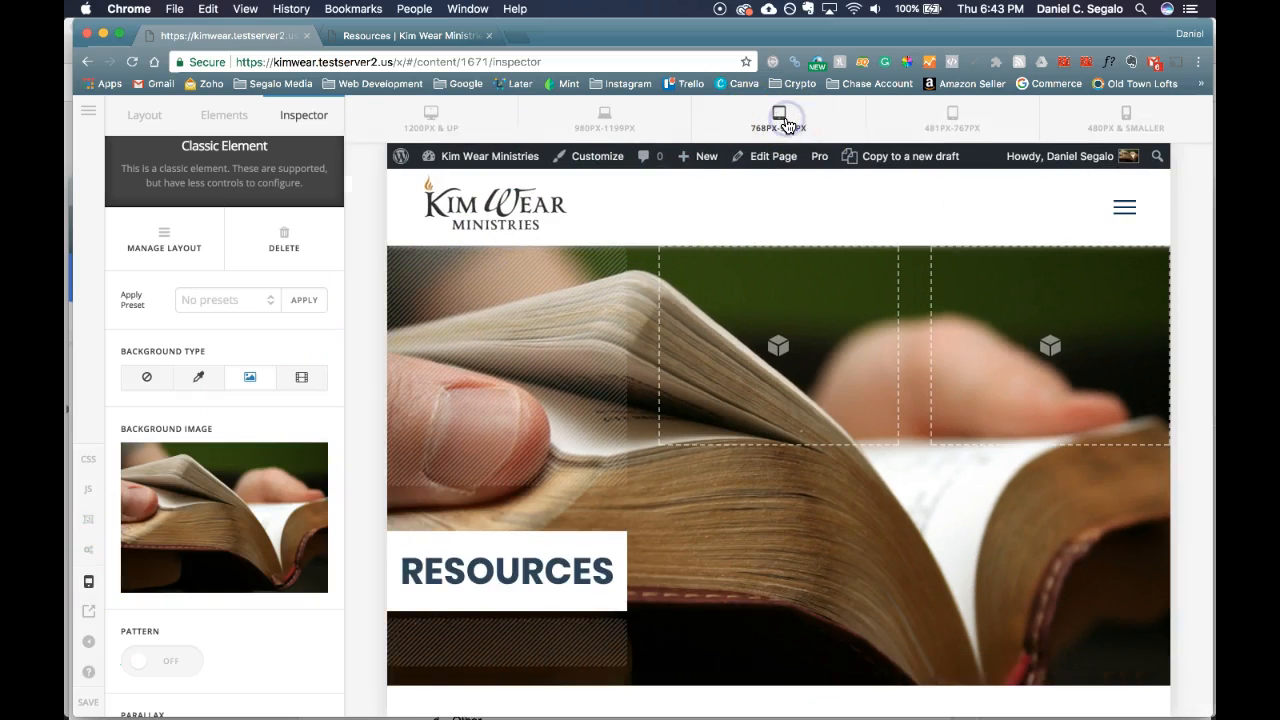
pyautogui.click(915, 113)
pyautogui.scroll(-3, 796, 378)
pyautogui.scroll(3, 796, 378)
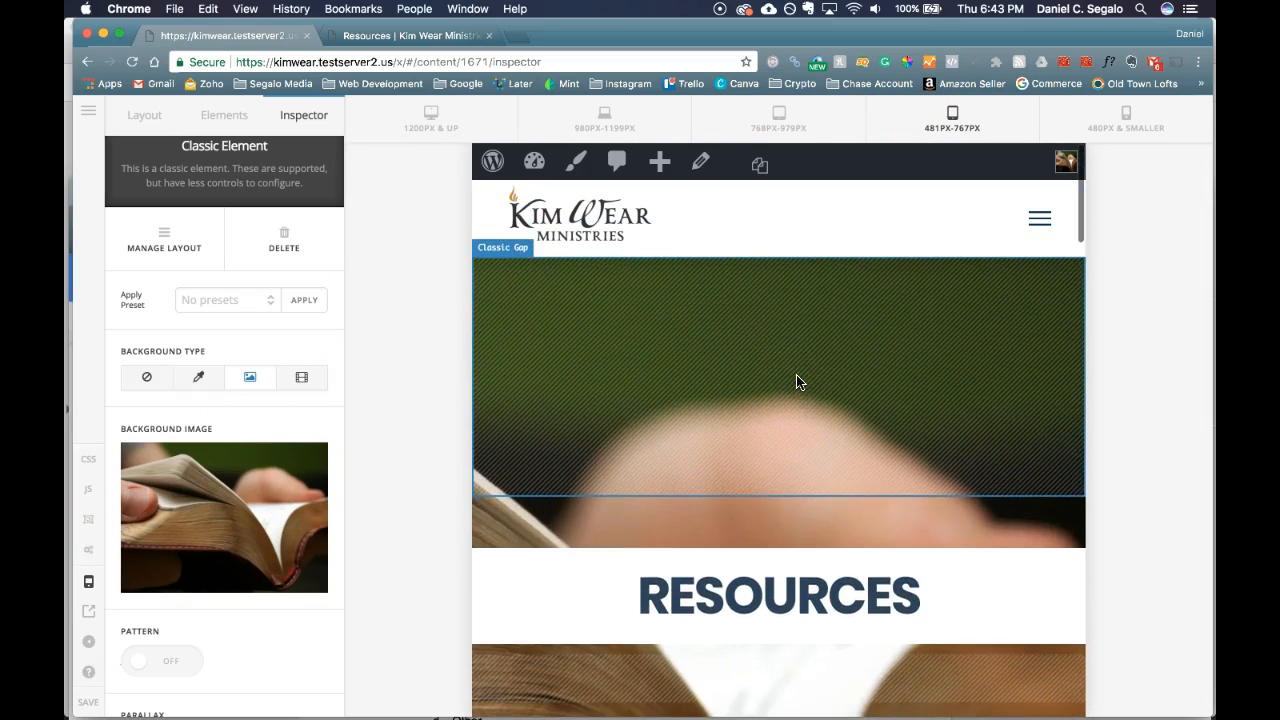
pyautogui.scroll(-5, 752, 520)
pyautogui.scroll(3, 752, 520)
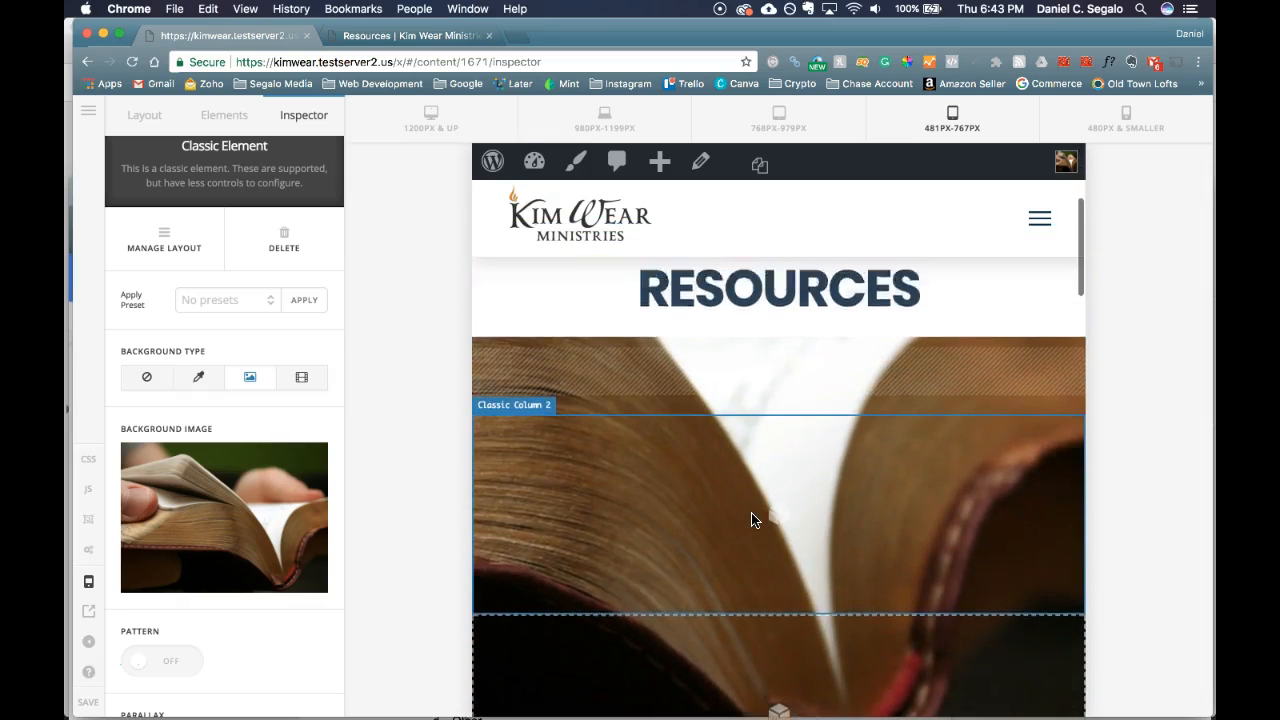
pyautogui.scroll(3, 752, 518)
pyautogui.click(762, 470)
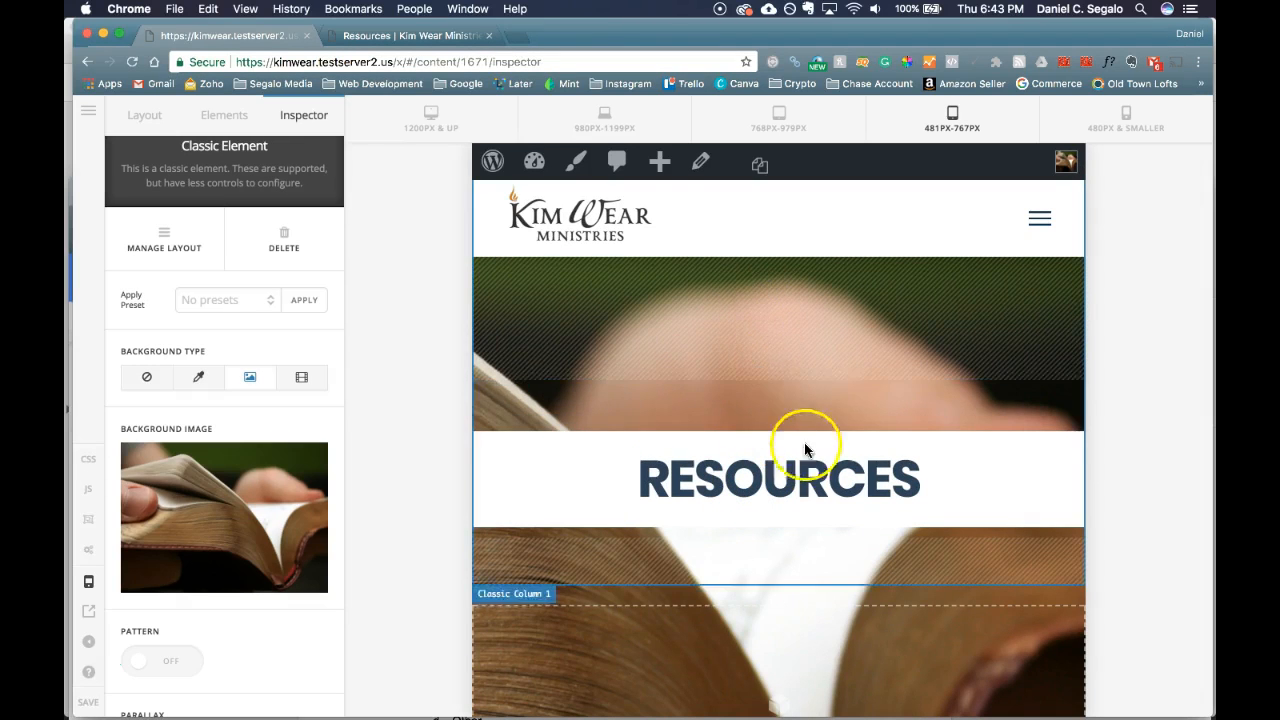
# Step: Change Classic Row 1 of the Section 1 - Landscape Mobile section to a single full-width 1/1 column
pyautogui.scroll(-5, 828, 516)
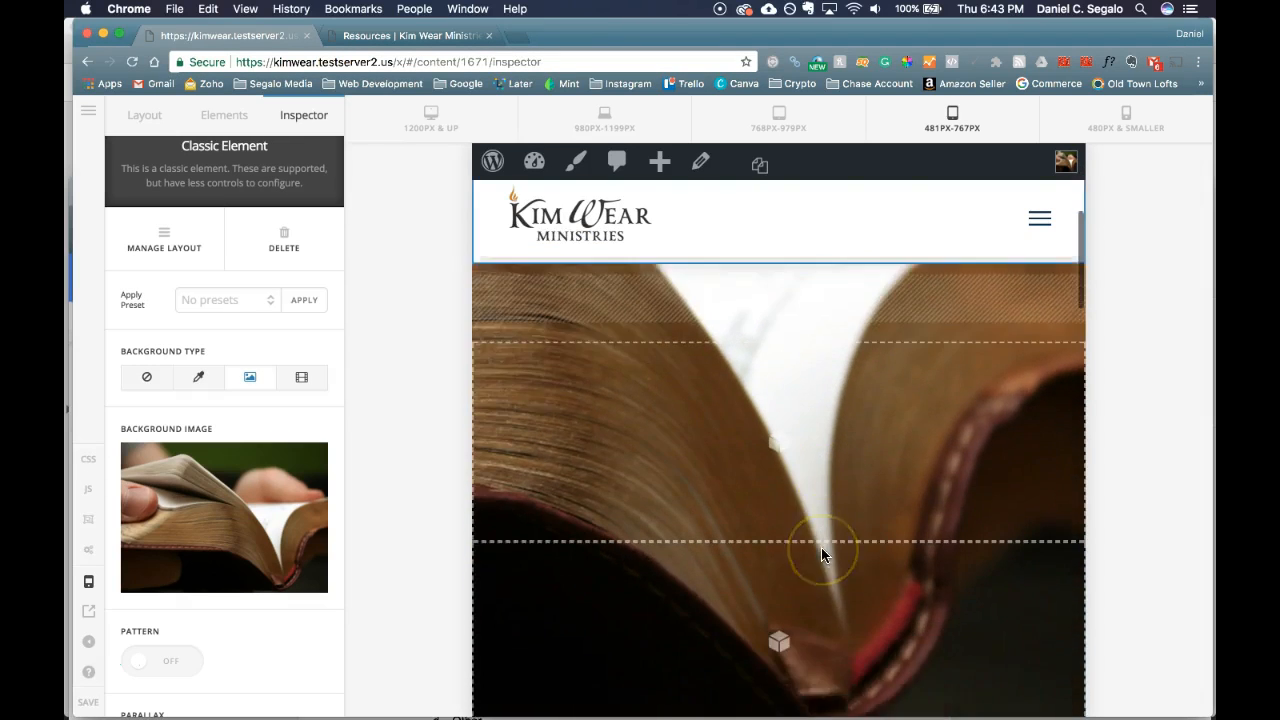
pyautogui.scroll(3, 821, 555)
pyautogui.click(820, 491)
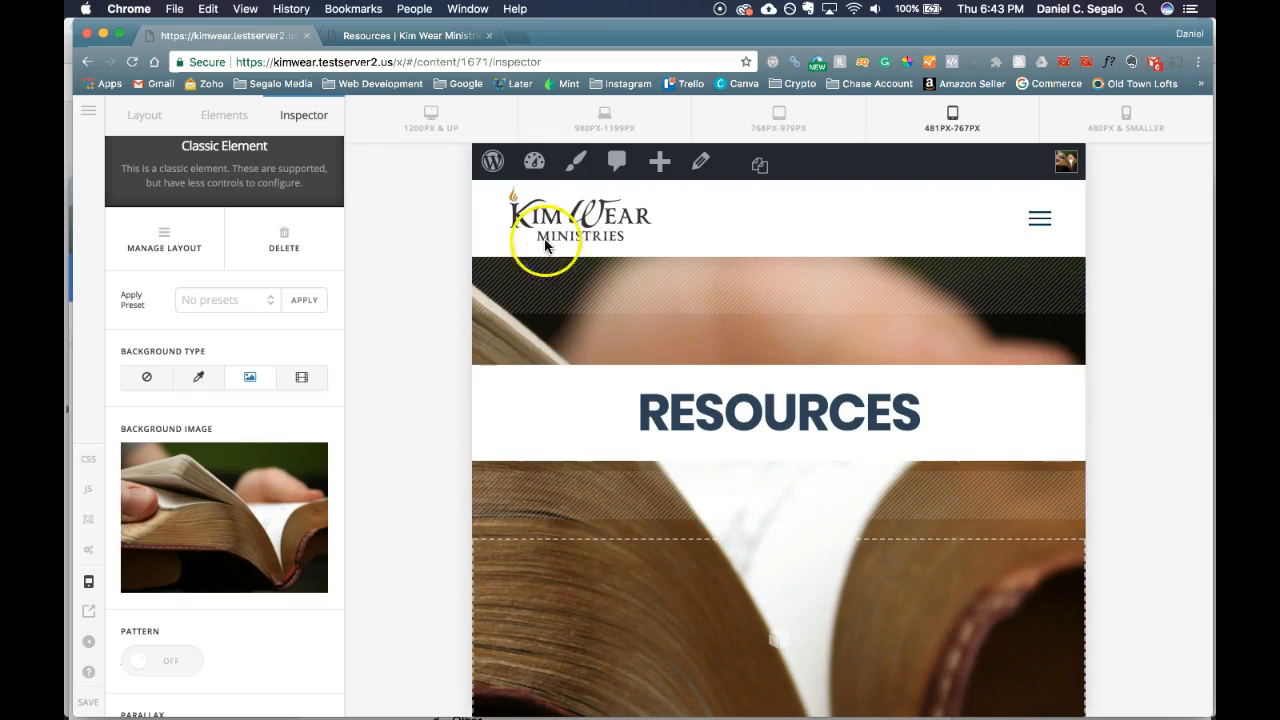
pyautogui.scroll(3, 749, 334)
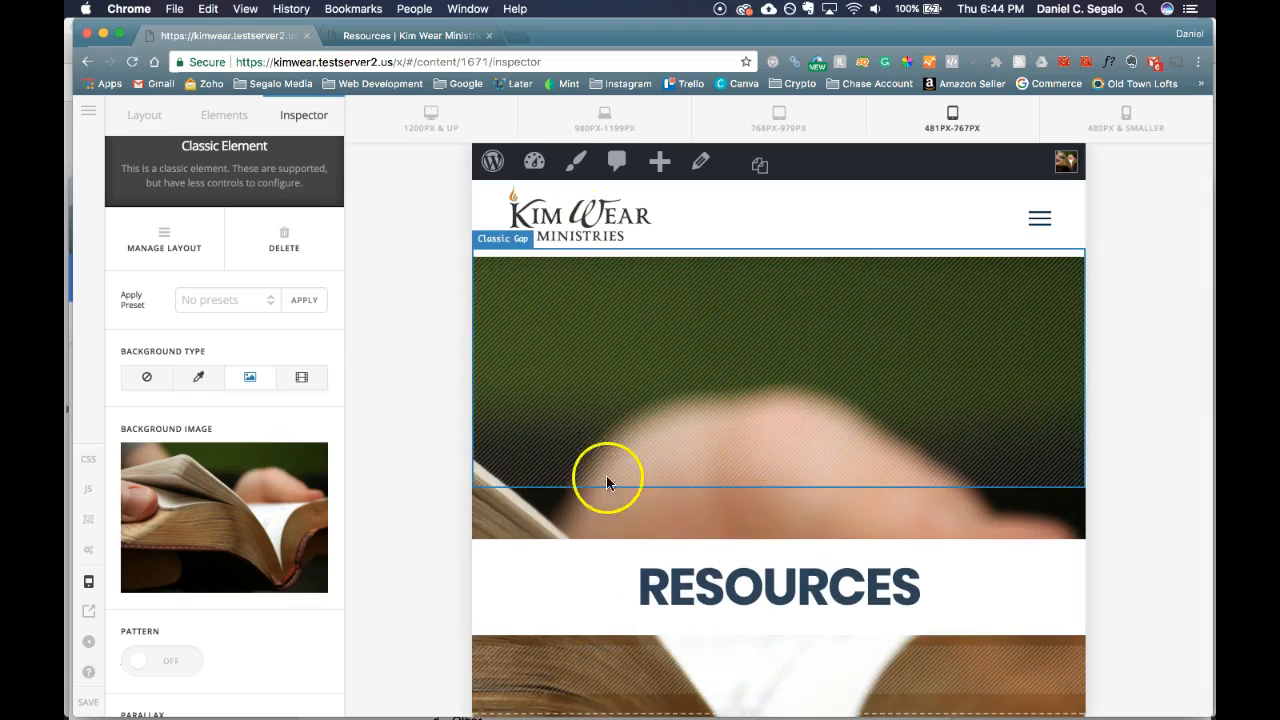
pyautogui.click(150, 236)
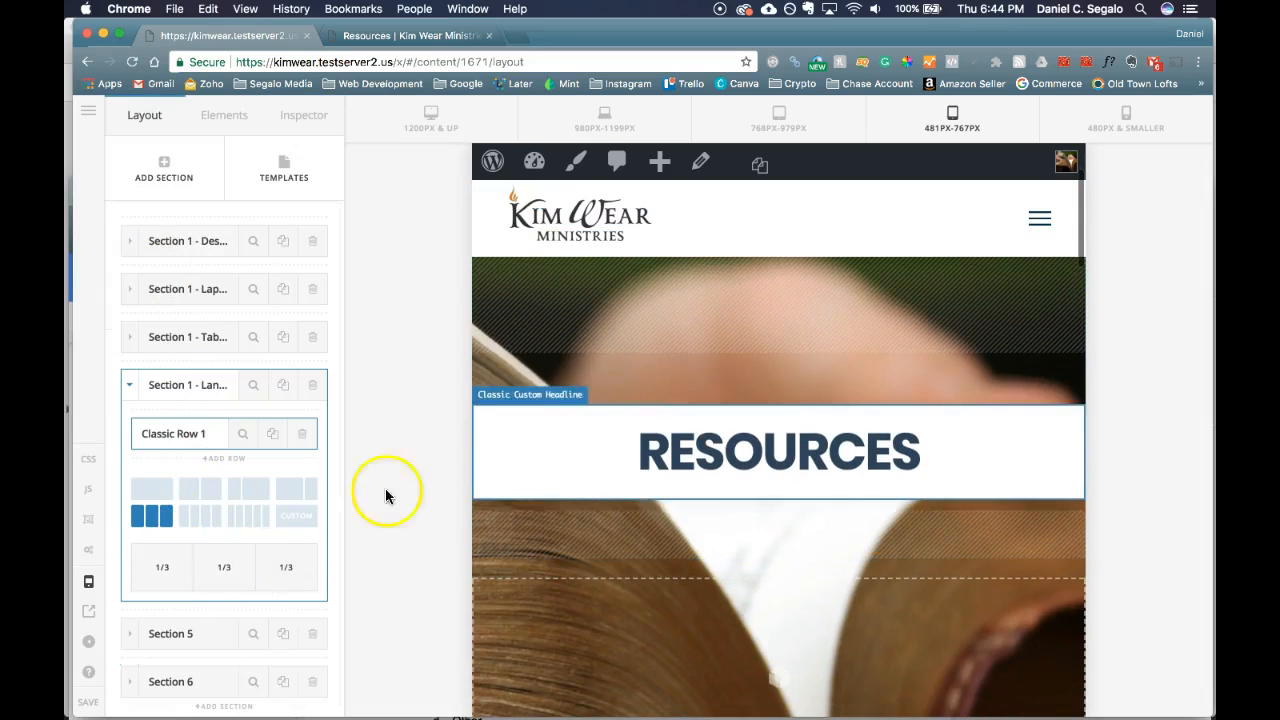
pyautogui.click(159, 497)
pyautogui.click(733, 427)
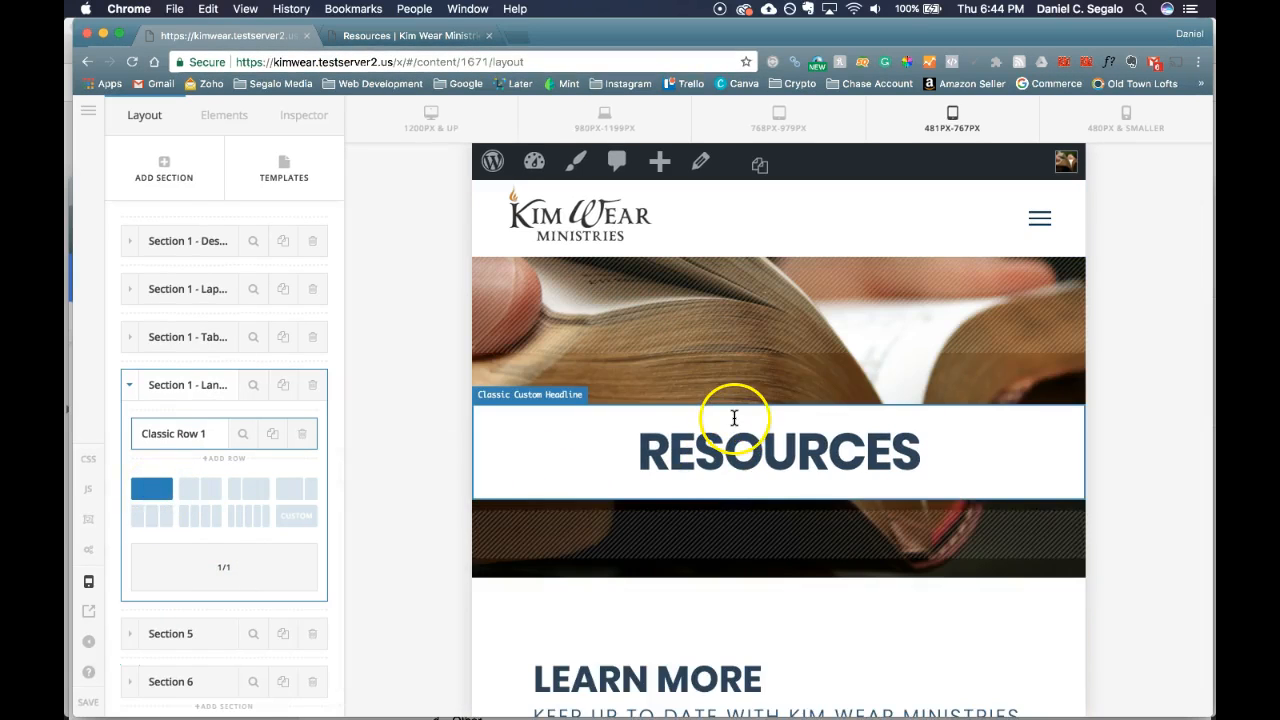
# Step: Try a 5px top padding in the Resources headline's inline style, and restore the original style
pyautogui.click(618, 440)
pyautogui.scroll(-10, 249, 600)
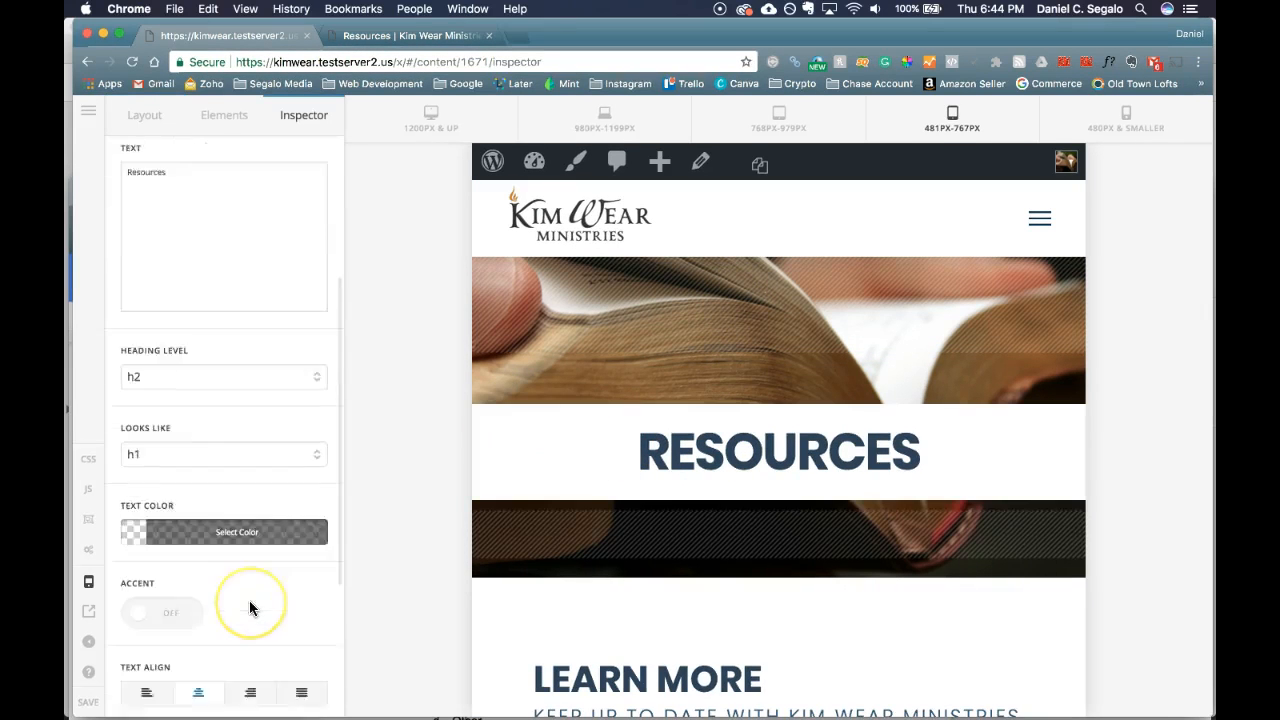
pyautogui.click(267, 686)
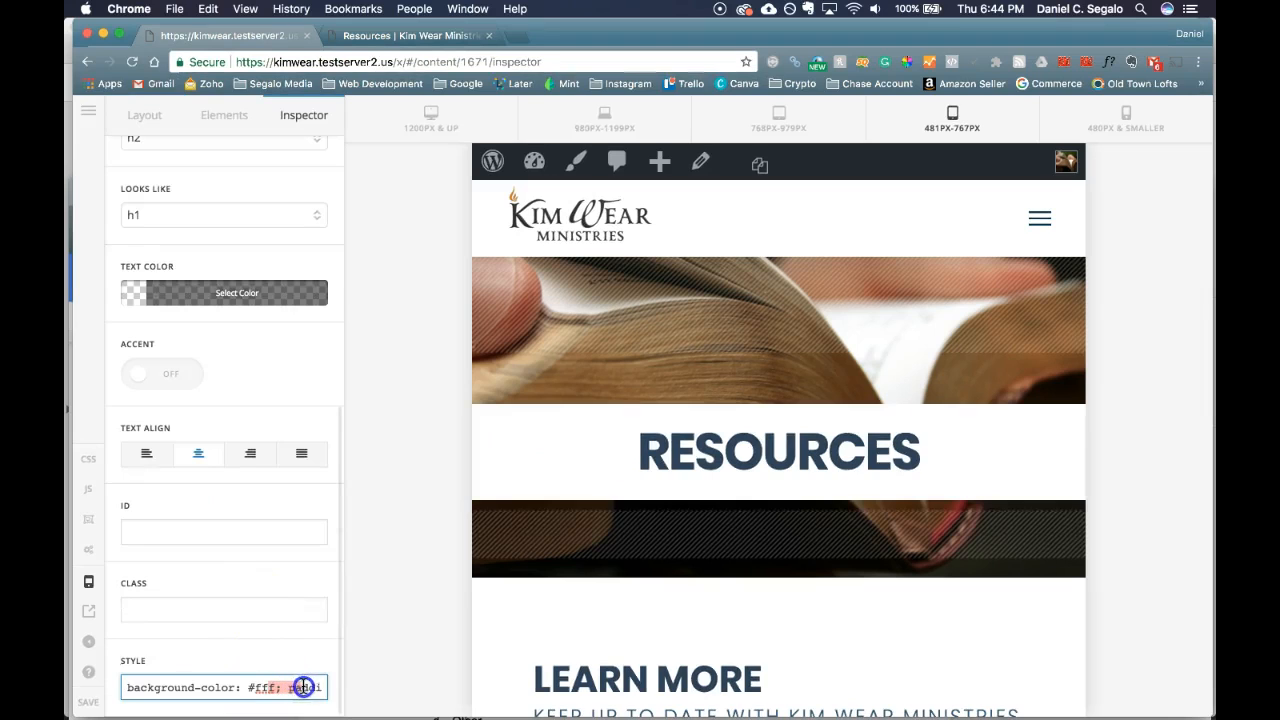
pyautogui.click(171, 688)
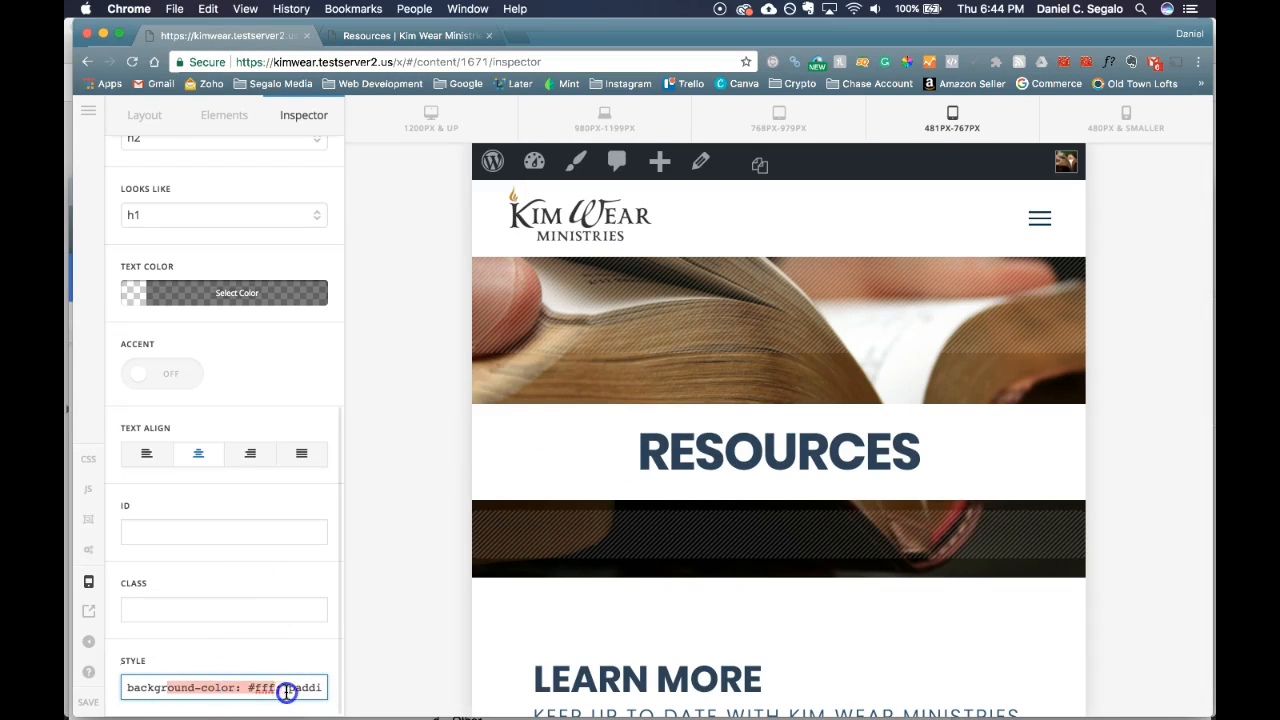
pyautogui.hscroll(-1, 275, 689)
pyautogui.click(185, 686)
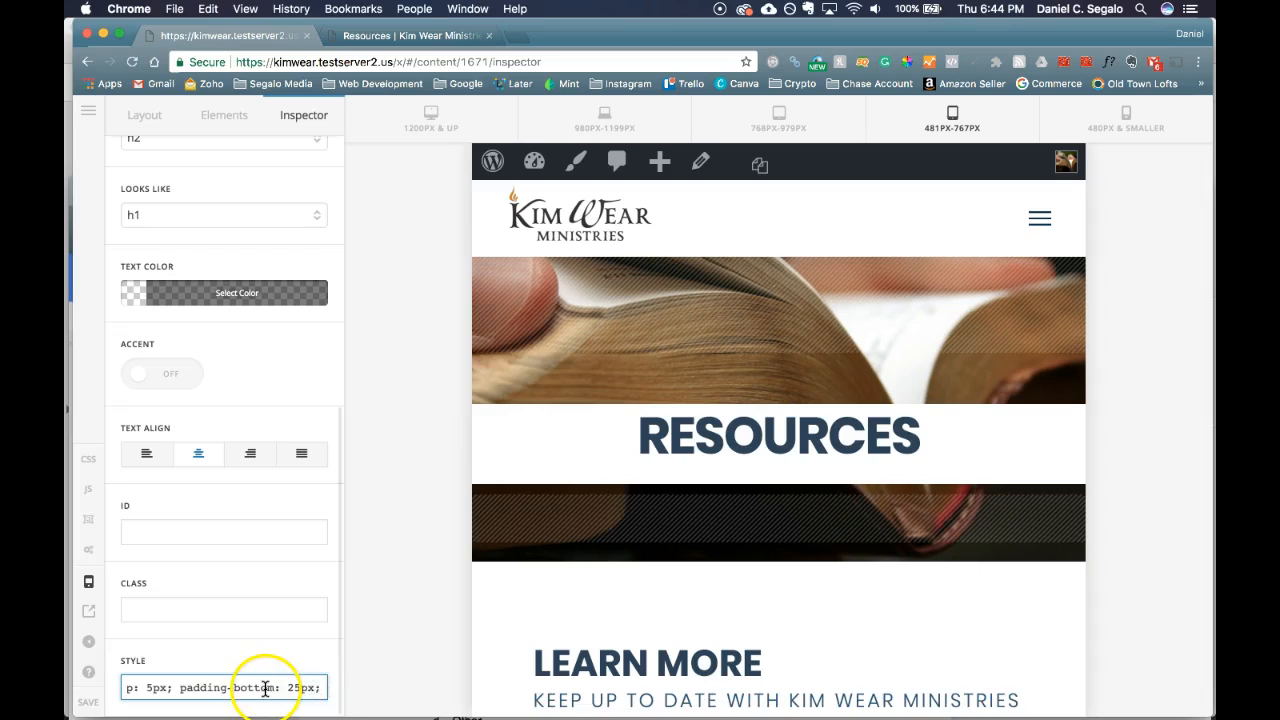
pyautogui.press('BackSpace')
pyautogui.press('BackSpace')
pyautogui.press('BackSpace')
pyautogui.press('BackSpace')
pyautogui.press('BackSpace')
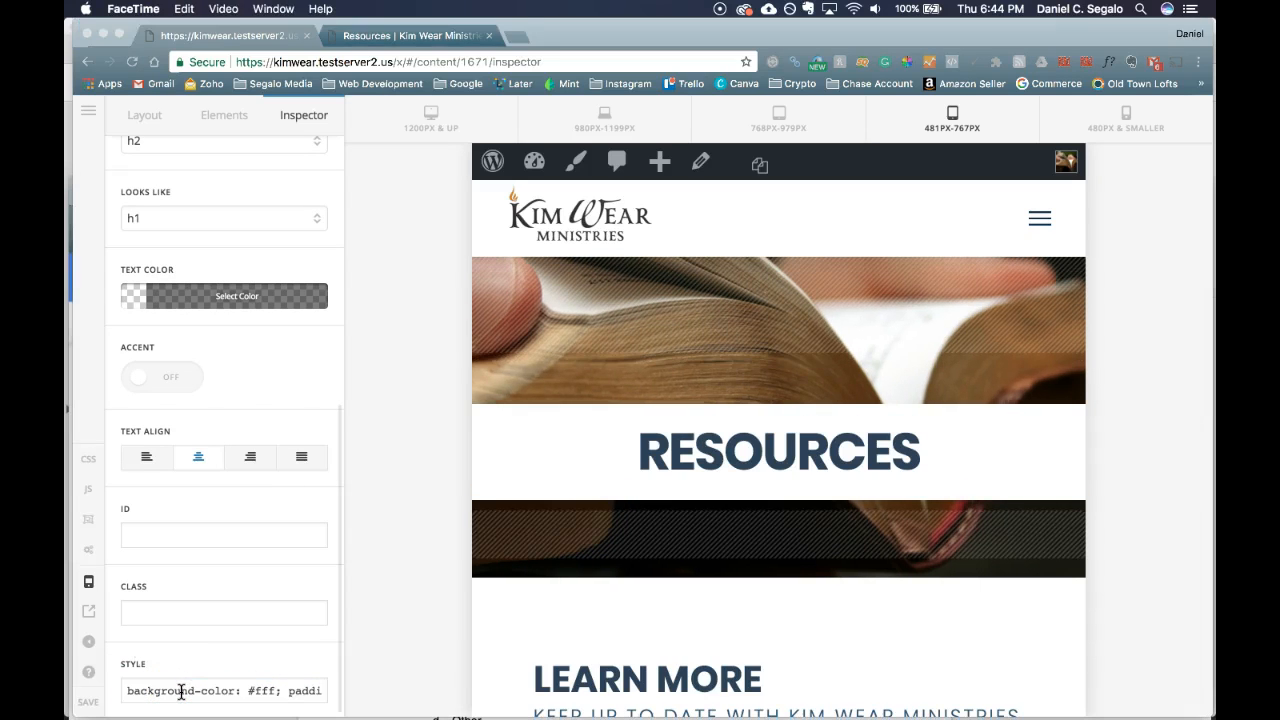
# Step: Try left alignment for the Resources headline text, and return it to centered
pyautogui.scroll(10, 209, 606)
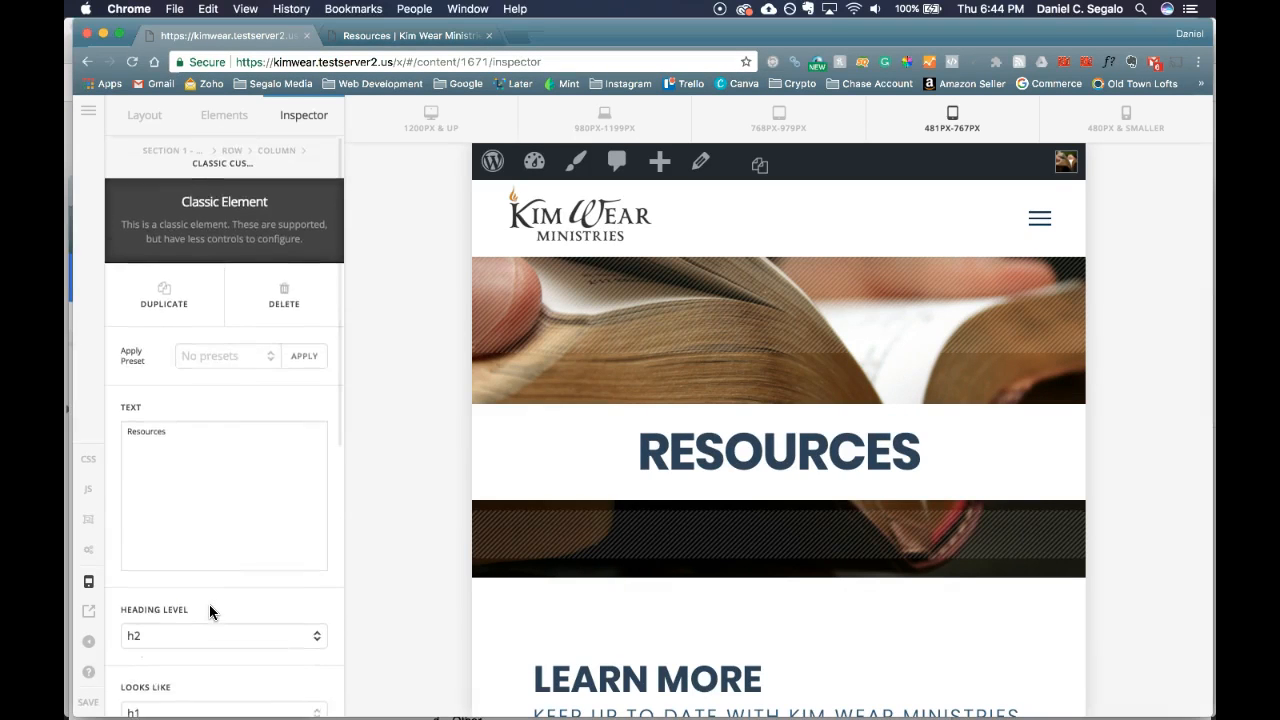
pyautogui.scroll(-10, 209, 610)
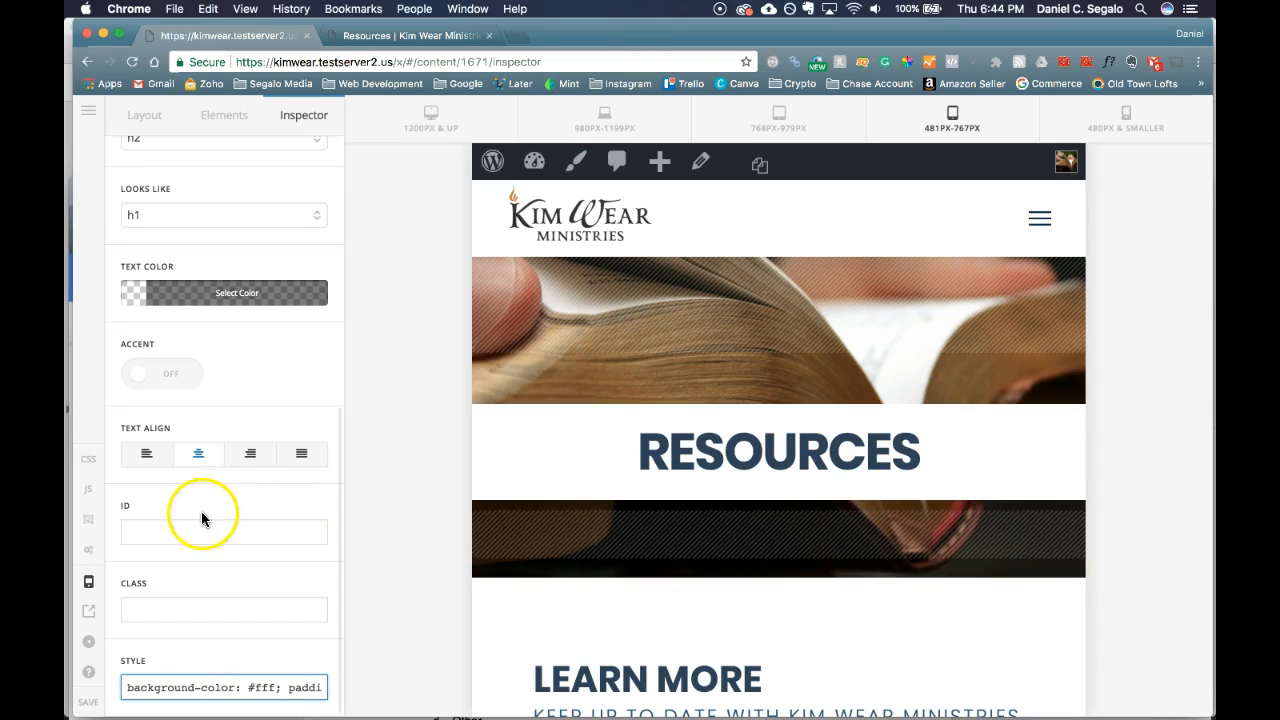
pyautogui.click(153, 462)
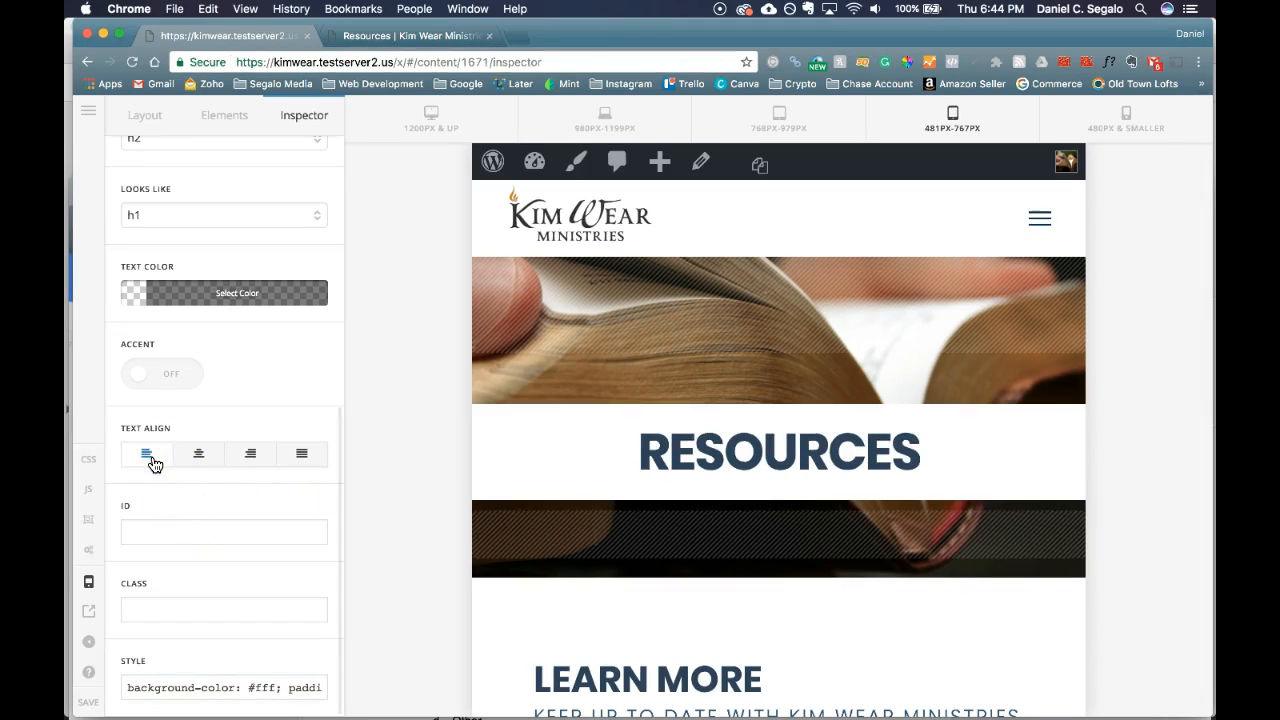
pyautogui.click(195, 462)
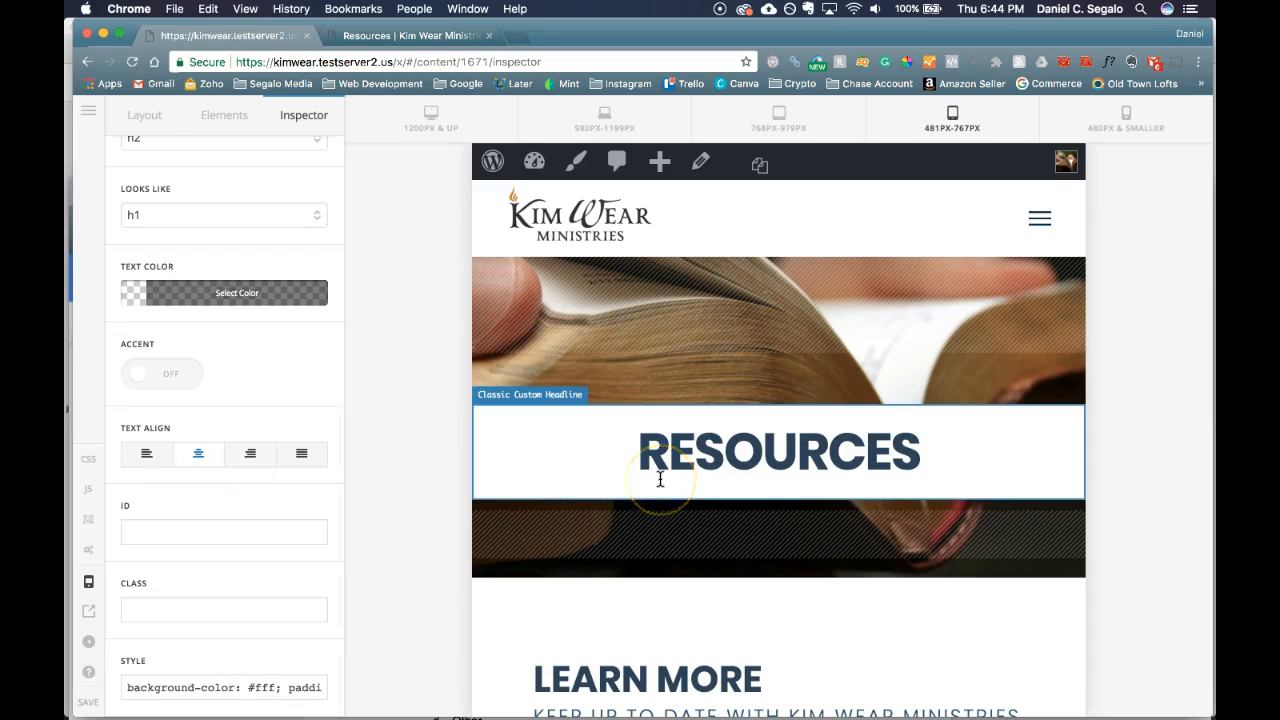
# Step: Set the gap above the Resources headline to 100px and open the headline's settings
pyautogui.scroll(3, 660, 479)
pyautogui.click(674, 429)
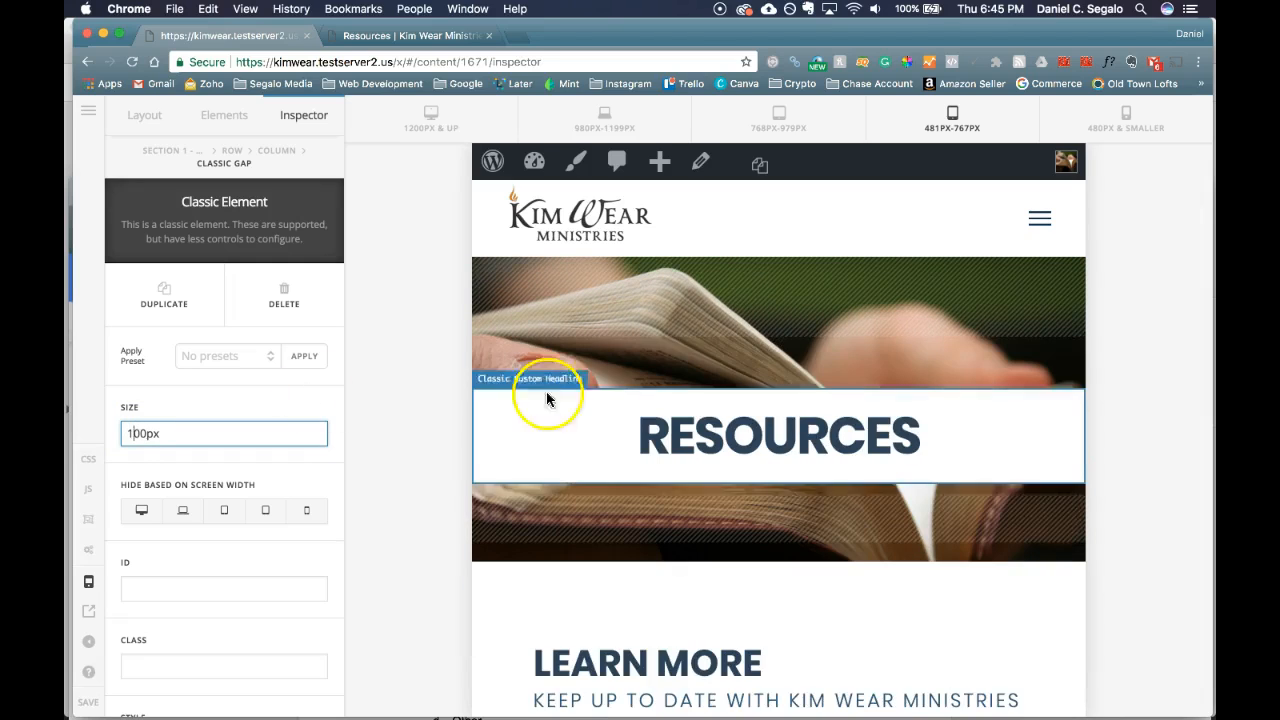
pyautogui.click(647, 400)
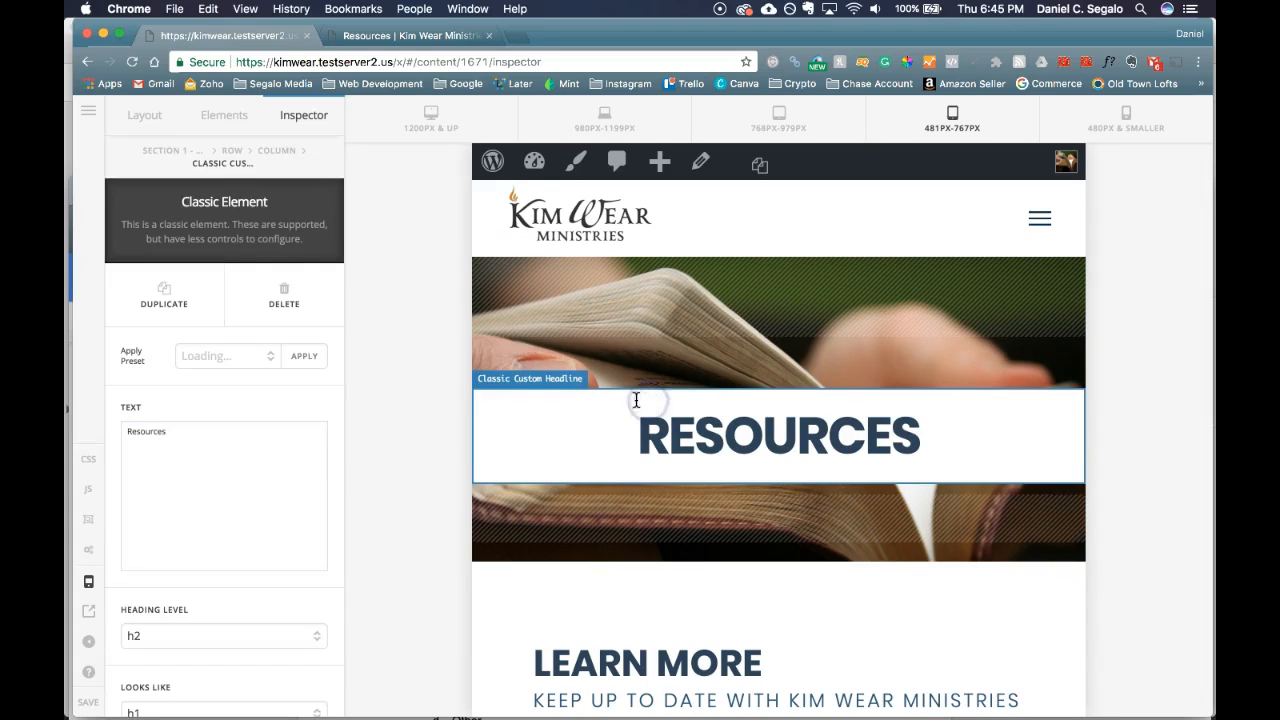
pyautogui.scroll(-5, 257, 500)
pyautogui.scroll(-5, 258, 500)
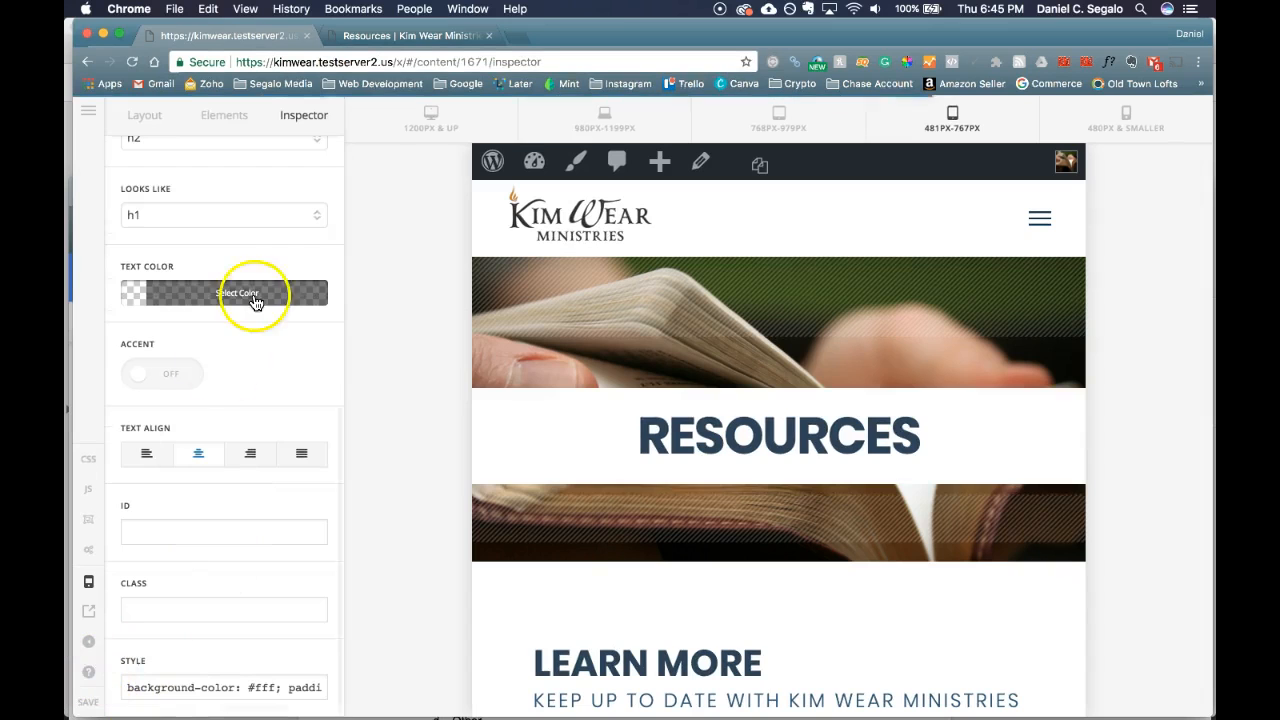
# Step: Check the header and headline of the live Resources page in a narrowed browser window, and widen the window again
pyautogui.click(430, 36)
pyautogui.moveTo(1209, 453); pyautogui.dragTo(447, 383)
pyautogui.click(408, 435)
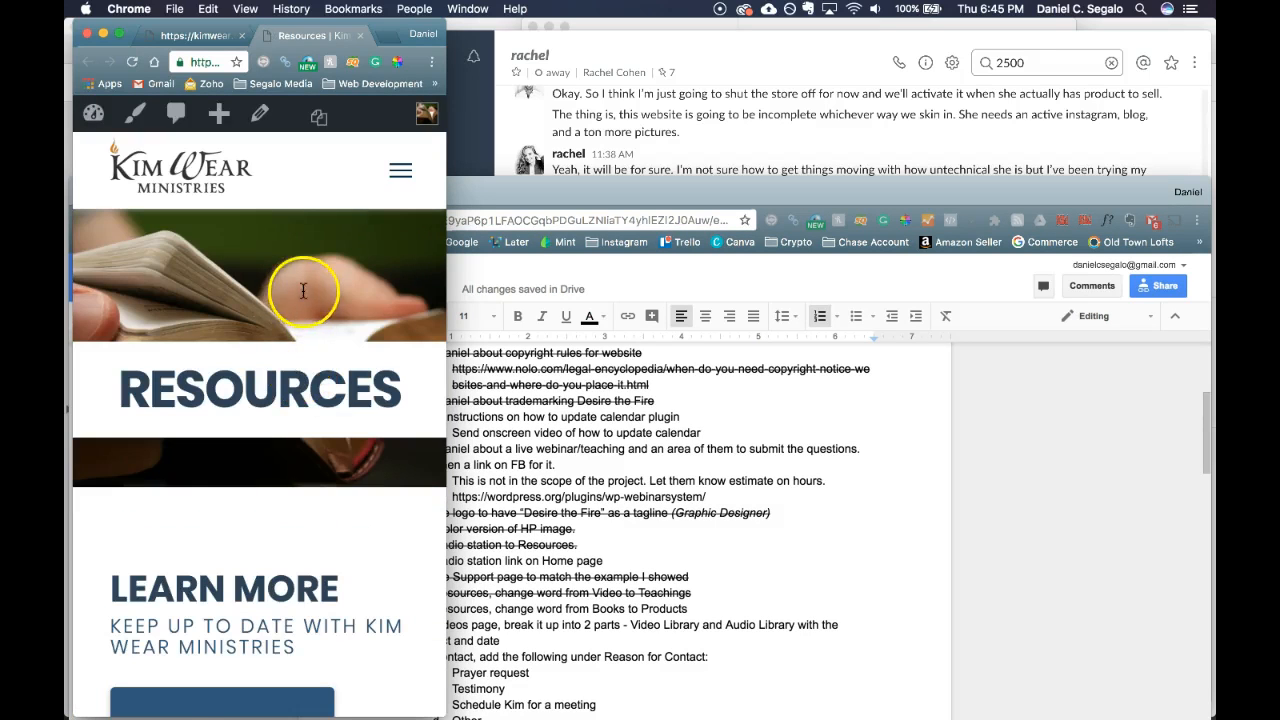
pyautogui.moveTo(447, 415); pyautogui.dragTo(1184, 395)
# Step: Return to the page builder and make the Resources headline look like h2, after trying h3
pyautogui.click(267, 36)
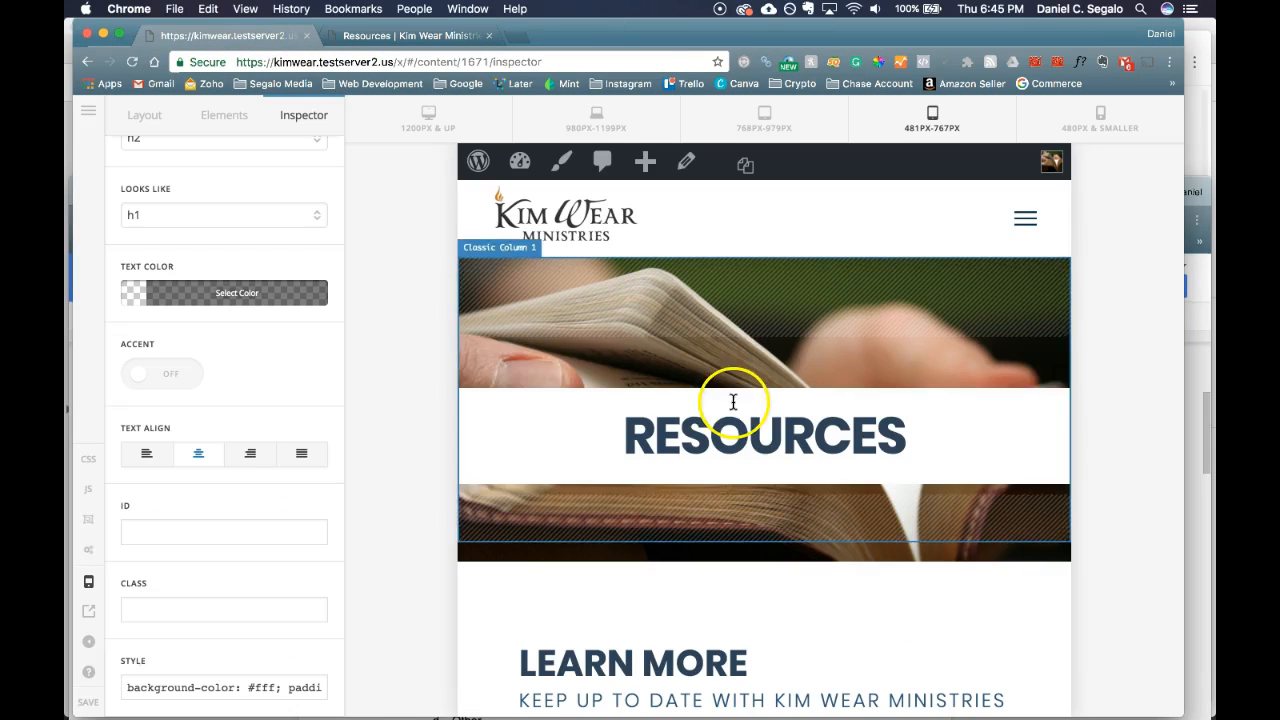
pyautogui.scroll(5, 224, 400)
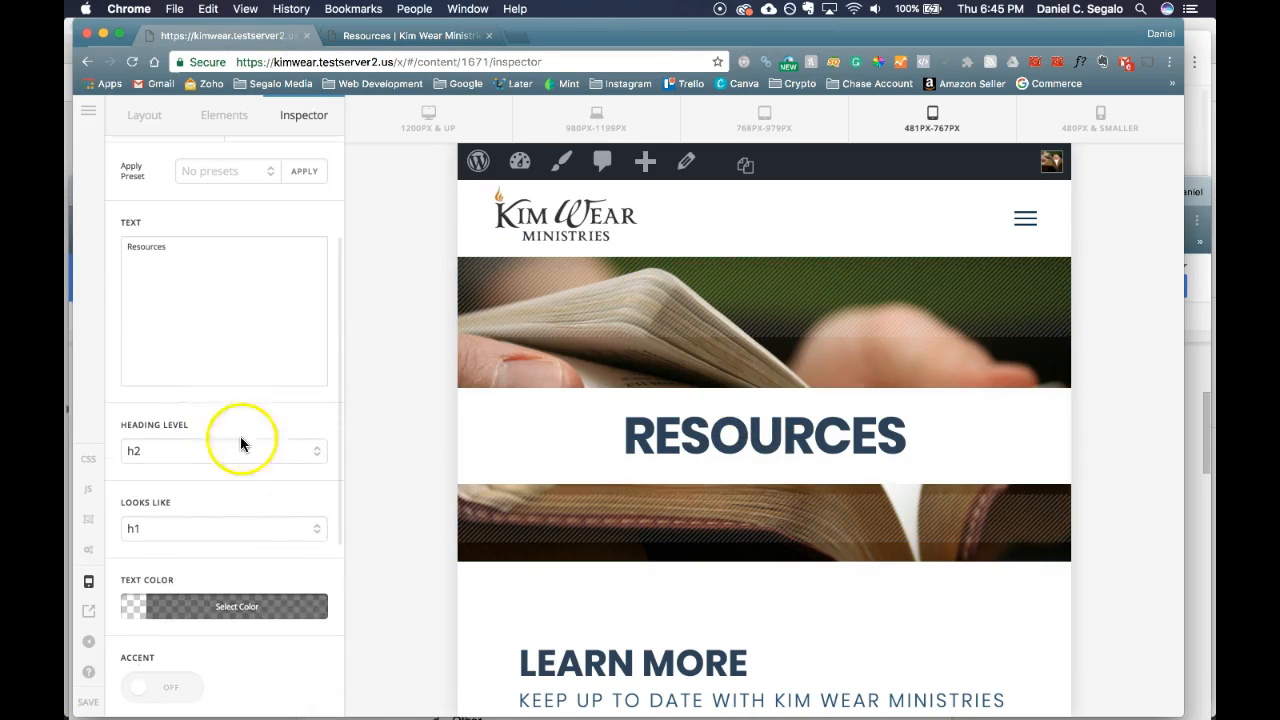
pyautogui.click(240, 528)
pyautogui.click(261, 556)
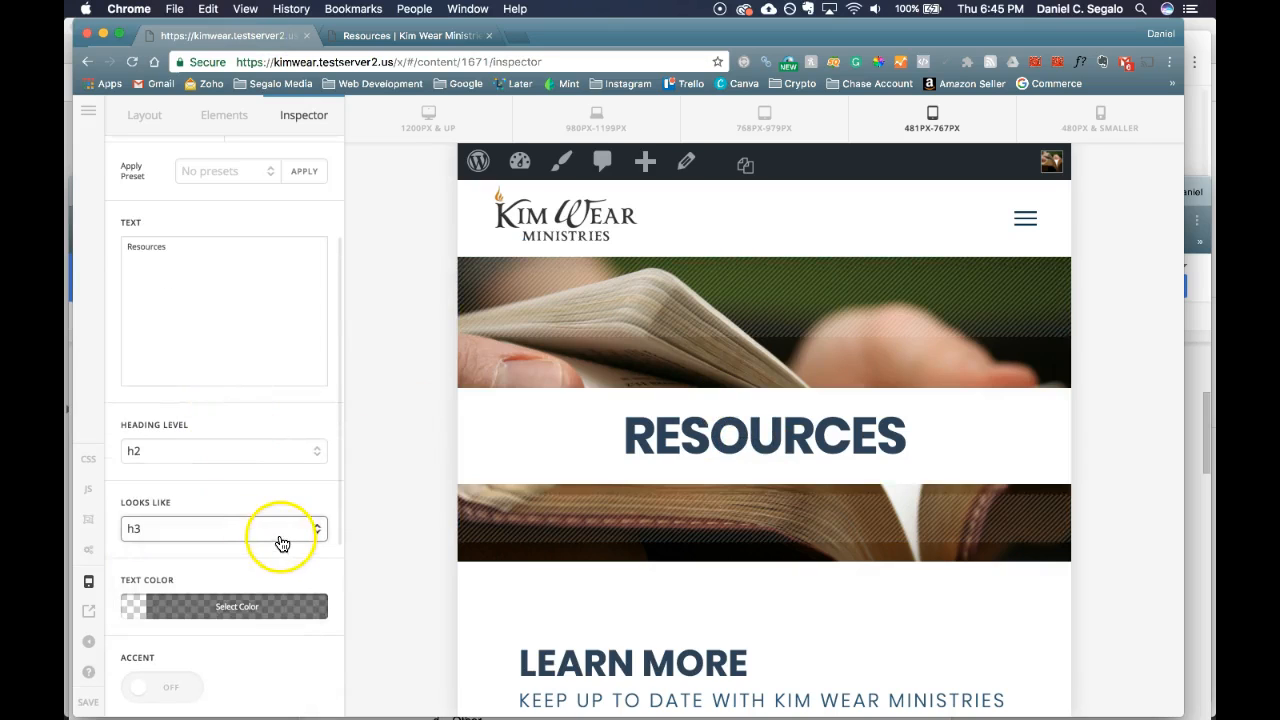
pyautogui.click(280, 528)
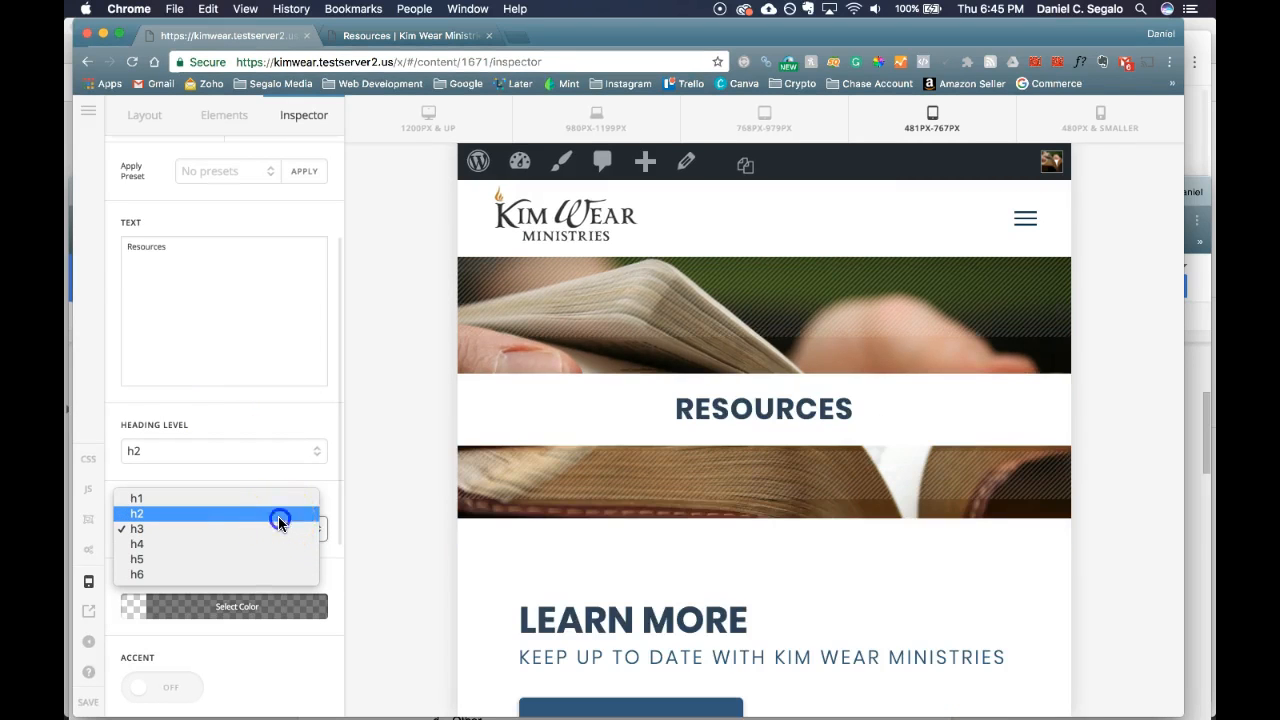
pyautogui.click(278, 516)
pyautogui.click(284, 470)
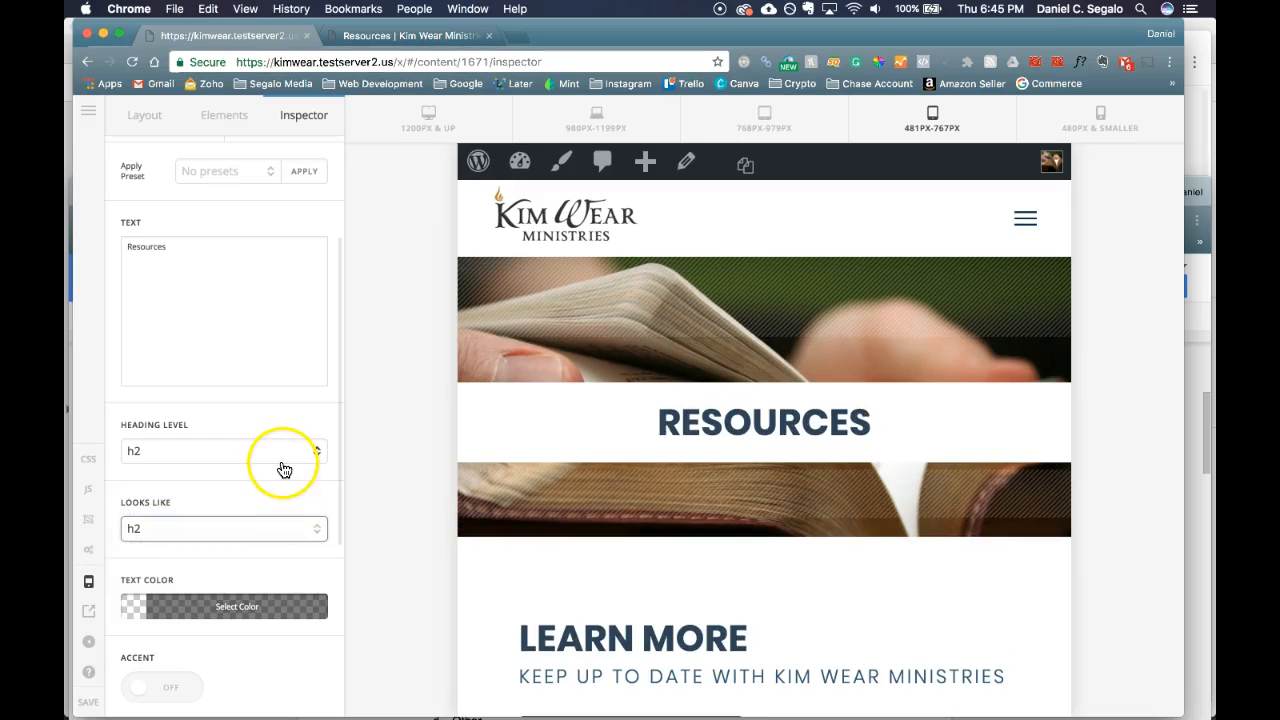
# Step: Save the page, reload the live Resources page, and narrow the browser window to a phone-like width
pyautogui.click(87, 703)
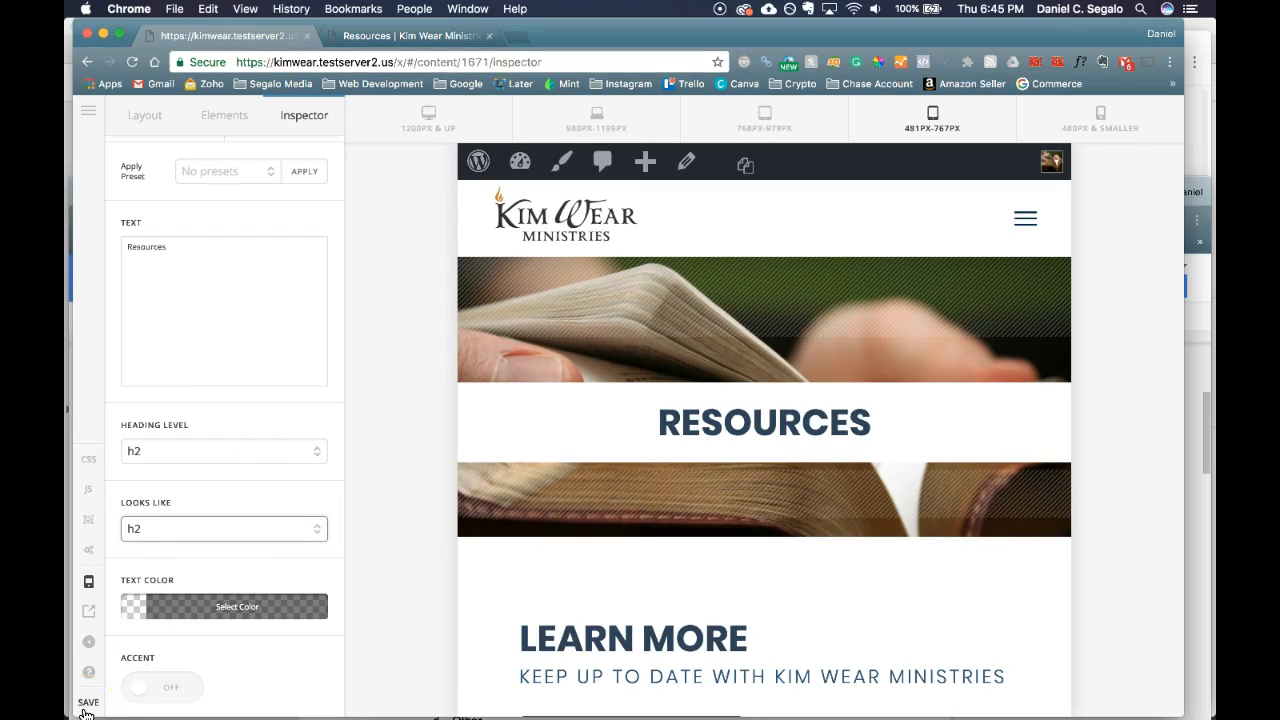
pyautogui.click(397, 36)
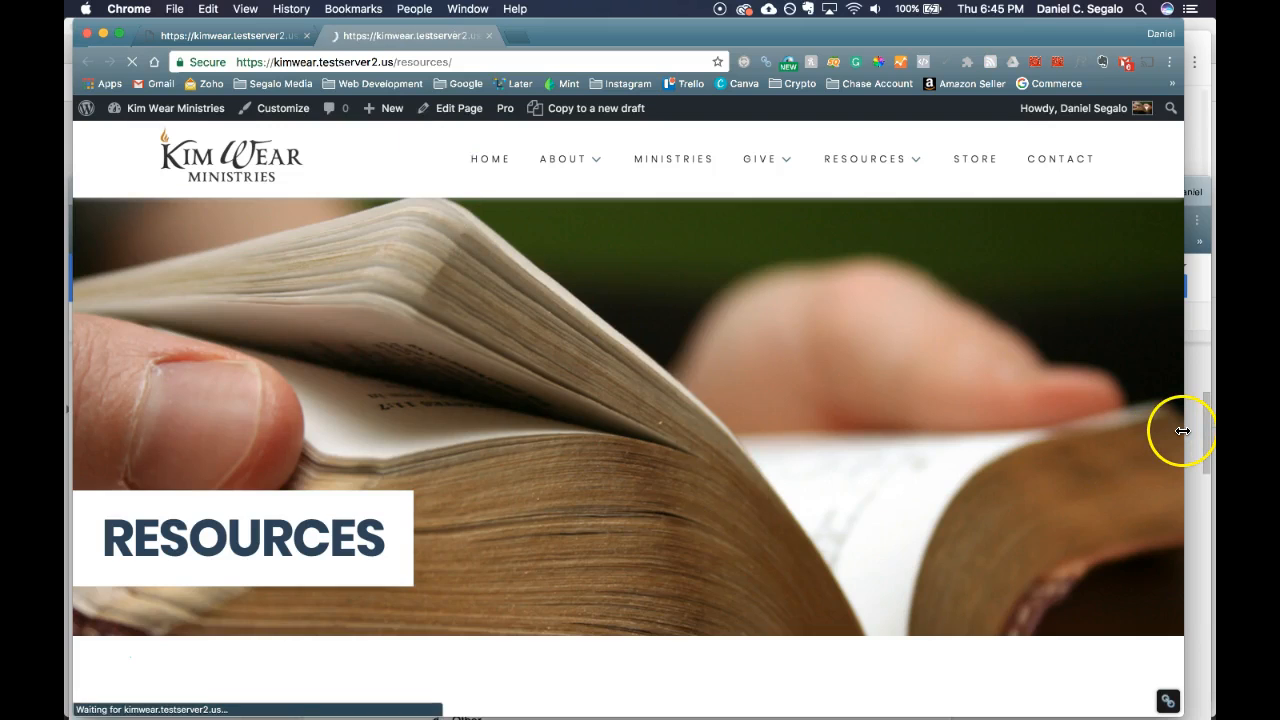
pyautogui.moveTo(1184, 431); pyautogui.dragTo(538, 421)
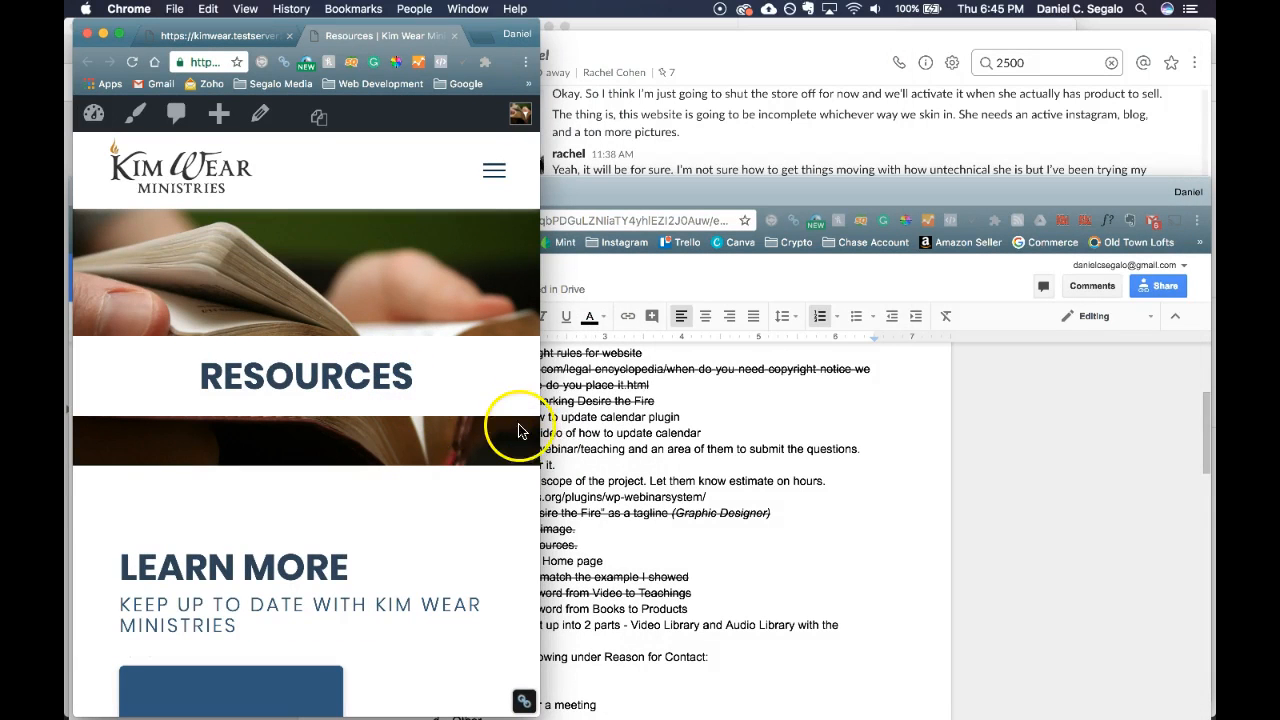
pyautogui.moveTo(540, 428); pyautogui.dragTo(345, 421)
# Step: Examine the header and stacked content on the narrow live page, and widen the browser window again
pyautogui.scroll(-2, 303, 485)
pyautogui.scroll(2, 302, 483)
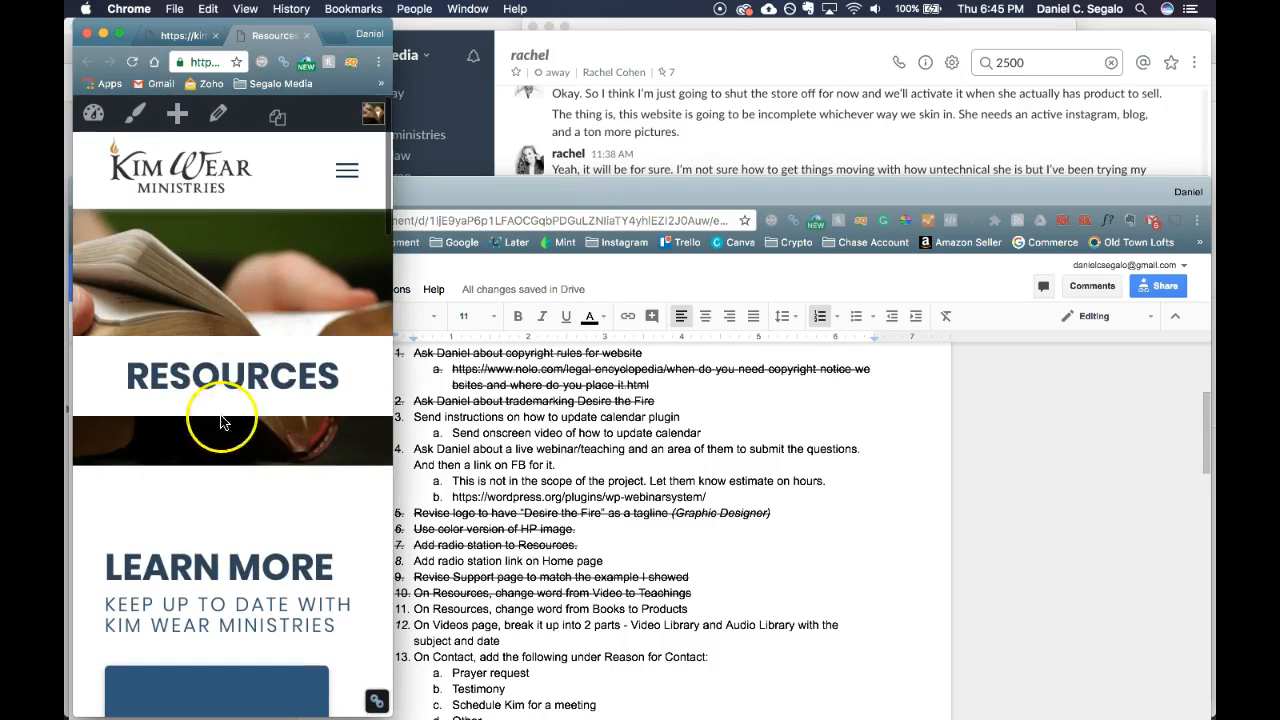
pyautogui.scroll(-3, 320, 528)
pyautogui.scroll(-5, 323, 528)
pyautogui.click(253, 274)
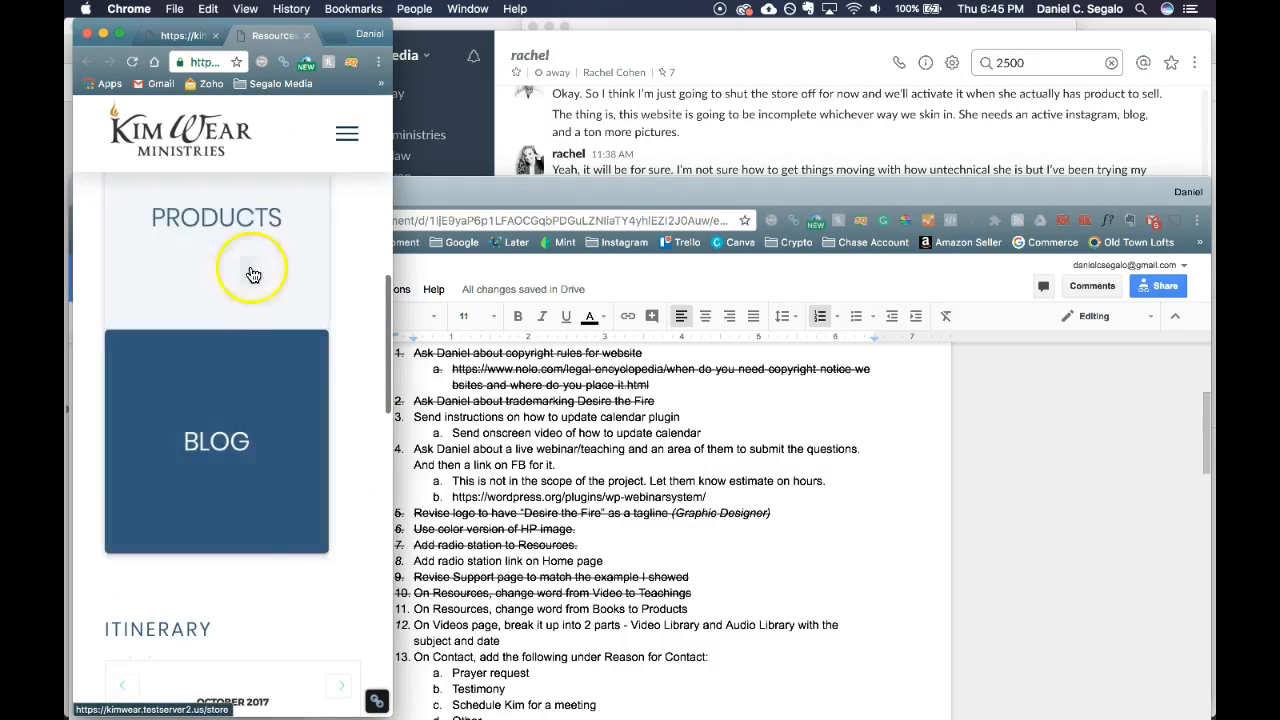
pyautogui.scroll(-4, 245, 520)
pyautogui.scroll(10, 249, 556)
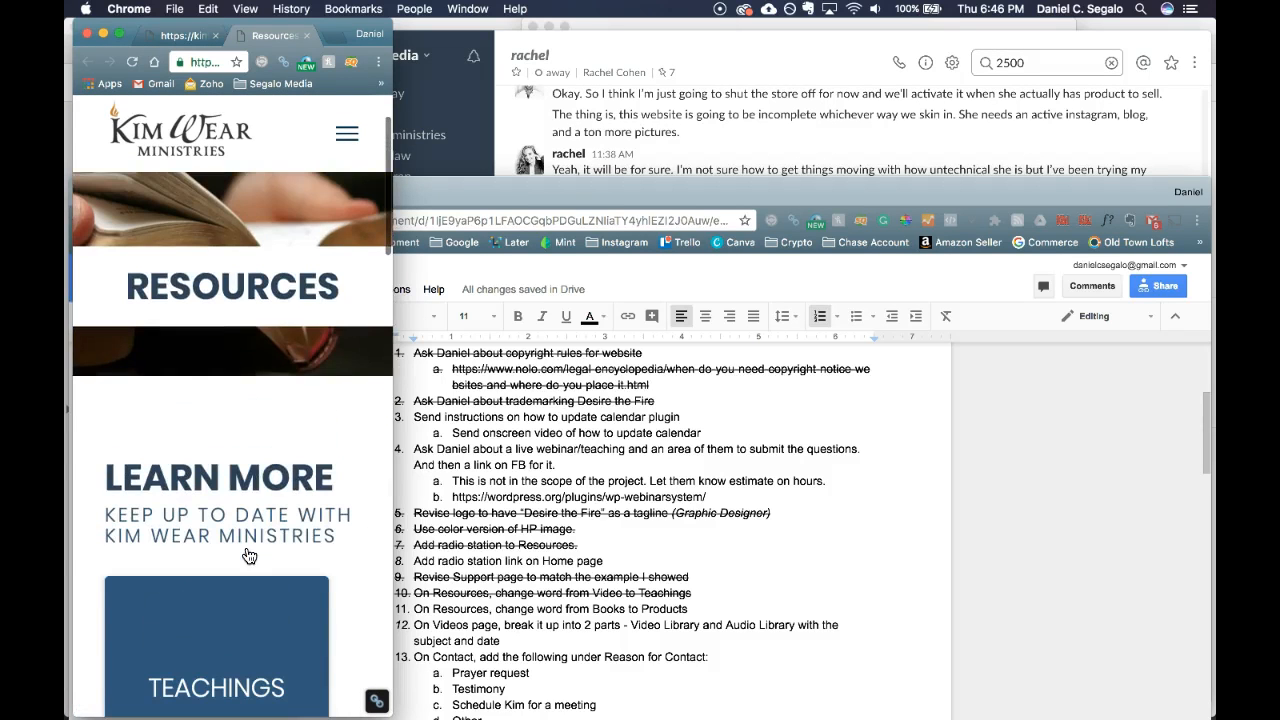
pyautogui.moveTo(393, 400); pyautogui.dragTo(1207, 392)
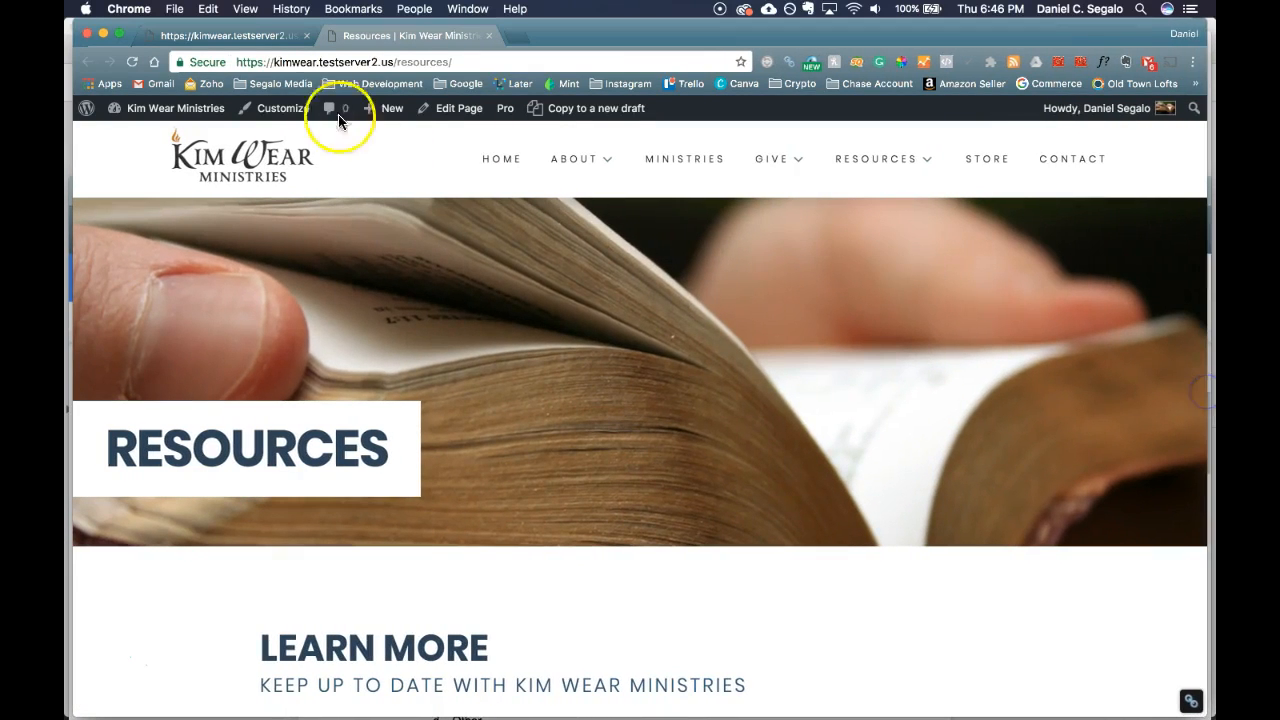
# Step: Return to the page builder and compare the Learn More buttons in the 1200px & up and 481px-767px previews
pyautogui.click(258, 38)
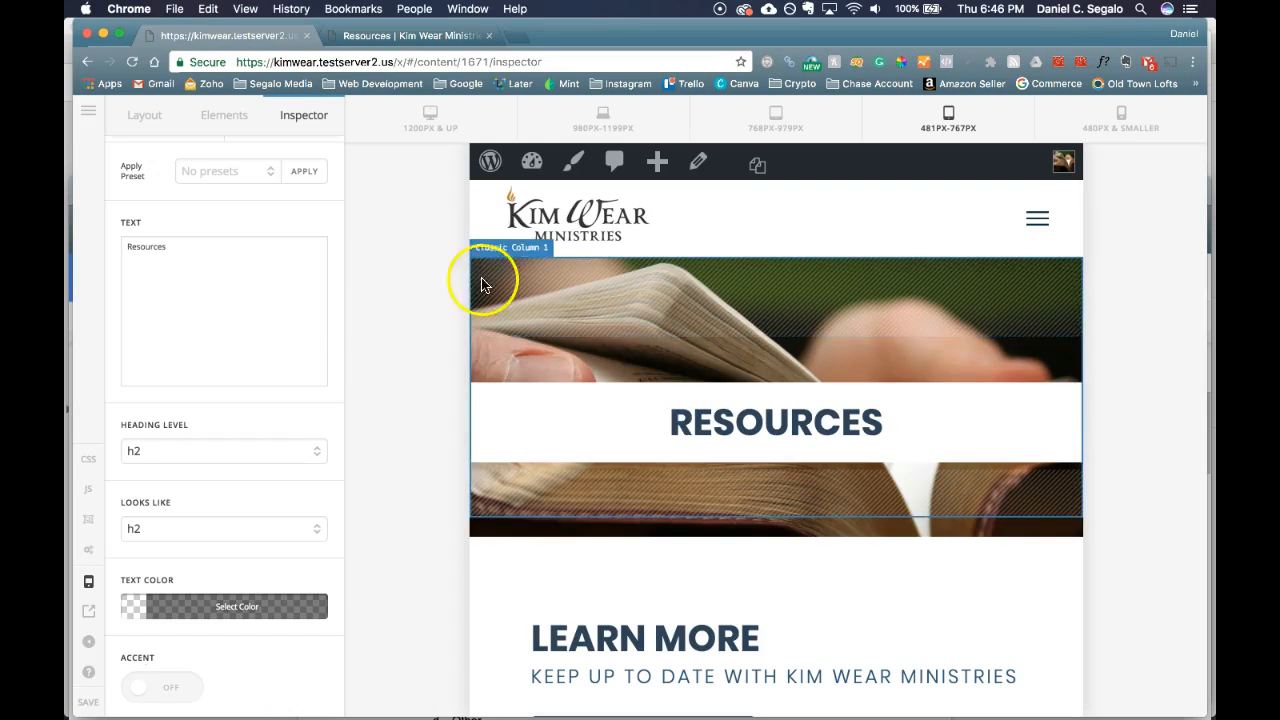
pyautogui.click(463, 135)
pyautogui.scroll(-5, 740, 425)
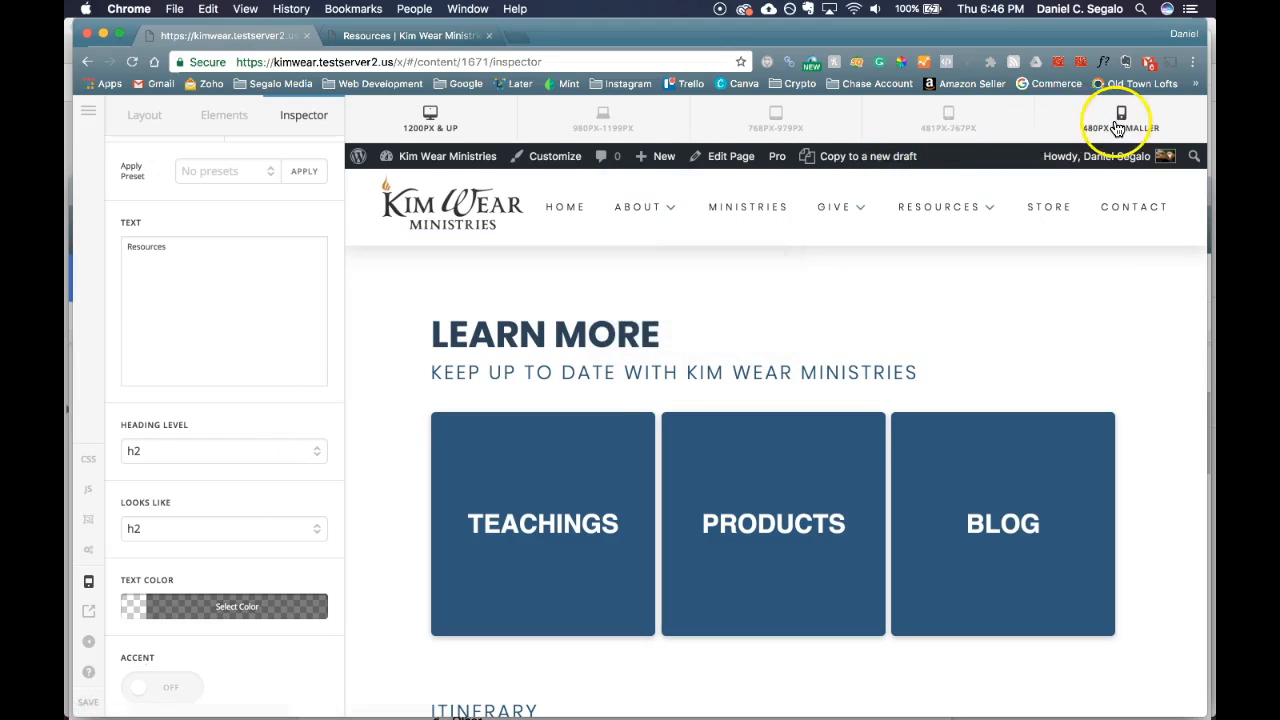
pyautogui.click(967, 128)
pyautogui.scroll(-5, 629, 462)
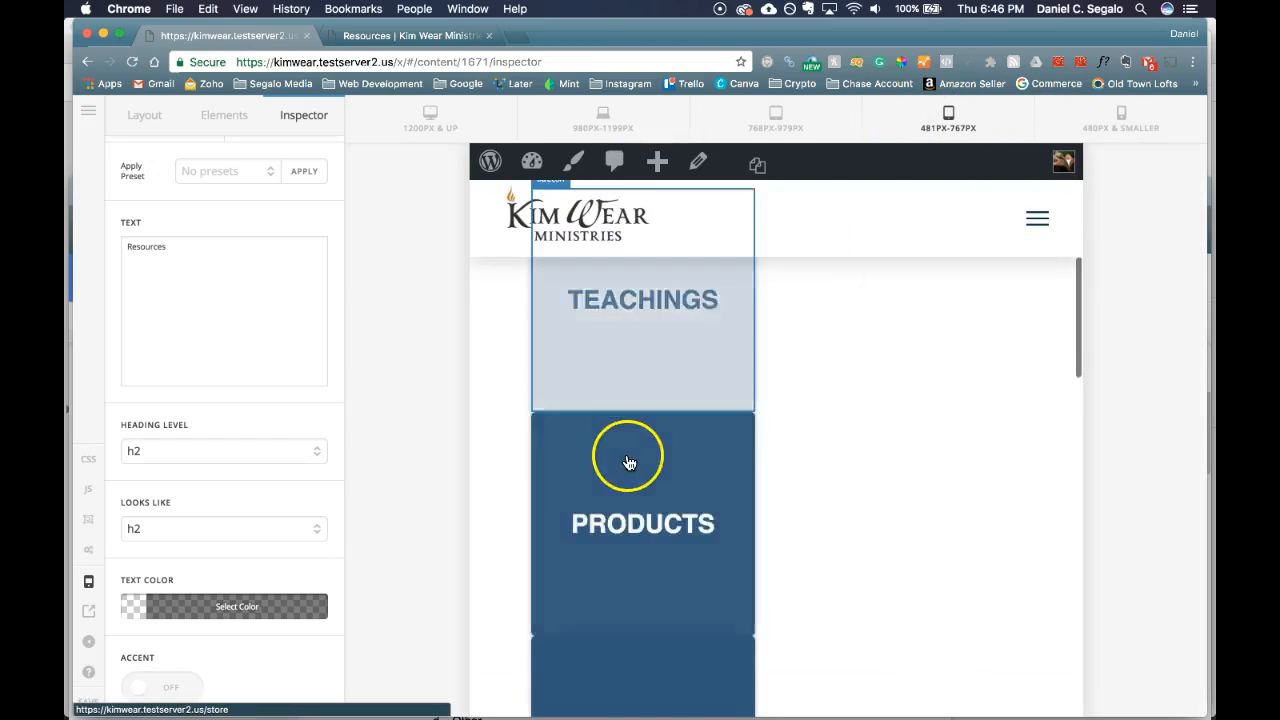
pyautogui.scroll(5, 629, 462)
pyautogui.scroll(-1, 629, 462)
pyautogui.scroll(-1, 629, 462)
# Step: Preview the page at 480px & smaller and examine the stacked Learn More buttons and the header section
pyautogui.click(1120, 126)
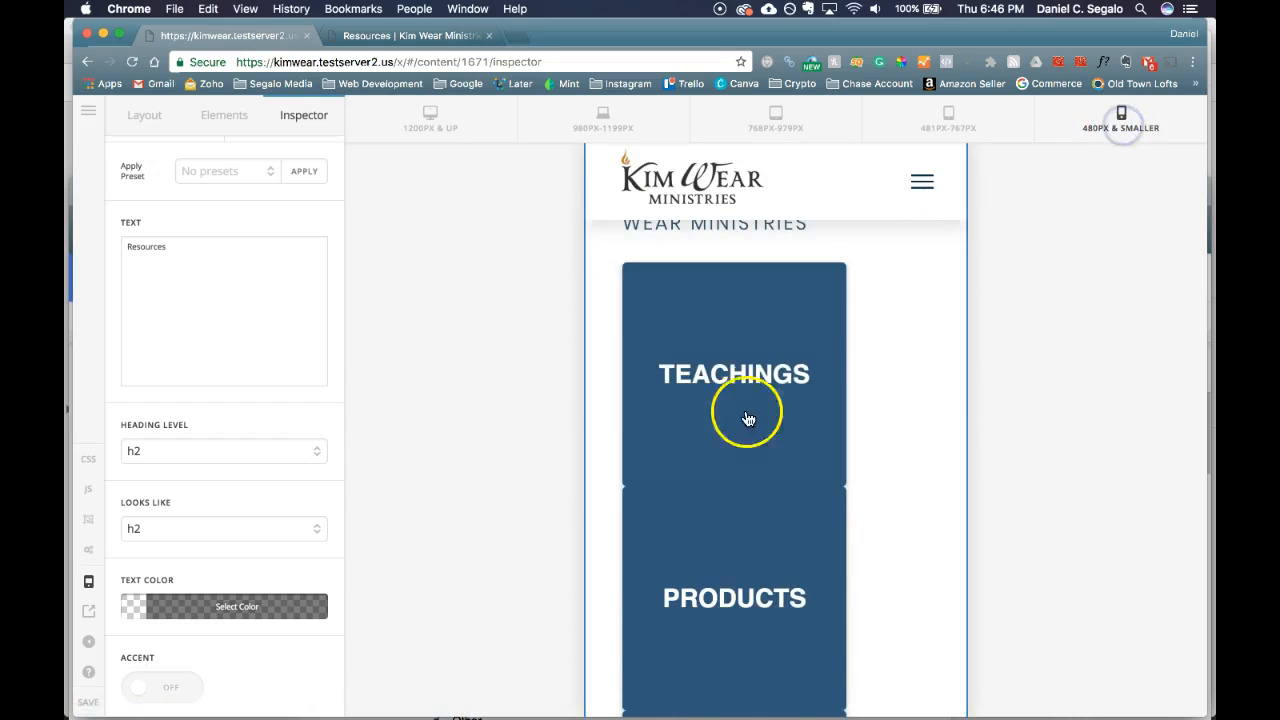
pyautogui.scroll(-3, 740, 430)
pyautogui.scroll(-2, 729, 450)
pyautogui.scroll(7, 729, 450)
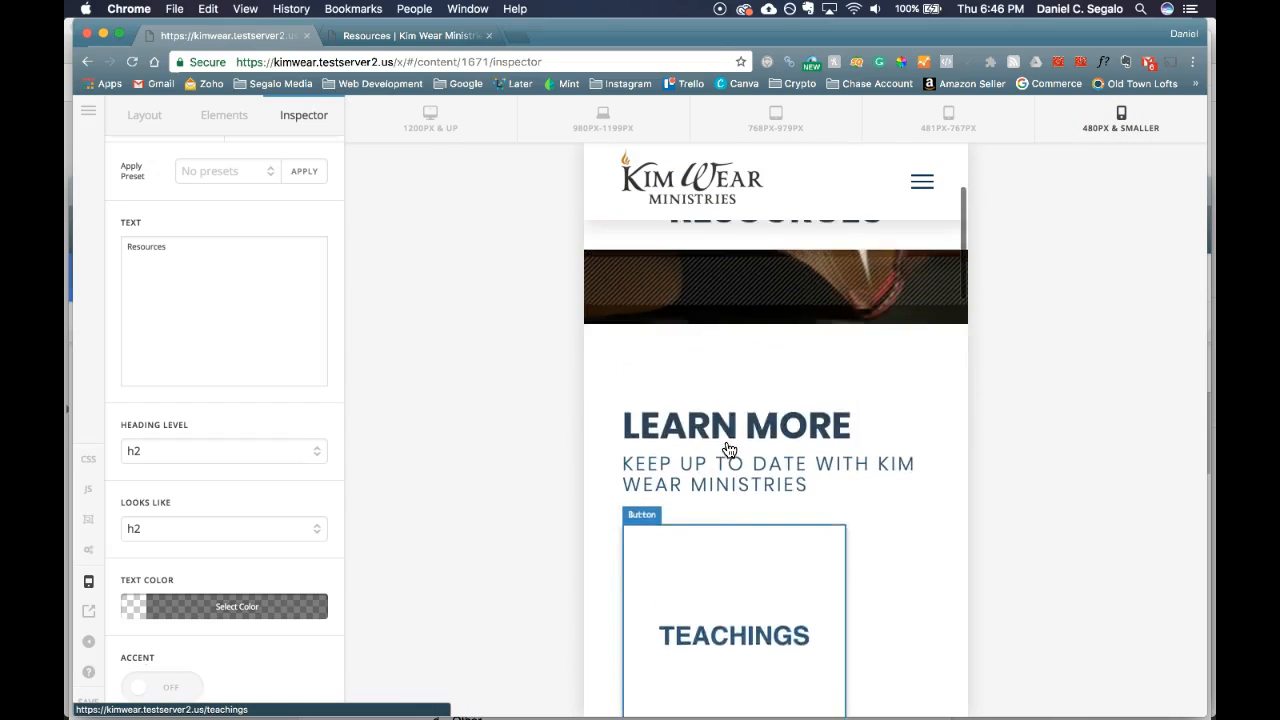
# Step: In the 1200px & up preview, unlink the Teachings button's margin sides and set its top margin to .5 em
pyautogui.click(440, 122)
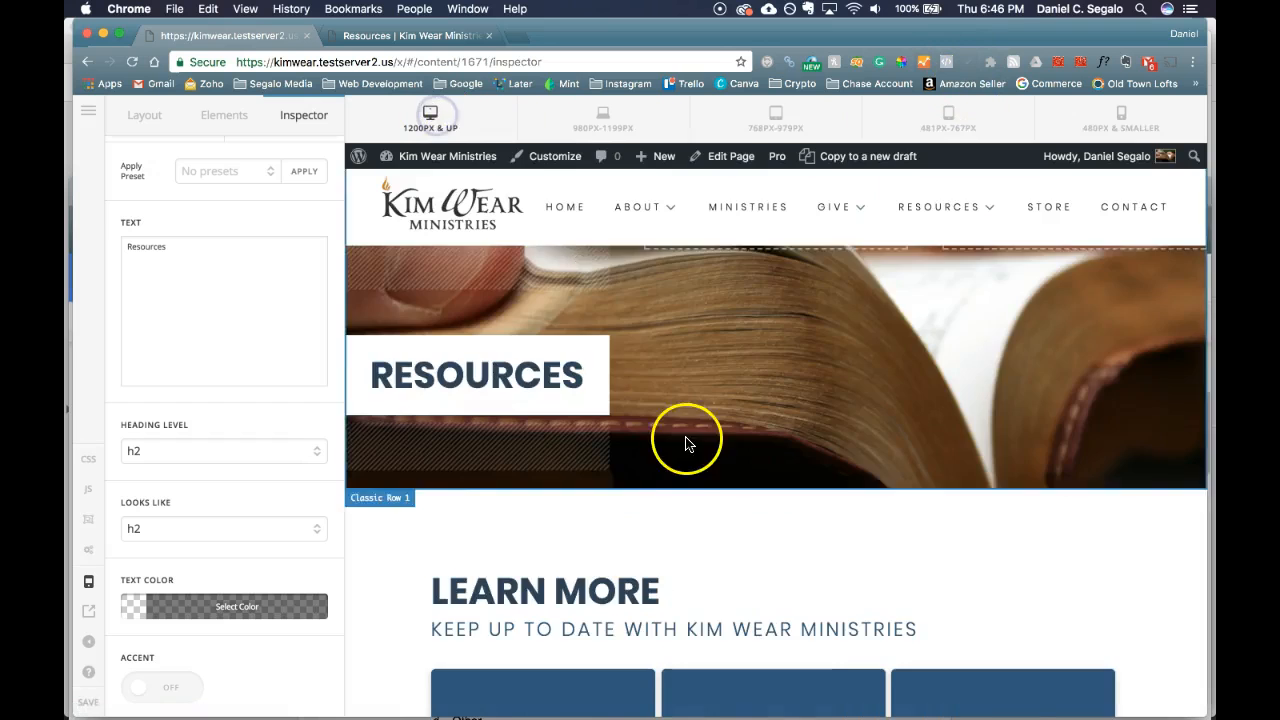
pyautogui.scroll(-4, 686, 443)
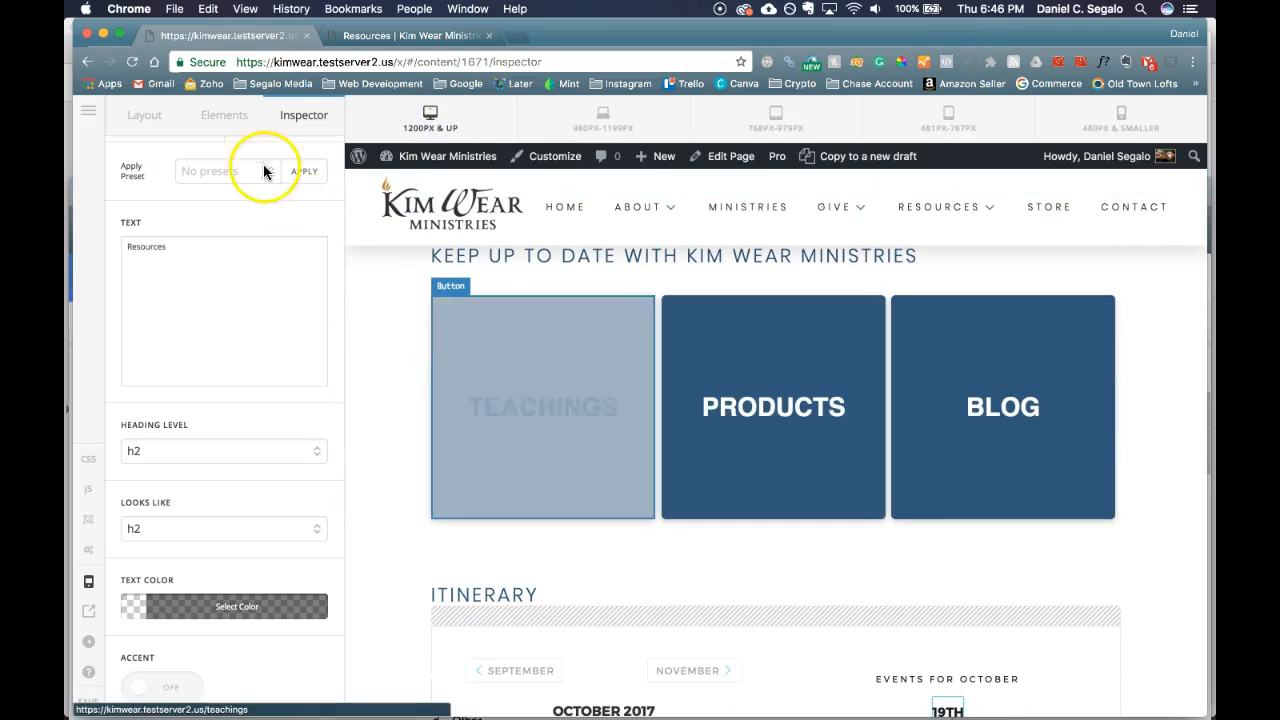
pyautogui.click(587, 325)
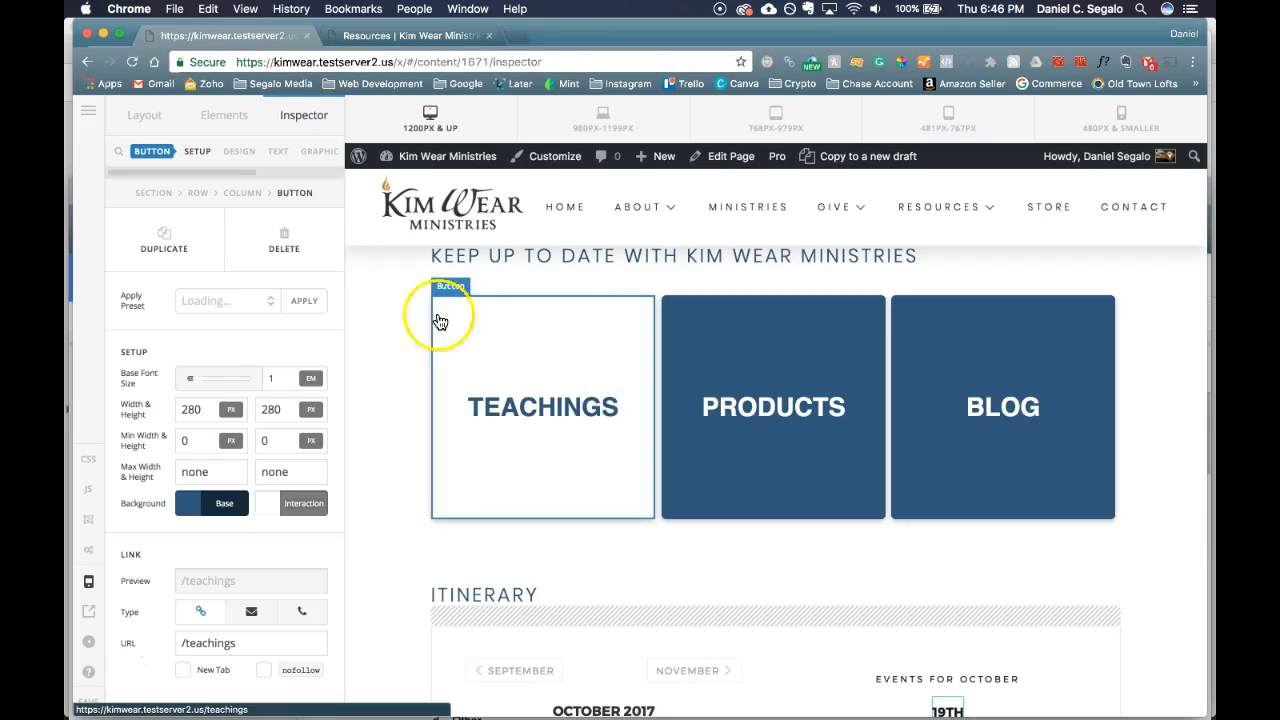
pyautogui.scroll(-10, 205, 462)
pyautogui.scroll(-10, 202, 465)
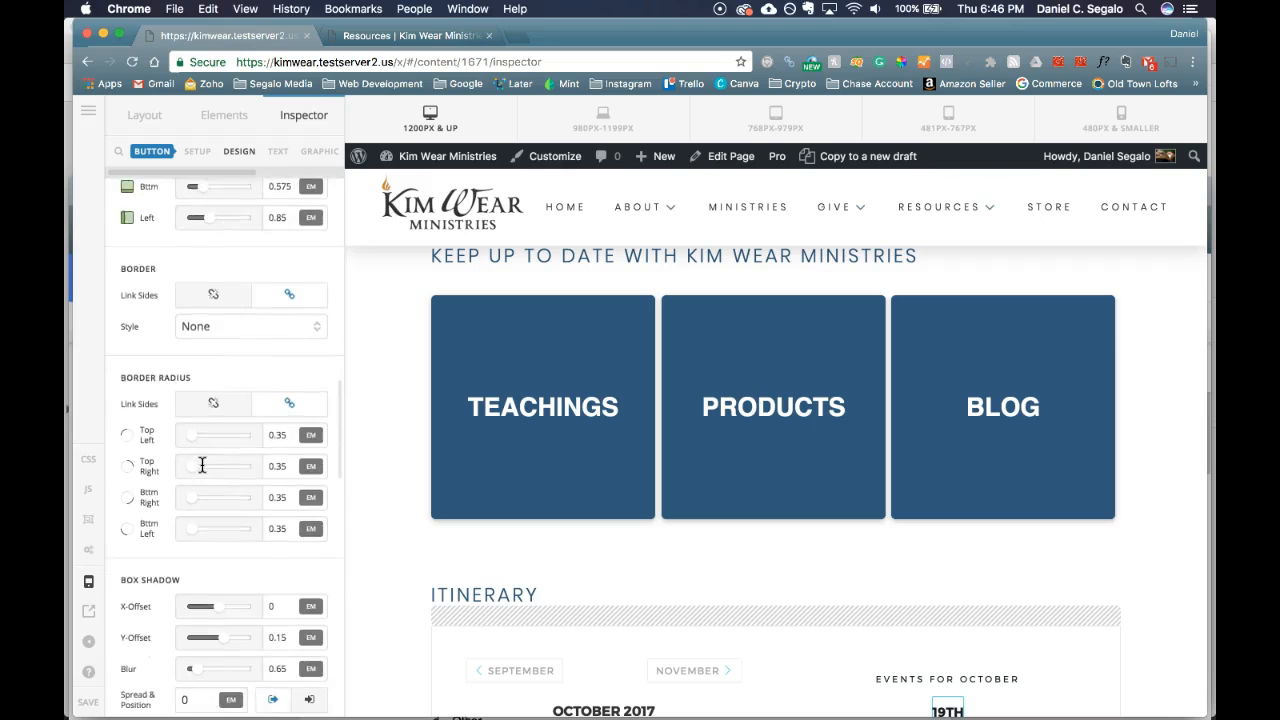
pyautogui.scroll(7, 202, 465)
pyautogui.scroll(3, 201, 462)
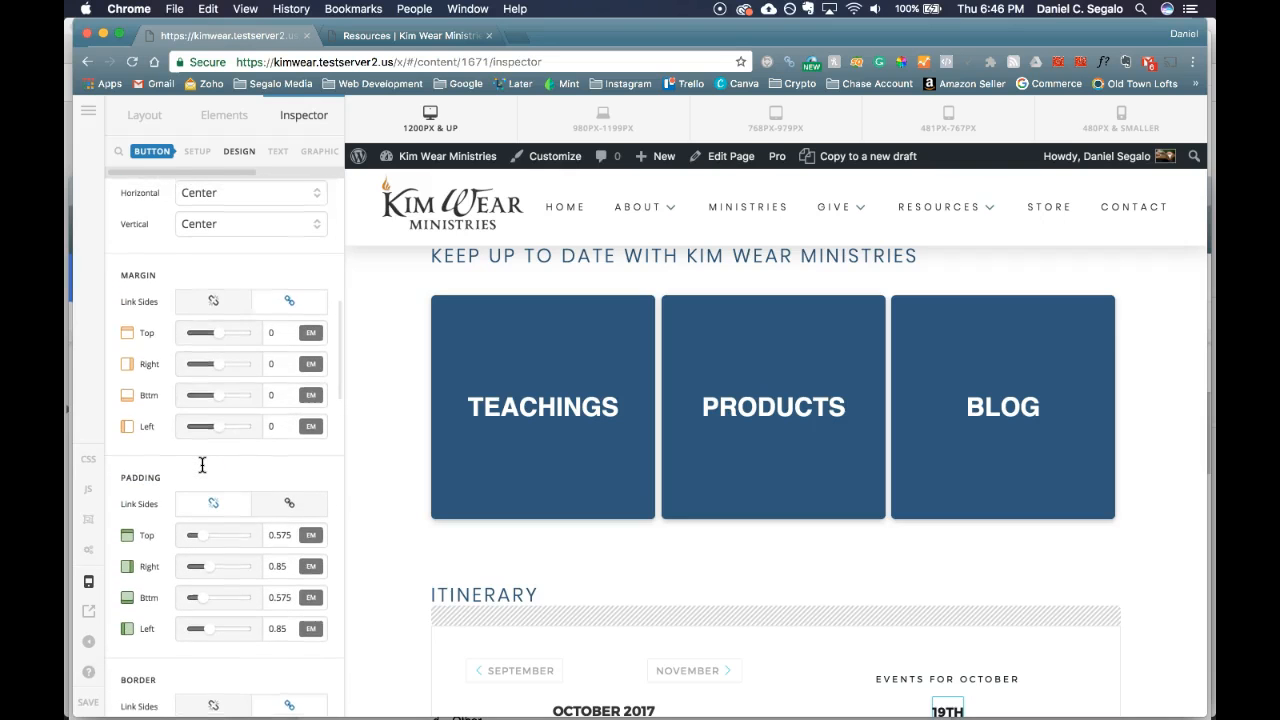
pyautogui.click(213, 310)
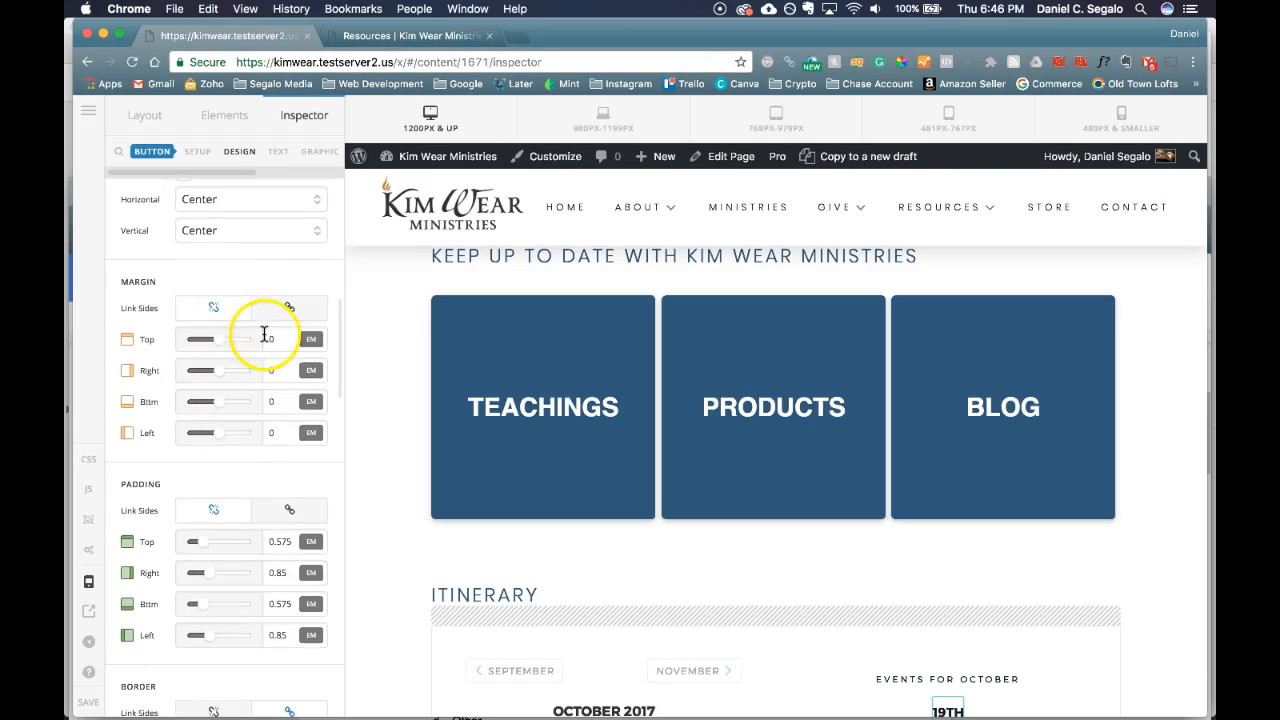
pyautogui.click(270, 339)
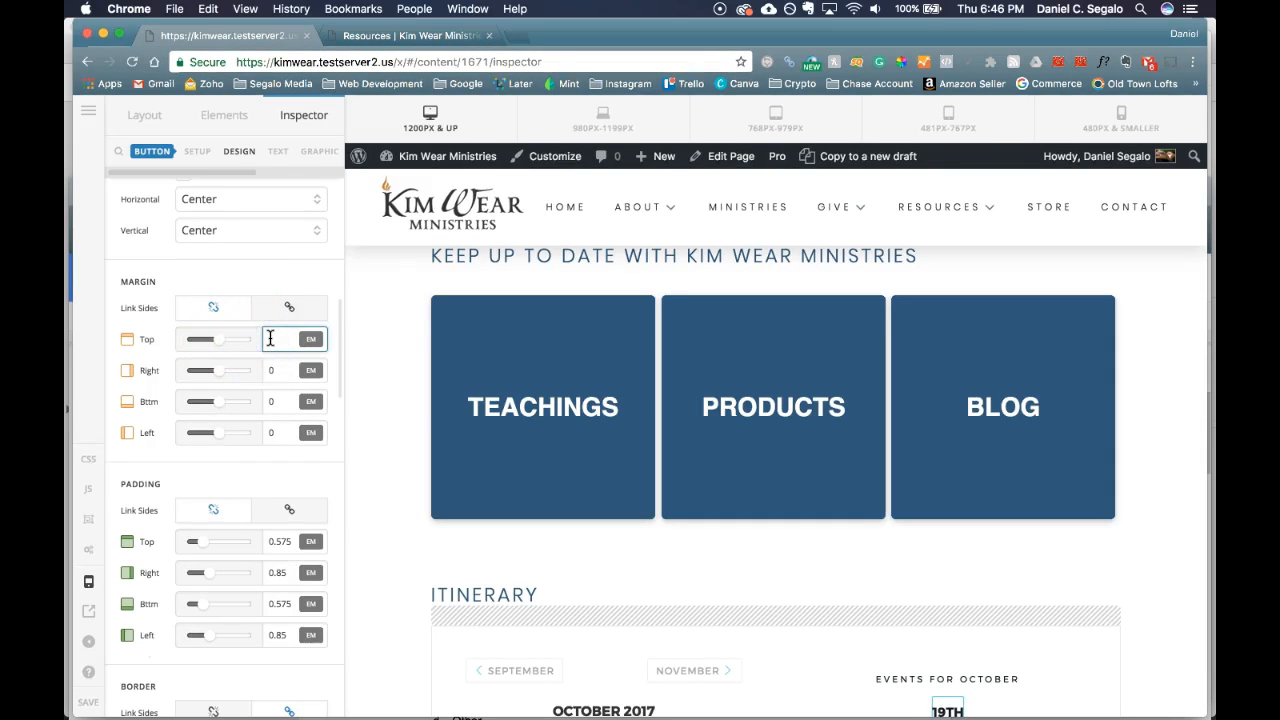
pyautogui.write('1')
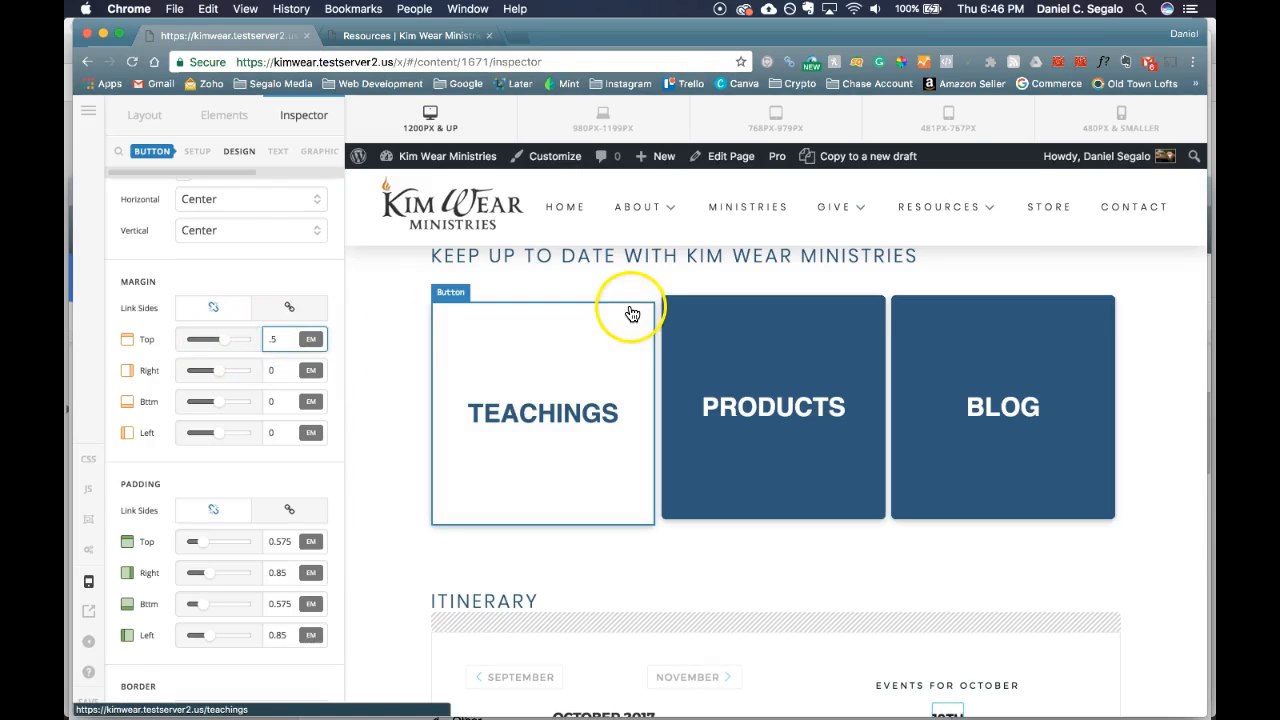
pyautogui.click(714, 350)
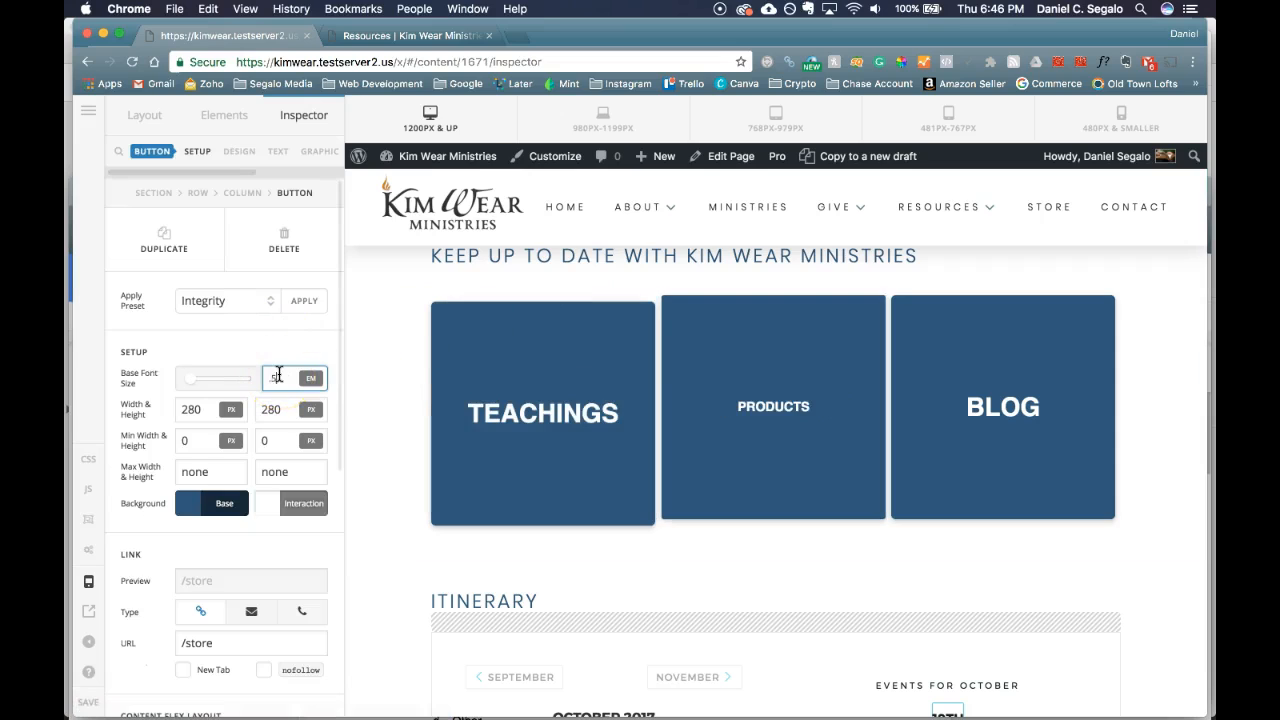
pyautogui.click(392, 378)
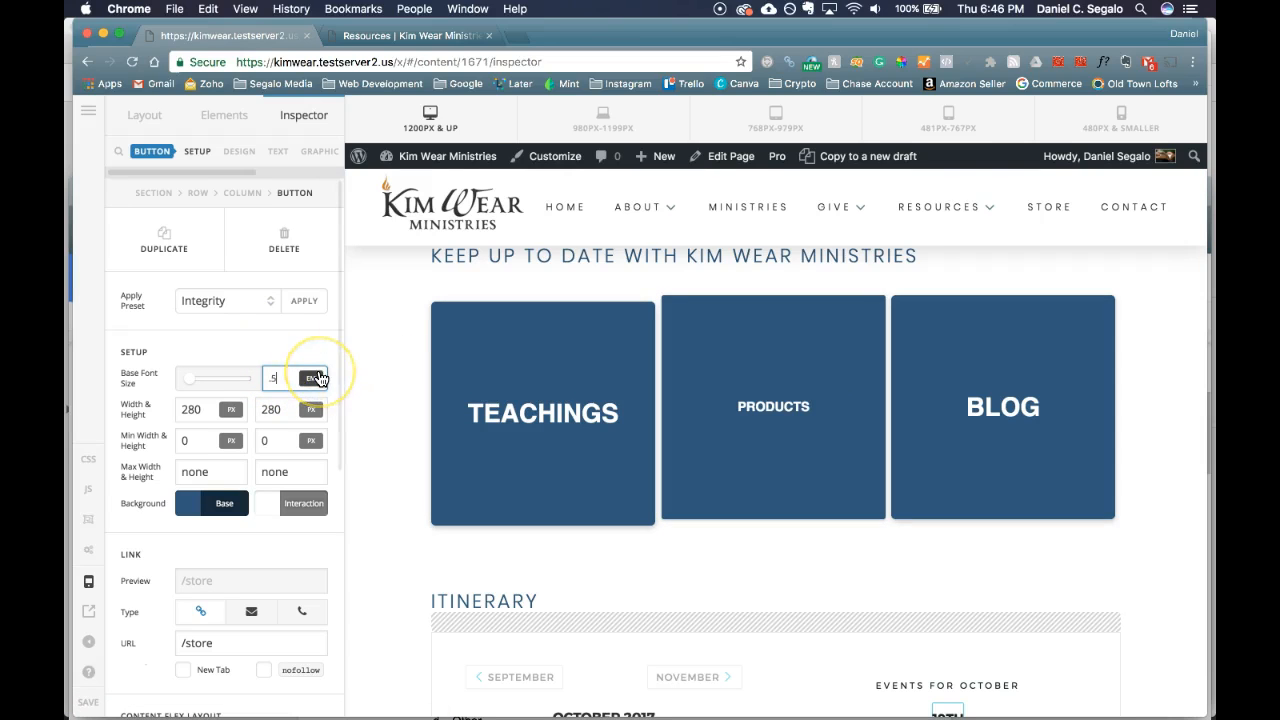
pyautogui.click(486, 409)
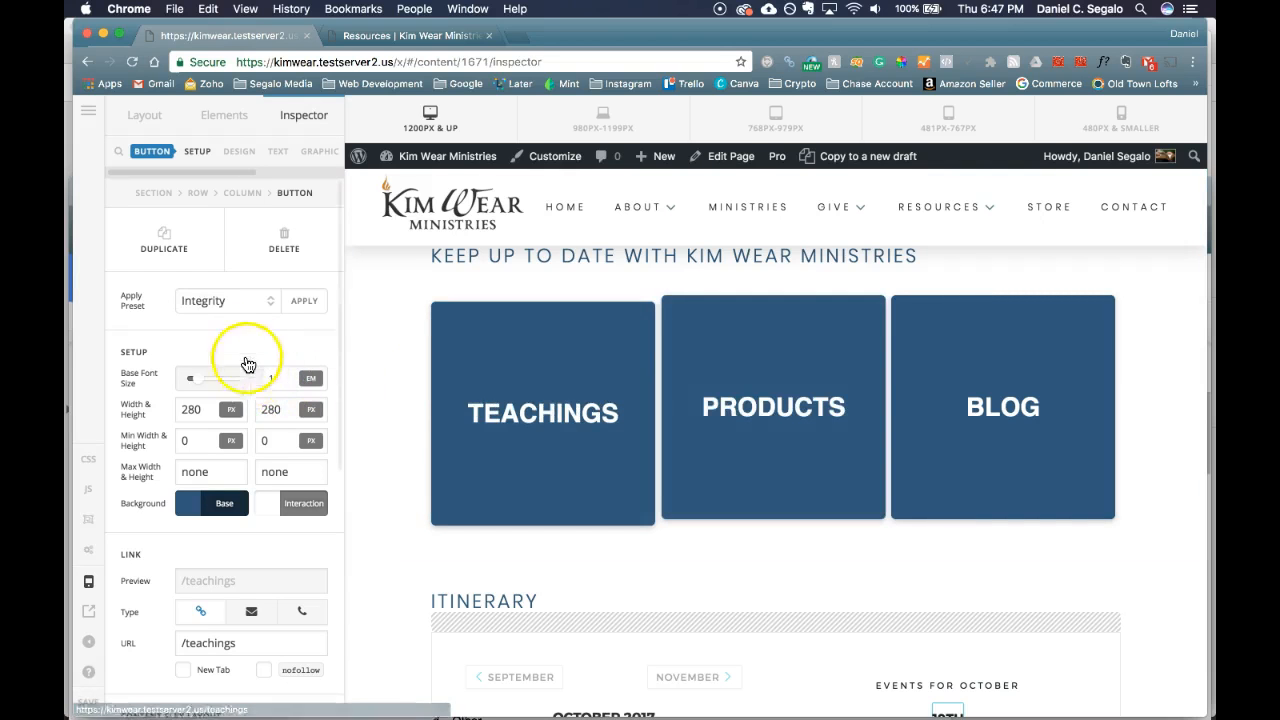
pyautogui.scroll(-10, 230, 405)
pyautogui.scroll(4, 230, 412)
pyautogui.click(600, 371)
# Step: Unlink the Products button's margin sides and set only its top margin to .5 em
pyautogui.click(771, 334)
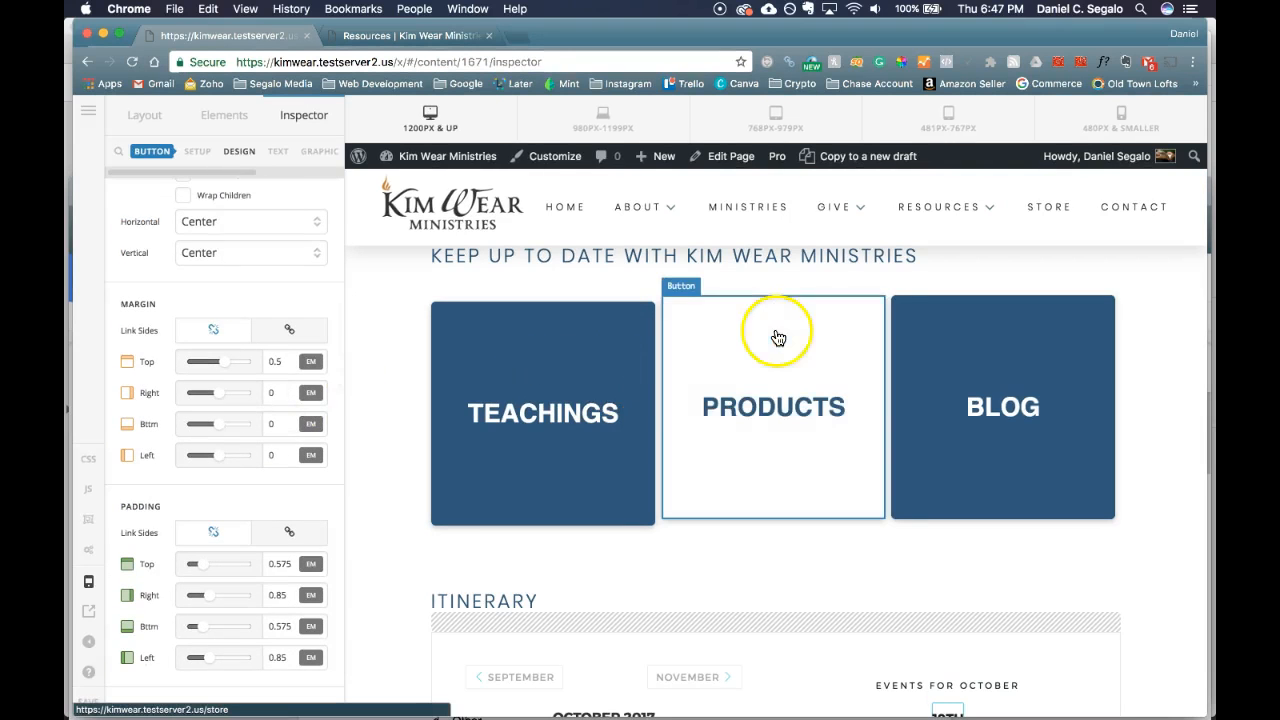
pyautogui.click(594, 331)
pyautogui.scroll(-10, 256, 421)
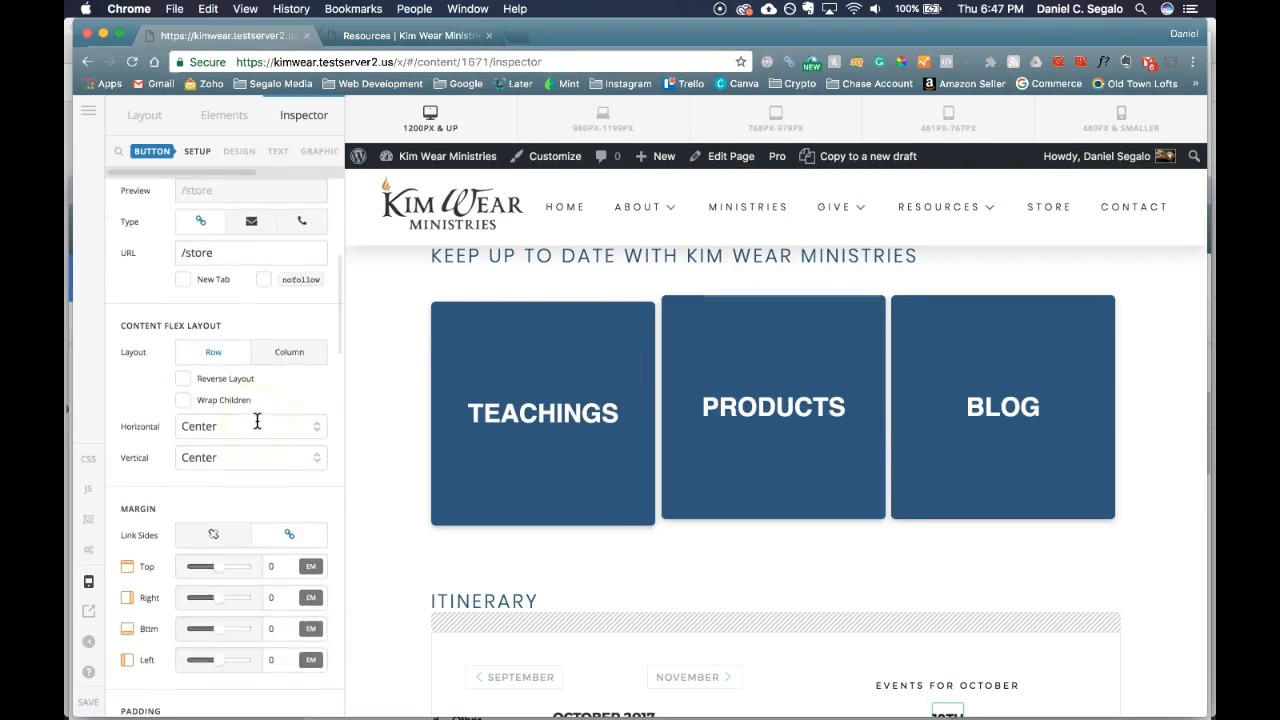
pyautogui.scroll(7, 257, 421)
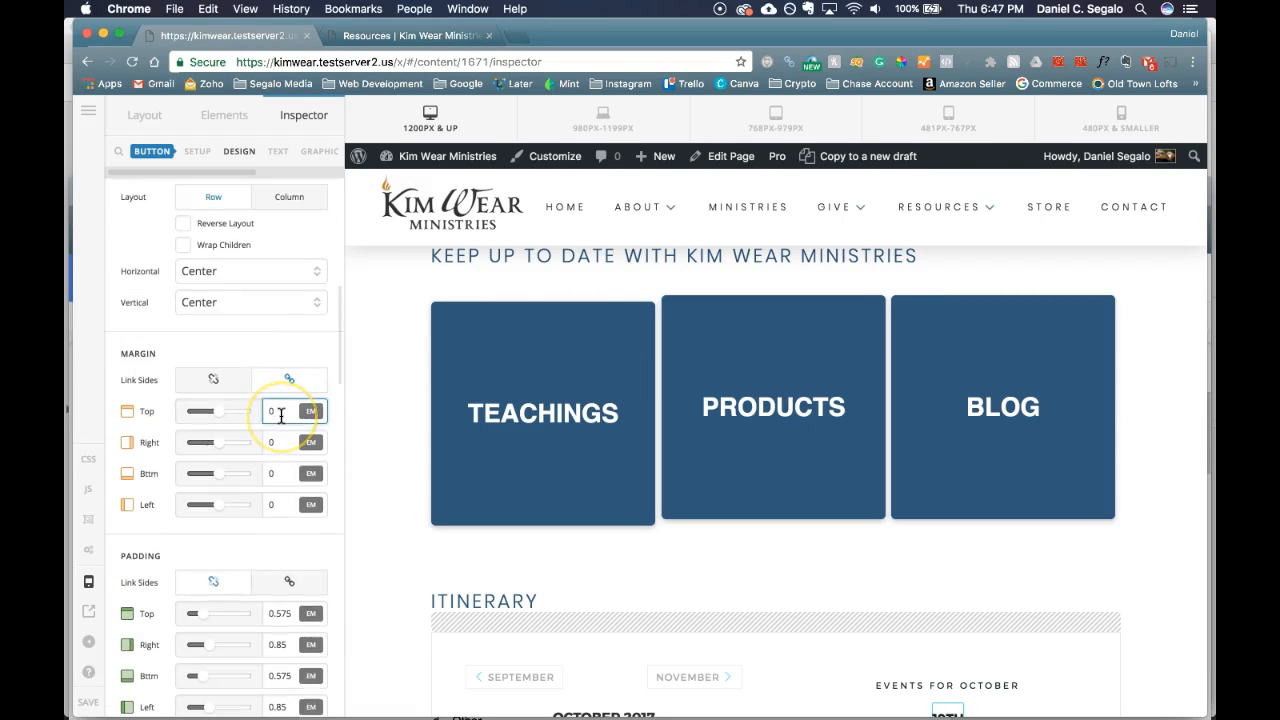
pyautogui.write('.5')
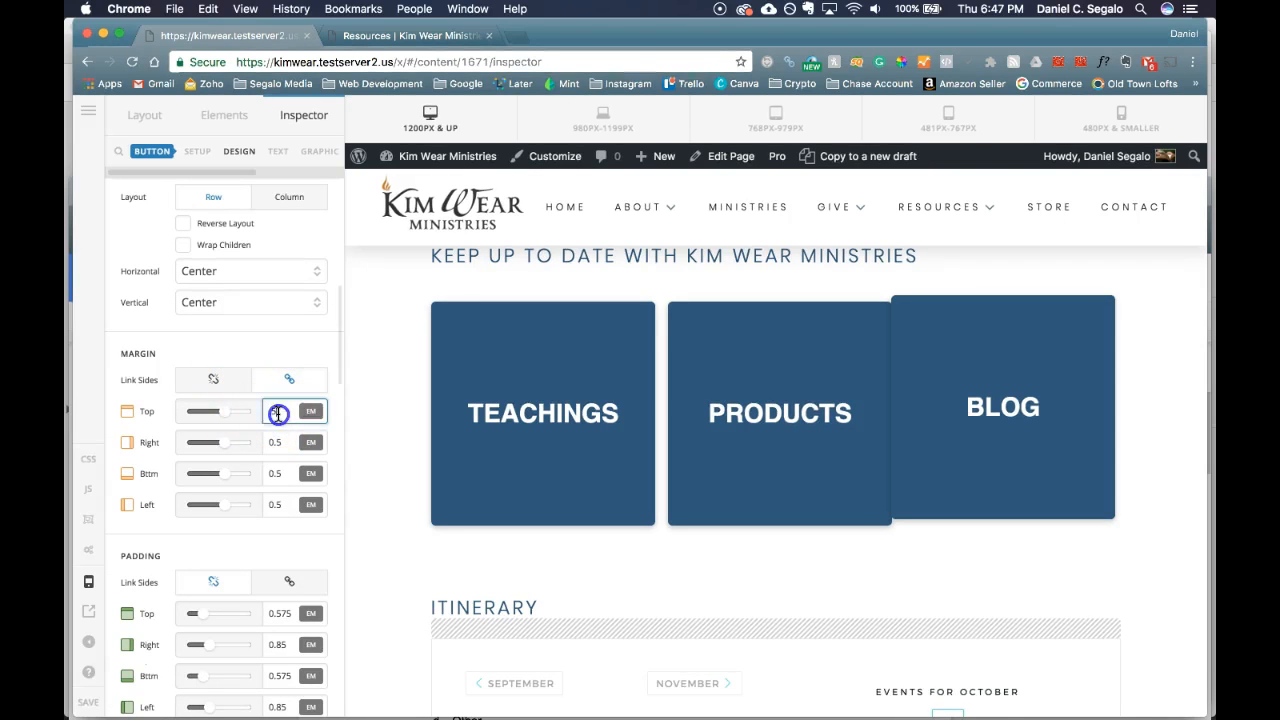
pyautogui.click(278, 413)
pyautogui.press('BackSpace')
pyautogui.press('BackSpace')
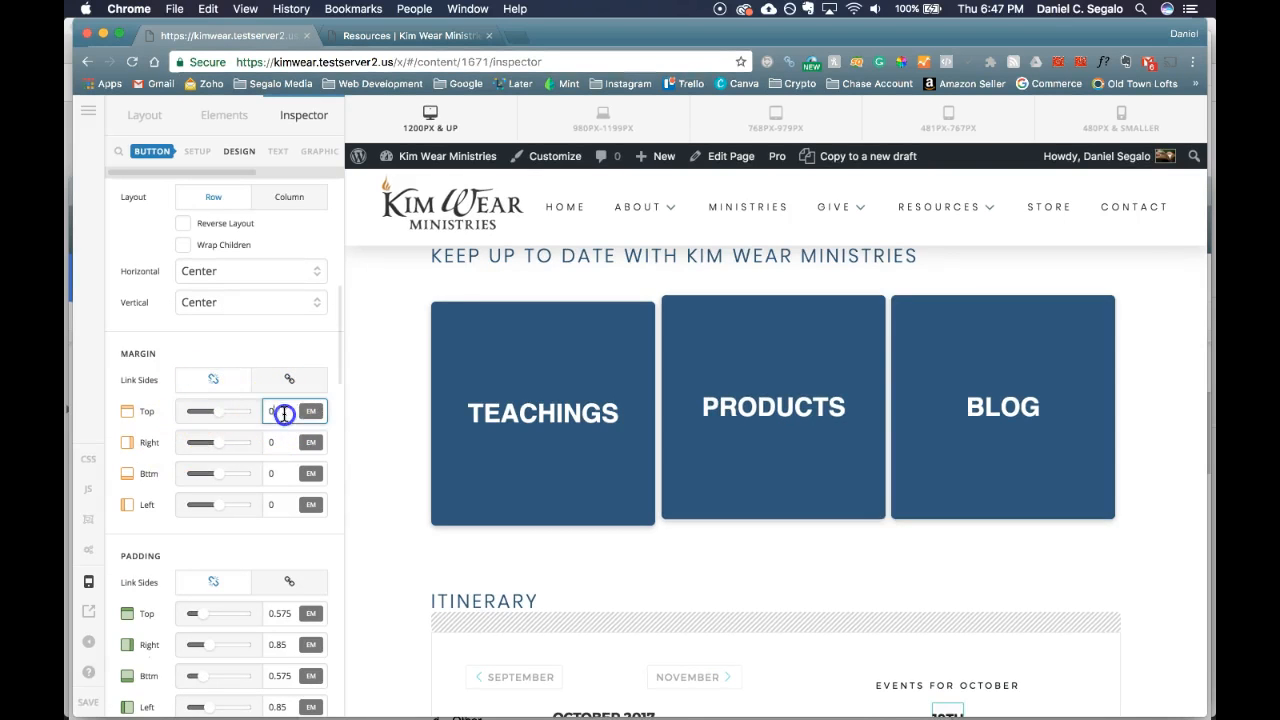
# Step: Unlink the Blog button's margin sides and set its top margin to .5 em
pyautogui.click(992, 380)
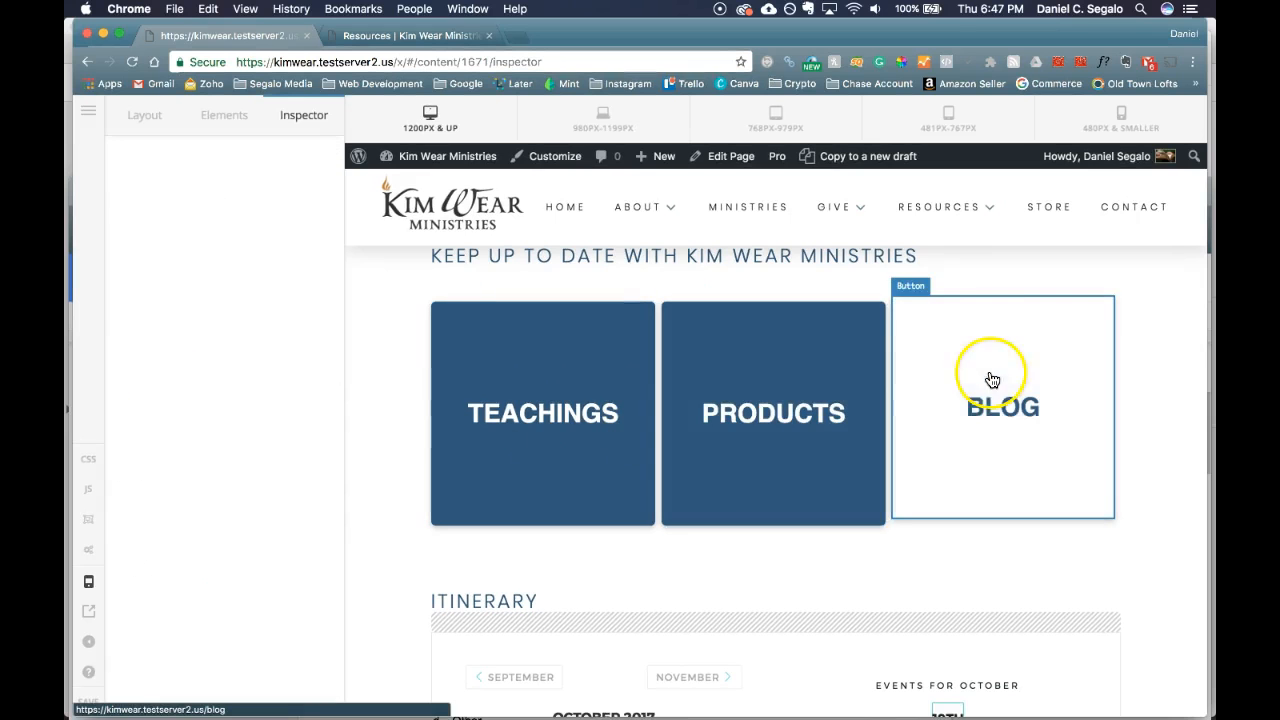
pyautogui.scroll(-15, 270, 534)
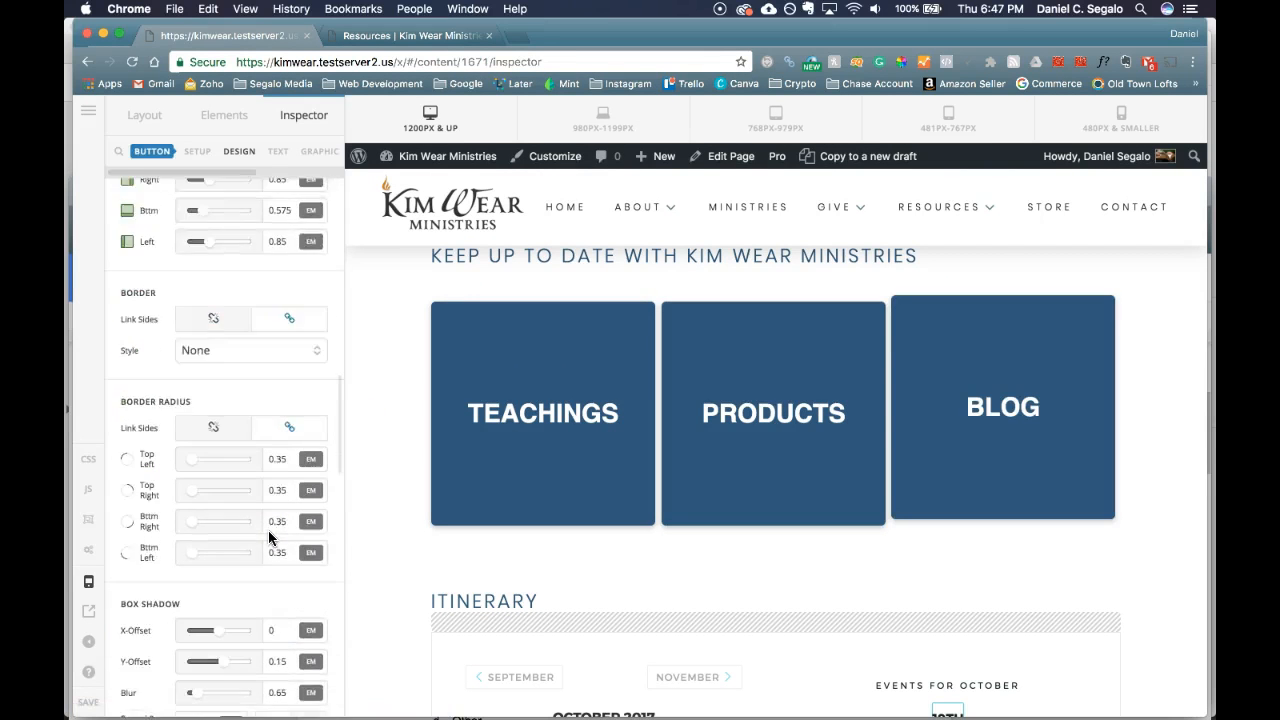
pyautogui.scroll(-8, 268, 538)
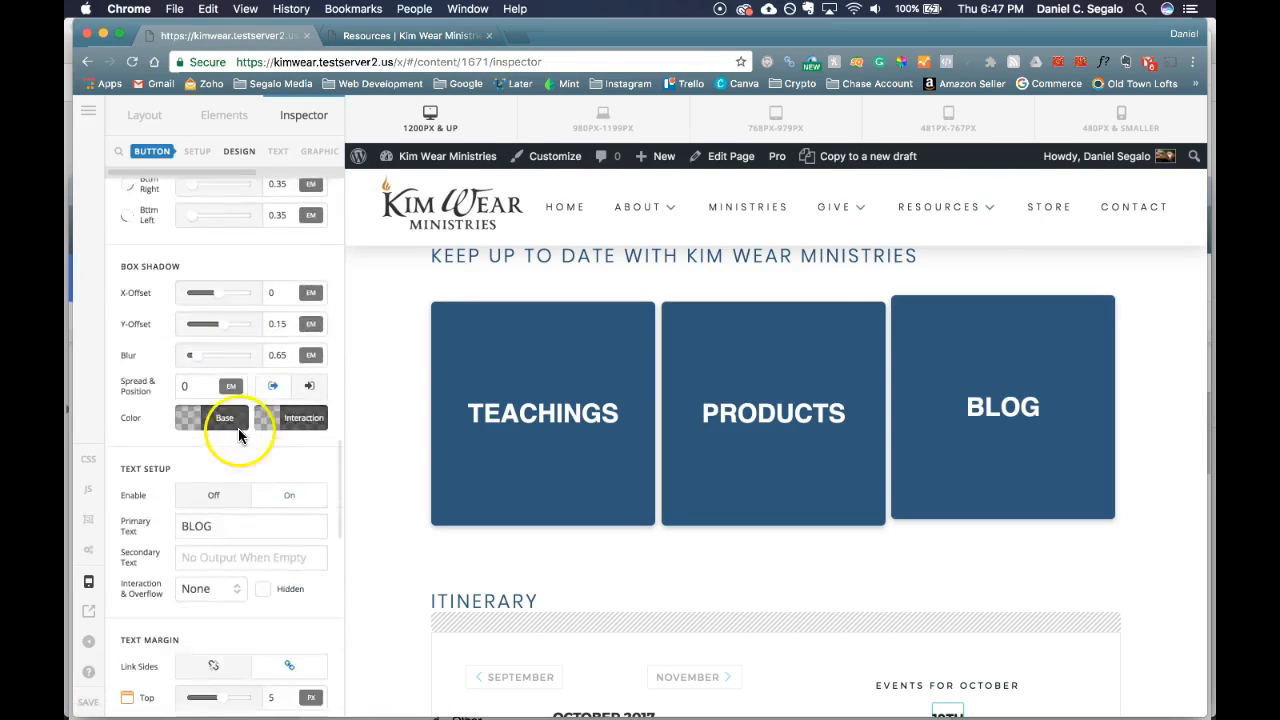
pyautogui.scroll(-10, 235, 426)
pyautogui.scroll(8, 235, 426)
pyautogui.scroll(10, 235, 426)
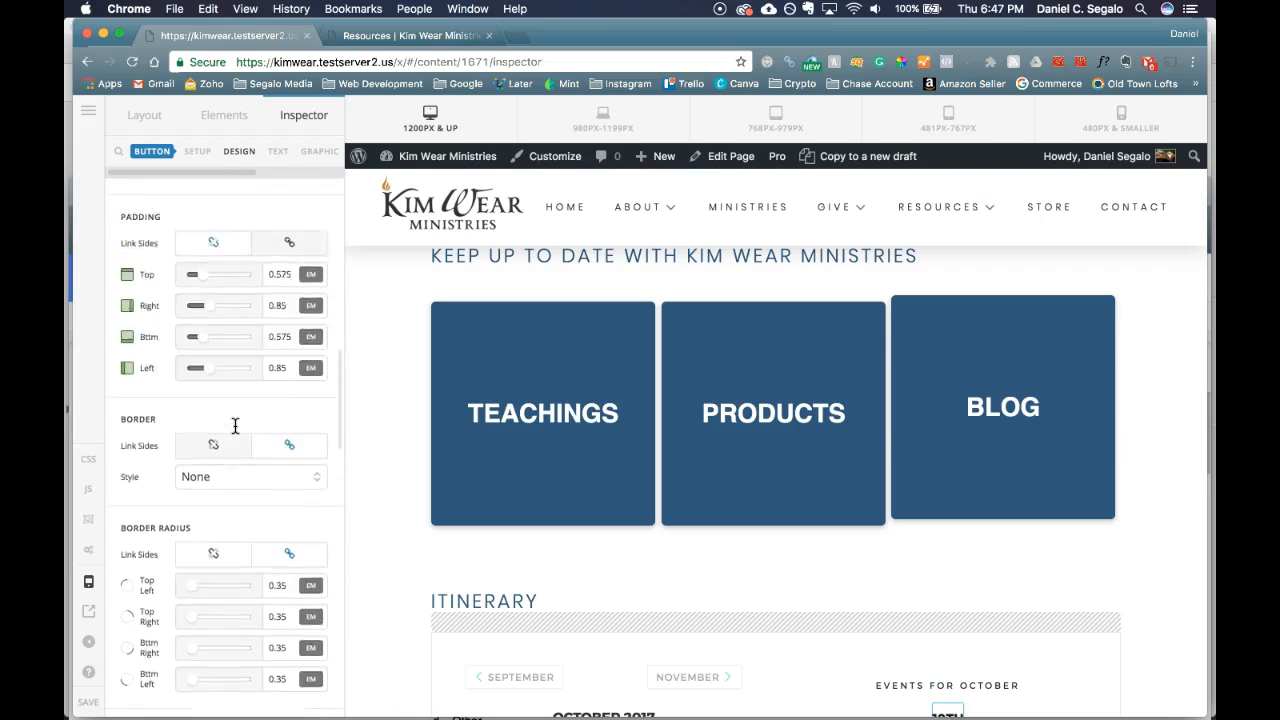
pyautogui.scroll(3, 235, 426)
pyautogui.click(224, 338)
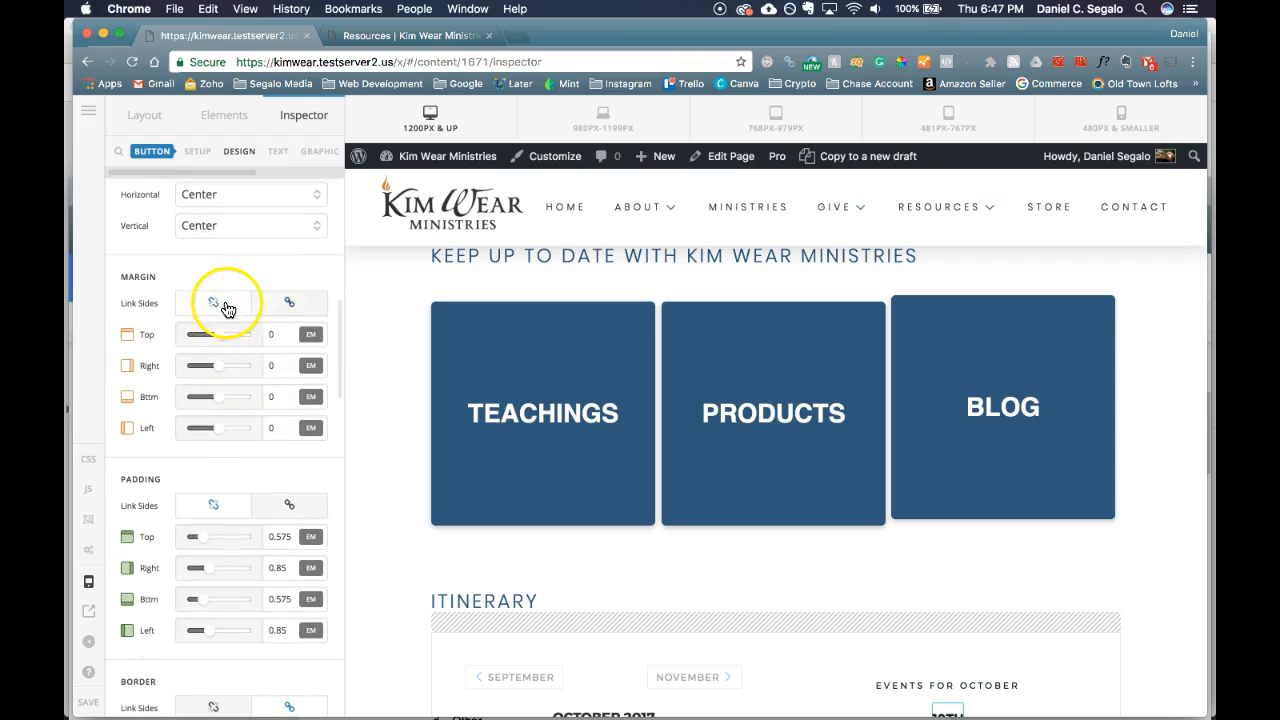
pyautogui.write('5')
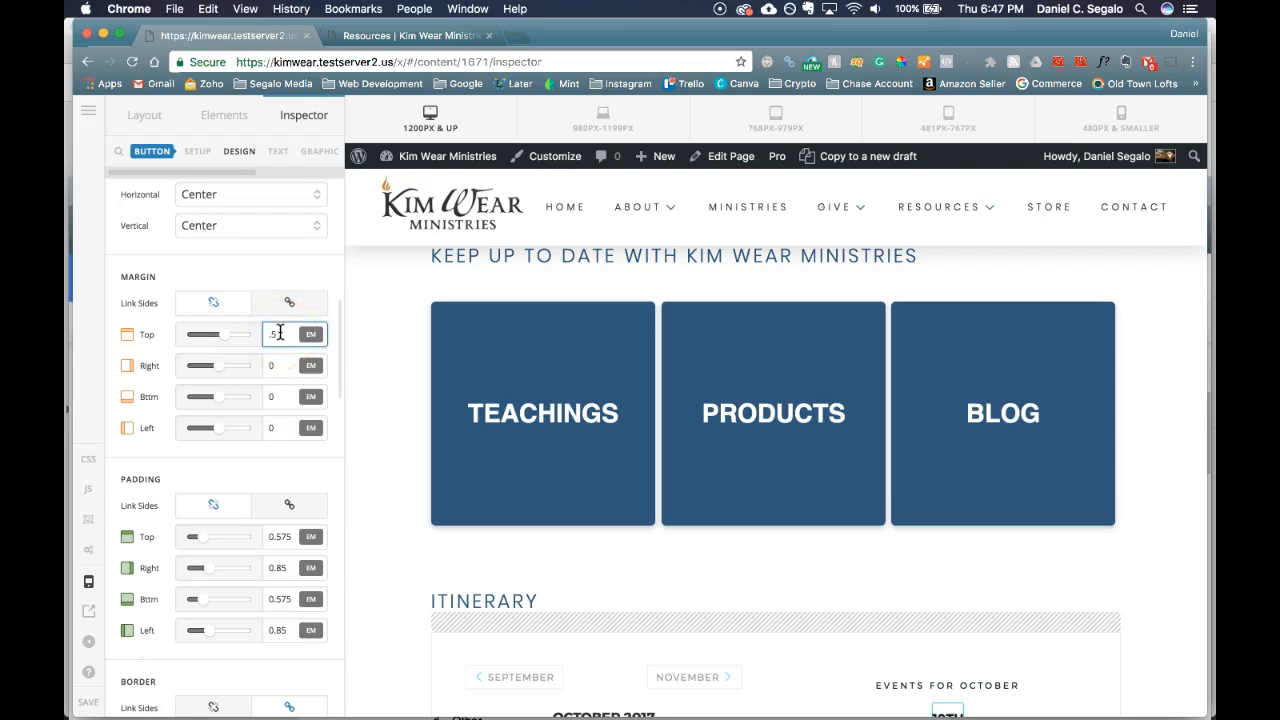
# Step: Examine the spacing and alignment of the stacked Learn More buttons in the 481px-767px and 480px & smaller previews
pyautogui.click(945, 118)
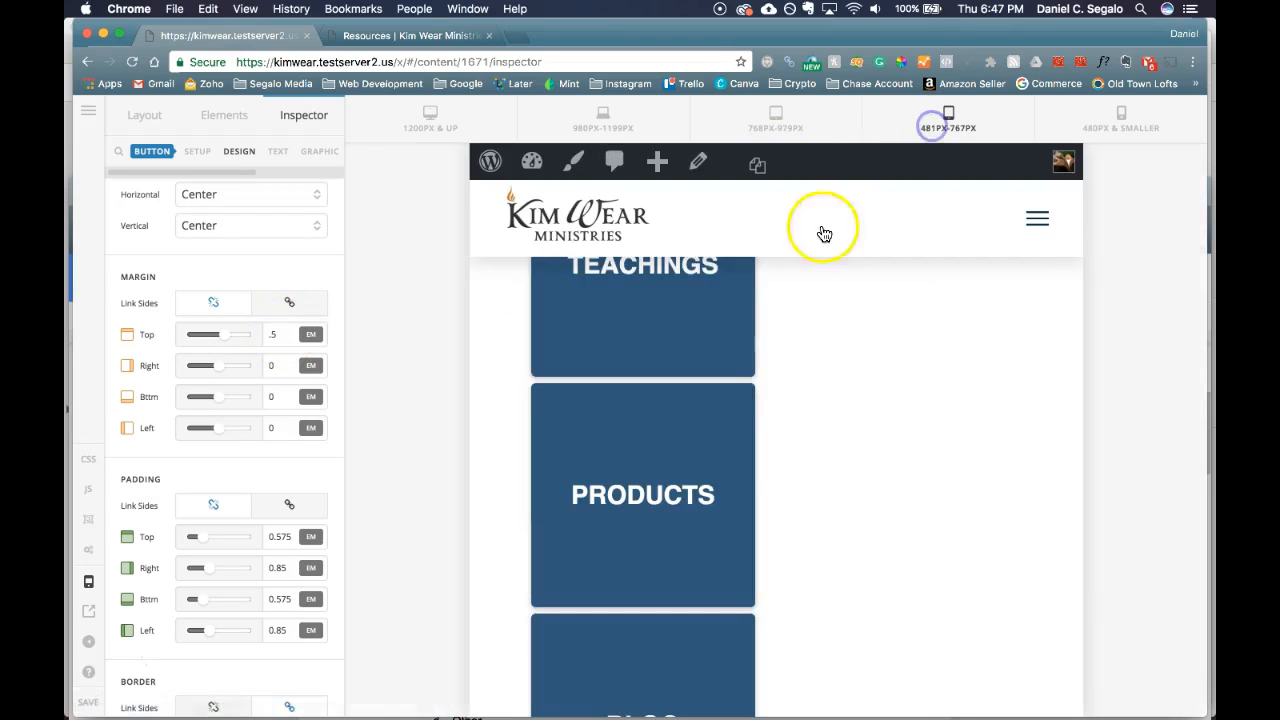
pyautogui.scroll(-5, 645, 578)
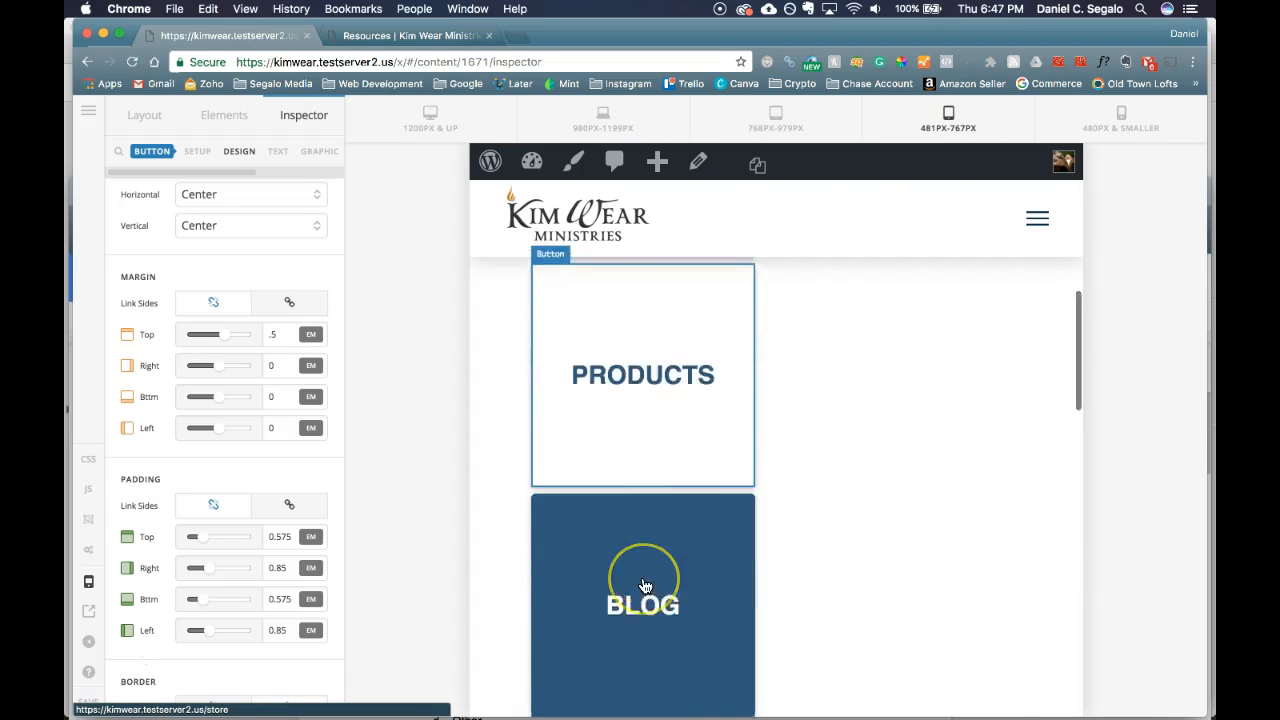
pyautogui.scroll(10, 645, 586)
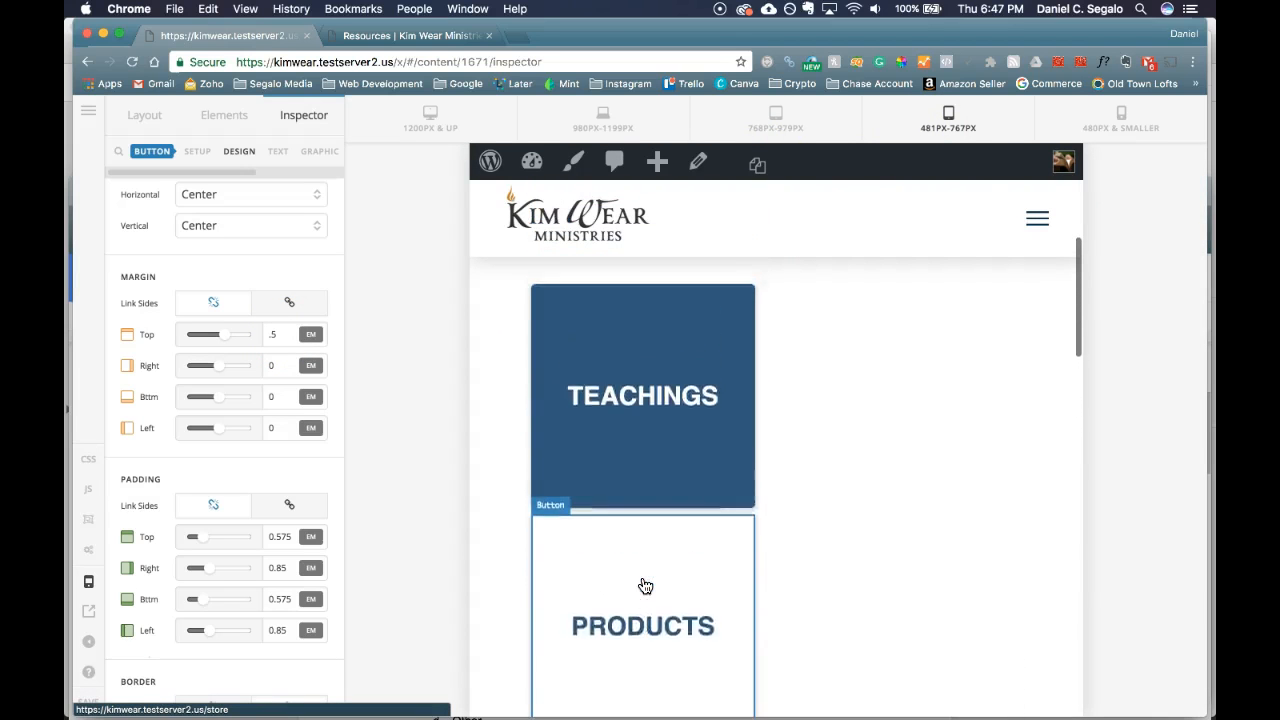
pyautogui.scroll(2, 645, 586)
pyautogui.scroll(-2, 645, 586)
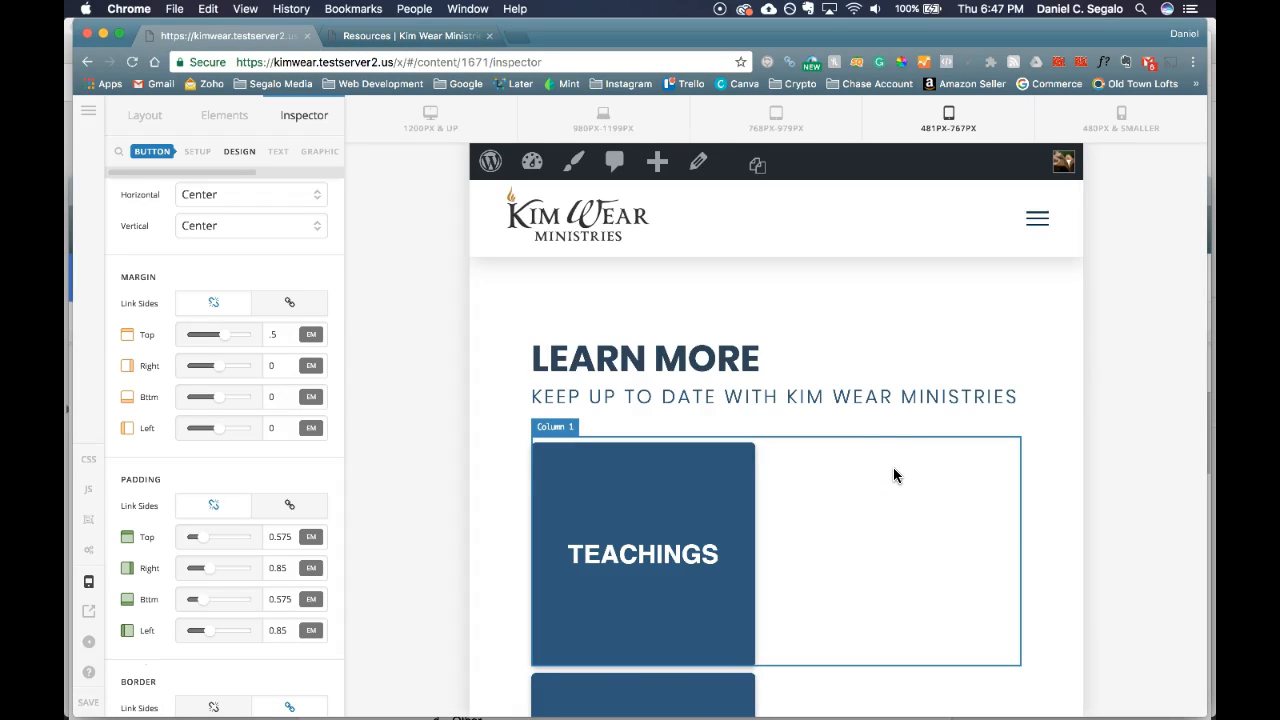
pyautogui.scroll(2, 771, 421)
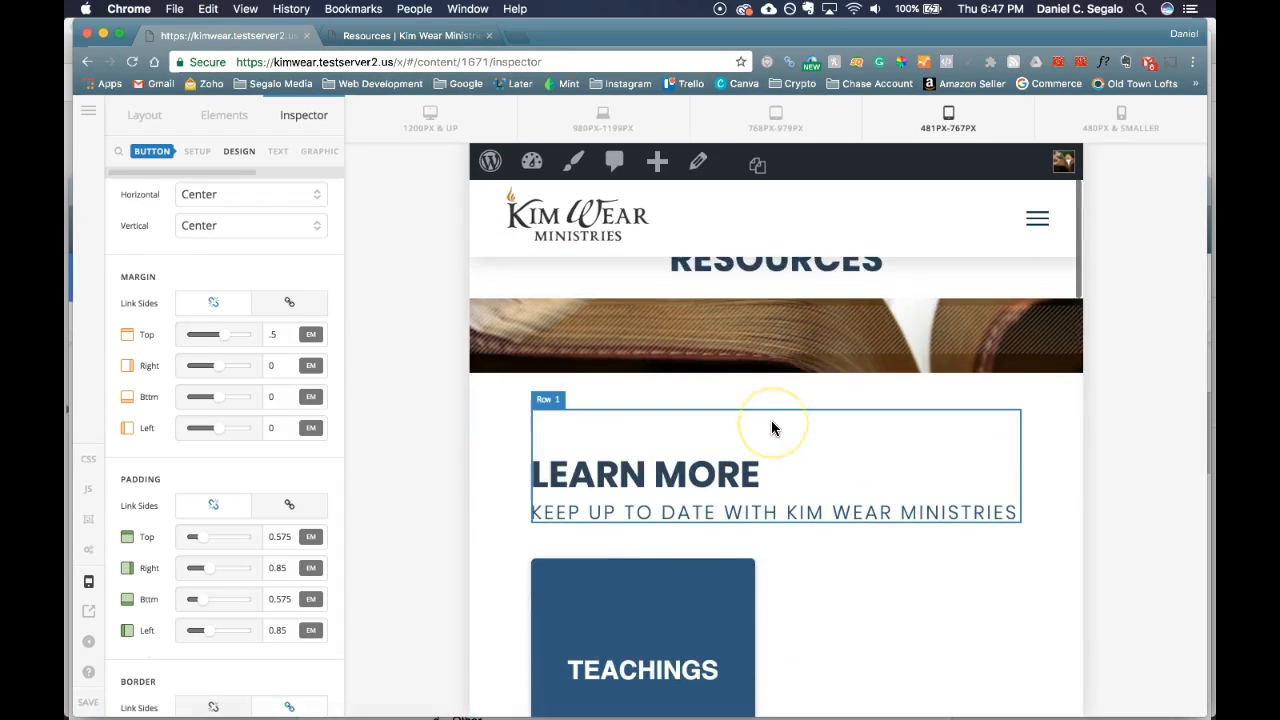
pyautogui.click(590, 410)
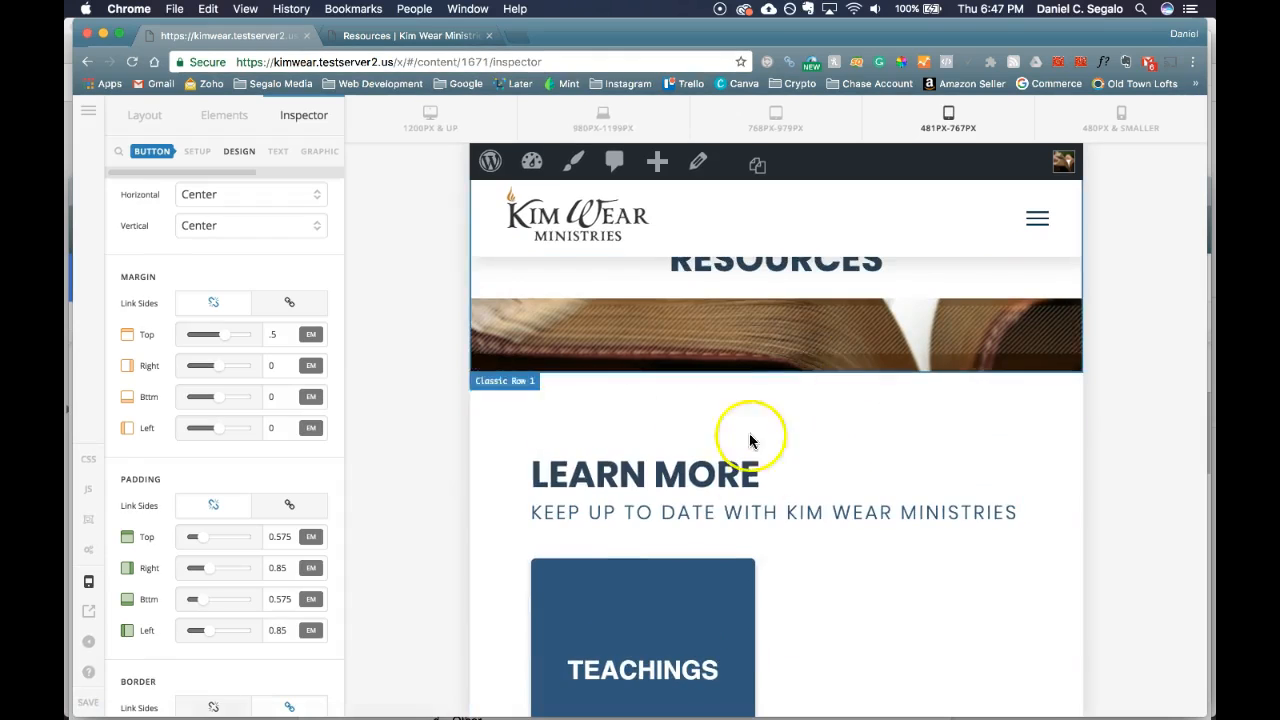
pyautogui.scroll(-8, 792, 509)
pyautogui.scroll(-4, 792, 509)
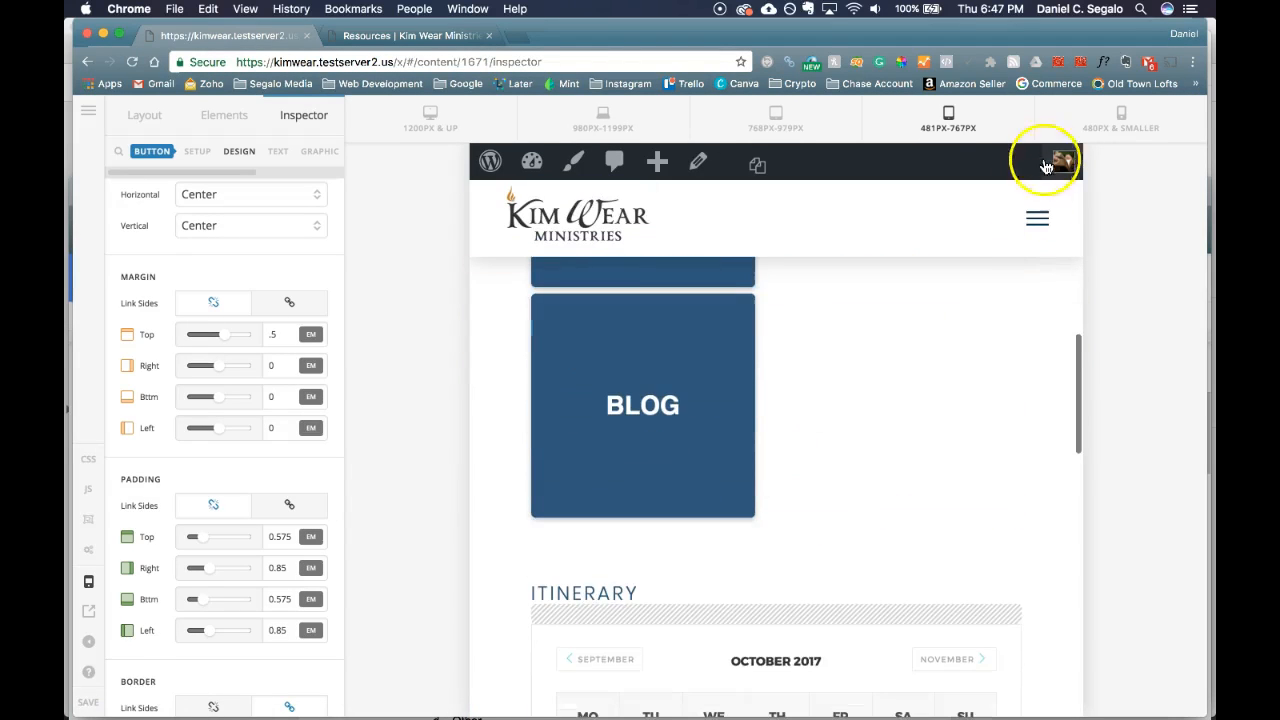
pyautogui.click(1120, 118)
pyautogui.scroll(-1, 759, 437)
pyautogui.scroll(15, 757, 435)
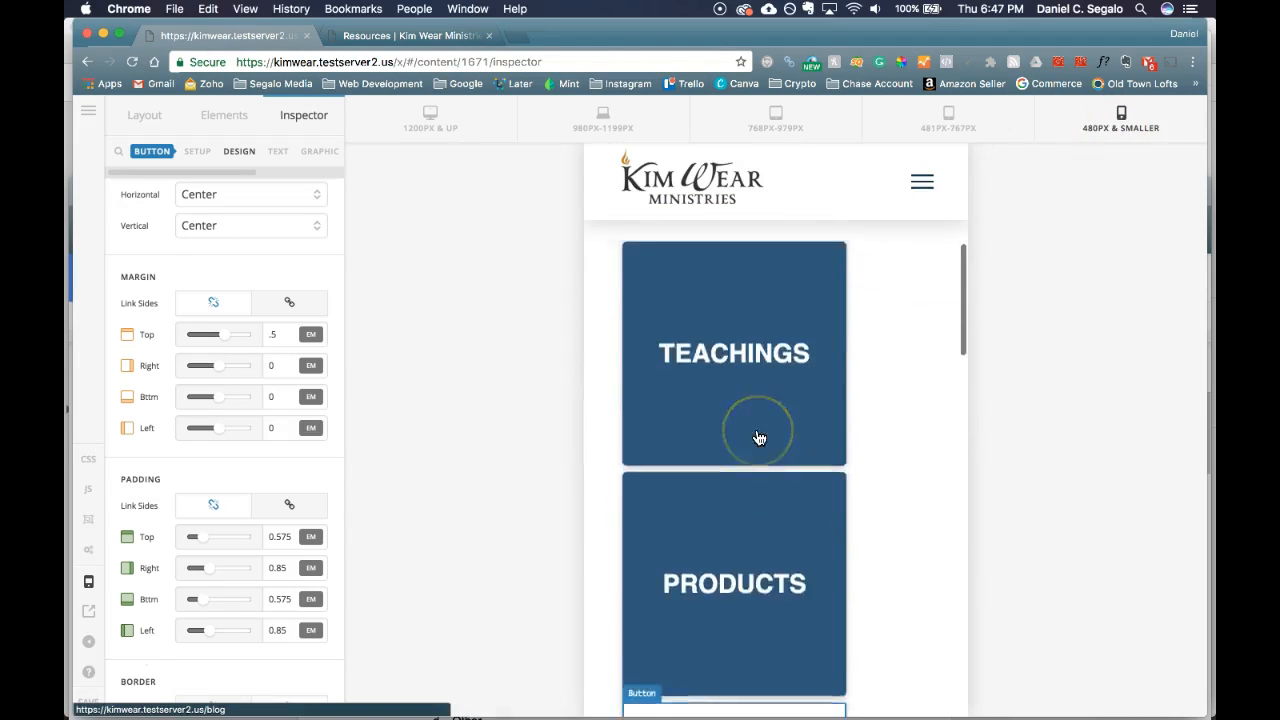
pyautogui.scroll(-4, 757, 437)
# Step: Center-align the content of the row holding the Learn More buttons and check it in the 481px-767px and 480px & smaller previews
pyautogui.click(959, 118)
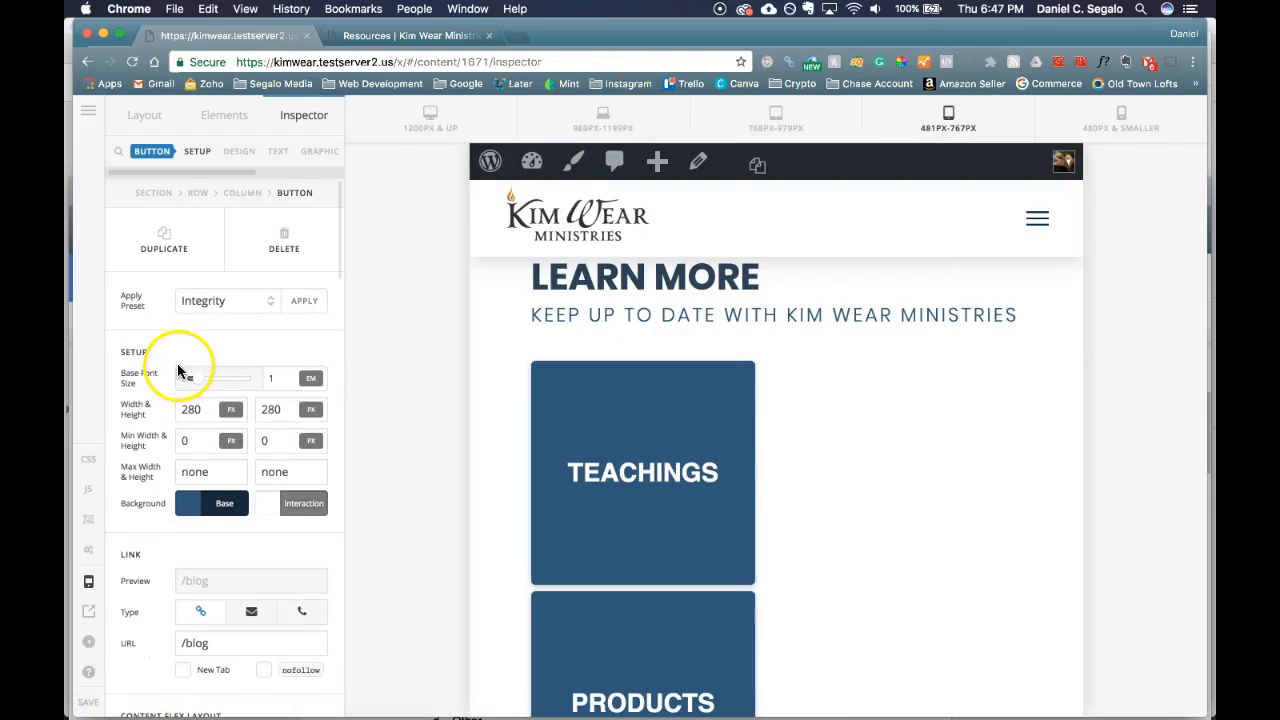
pyautogui.click(199, 194)
pyautogui.scroll(-10, 234, 400)
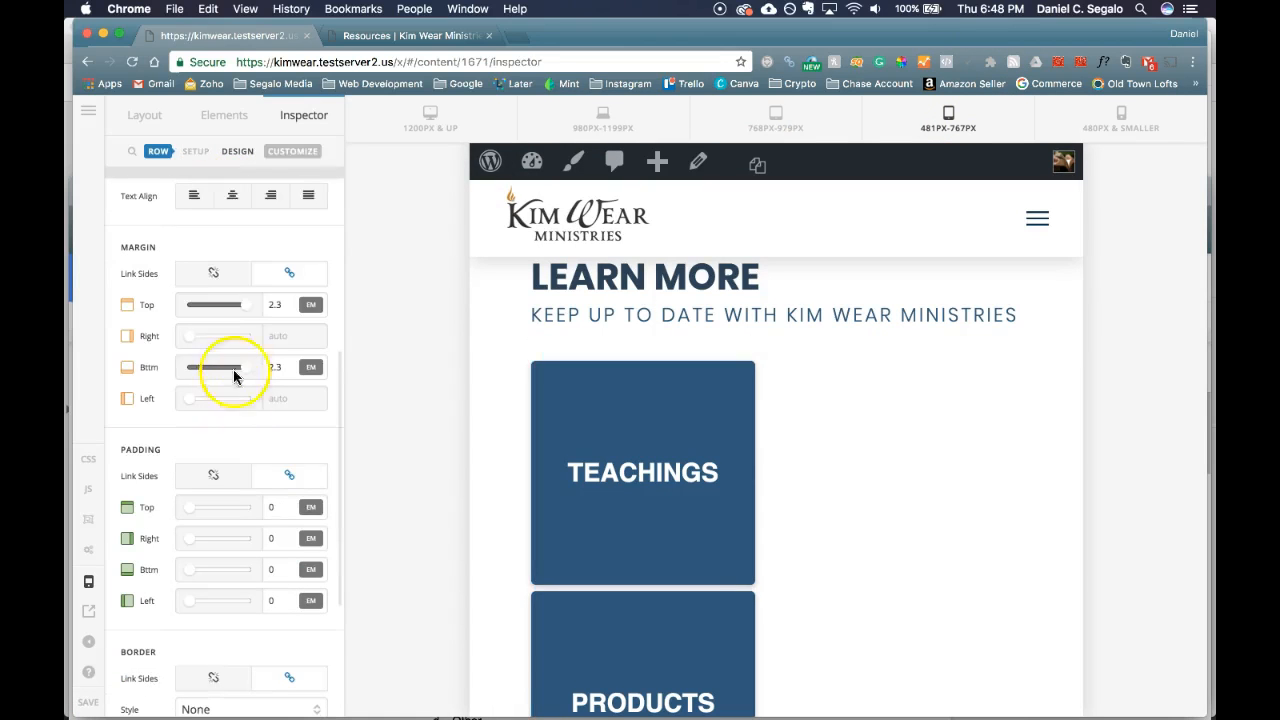
pyautogui.click(232, 197)
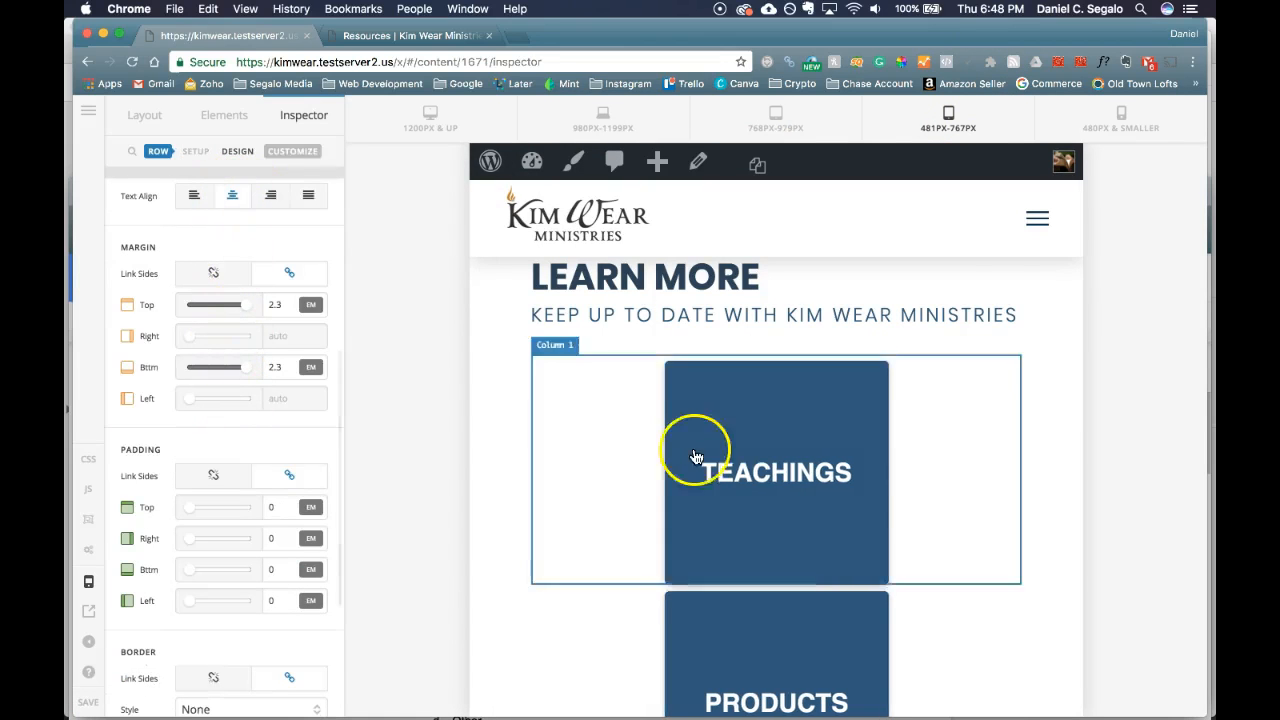
pyautogui.scroll(-5, 694, 452)
pyautogui.click(1119, 120)
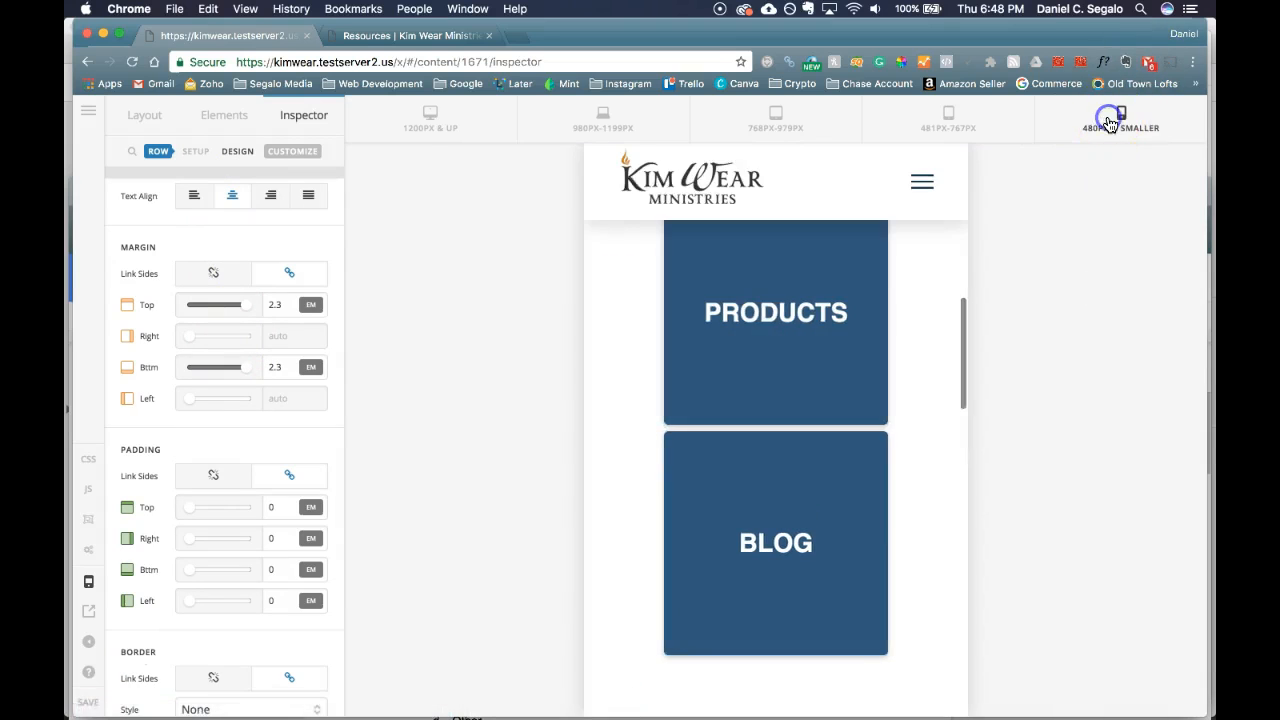
pyautogui.scroll(10, 797, 447)
pyautogui.scroll(-4, 797, 447)
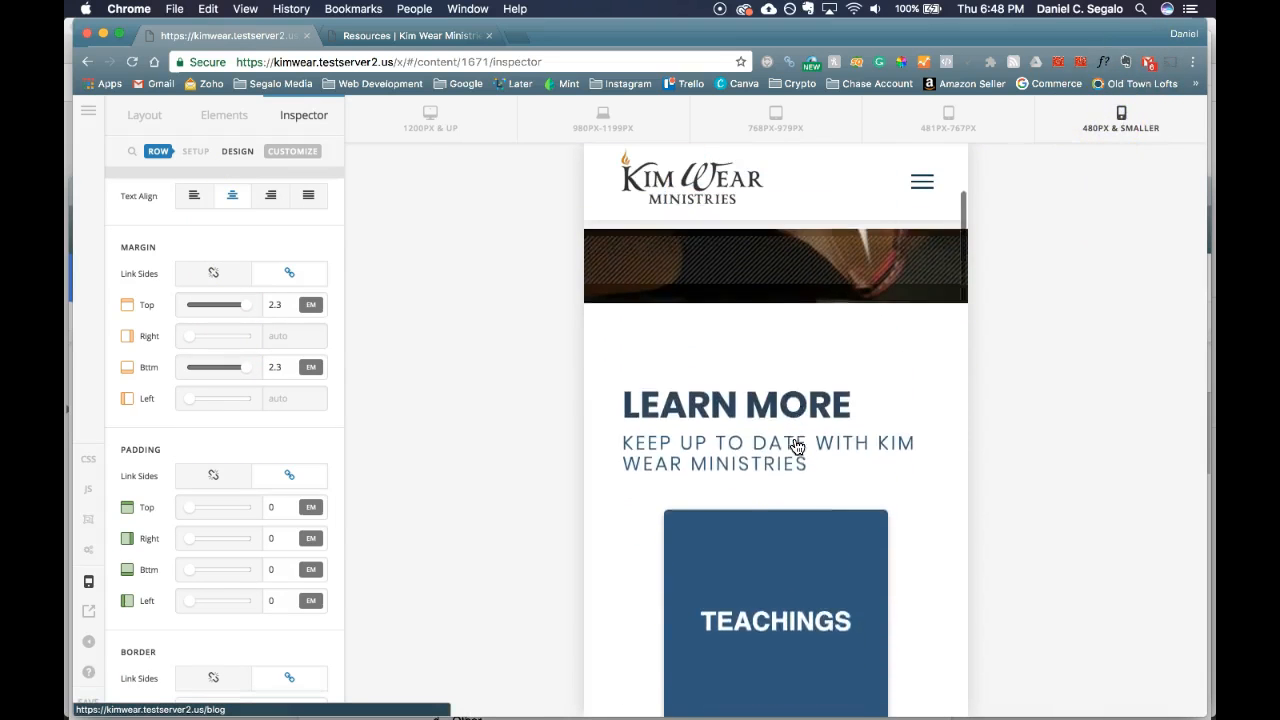
# Step: Left-align the content of the row holding the Learn More buttons and check it in the 480px & smaller preview
pyautogui.scroll(3, 797, 447)
pyautogui.scroll(1, 797, 447)
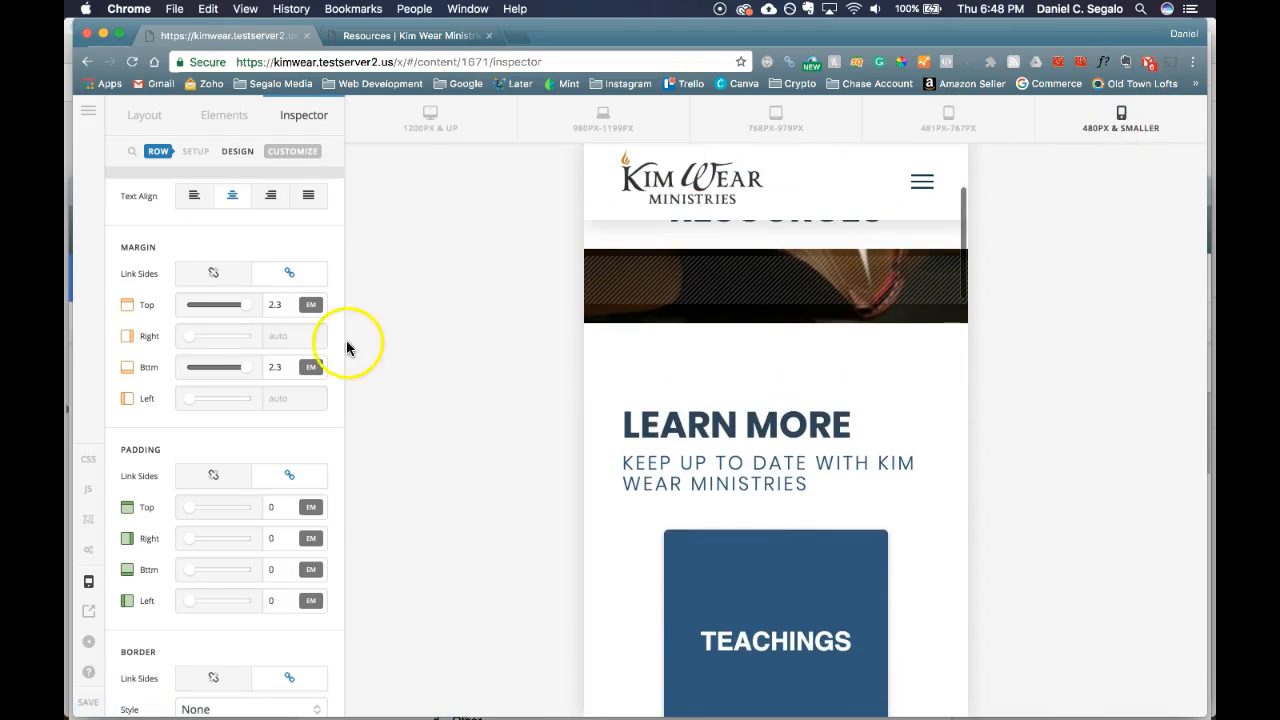
pyautogui.click(195, 198)
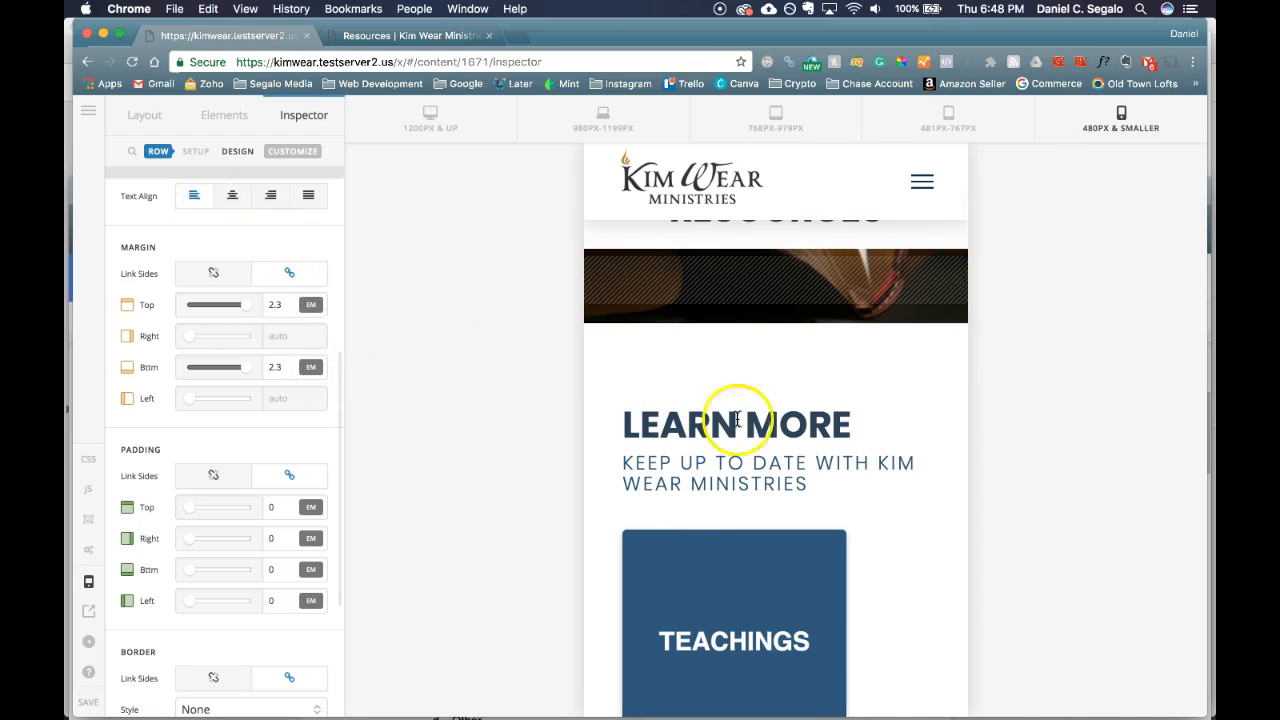
pyautogui.scroll(-10, 809, 457)
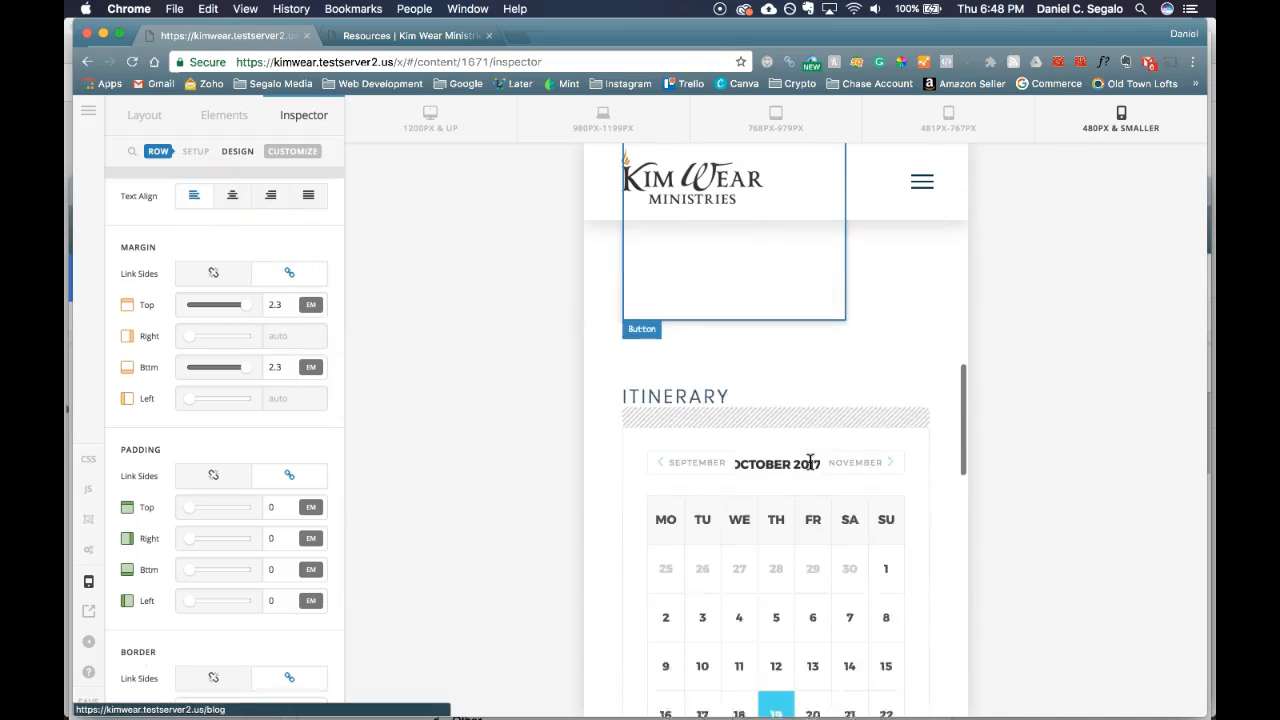
pyautogui.scroll(10, 810, 463)
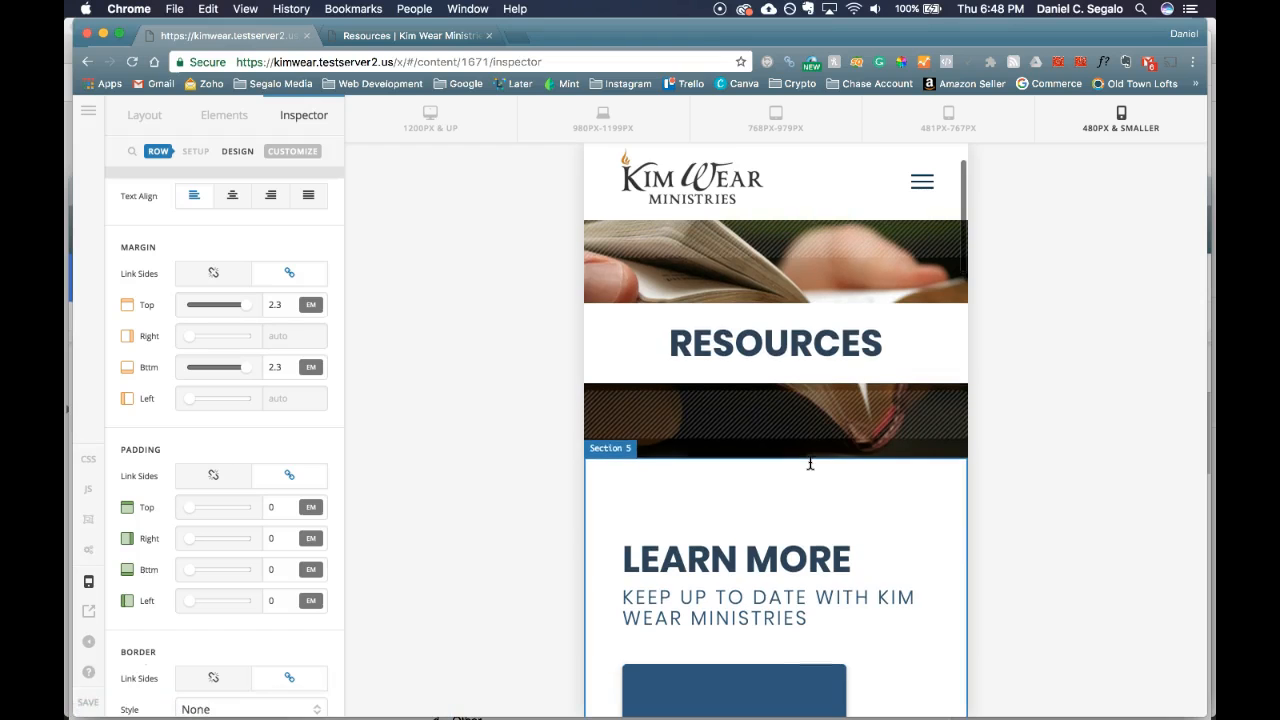
# Step: Inspect the Learn More section's spacing settings and give the Learn More headline the class man in the 1200px & up preview
pyautogui.click(633, 476)
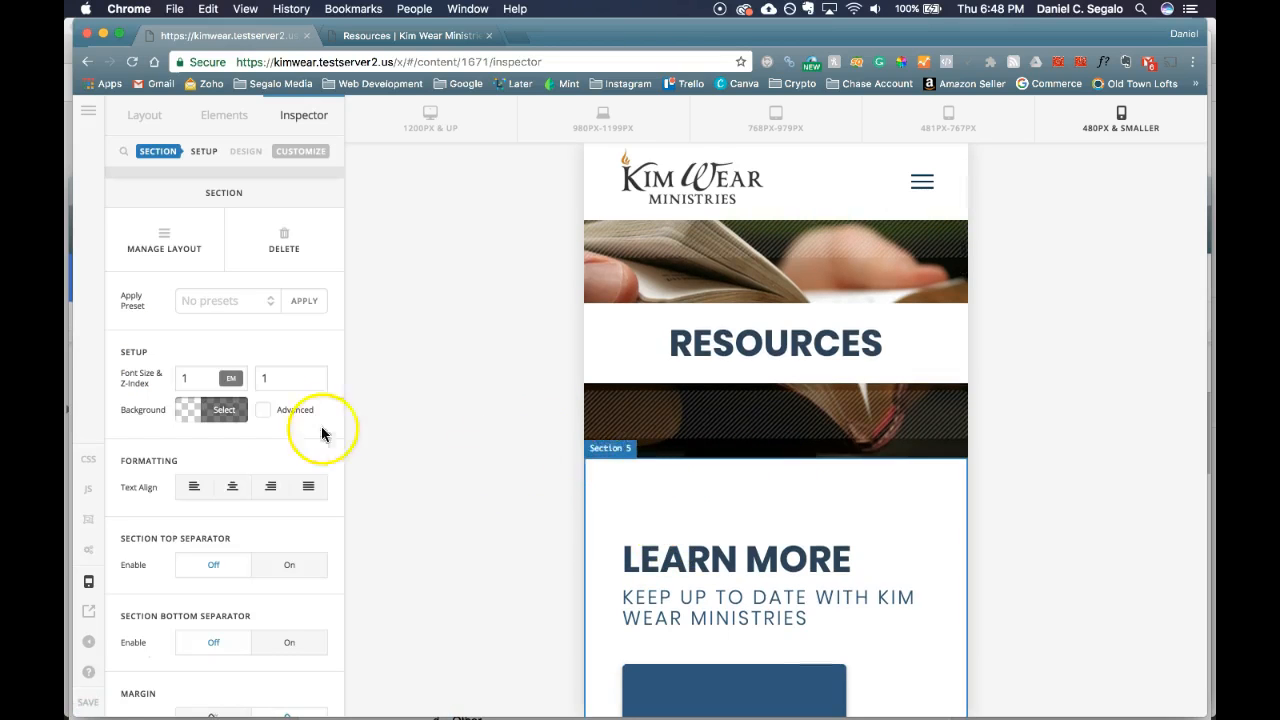
pyautogui.scroll(-5, 260, 457)
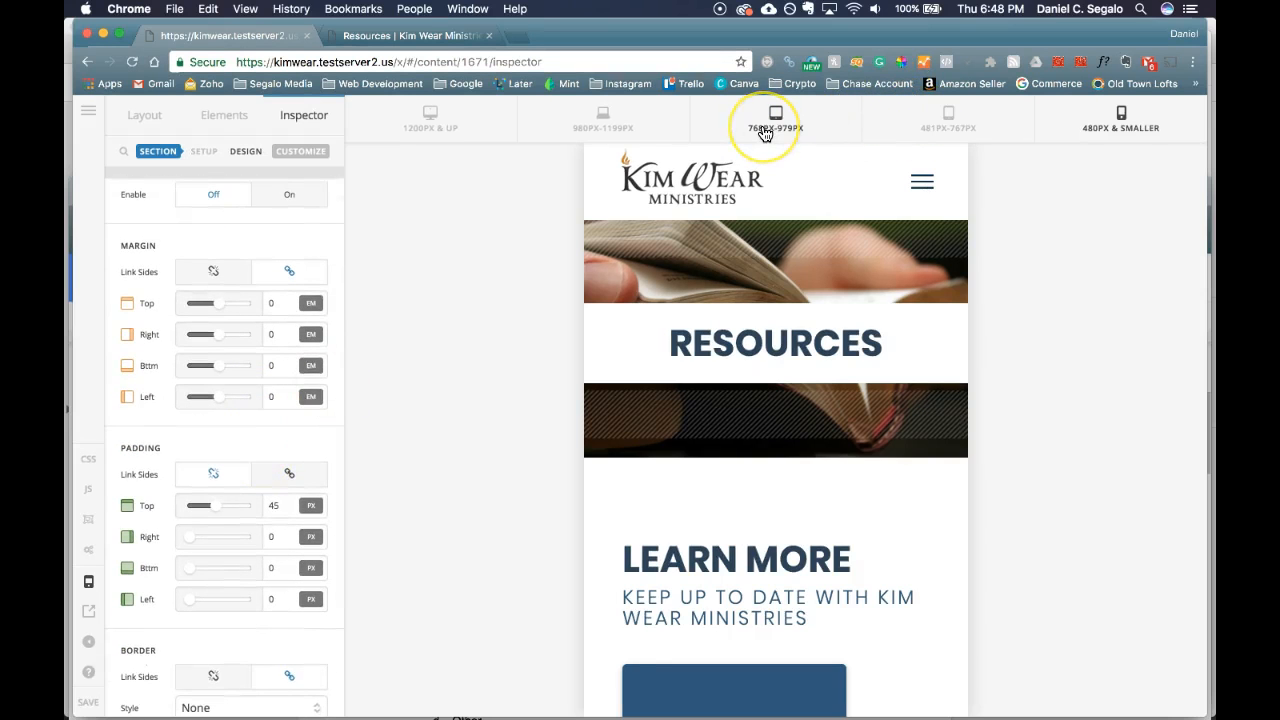
pyautogui.click(459, 130)
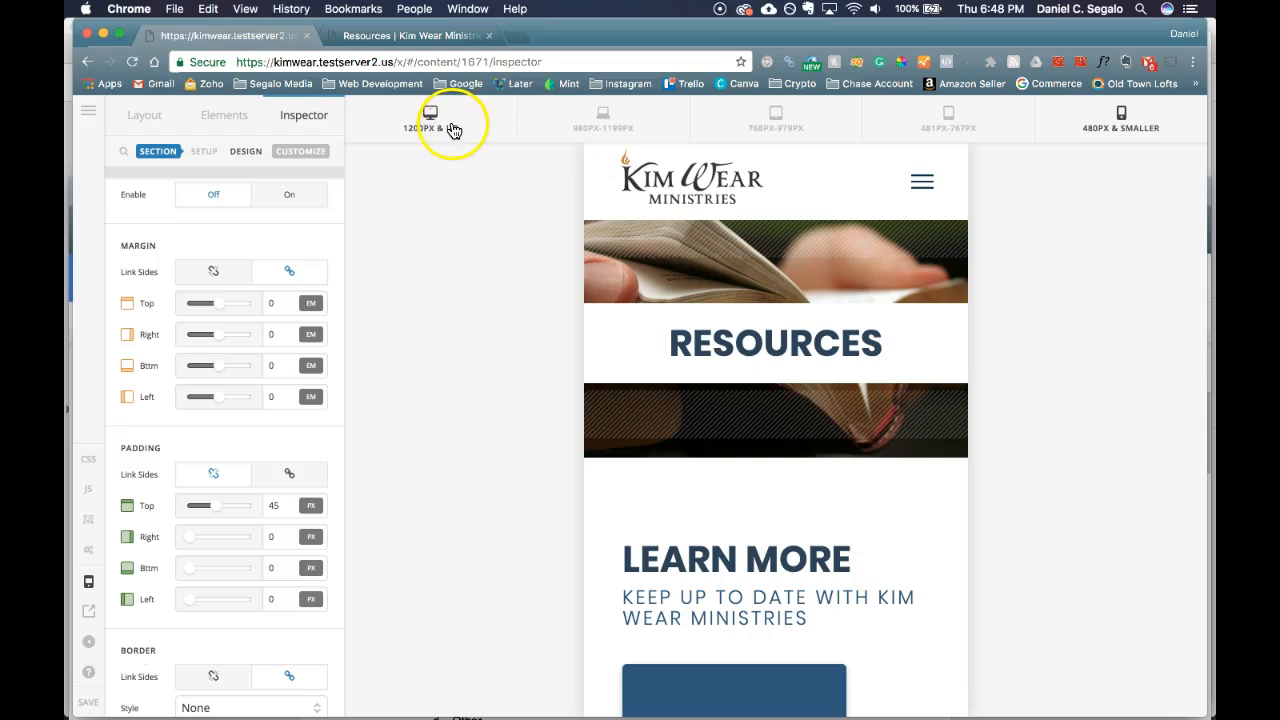
pyautogui.scroll(-5, 577, 418)
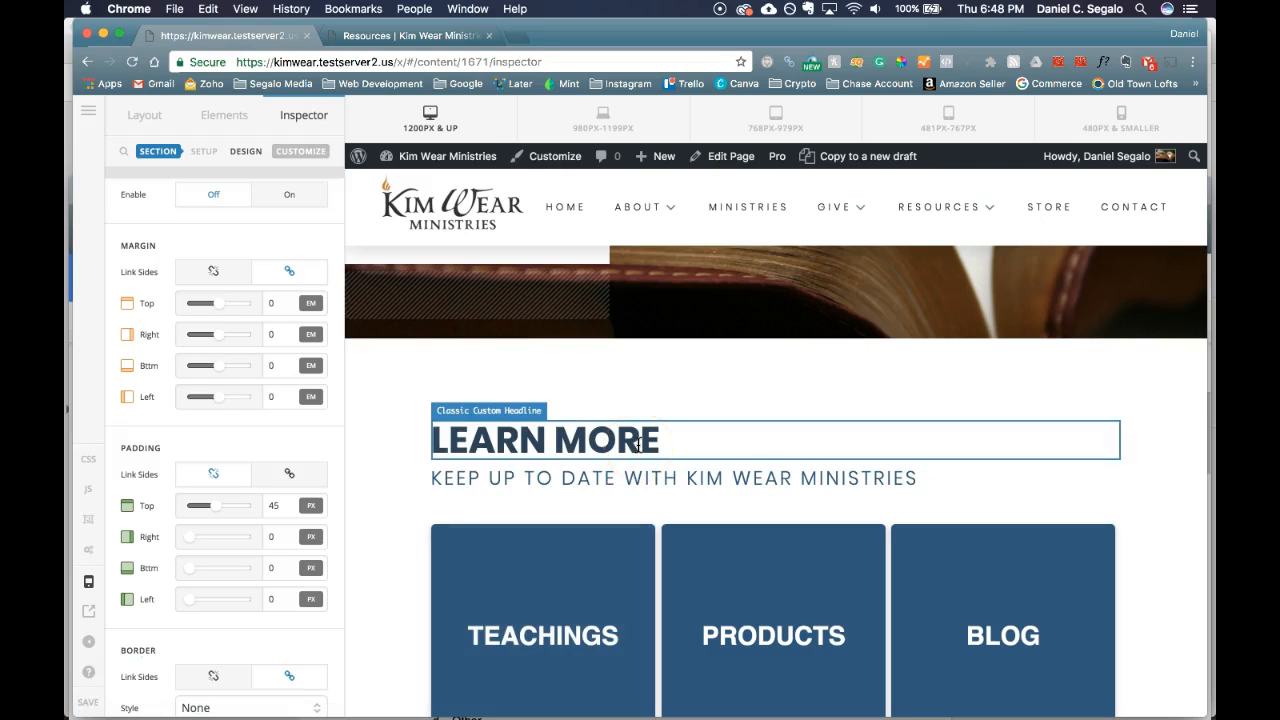
pyautogui.click(487, 428)
pyautogui.scroll(-10, 302, 589)
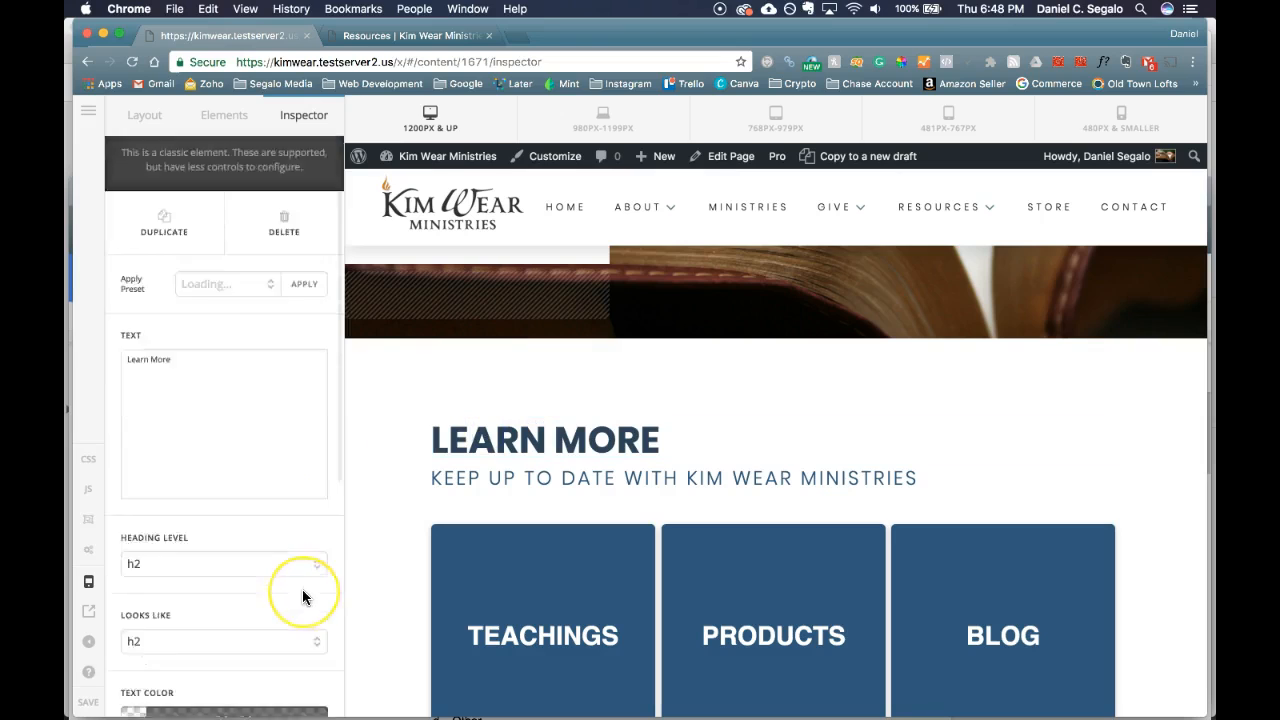
pyautogui.click(292, 597)
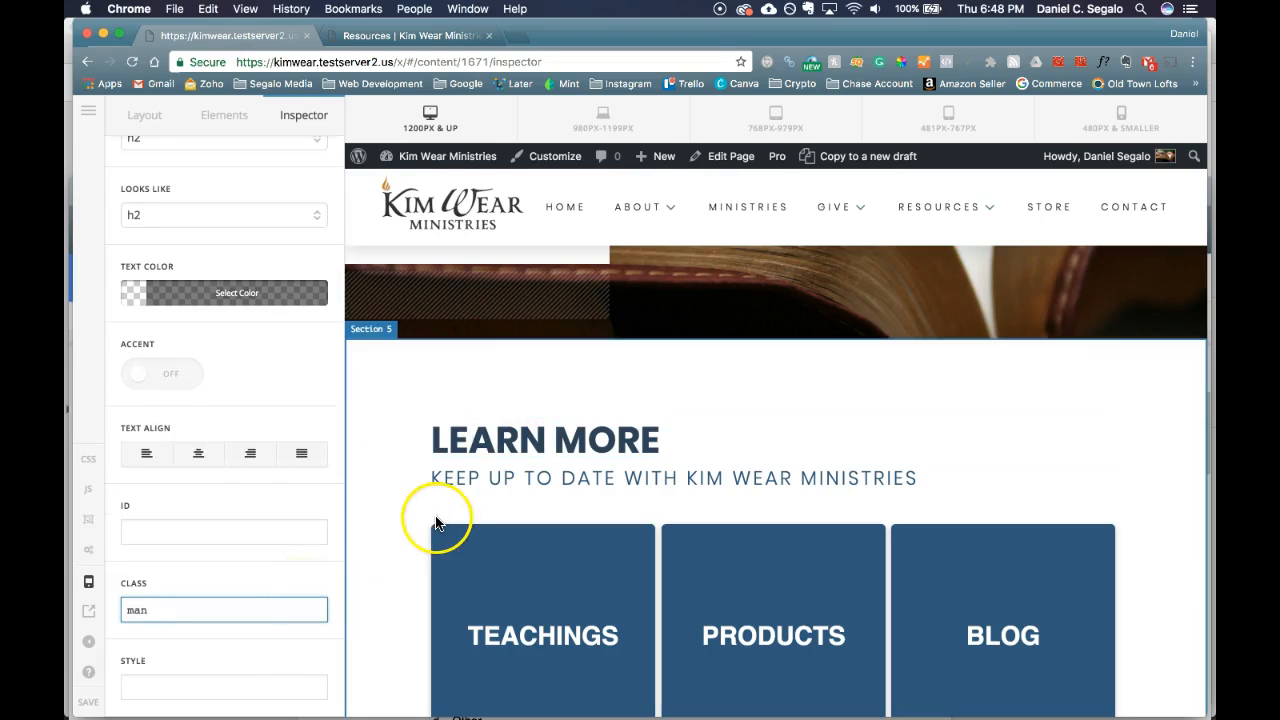
pyautogui.scroll(-1, 436, 523)
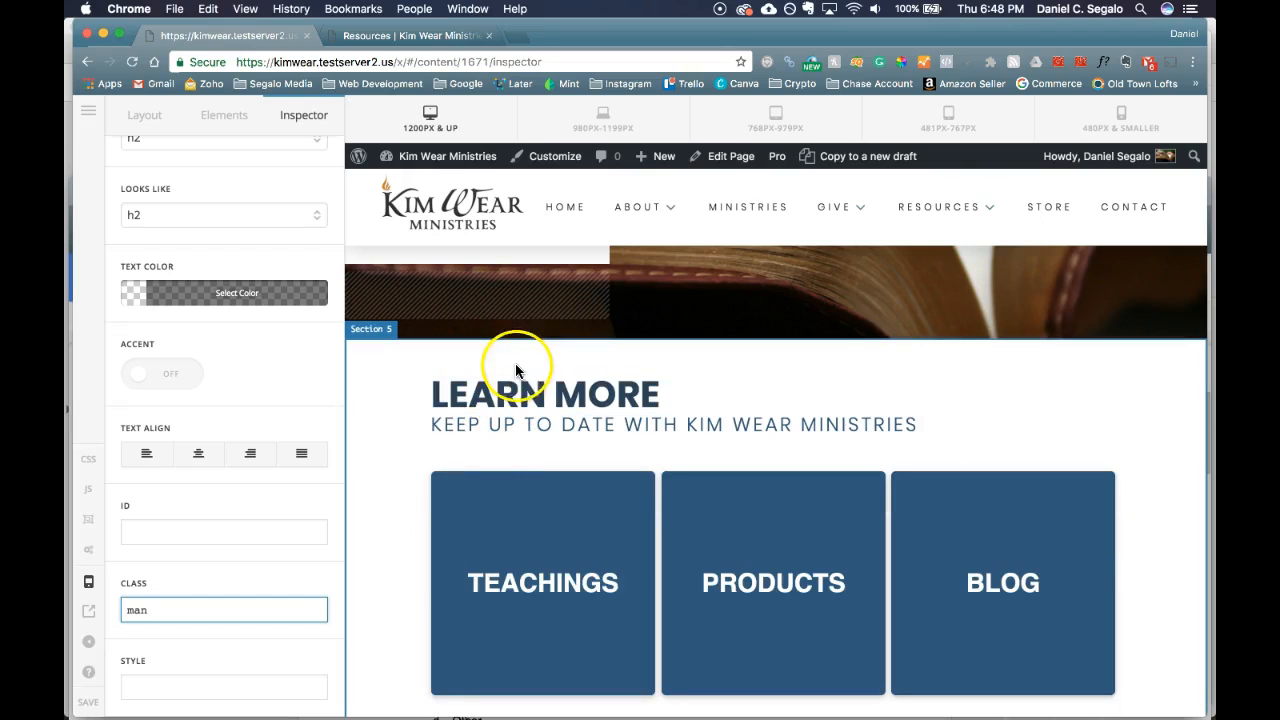
# Step: Reduce the Learn More section's top padding to 0 px
pyautogui.click(517, 353)
pyautogui.scroll(-3, 242, 522)
pyautogui.scroll(-5, 242, 522)
pyautogui.click(217, 491)
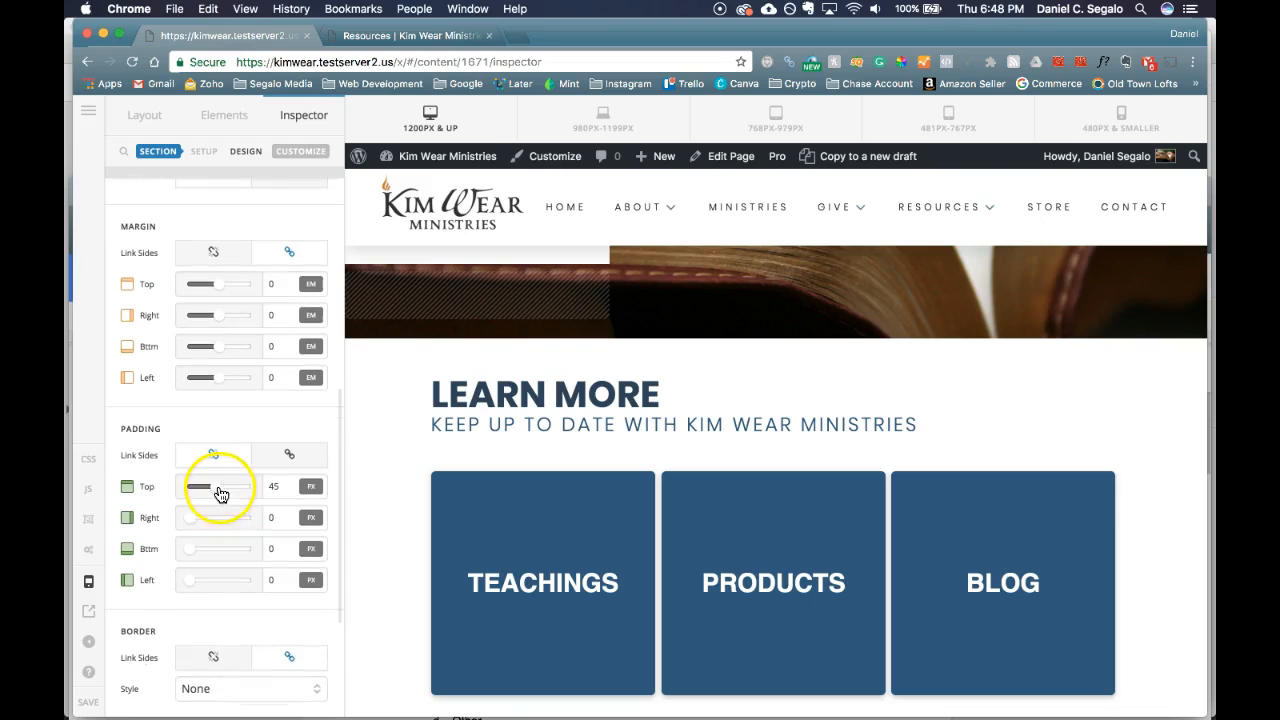
pyautogui.moveTo(198, 490); pyautogui.dragTo(177, 490)
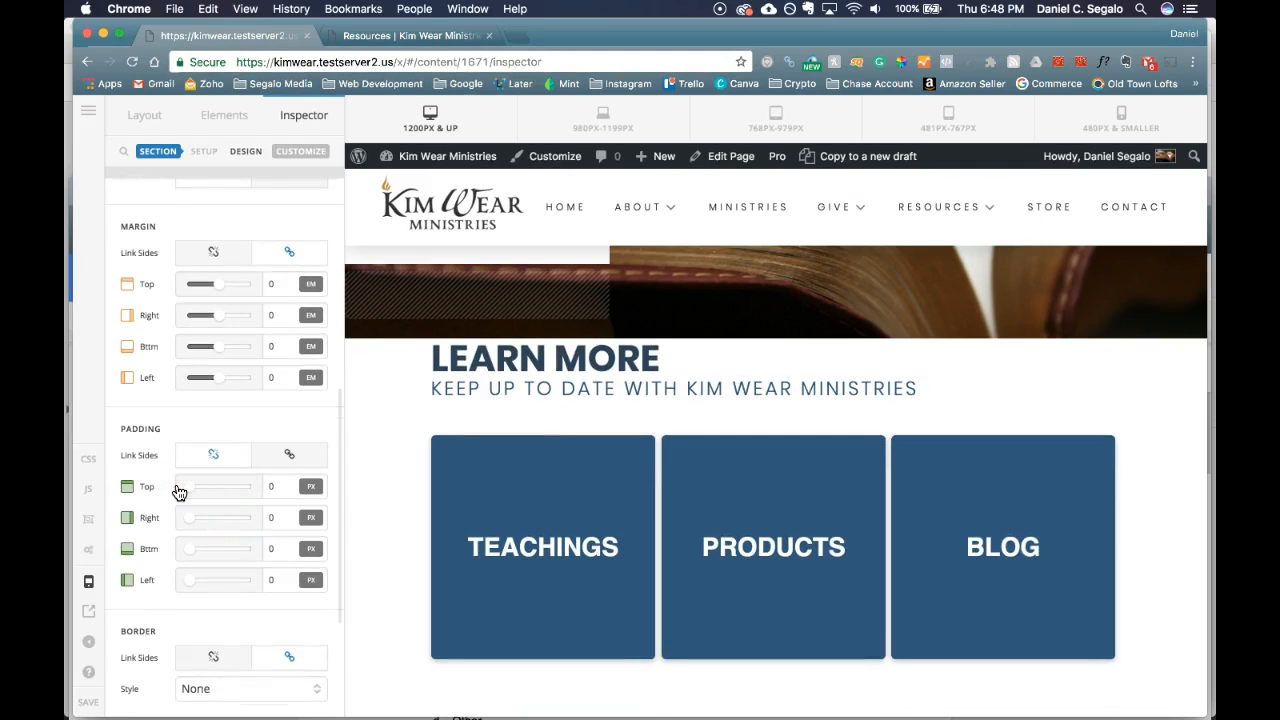
# Step: Set the Learn More section's top padding to 30 px and compare it in the 480px & smaller and 1200px & up previews
pyautogui.click(931, 175)
pyautogui.click(1097, 126)
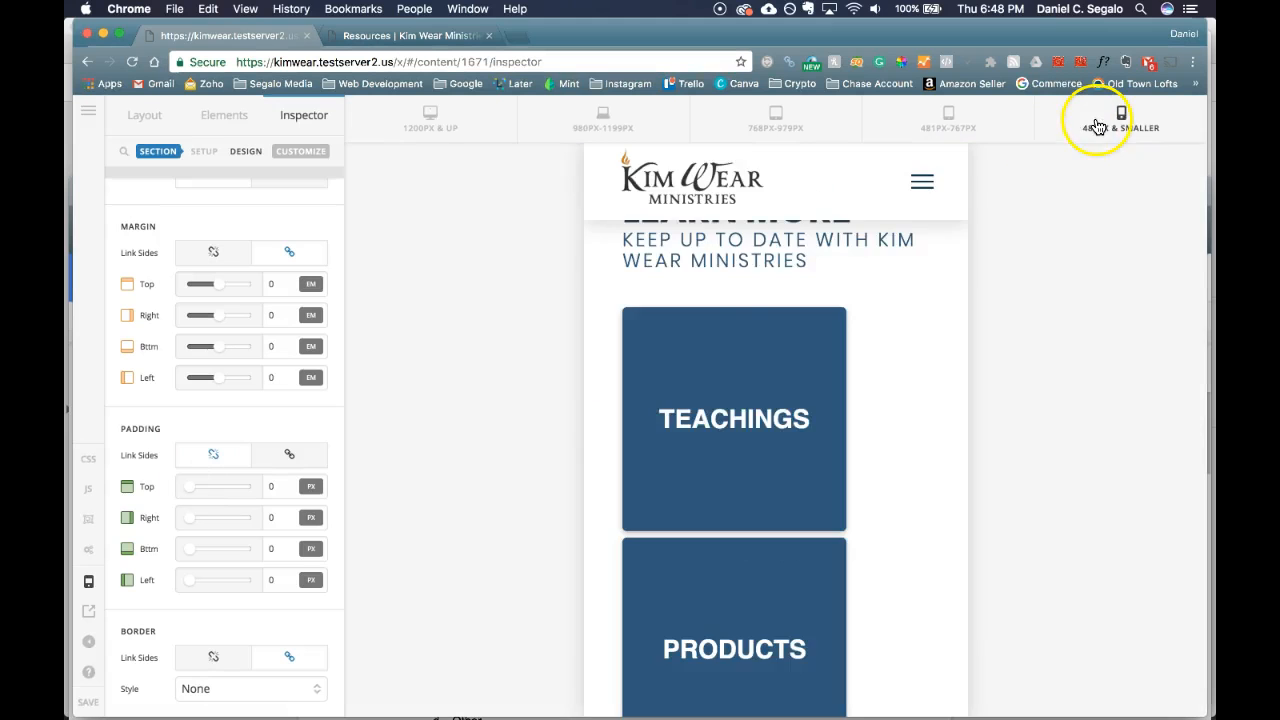
pyautogui.scroll(2, 737, 363)
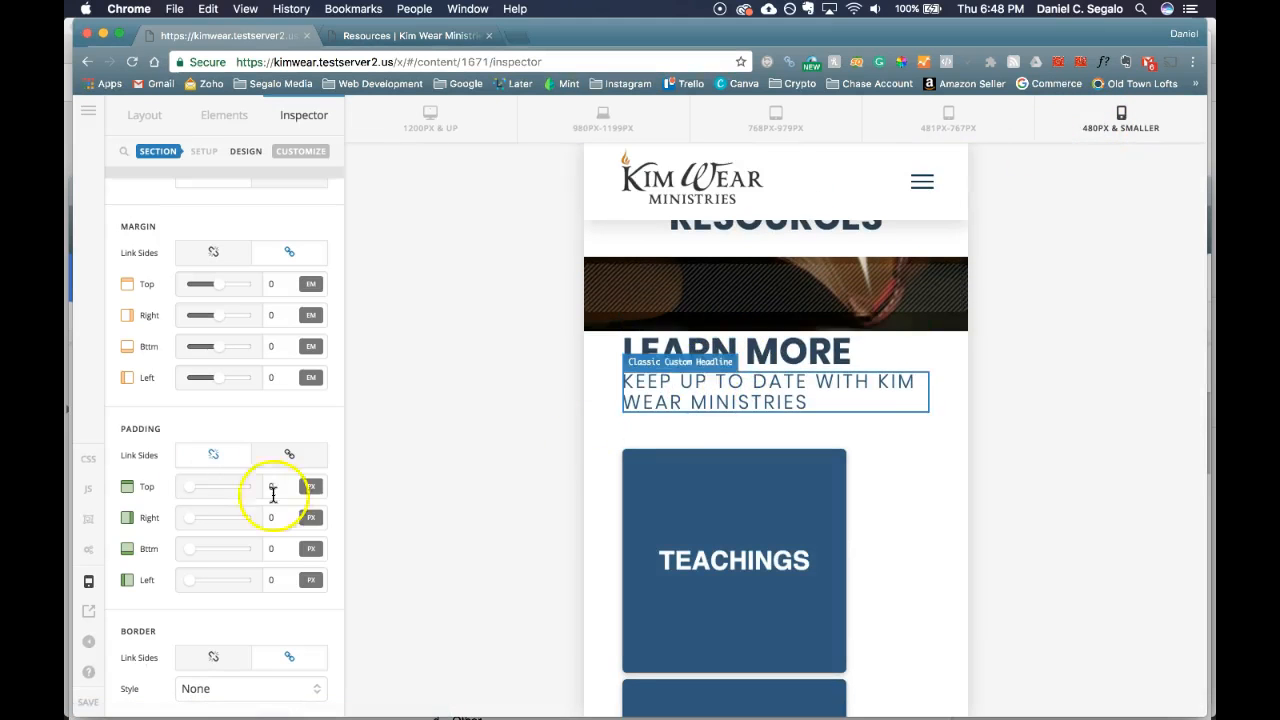
pyautogui.click(268, 489)
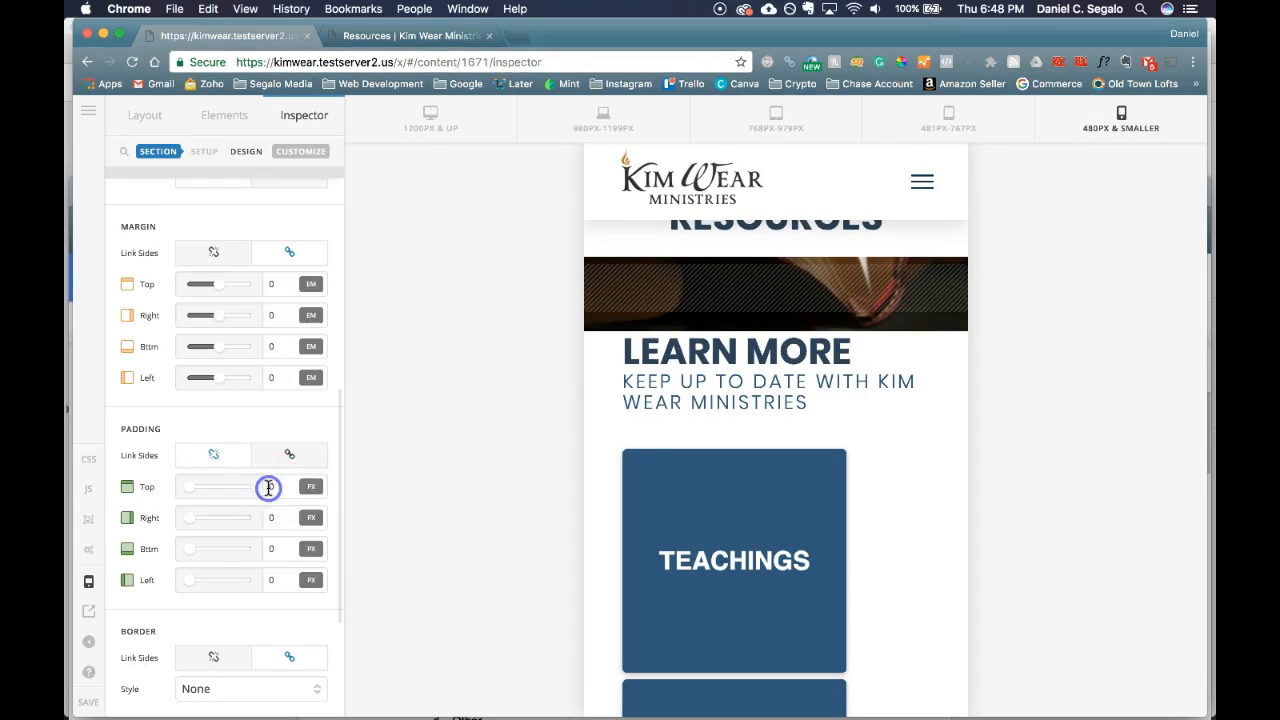
pyautogui.write('2')
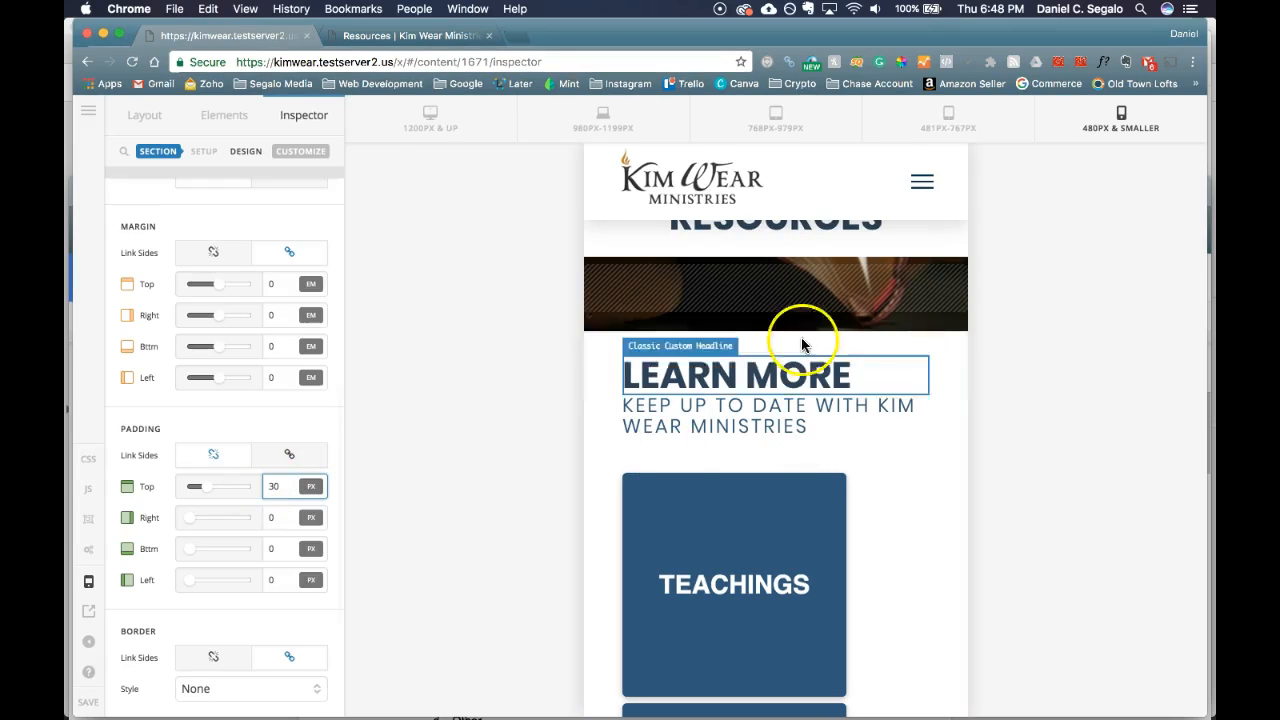
pyautogui.click(488, 137)
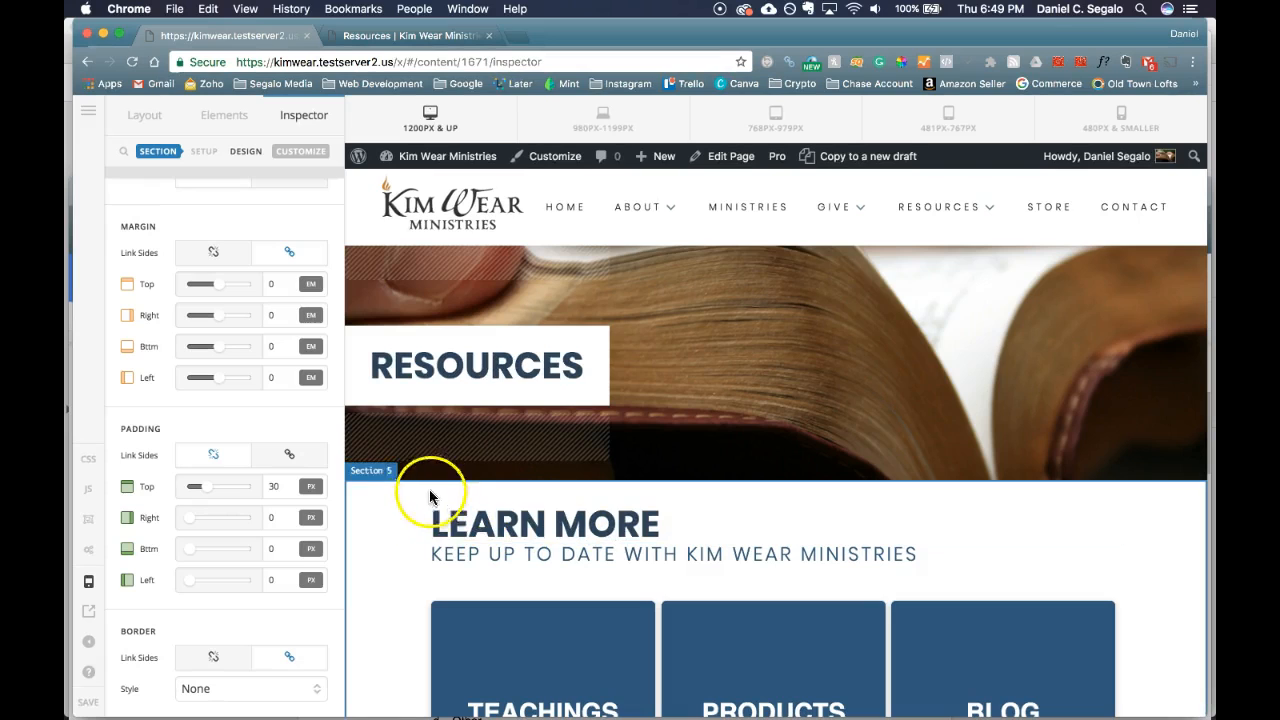
# Step: Insert a vertical Gap element above the Learn More headline and set its size to 70 px
pyautogui.click(228, 118)
pyautogui.write('gap')
pyautogui.moveTo(219, 203)
pyautogui.mouseDown()
pyautogui.moveTo(193, 211)
pyautogui.moveTo(437, 466)
pyautogui.moveTo(494, 546)
pyautogui.moveTo(508, 520)
pyautogui.mouseUp()
pyautogui.moveTo(195, 440); pyautogui.dragTo(229, 440)
pyautogui.click(512, 530)
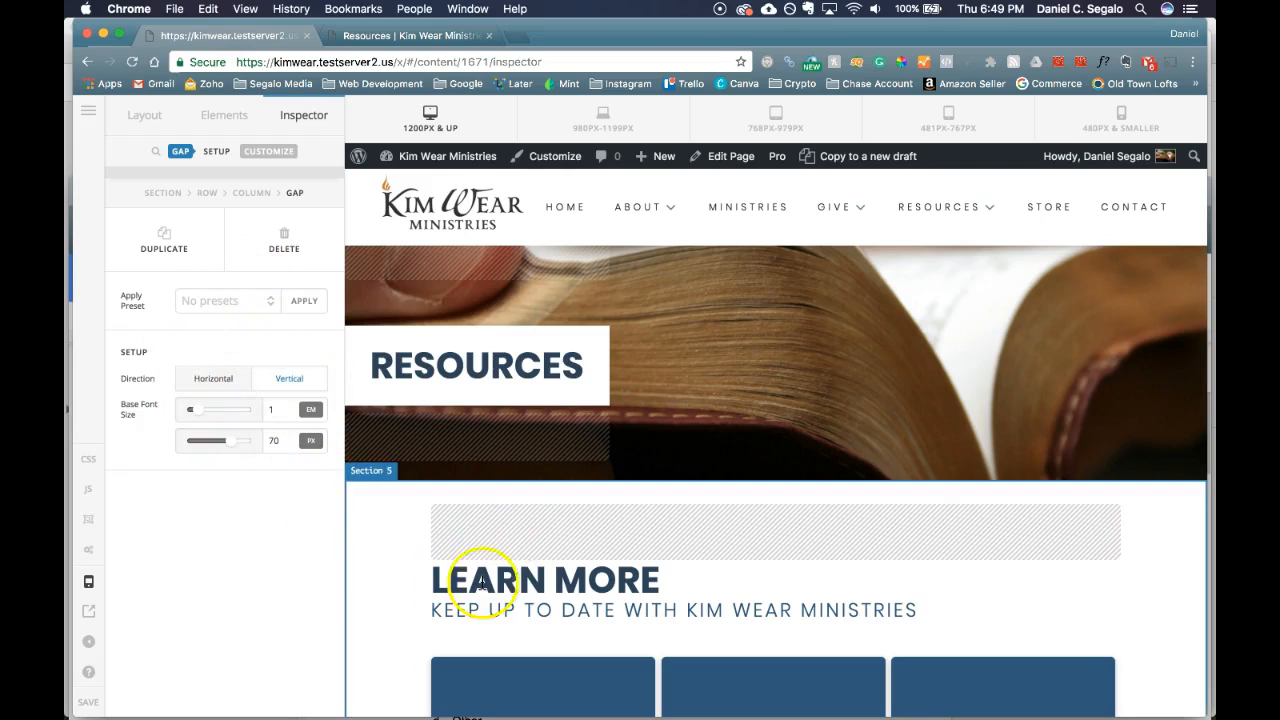
# Step: Hide the gap at the 768px-979px, 481px-767px and 480px & smaller breakpoints and compare the phone preview with and without it
pyautogui.click(276, 154)
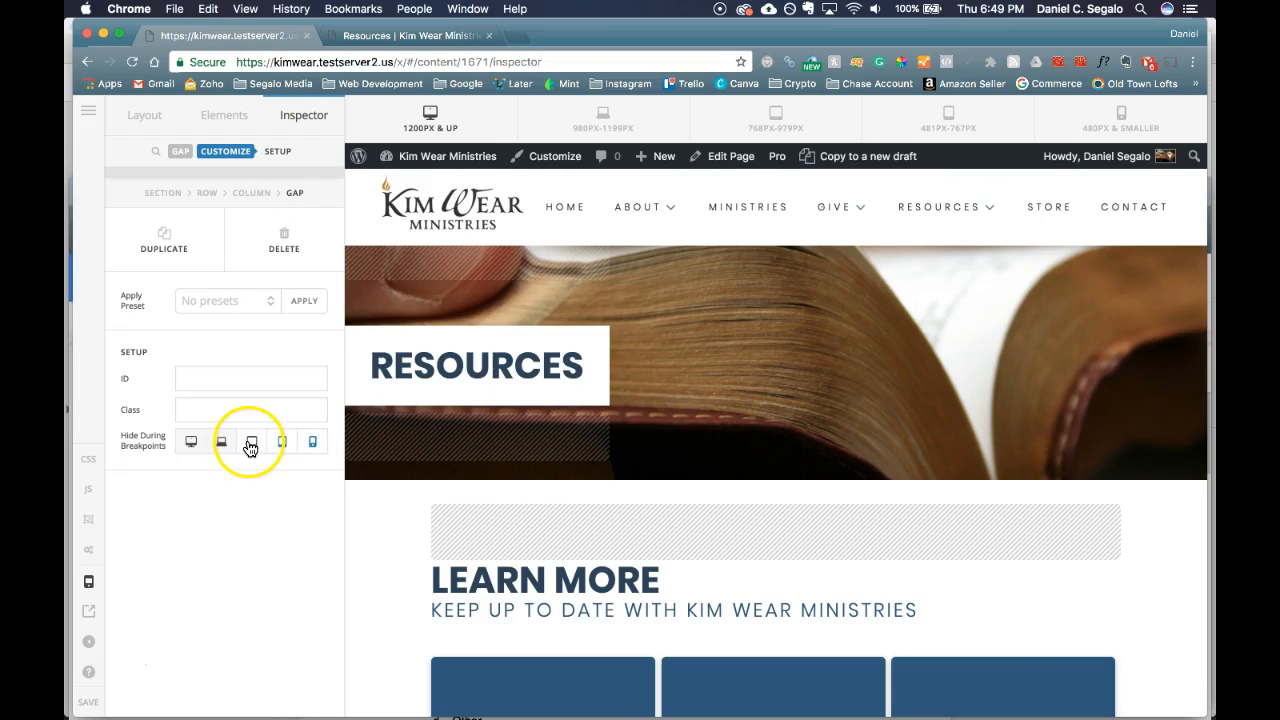
pyautogui.click(1108, 118)
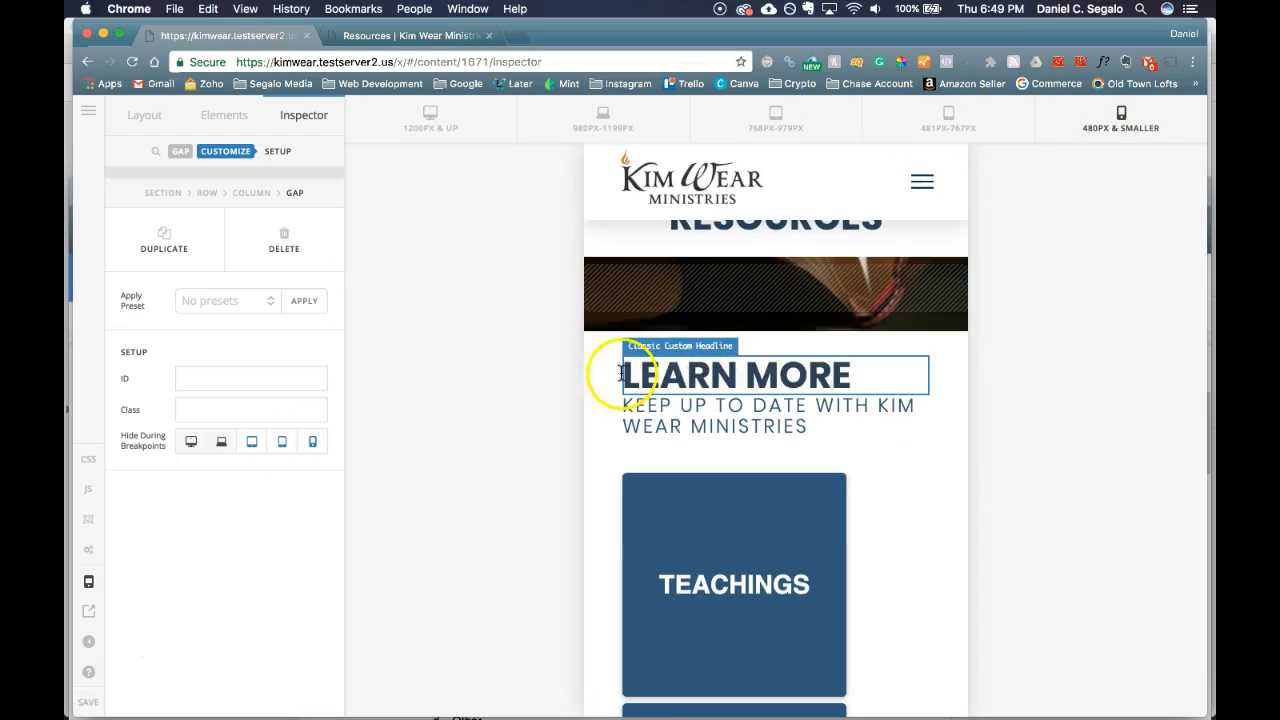
pyautogui.click(309, 452)
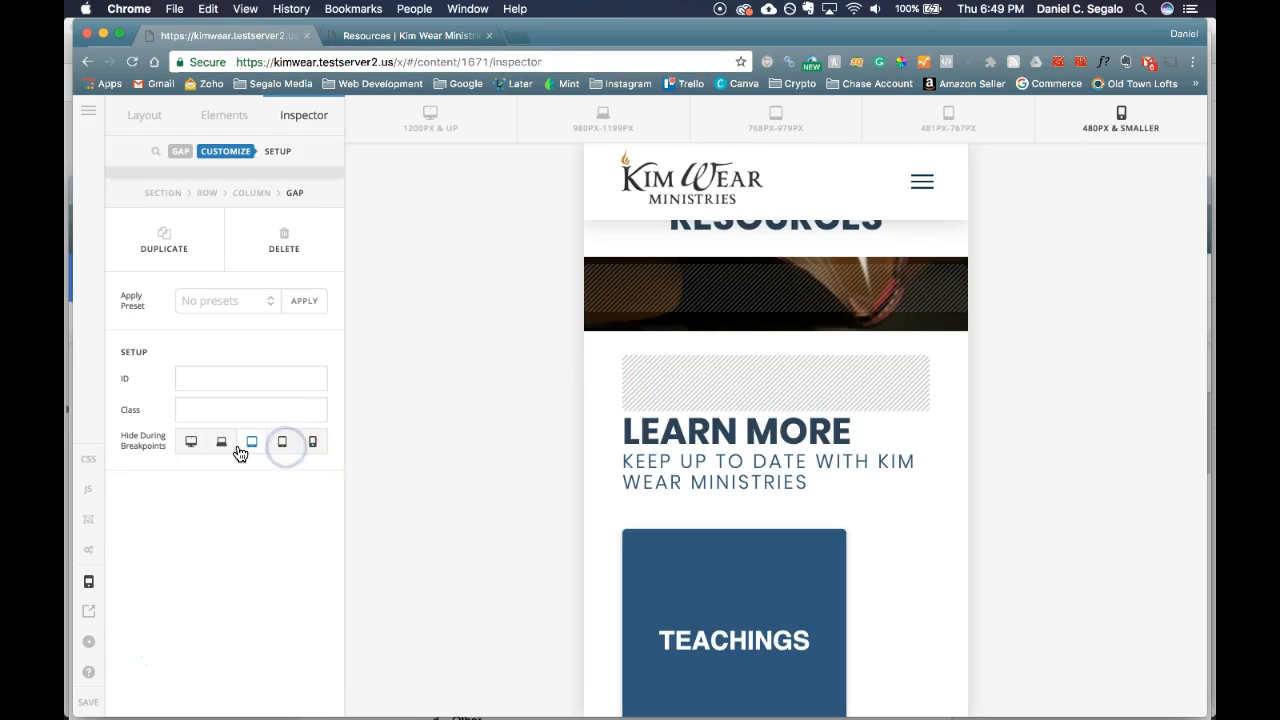
pyautogui.click(284, 441)
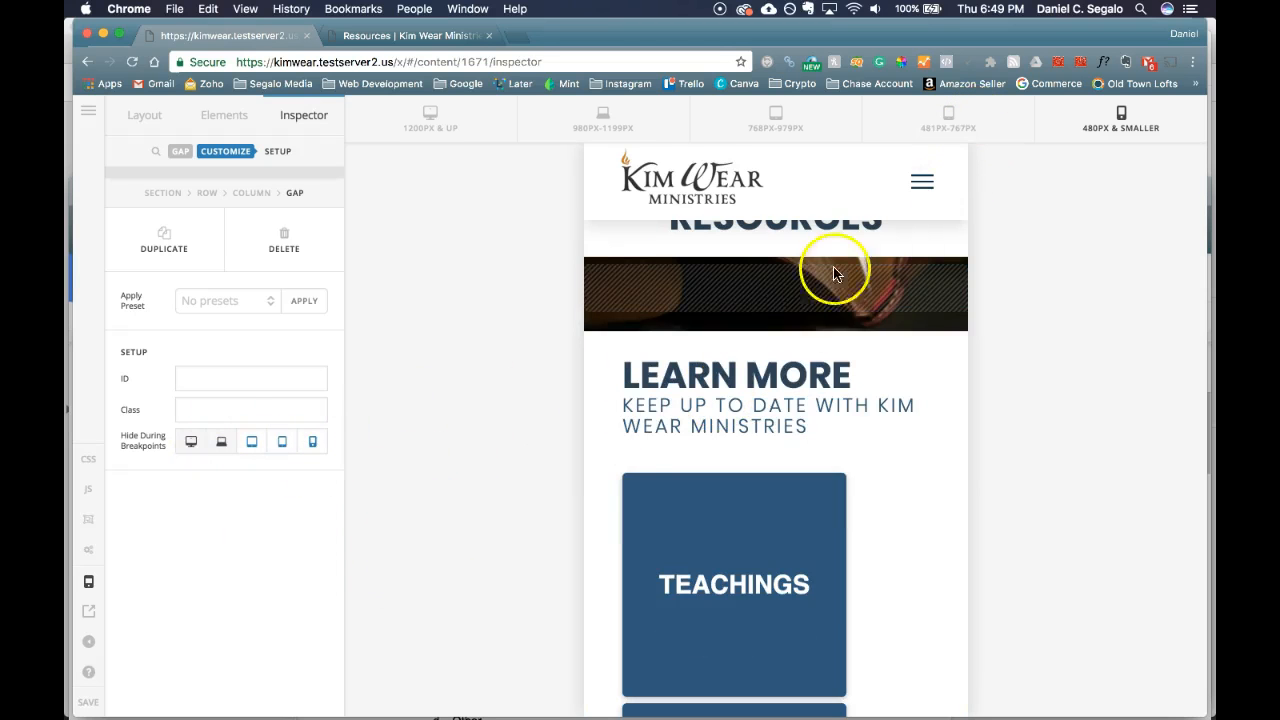
# Step: Examine the spacing from the Resources header to the Learn More section and its buttons in the 480px & smaller preview
pyautogui.scroll(-10, 771, 386)
pyautogui.scroll(9, 773, 390)
pyautogui.scroll(3, 700, 370)
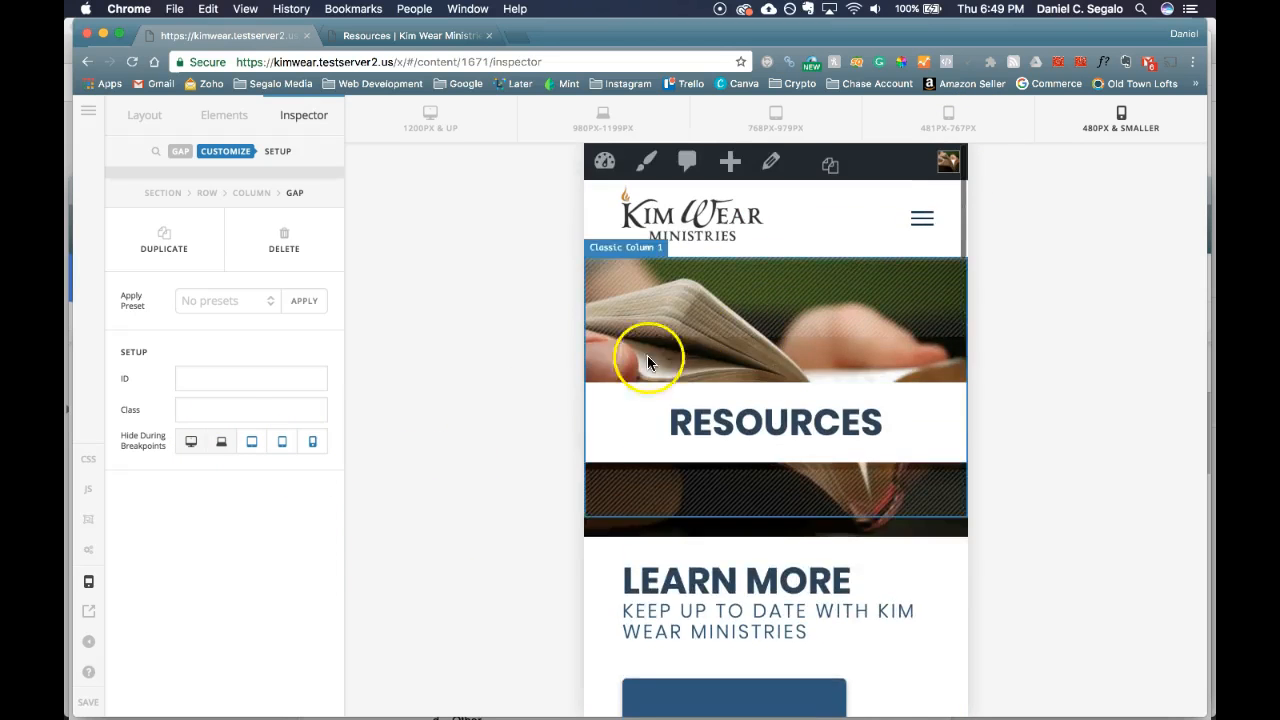
pyautogui.scroll(-2, 871, 491)
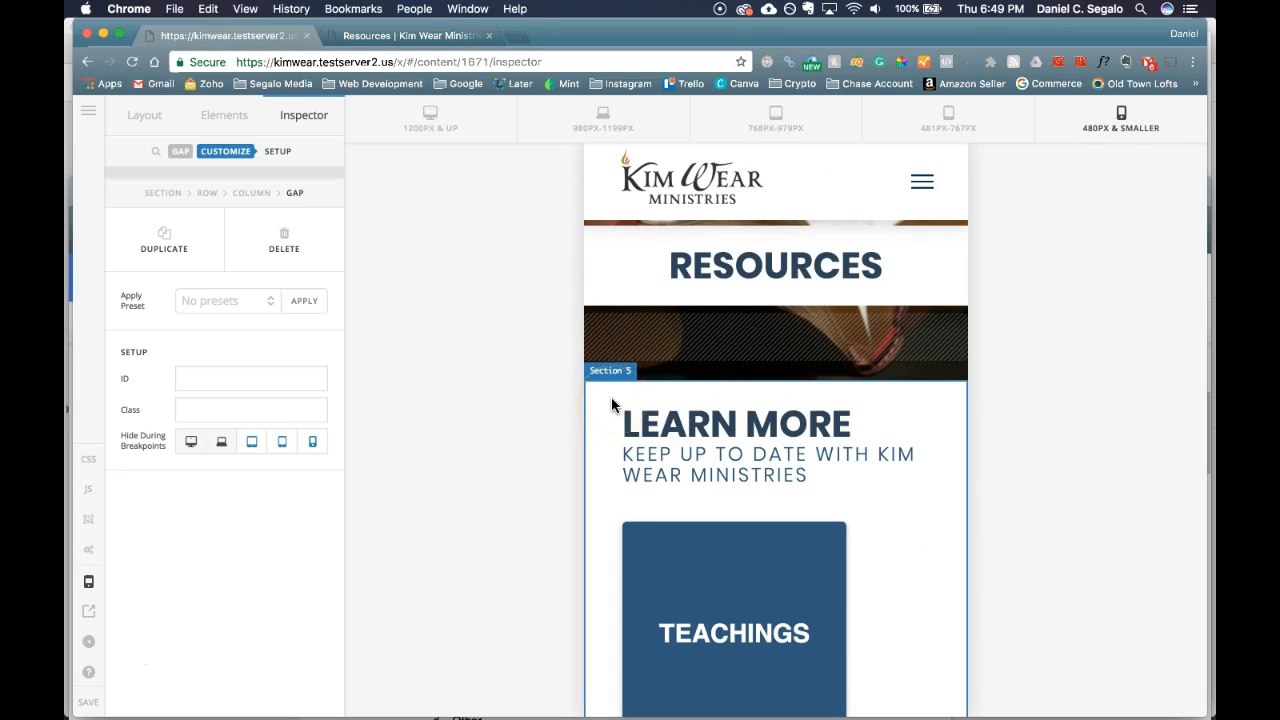
pyautogui.click(278, 510)
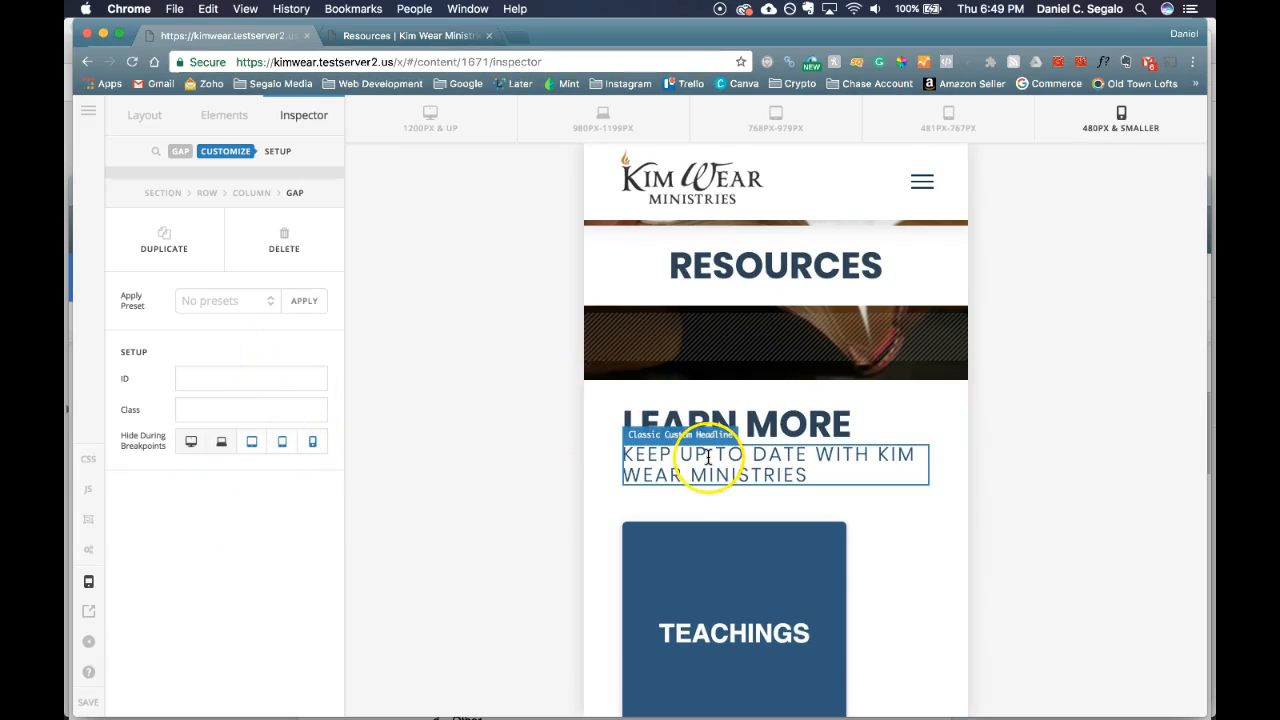
pyautogui.scroll(-3, 708, 457)
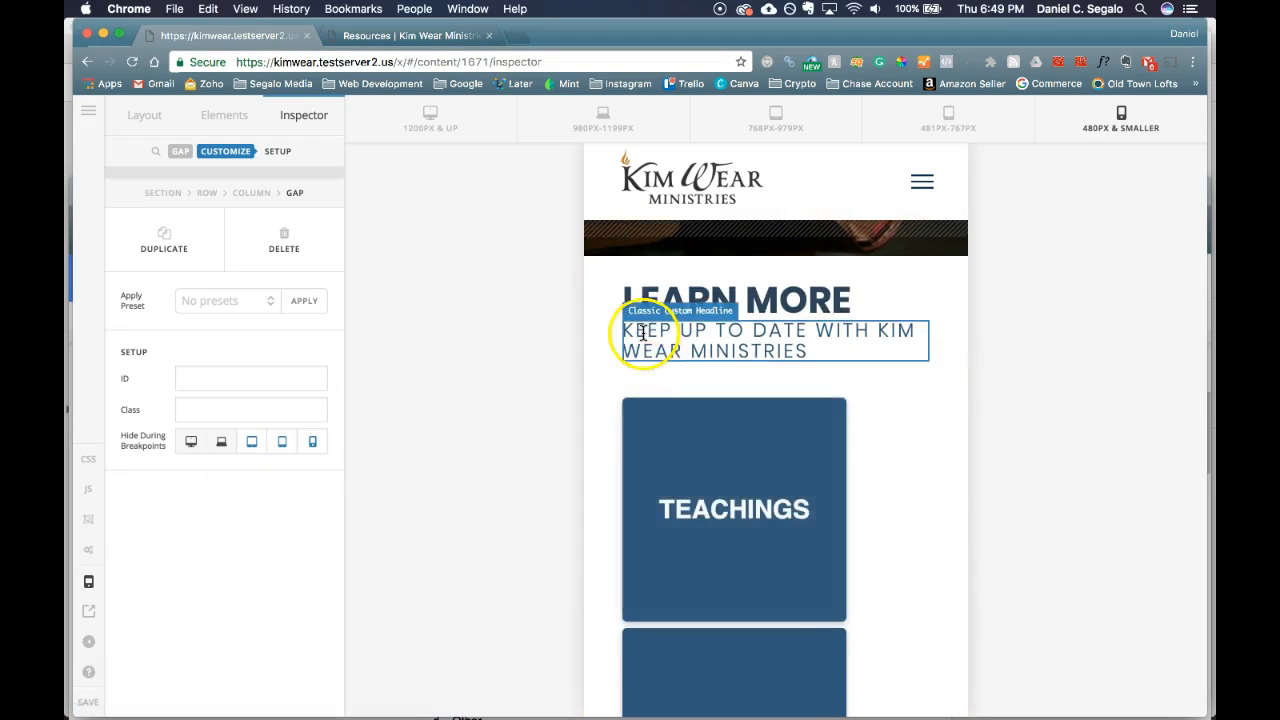
pyautogui.scroll(5, 642, 333)
pyautogui.scroll(-1, 733, 416)
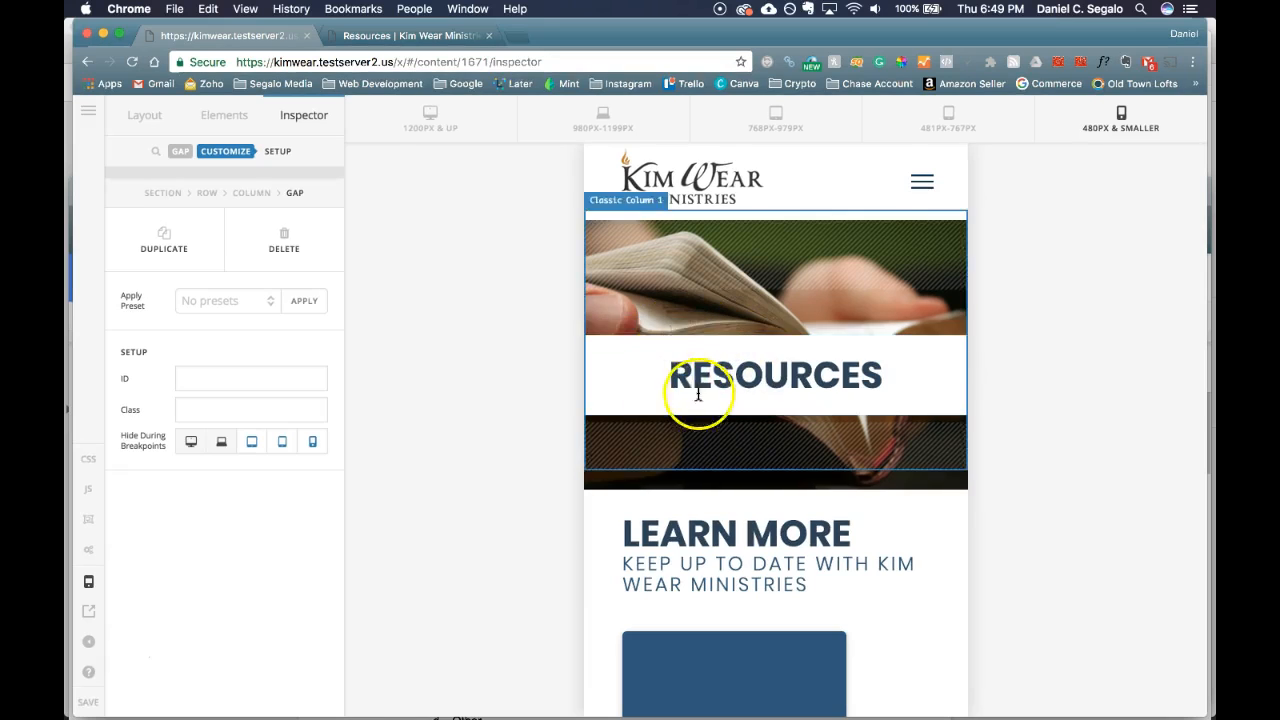
# Step: Duplicate the Resources headline in the header section in the 1200px & up preview
pyautogui.click(451, 128)
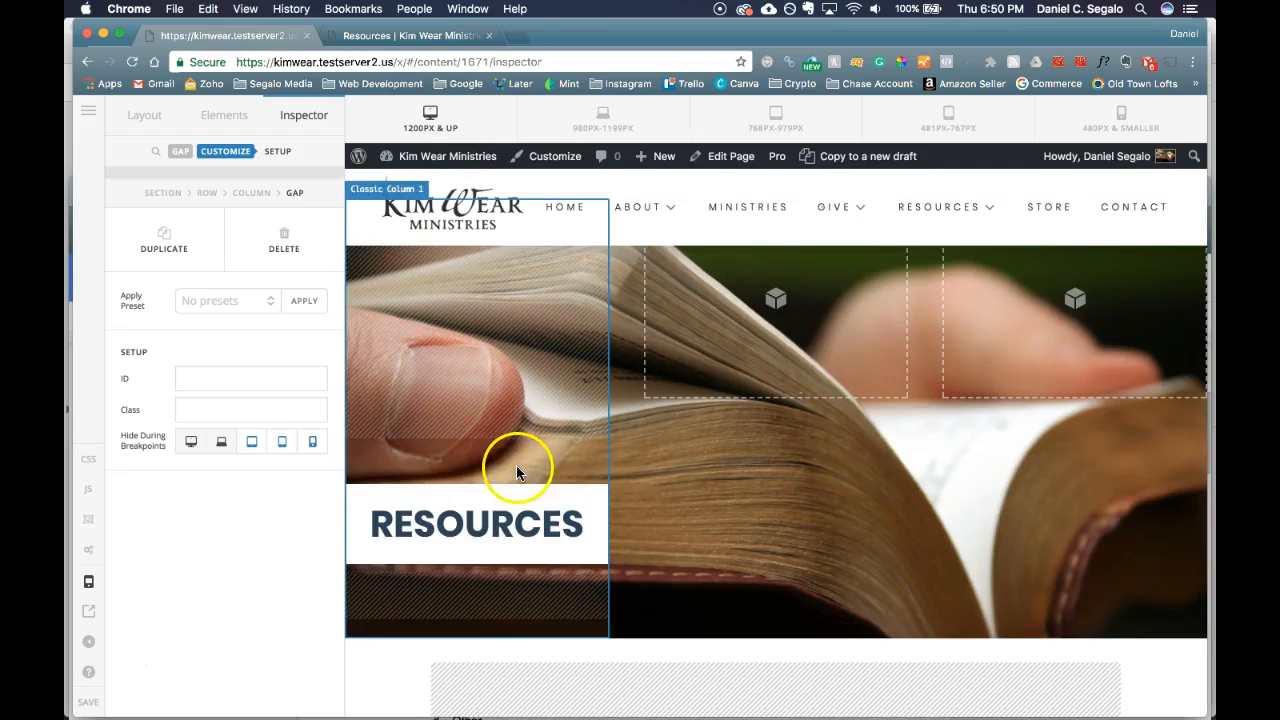
pyautogui.click(530, 537)
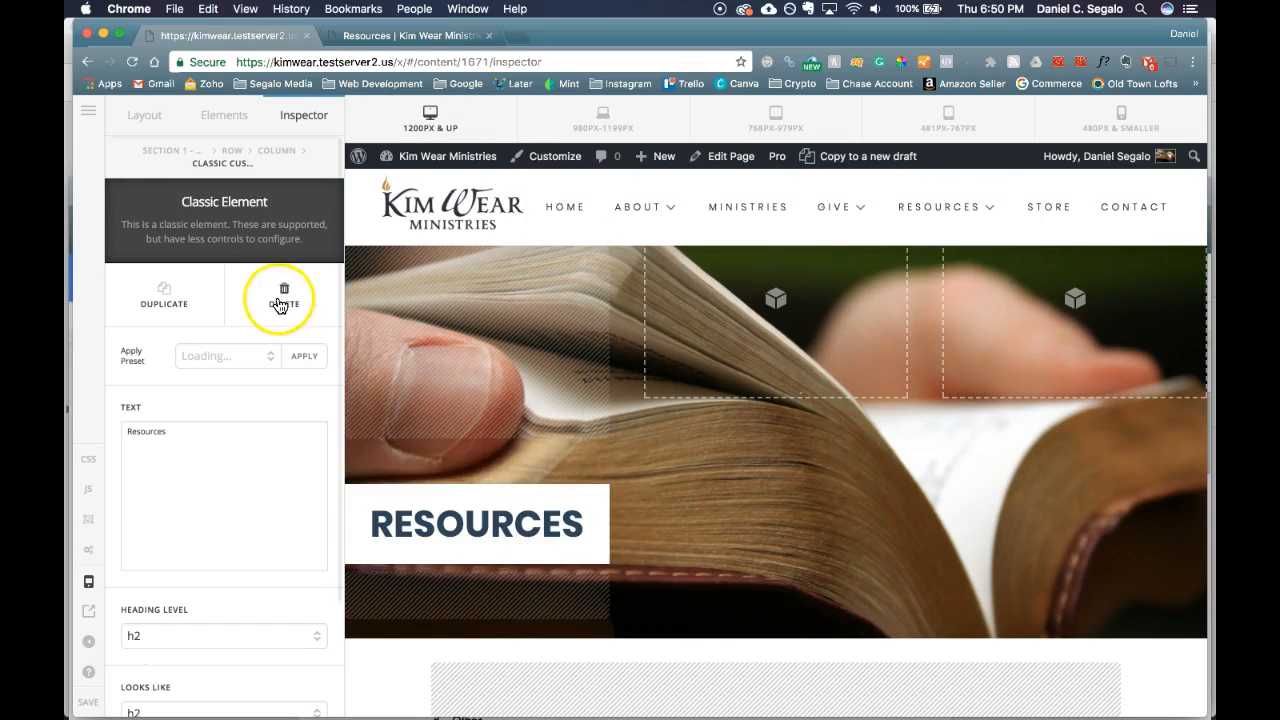
pyautogui.click(165, 298)
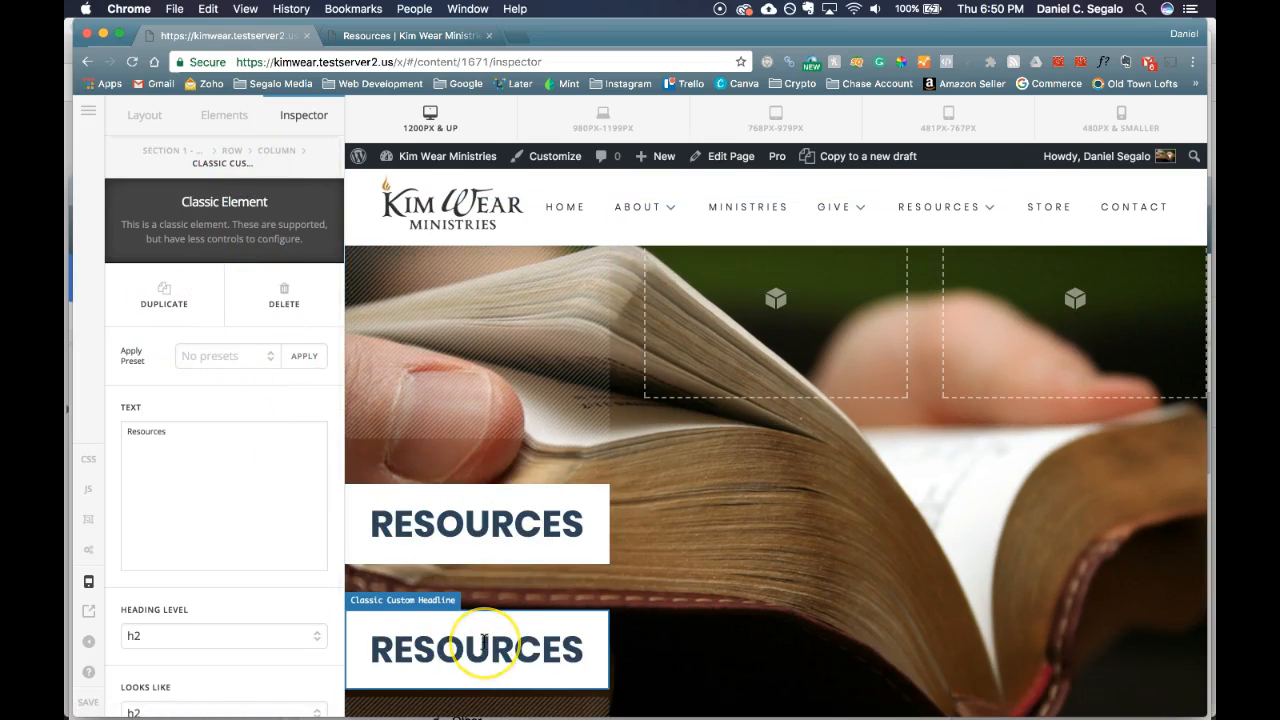
# Step: Delete the duplicated Resources headline from the header section
pyautogui.click(483, 643)
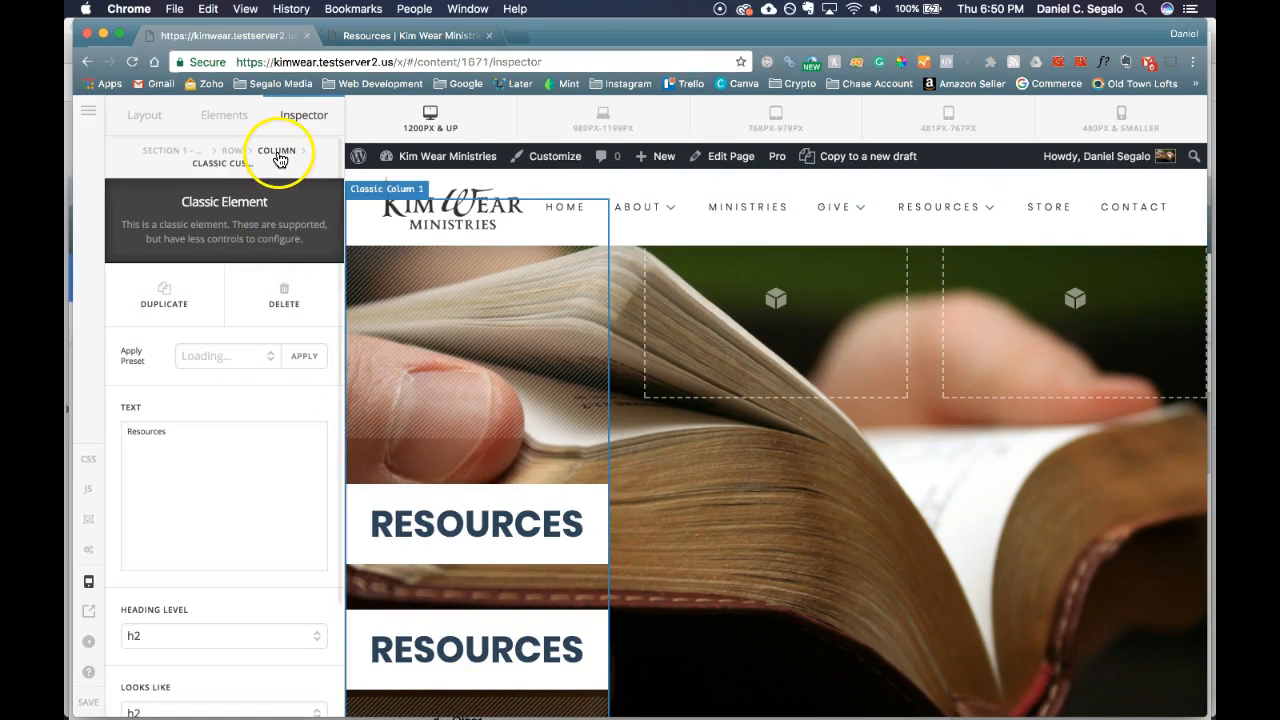
pyautogui.scroll(-8, 286, 243)
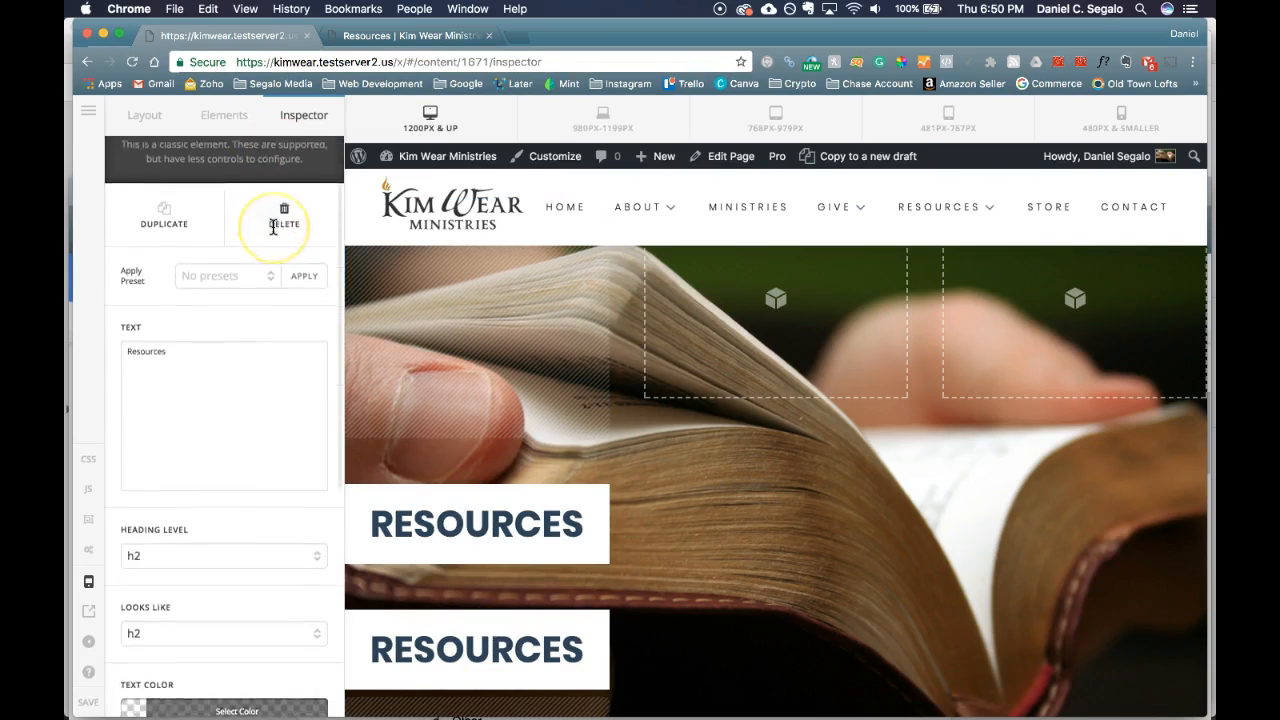
pyautogui.scroll(-10, 273, 227)
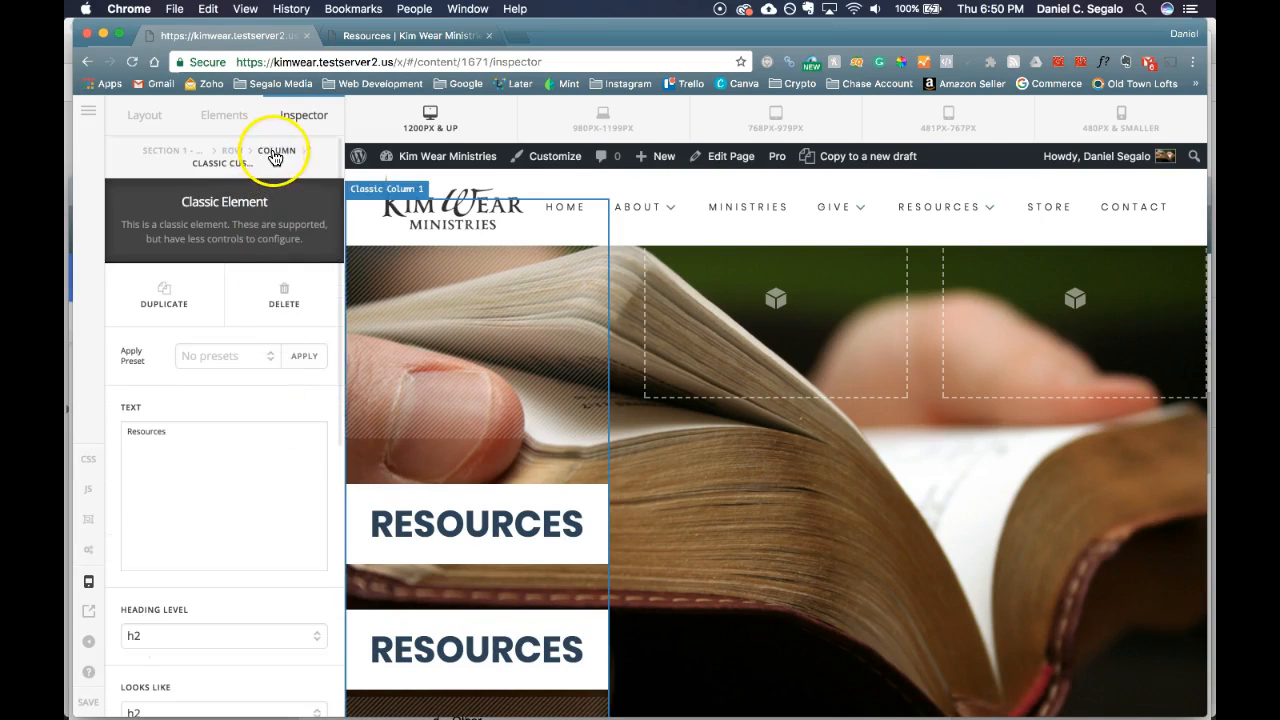
pyautogui.scroll(-10, 243, 371)
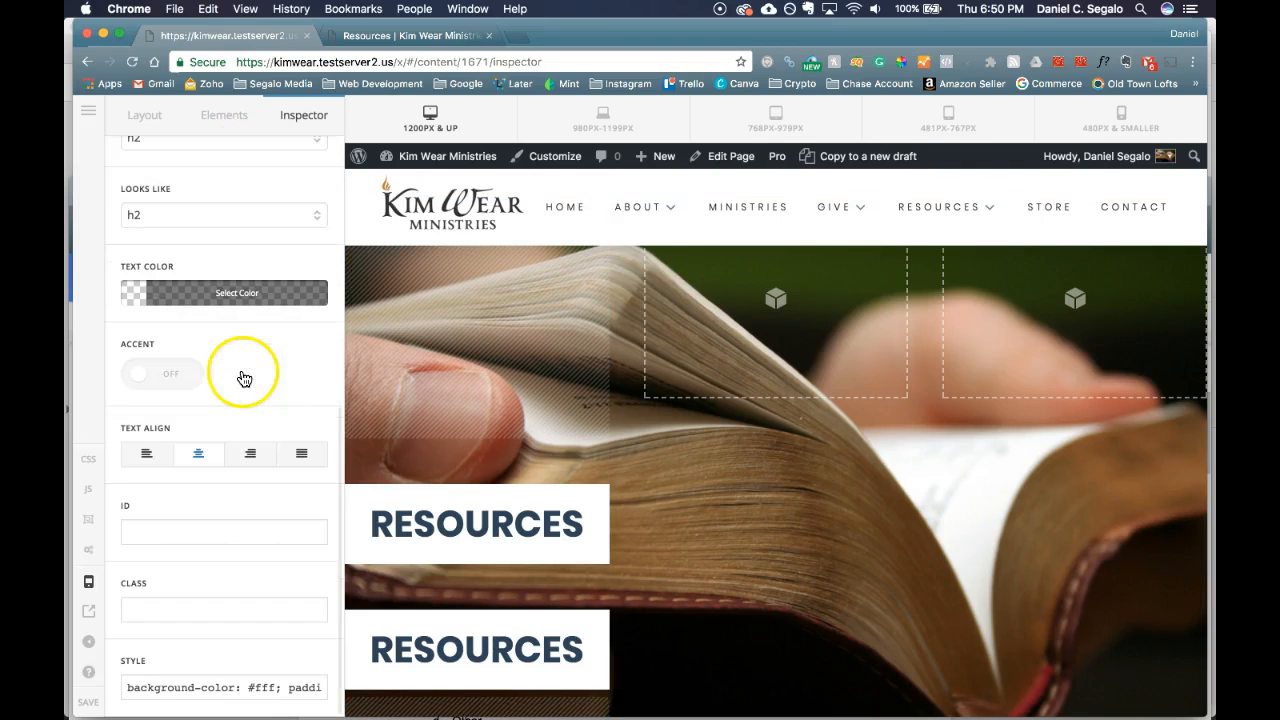
pyautogui.scroll(10, 260, 440)
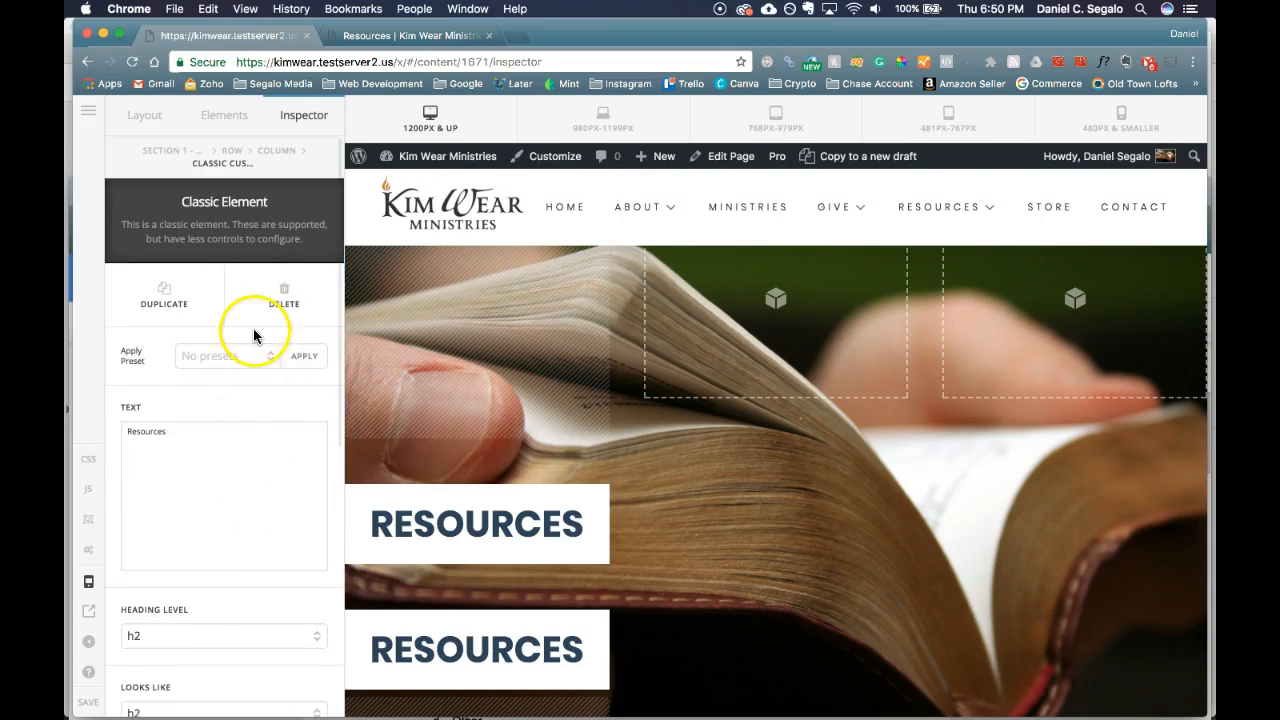
pyautogui.click(286, 310)
pyautogui.click(580, 450)
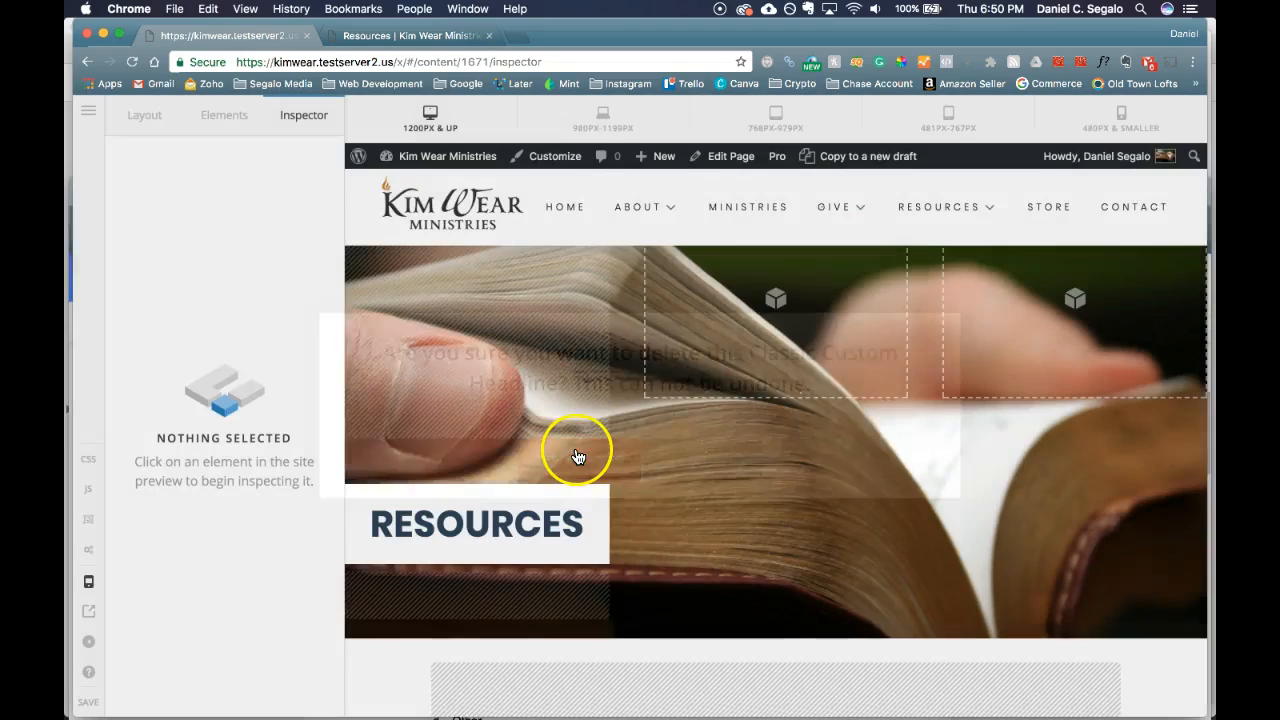
# Step: Save the page and reload the live Resources page in the other browser tab
pyautogui.scroll(-5, 643, 494)
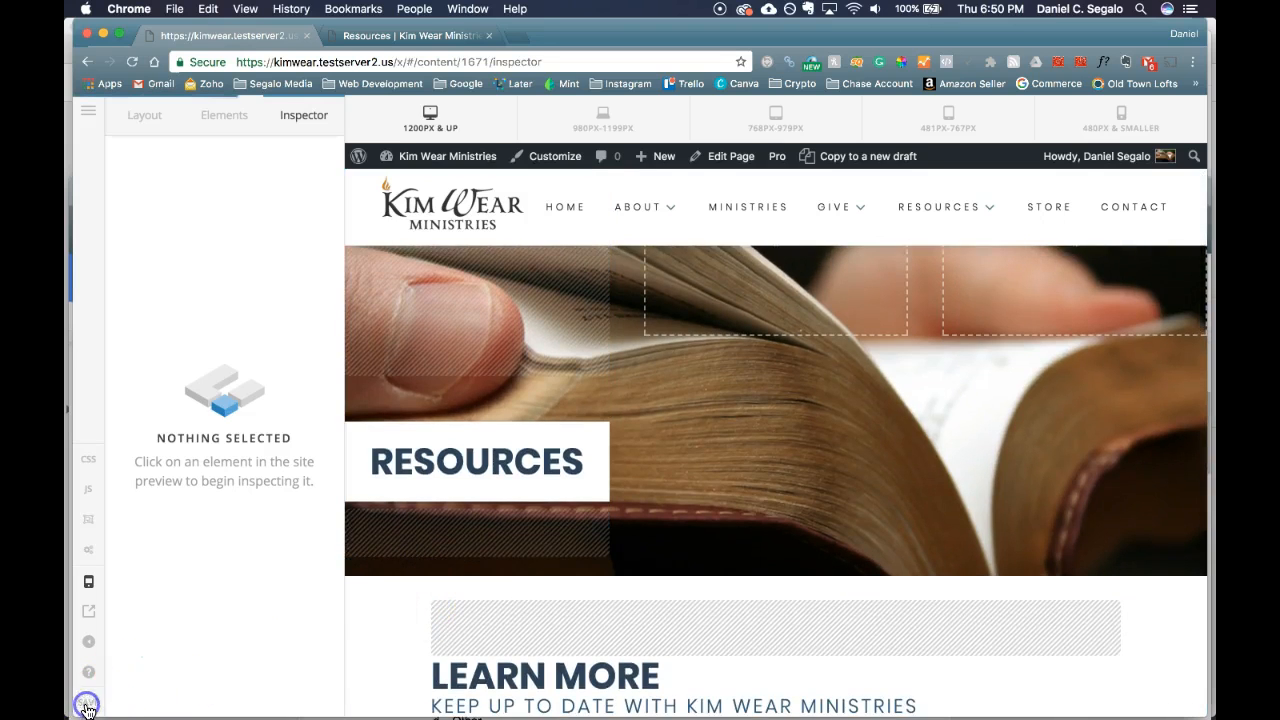
pyautogui.click(86, 706)
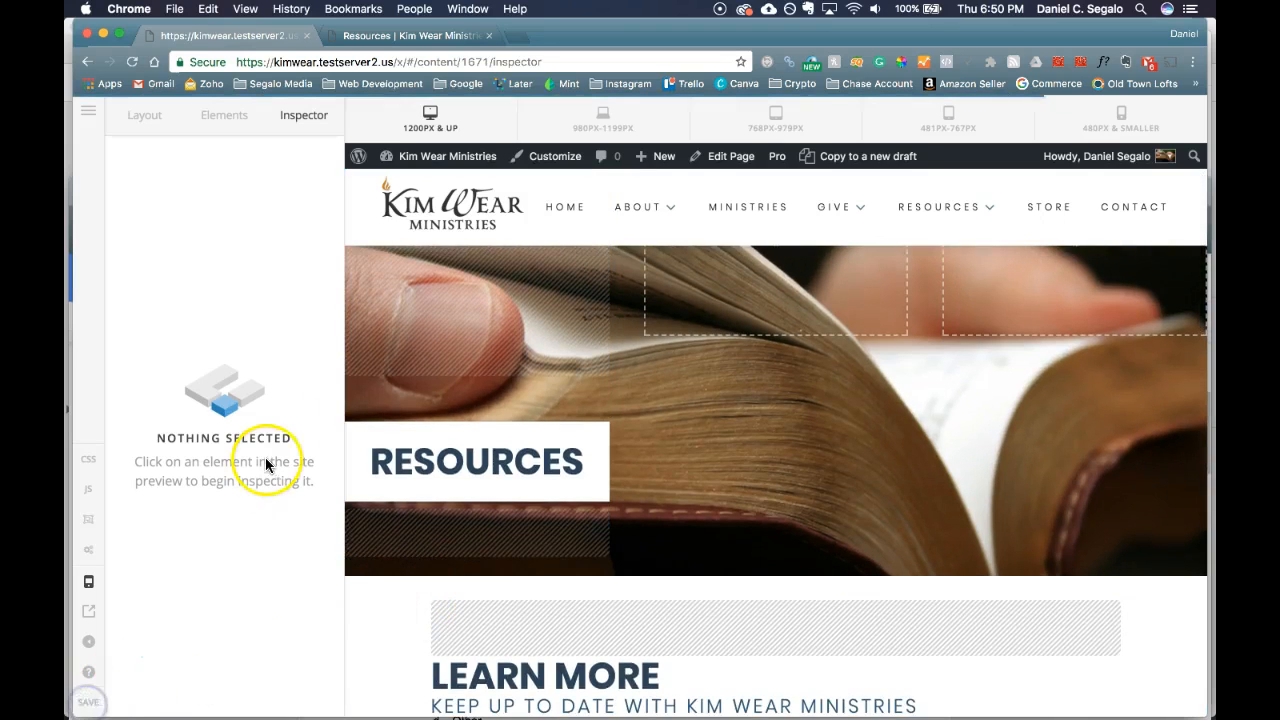
pyautogui.click(442, 38)
pyautogui.press('super+r')
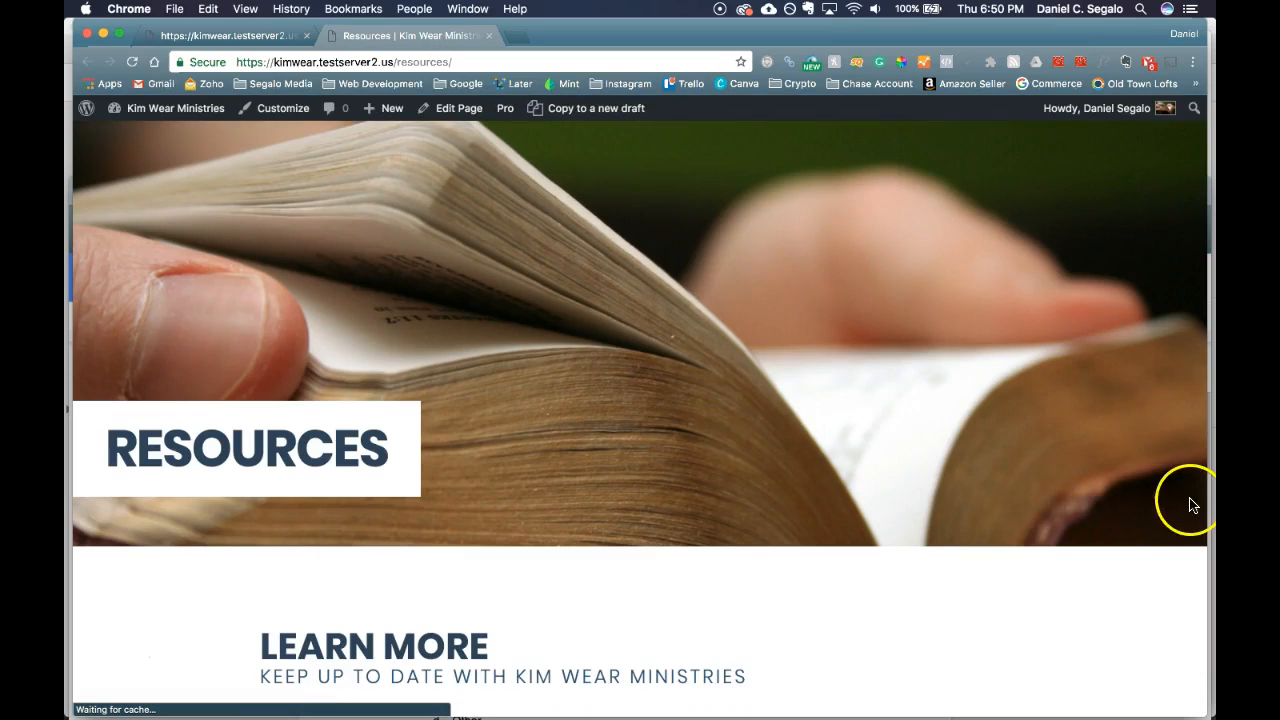
# Step: Narrow the browser window to phone width, examine the live Resources page's header and stacked buttons, and widen the window again
pyautogui.moveTo(1207, 498); pyautogui.dragTo(274, 448)
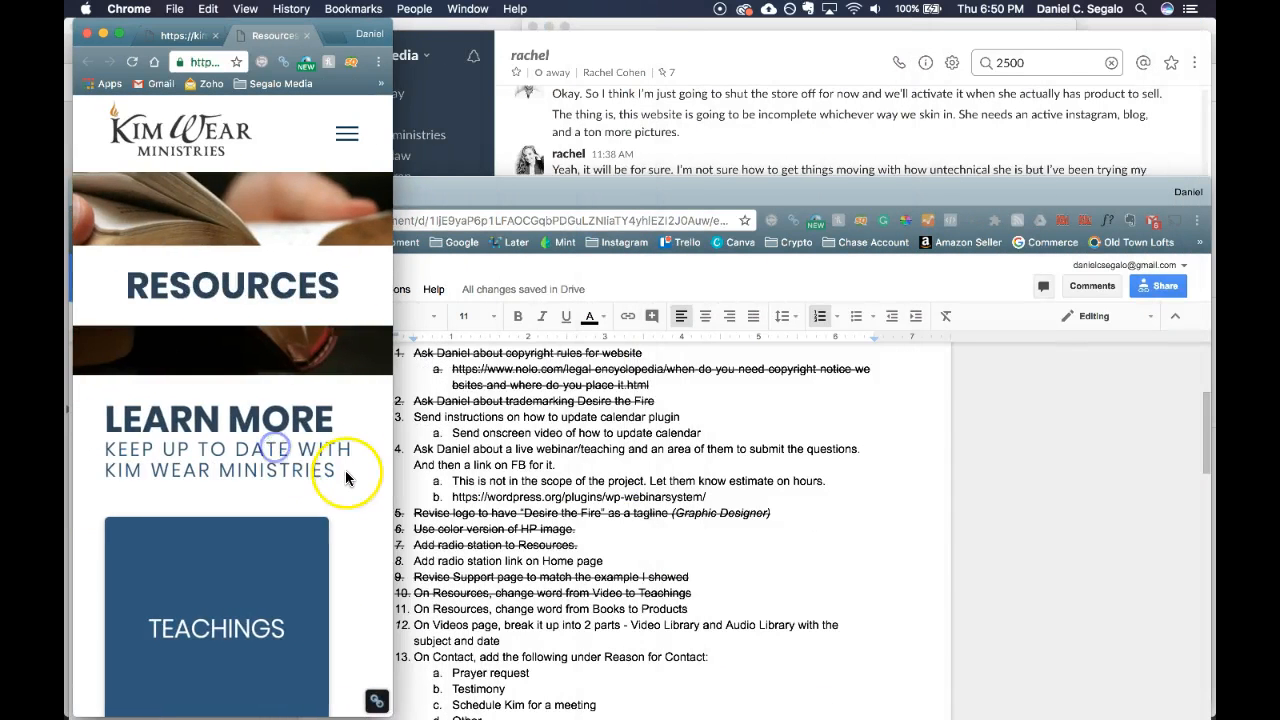
pyautogui.scroll(-10, 345, 478)
pyautogui.scroll(5, 345, 478)
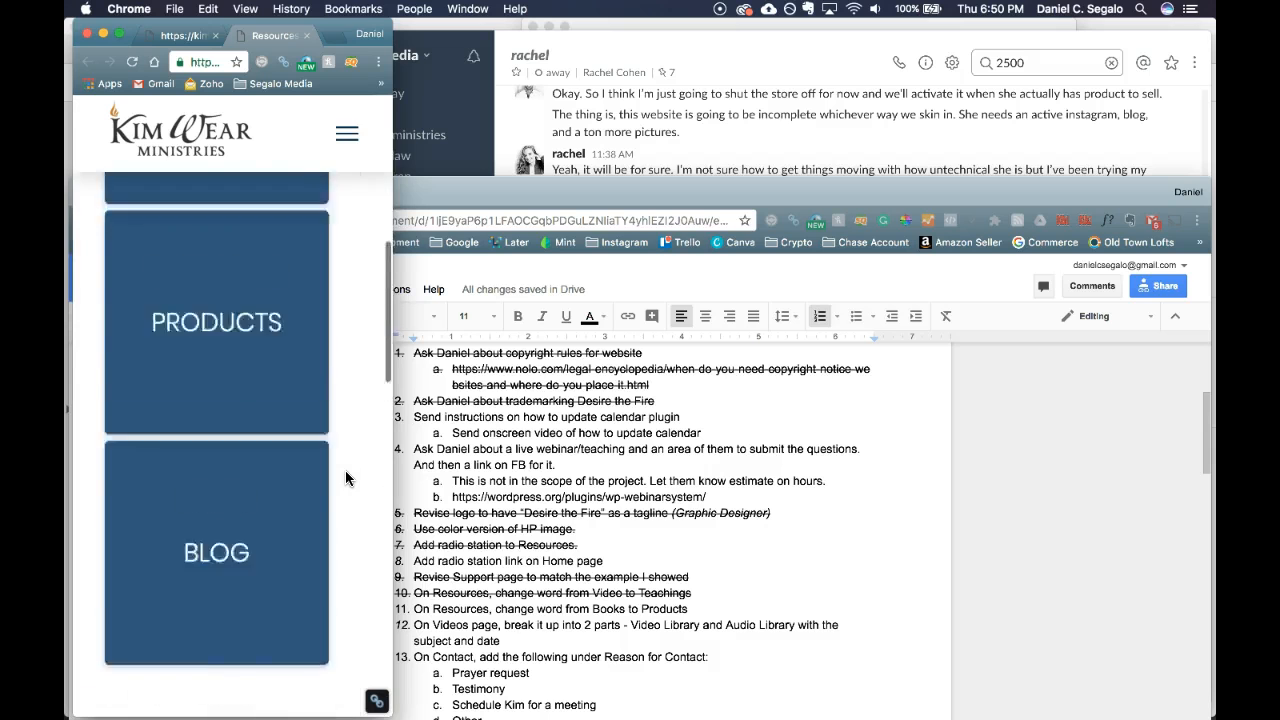
pyautogui.scroll(5, 345, 478)
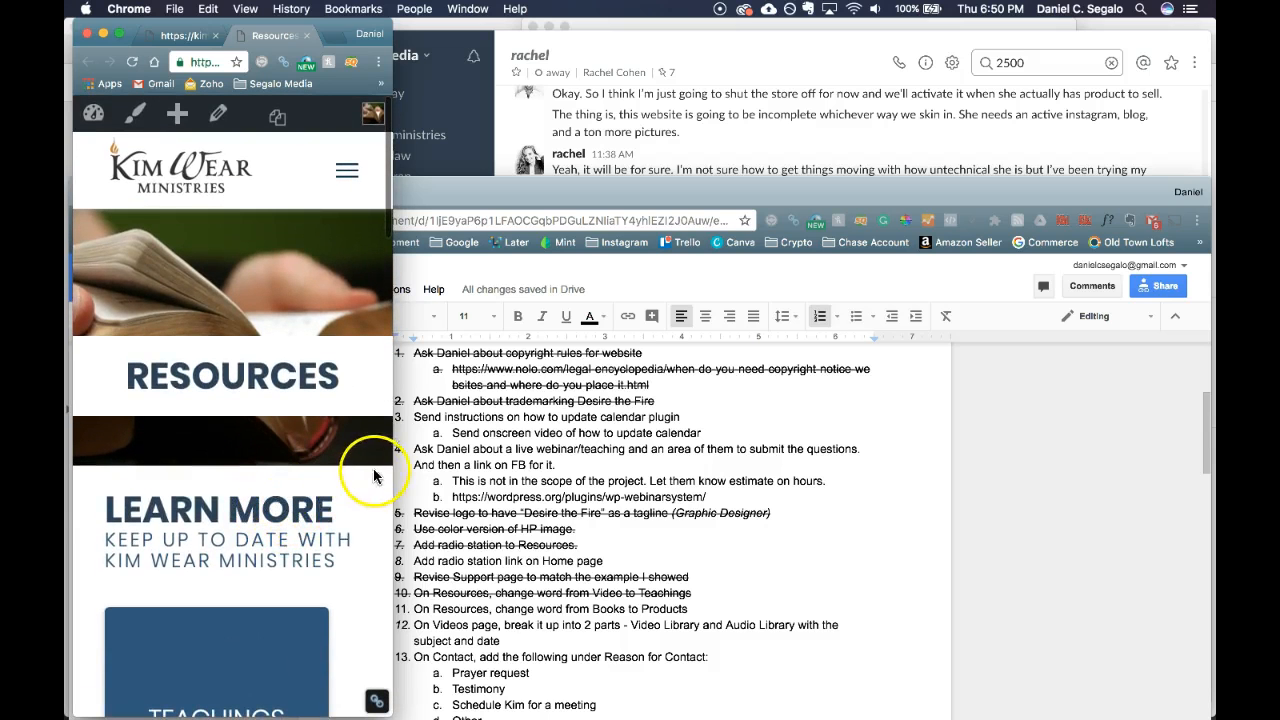
pyautogui.moveTo(390, 462); pyautogui.dragTo(1177, 452)
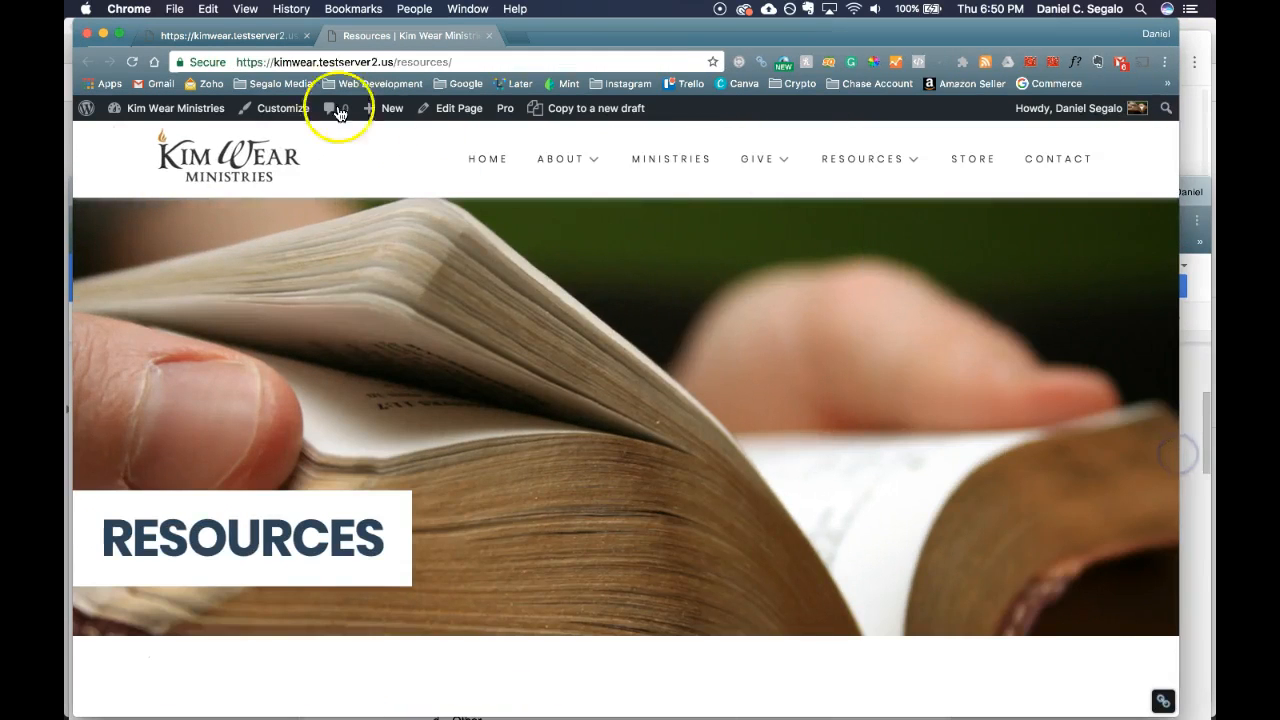
# Step: Return to the page builder, search the elements for "cust" and examine the settings of the Learn More headline
pyautogui.click(230, 35)
pyautogui.scroll(-3, 594, 506)
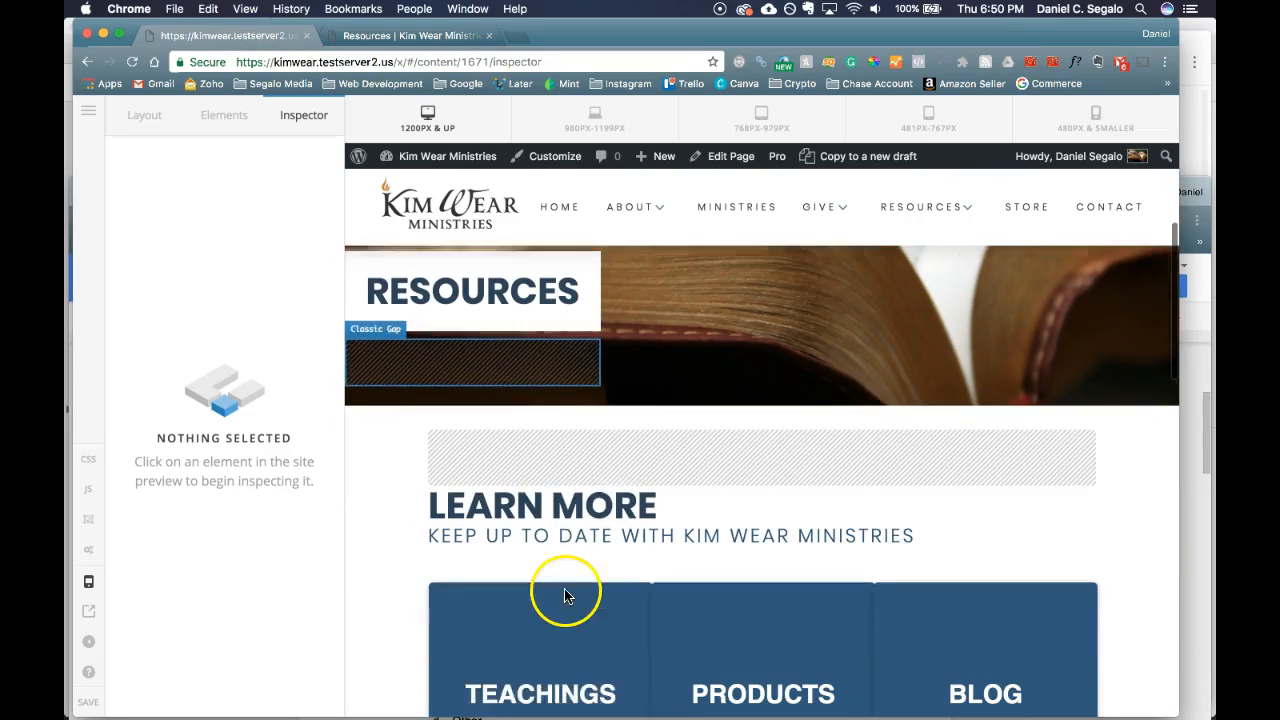
pyautogui.click(516, 512)
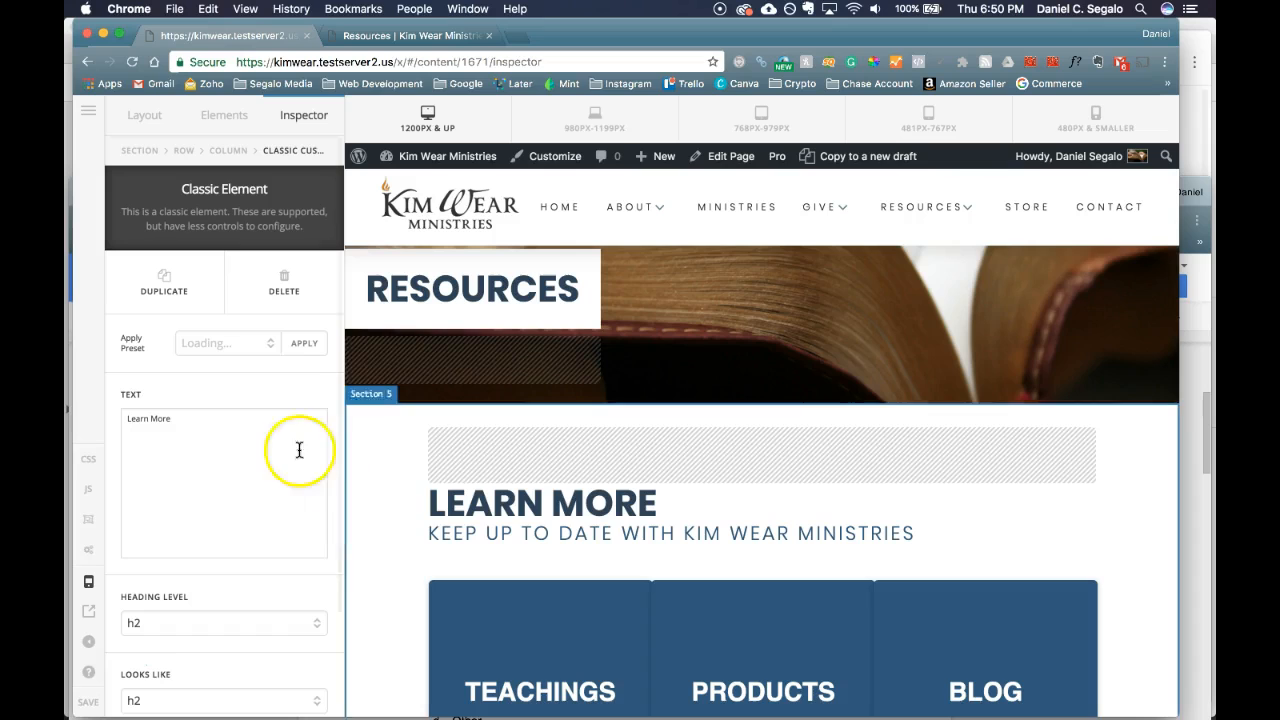
pyautogui.click(225, 118)
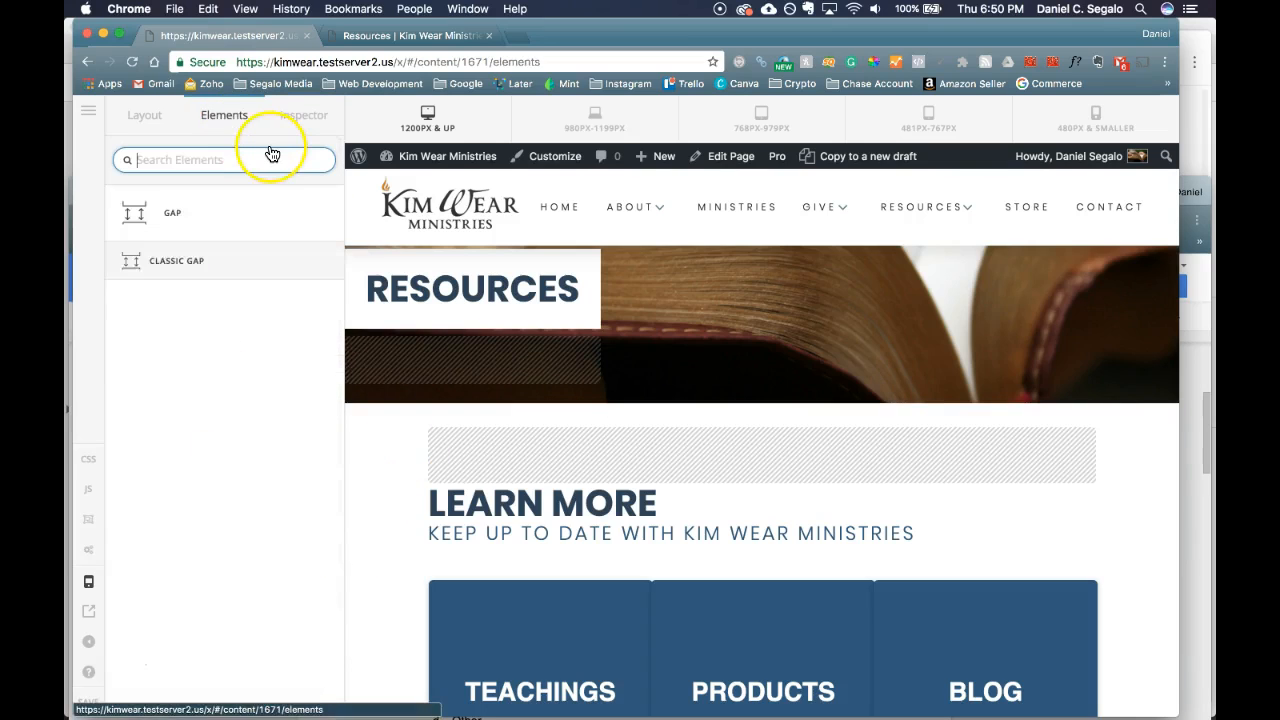
pyautogui.write('cust')
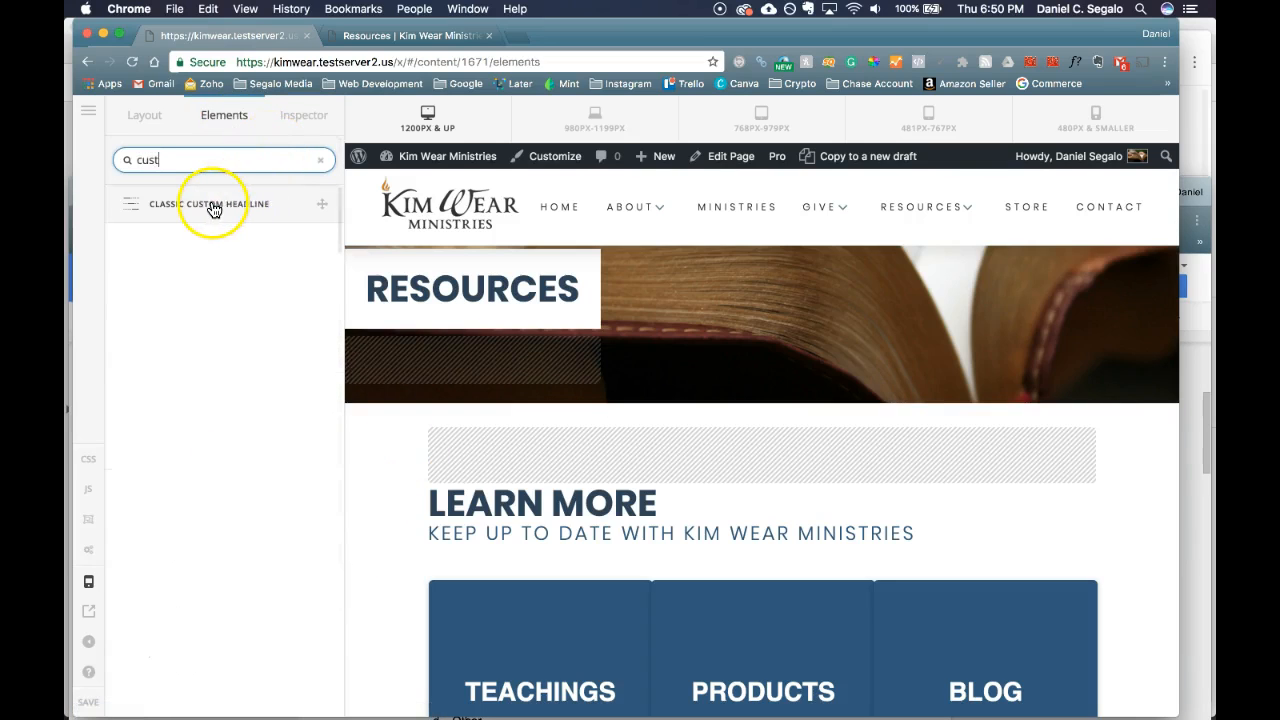
pyautogui.click(565, 490)
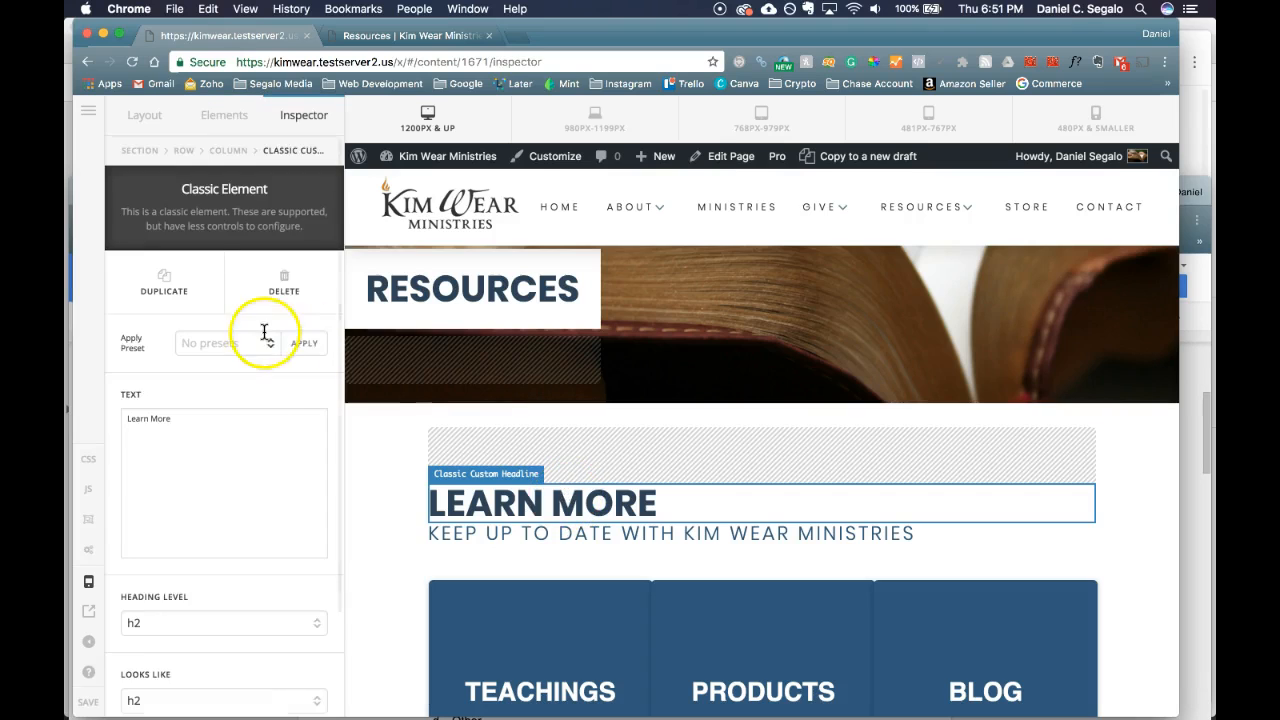
pyautogui.scroll(-5, 251, 405)
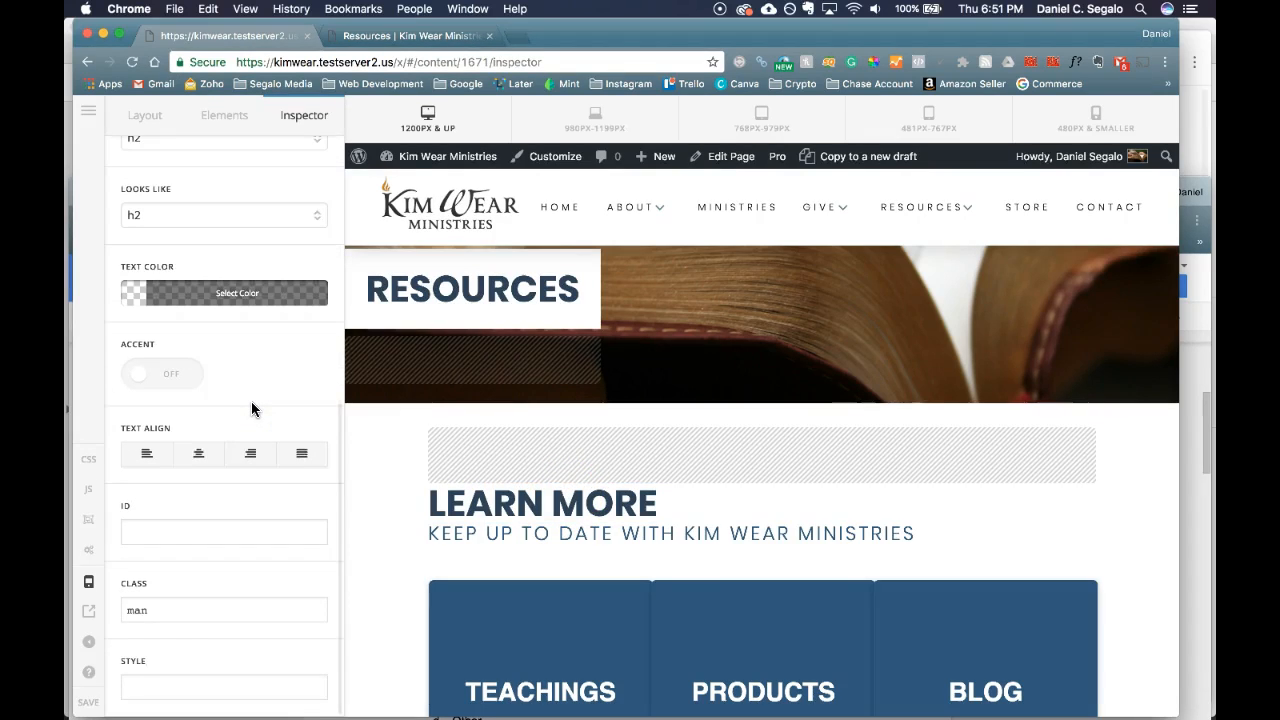
pyautogui.scroll(5, 251, 408)
pyautogui.scroll(-5, 251, 405)
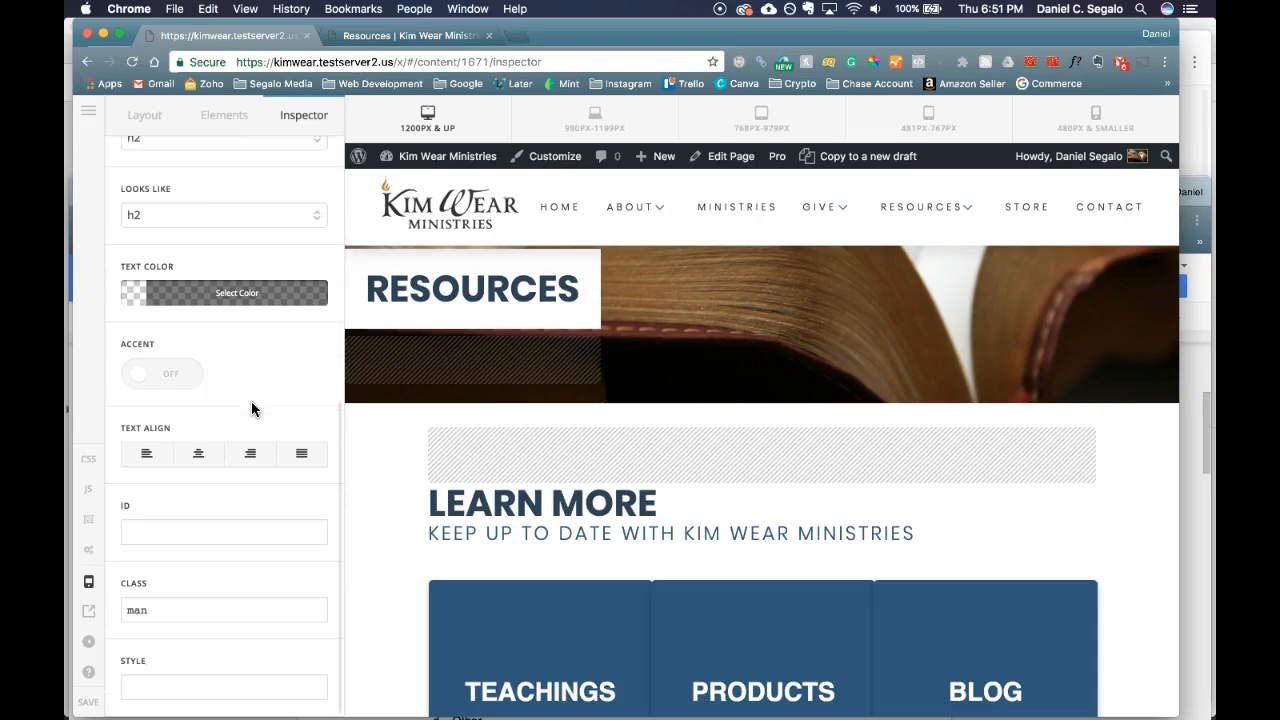
# Step: Switch to Evernote and search all notes for "hide" to open the Mobile Classes note
pyautogui.moveTo(807, 675)
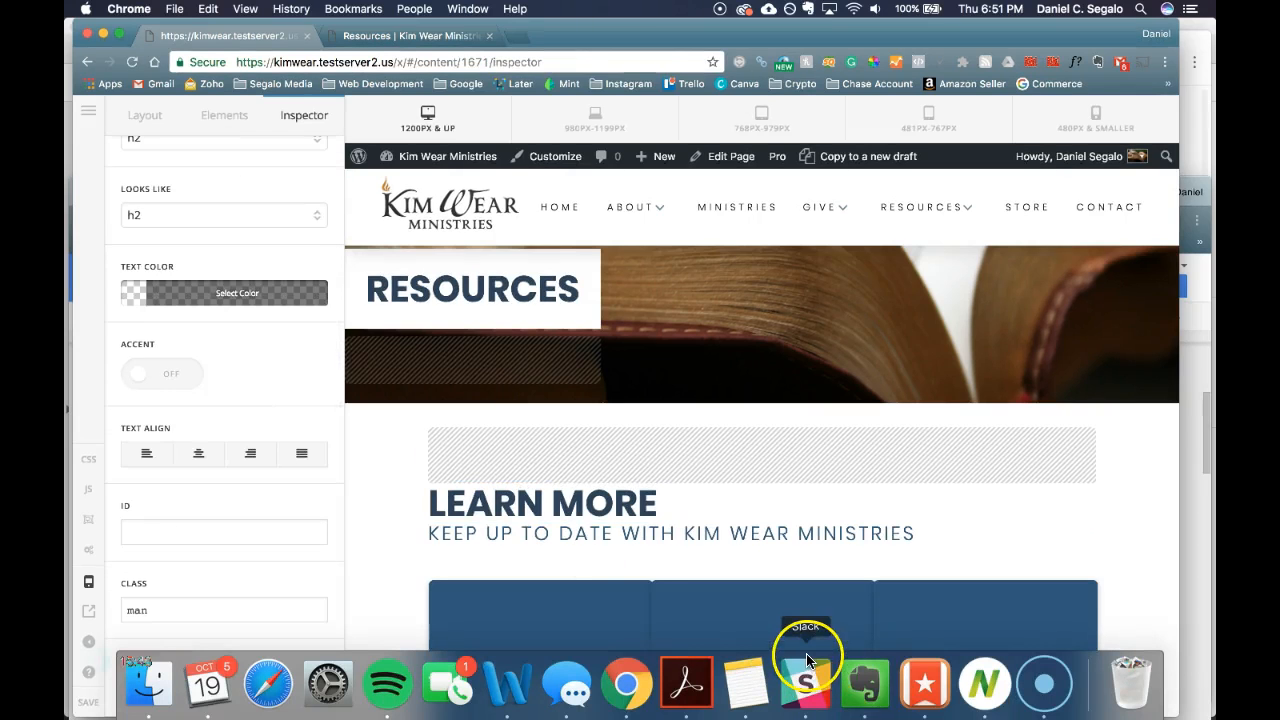
pyautogui.click(862, 680)
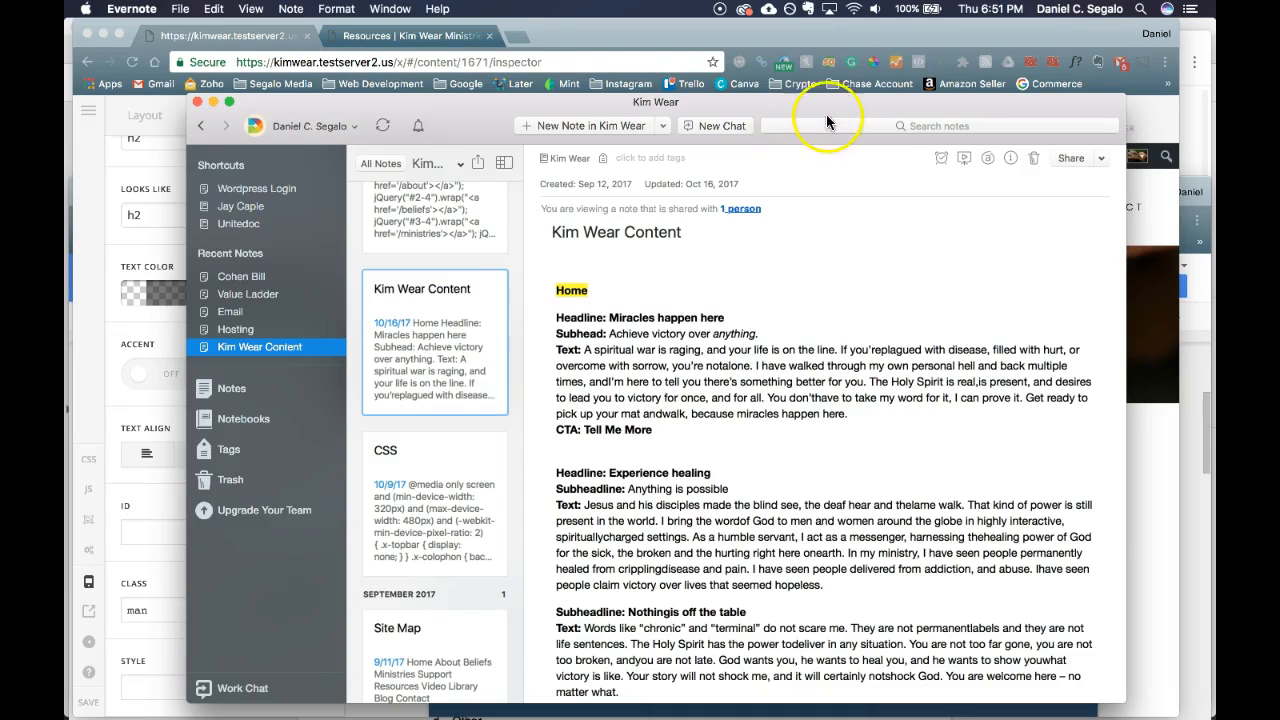
pyautogui.click(864, 125)
pyautogui.write('hide')
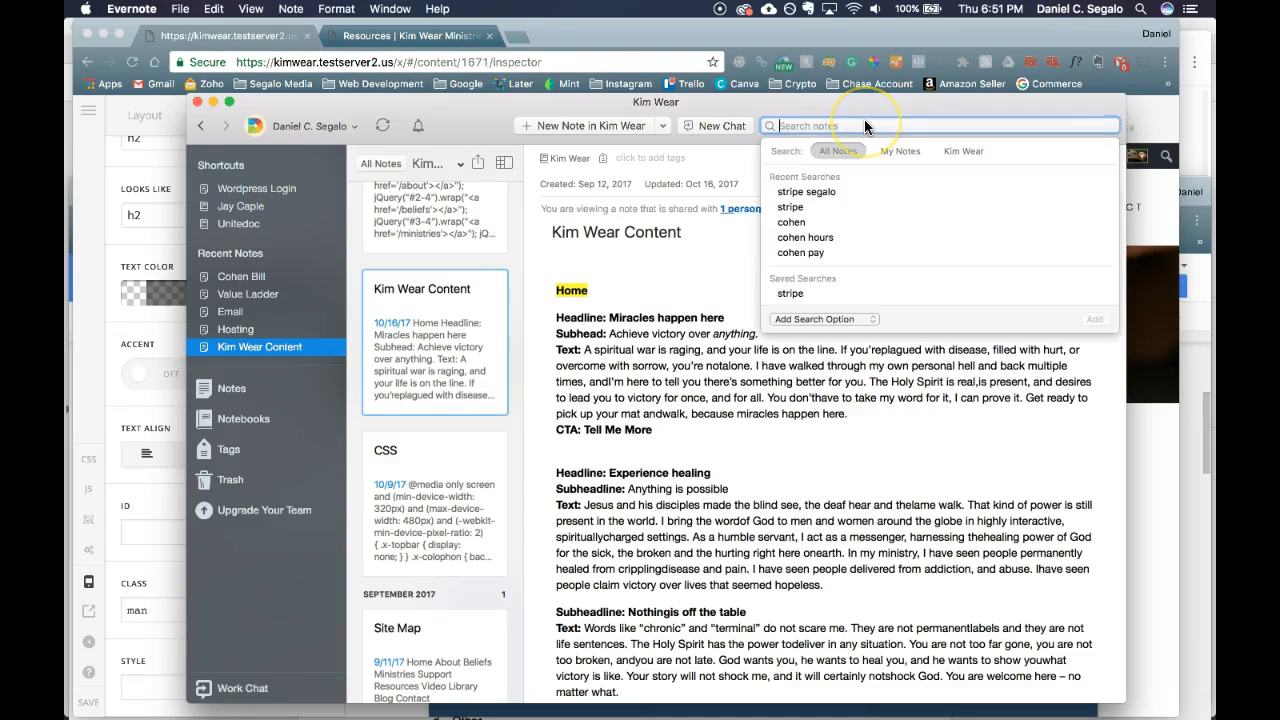
pyautogui.click(864, 120)
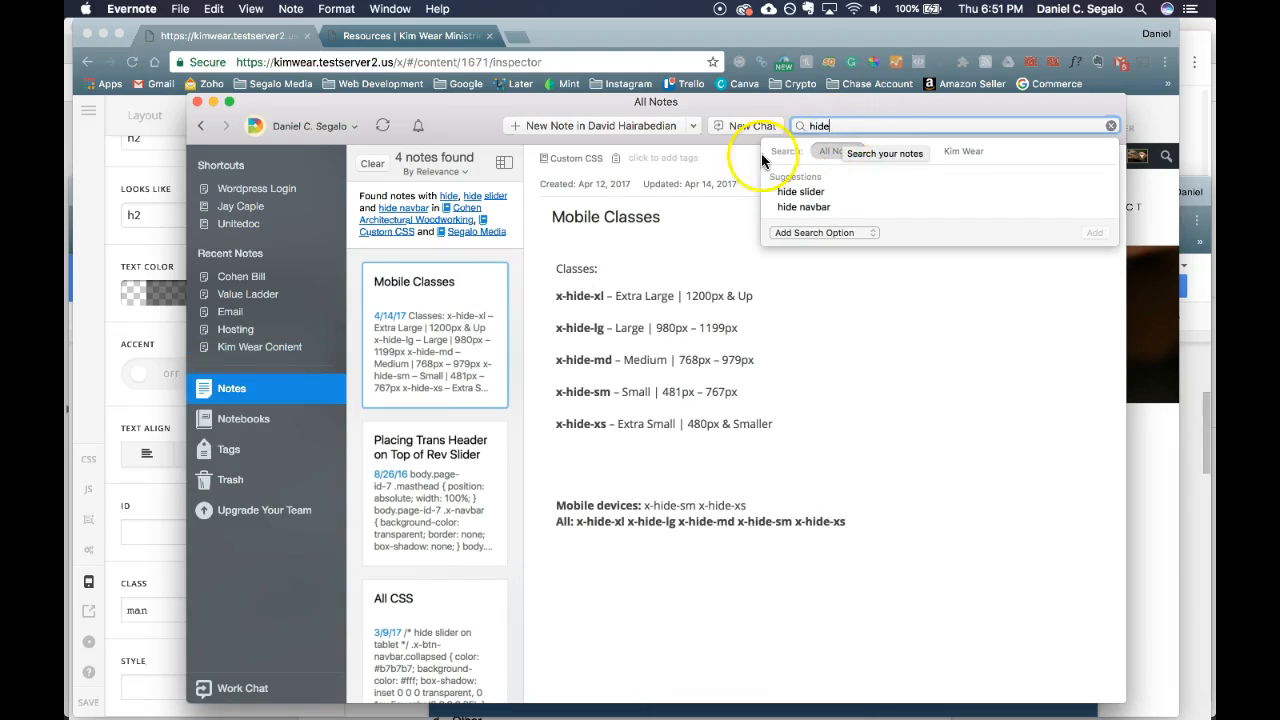
pyautogui.click(731, 287)
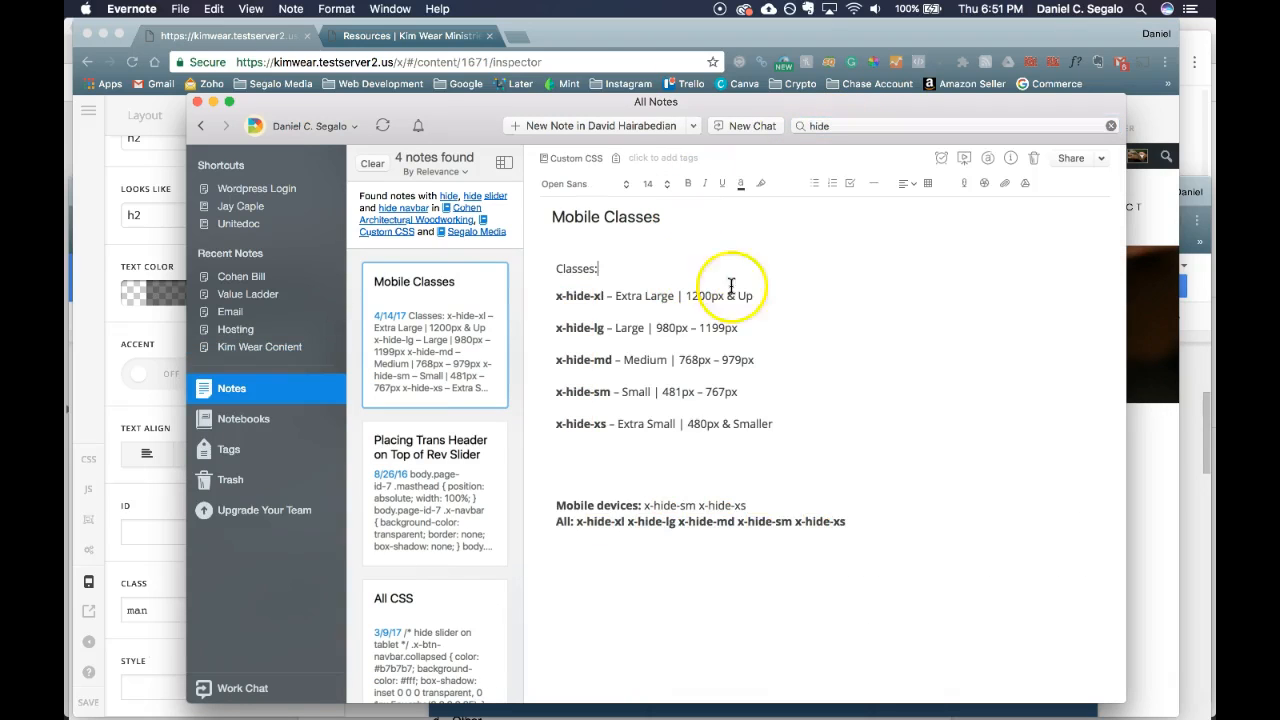
# Step: Copy the full class list "x-hide-xl x-hide-lg x-hide-md x-hide-sm x-hide-xs" from the note's All line
pyautogui.click(926, 515)
pyautogui.click(870, 525)
pyautogui.moveTo(870, 525); pyautogui.dragTo(553, 291)
pyautogui.click(865, 246)
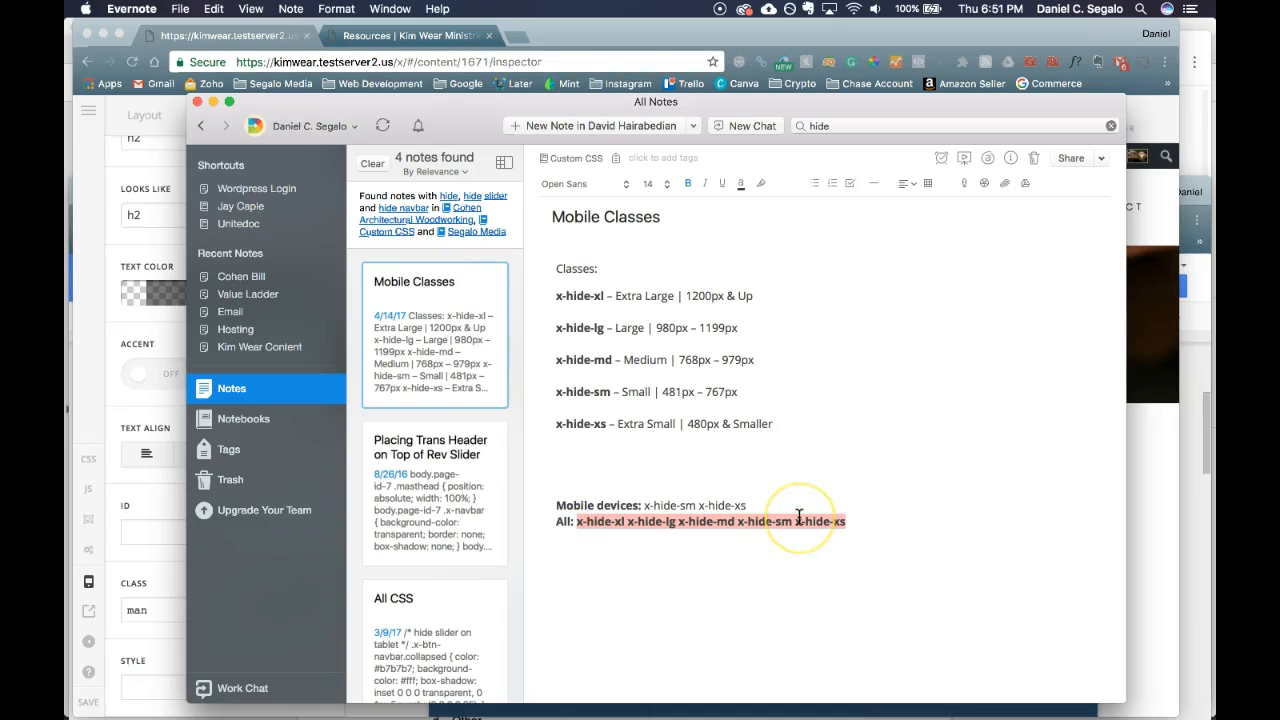
# Step: Switch back to Chrome, duplicate the Learn More headline and select the lower copy
pyautogui.click(164, 470)
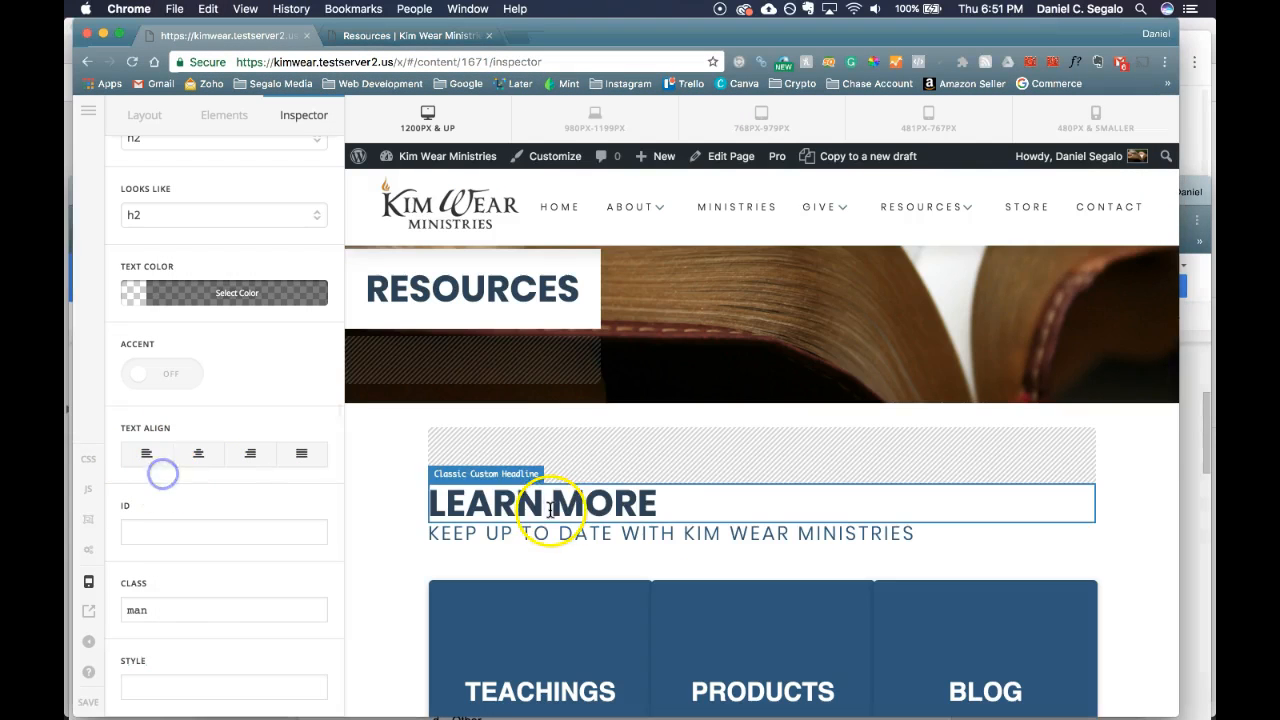
pyautogui.scroll(5, 220, 240)
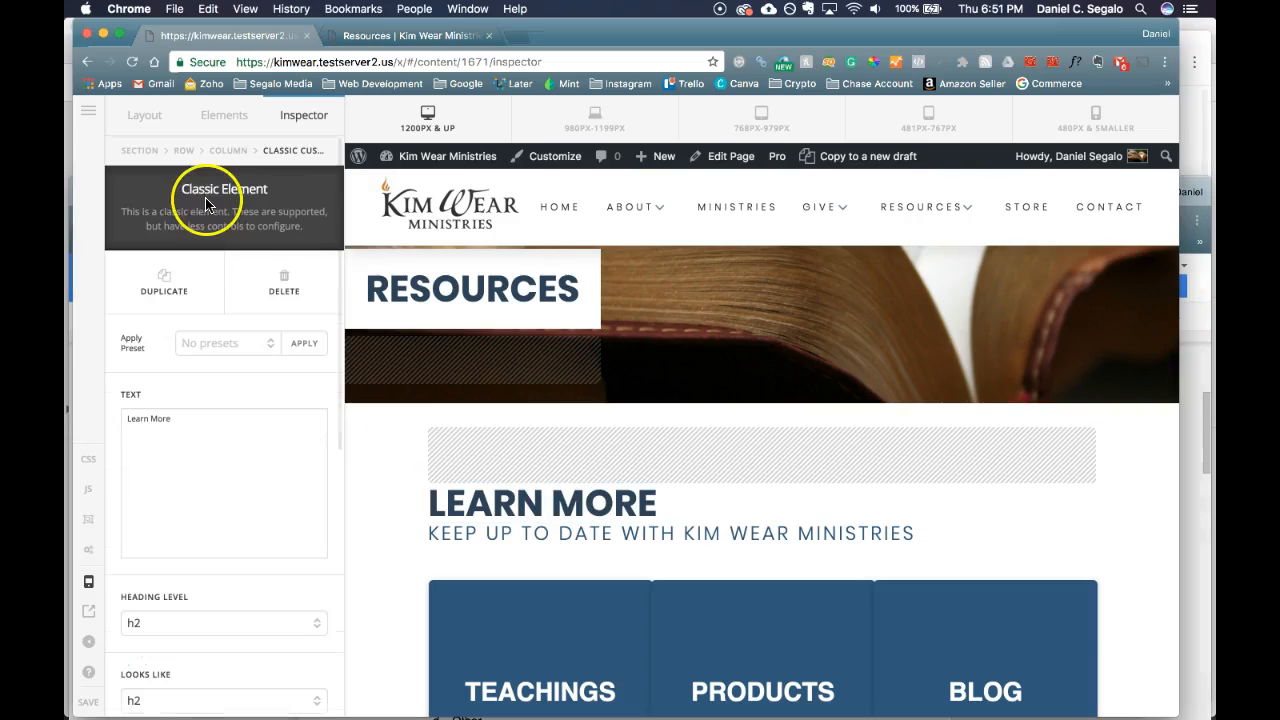
pyautogui.click(180, 275)
pyautogui.scroll(-1, 606, 485)
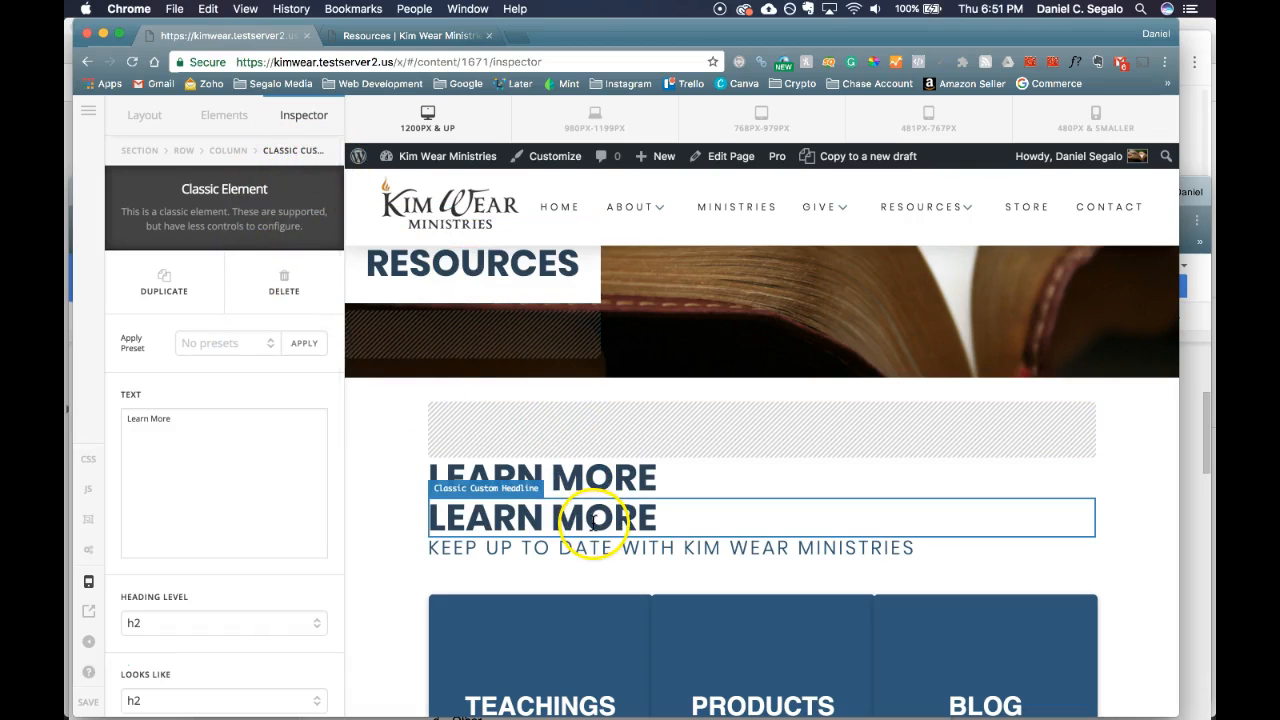
pyautogui.click(256, 274)
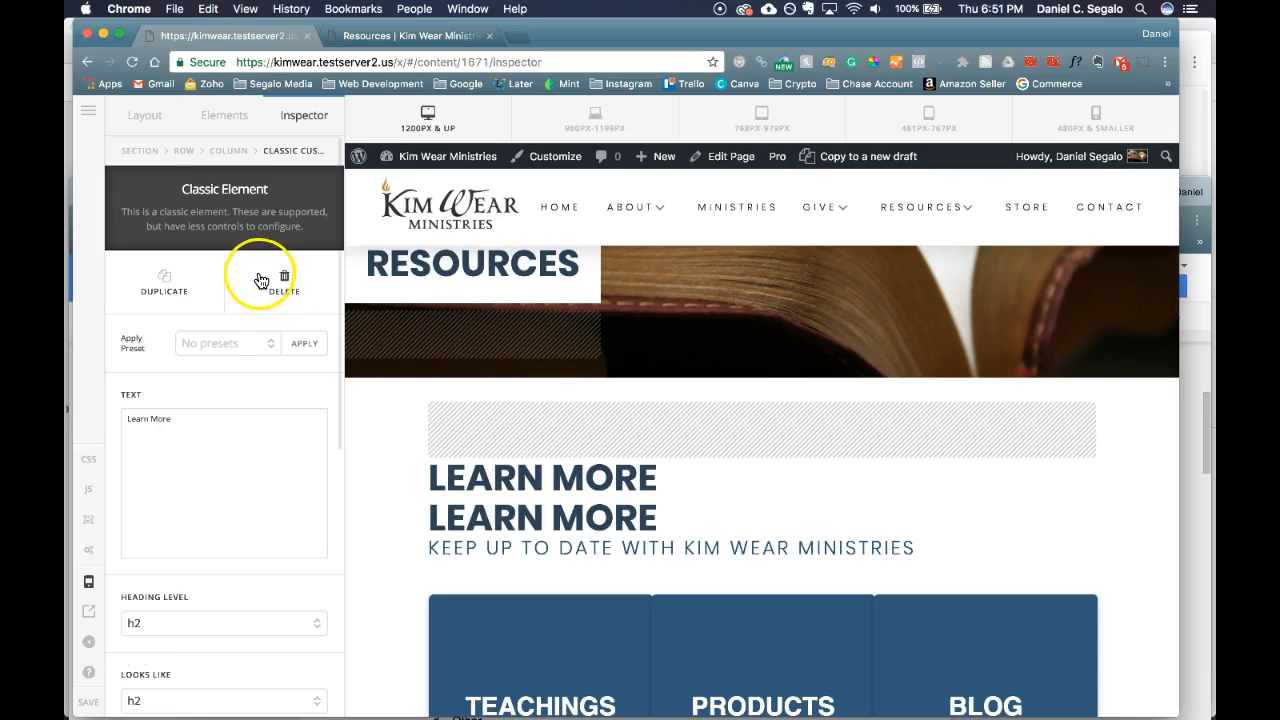
pyautogui.click(578, 484)
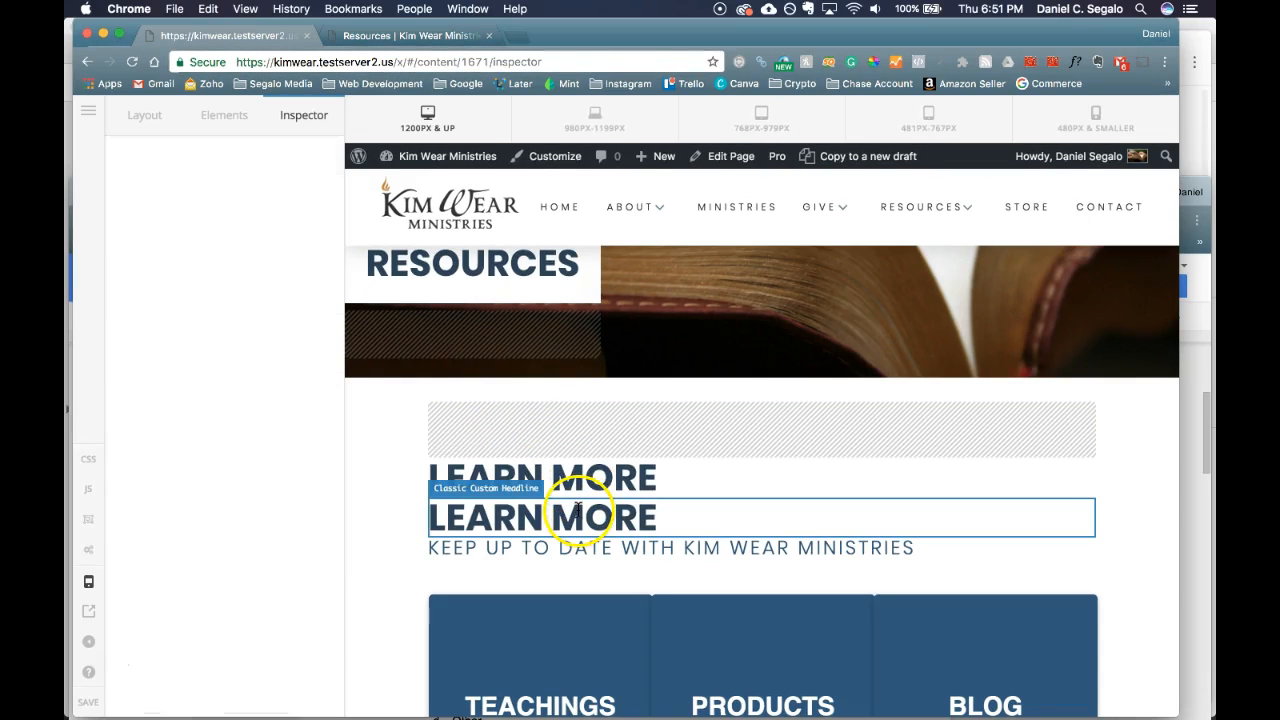
# Step: Clear the hide classes from the selected Learn More headline's style and append "x-hide-xl x-hide-lg x-hide-md x-hide-sm x-hide-xs" to its class after "man"
pyautogui.scroll(-5, 237, 513)
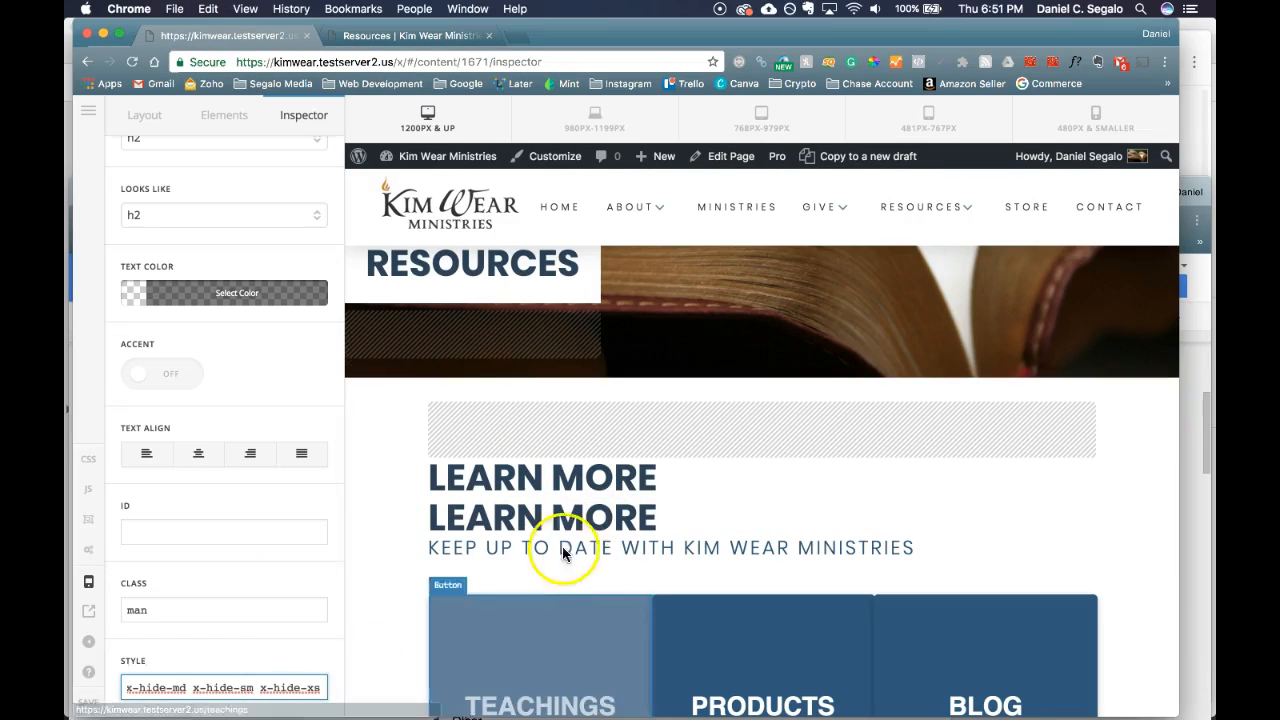
pyautogui.click(599, 497)
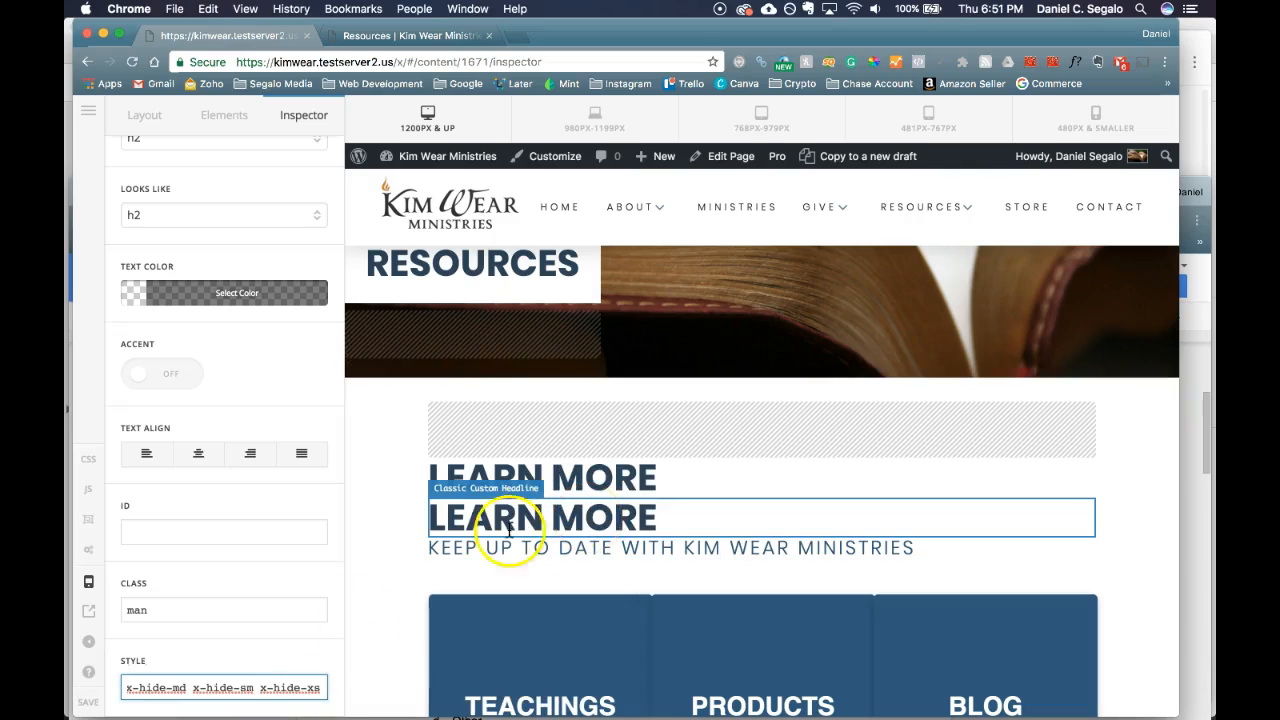
pyautogui.tripleClick(277, 685)
pyautogui.press('BackSpace')
pyautogui.click(205, 605)
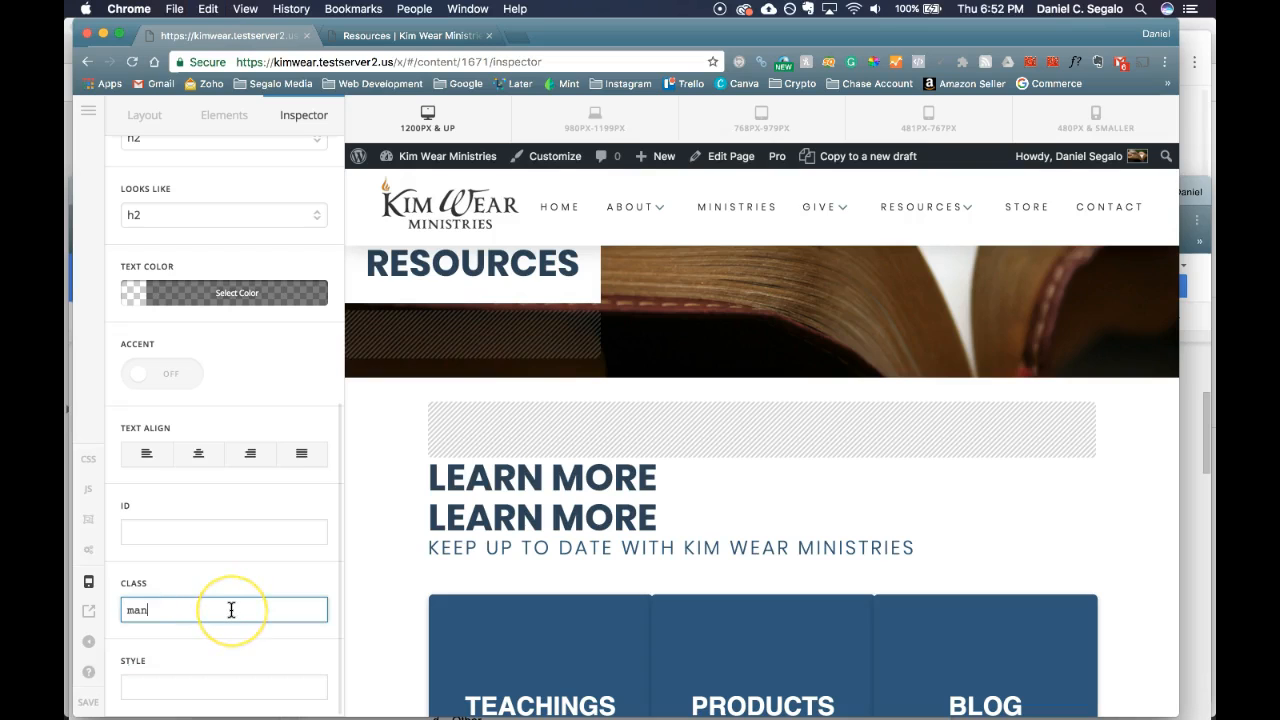
pyautogui.press('super+v')
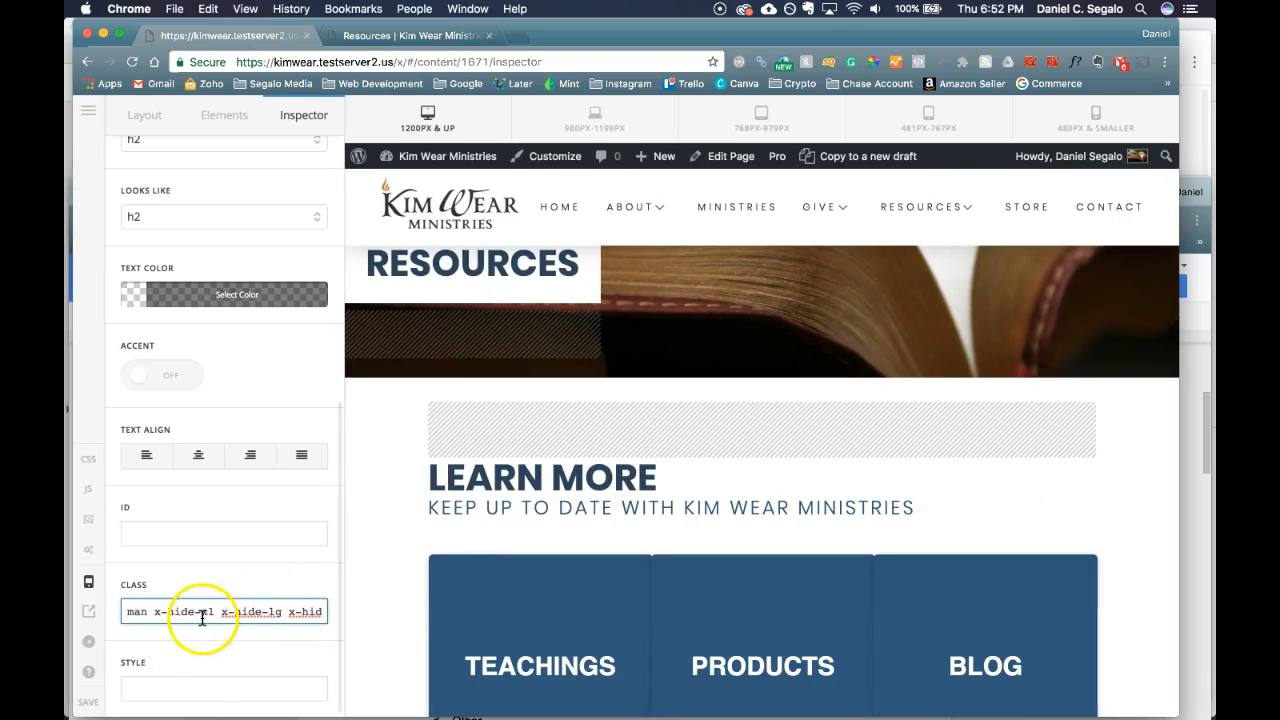
# Step: Remove x-hide-sm and x-hide-xs from the duplicated Learn More headline's class, leaving "man x-hide-xl x-hide-lg x-hide-md"
pyautogui.scroll(-1, 217, 612)
pyautogui.click(324, 615)
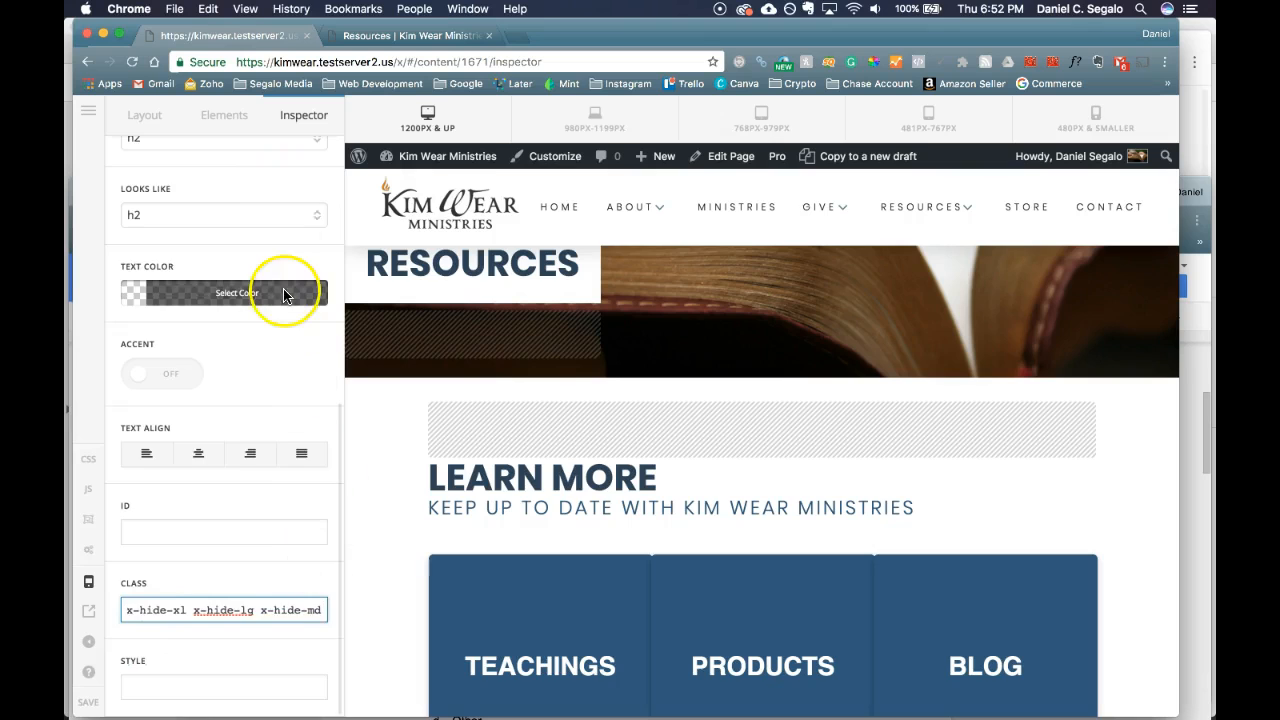
pyautogui.scroll(10, 286, 290)
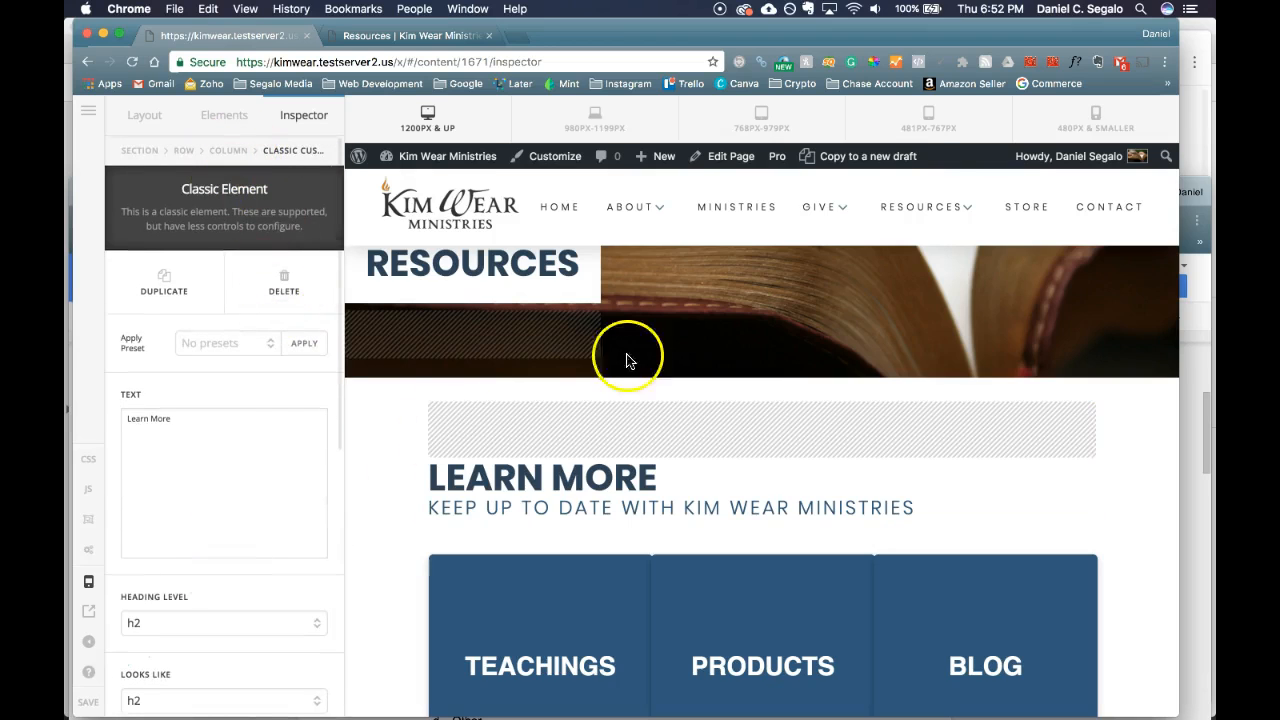
# Step: Preview the page at 481px-767px and set the duplicated Learn More headline to look like h3
pyautogui.click(929, 118)
pyautogui.scroll(2, 652, 340)
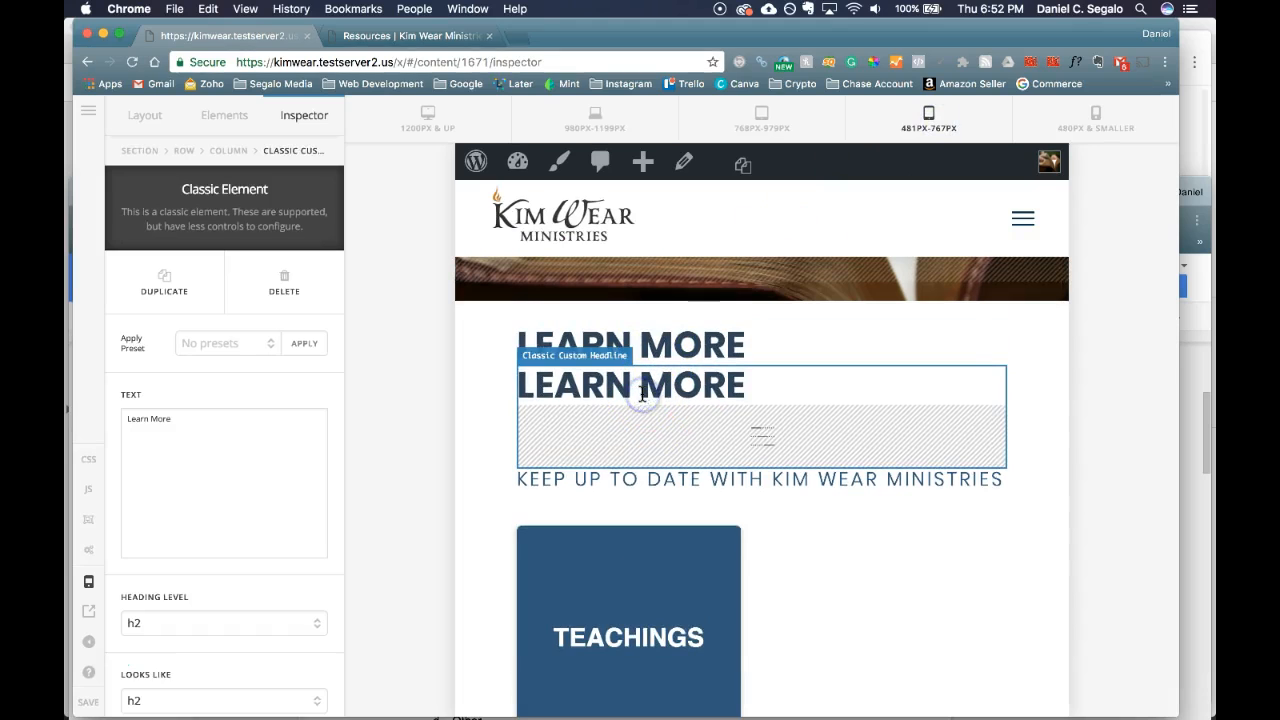
pyautogui.scroll(-5, 211, 583)
pyautogui.click(249, 452)
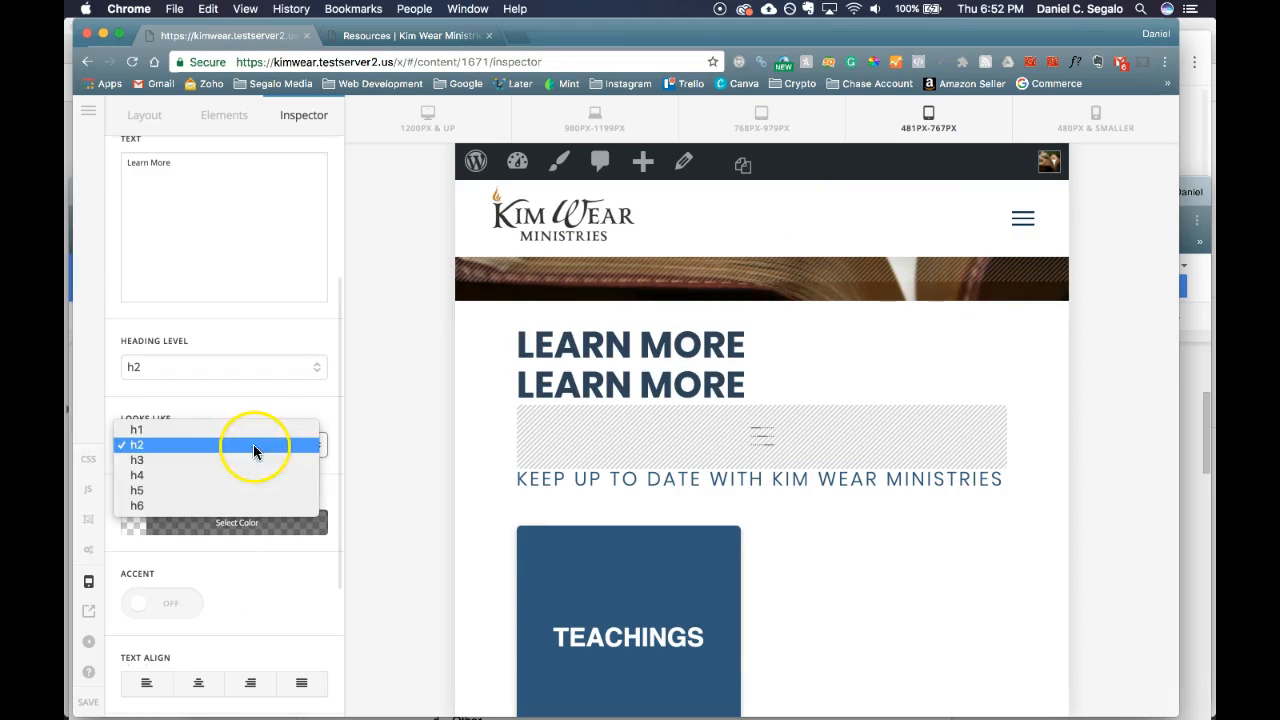
pyautogui.click(262, 462)
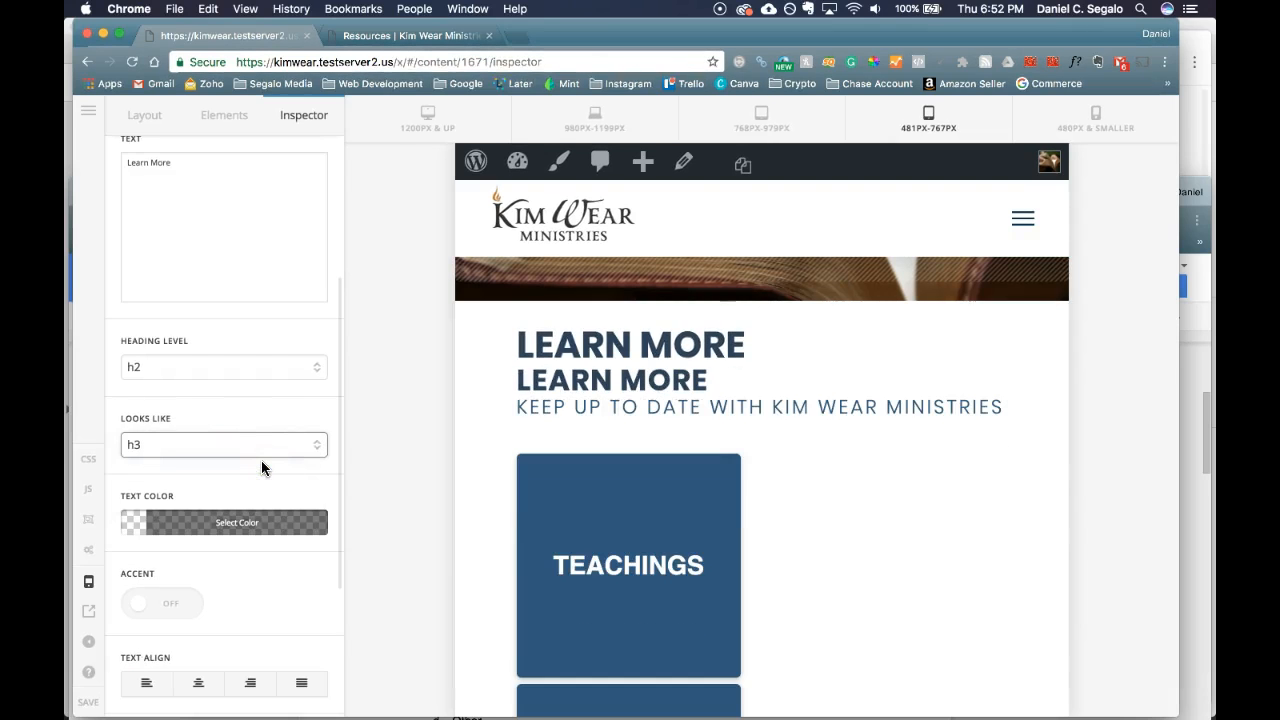
# Step: Compare the Learn More headlines in the 480px & smaller, 768px-979px and 481px-767px previews
pyautogui.click(1092, 130)
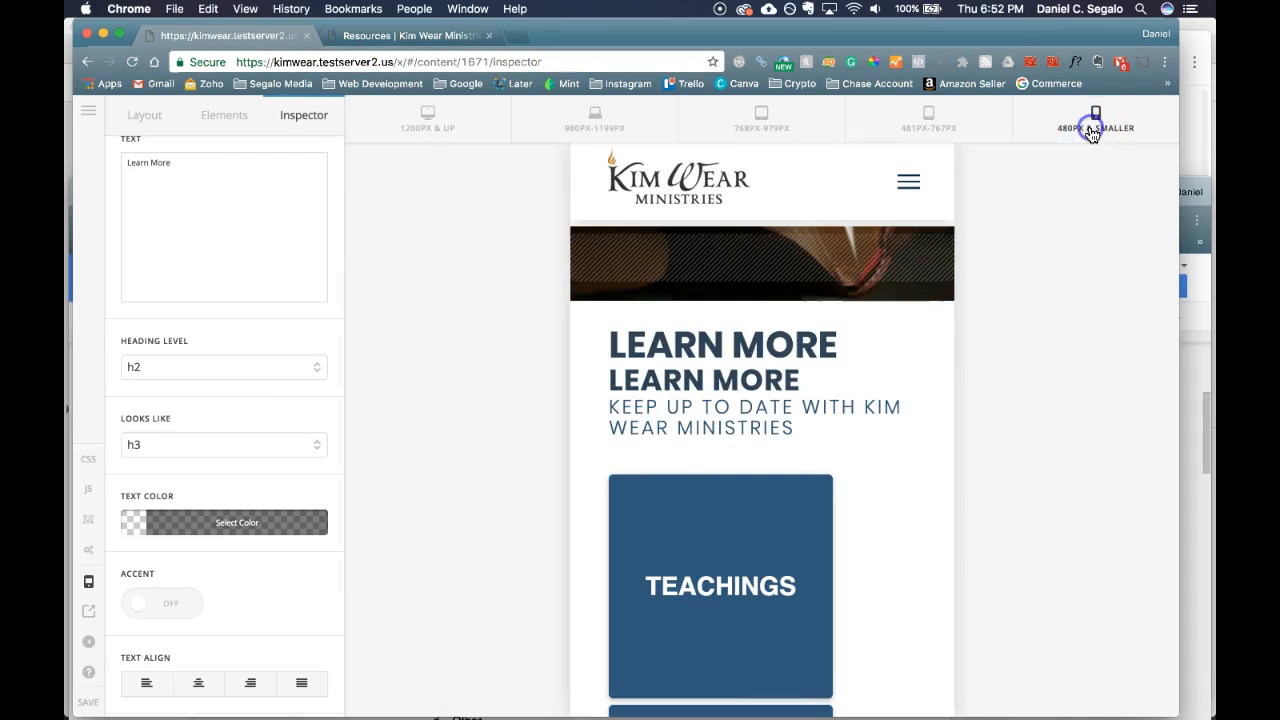
pyautogui.click(763, 122)
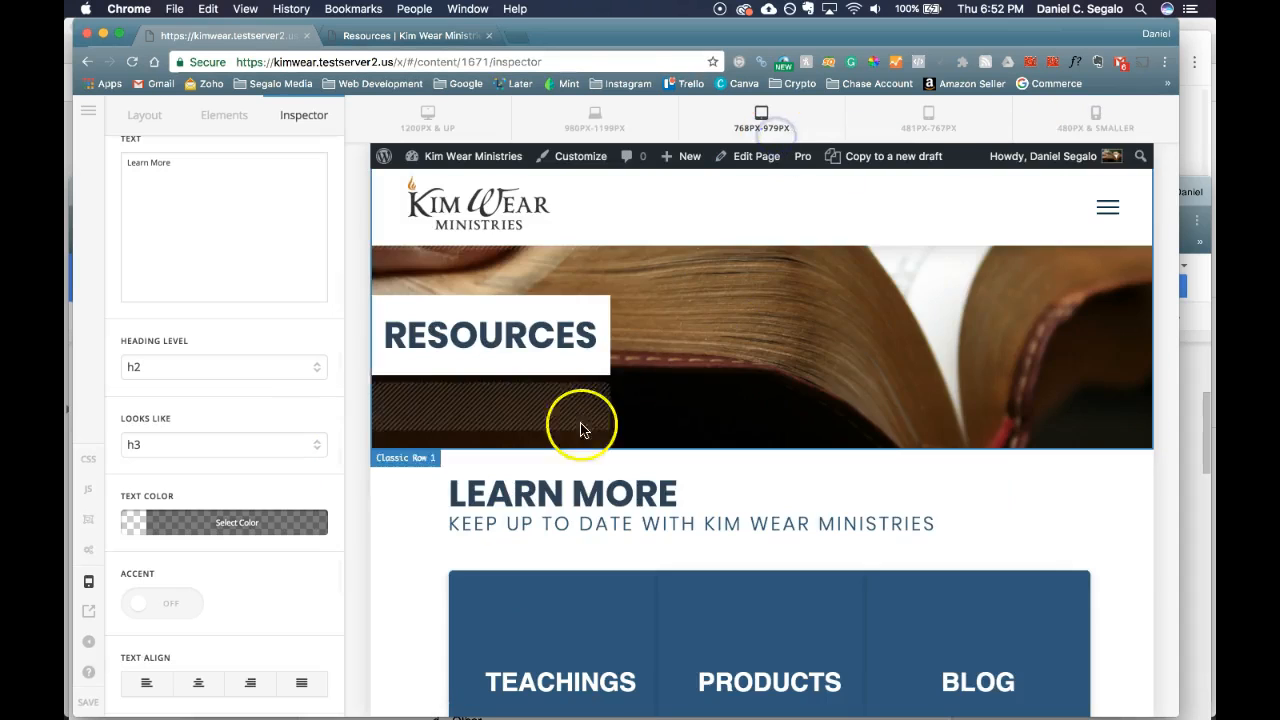
pyautogui.click(960, 122)
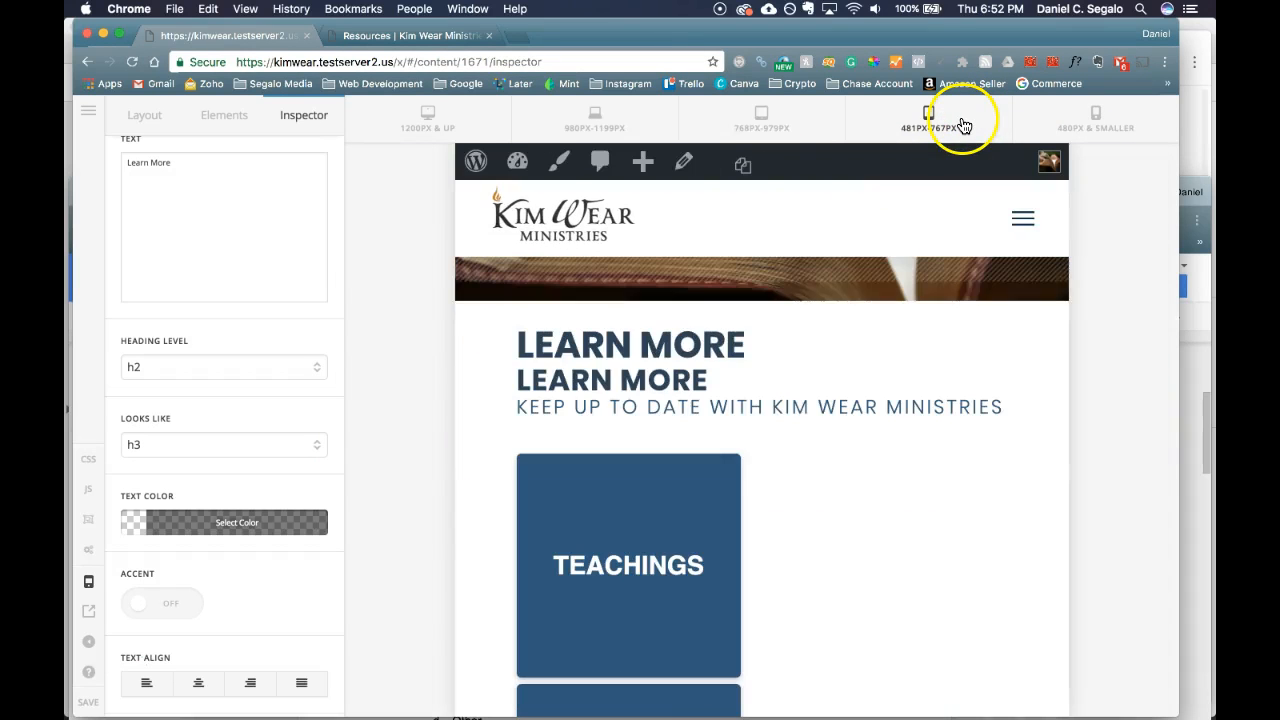
# Step: Select the upper Learn More headline and reduce its class to "man x-hide-sm x-hide-xs"
pyautogui.click(670, 335)
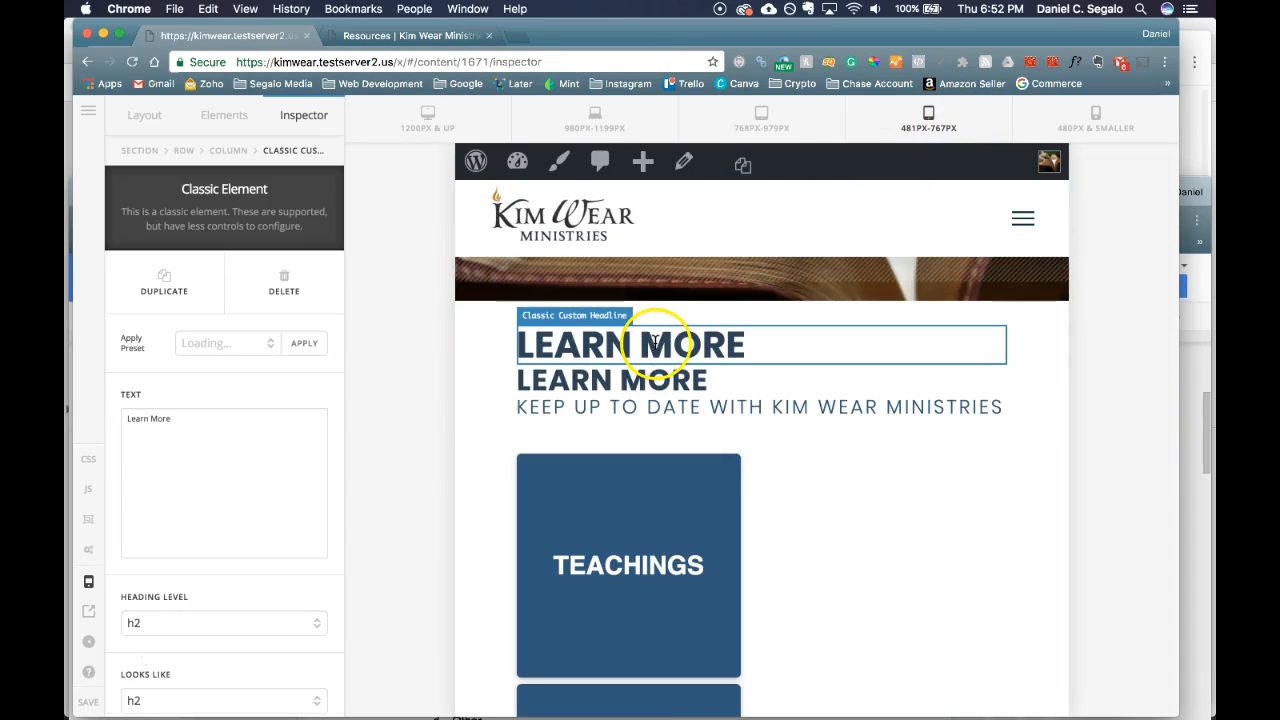
pyautogui.scroll(-5, 245, 640)
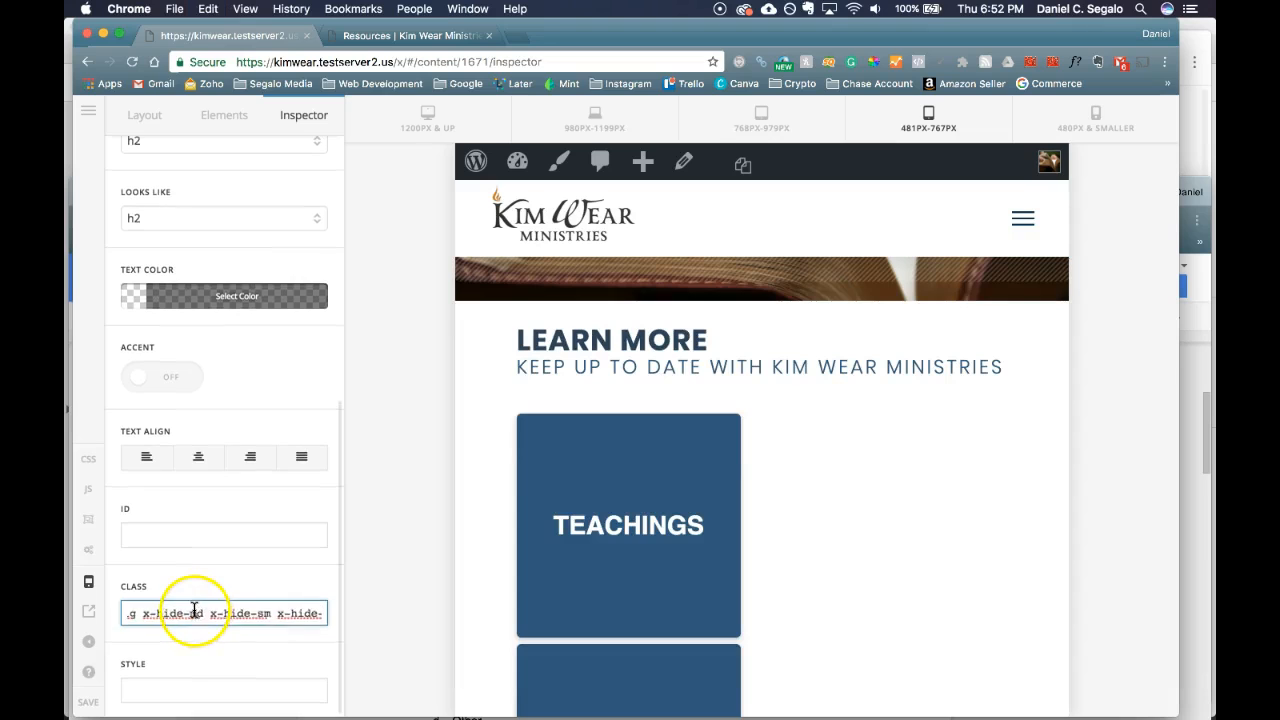
pyautogui.hscroll(1, 289, 609)
pyautogui.hscroll(-1, 294, 612)
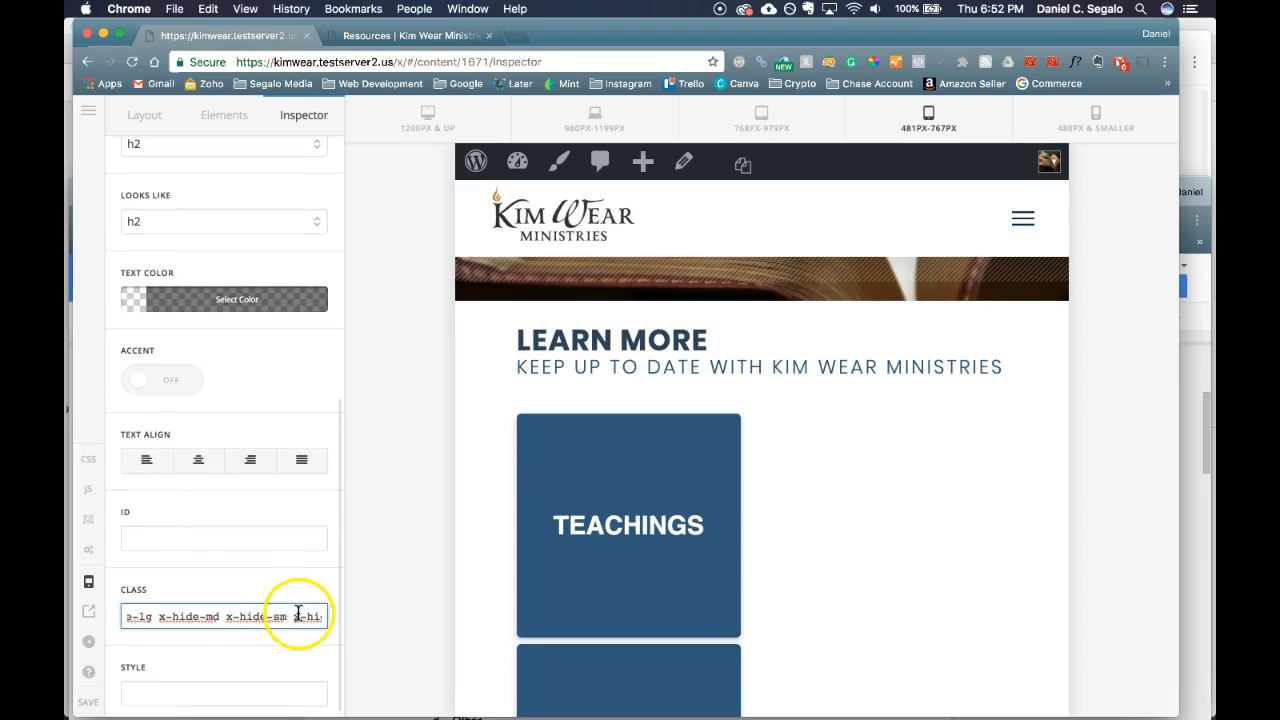
pyautogui.moveTo(161, 616); pyautogui.dragTo(128, 616)
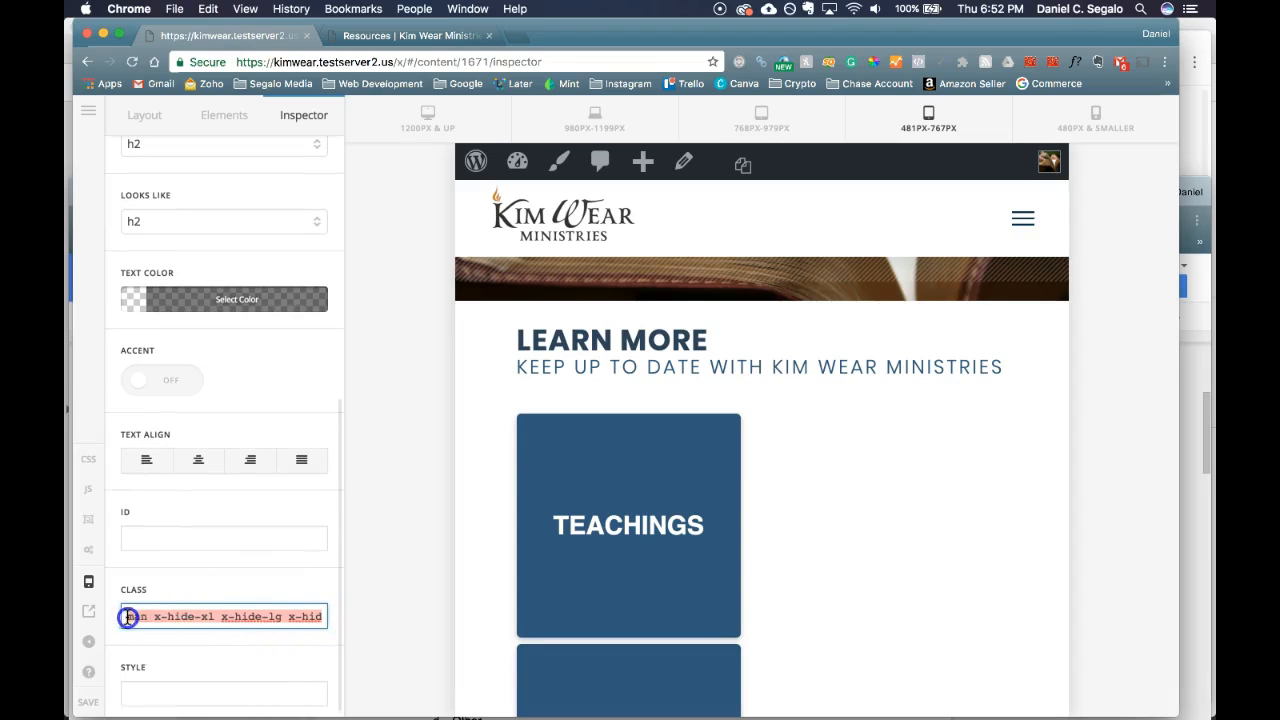
pyautogui.press('BackSpace')
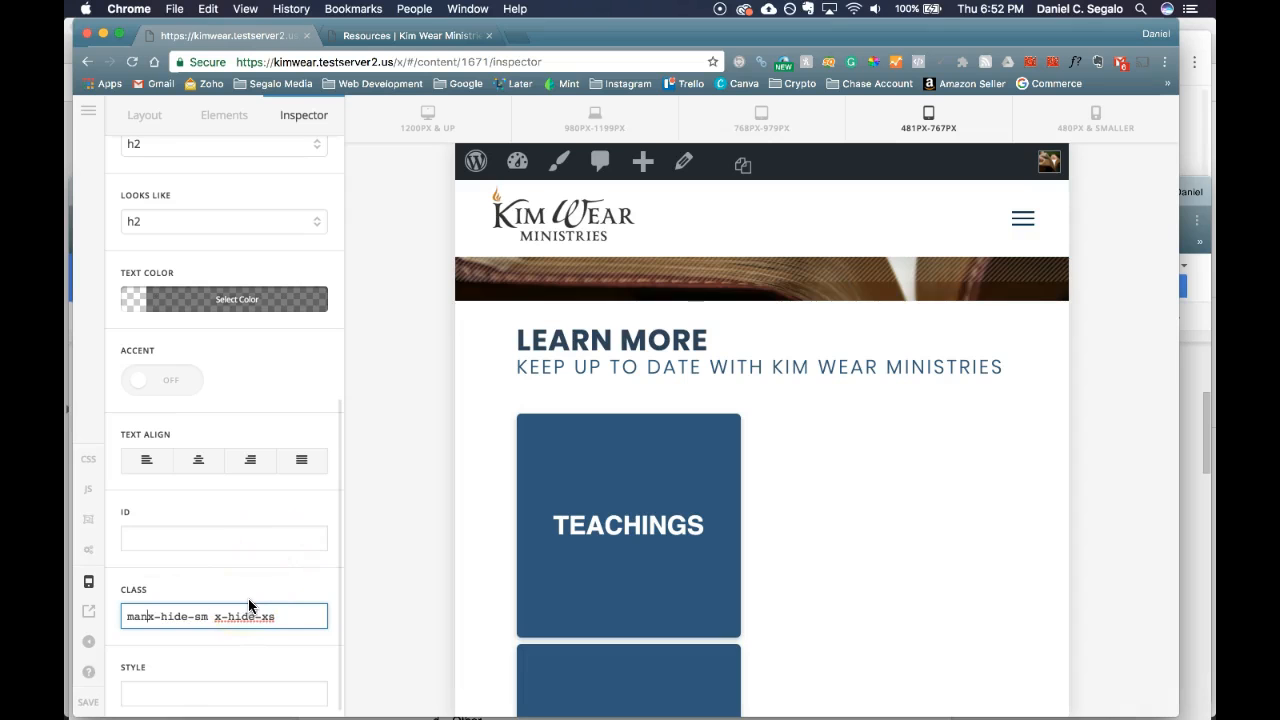
# Step: Preview at 1200px & up and move "man" to the end of the headline's class, giving "x-hide-sm x-hide-xs man"
pyautogui.click(428, 118)
pyautogui.scroll(-2, 612, 550)
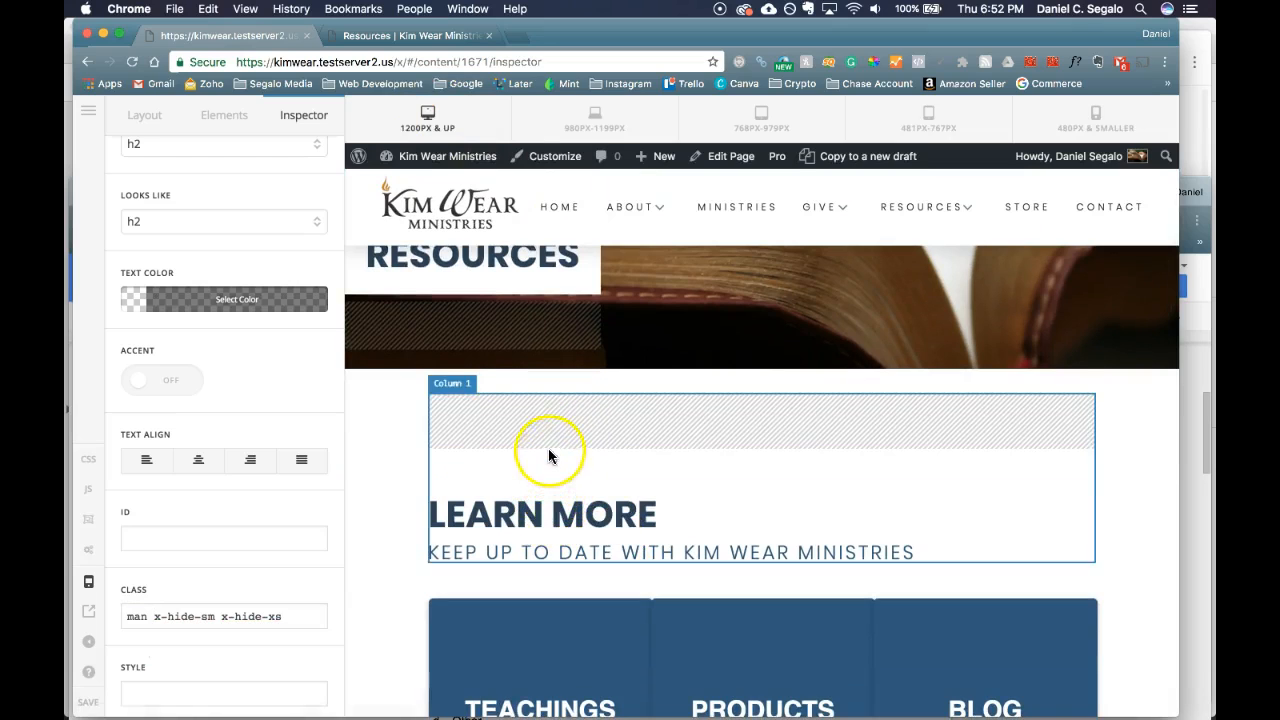
pyautogui.click(151, 614)
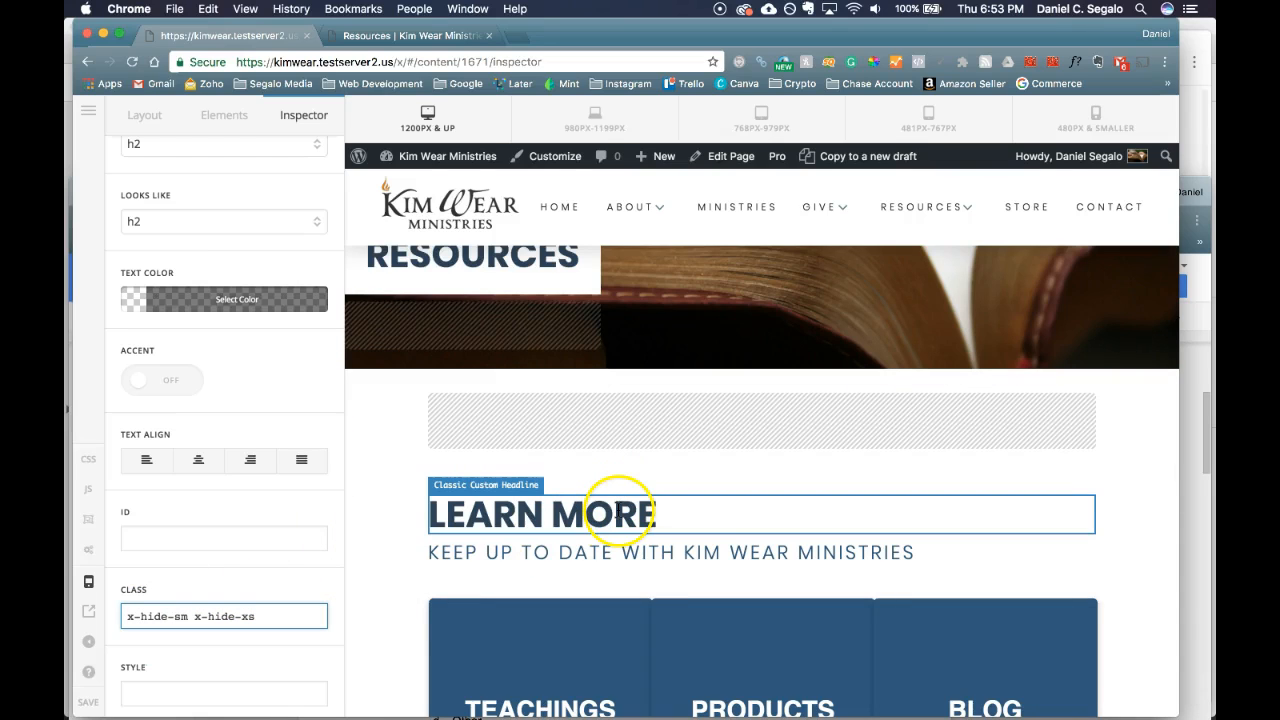
pyautogui.scroll(-2, 346, 657)
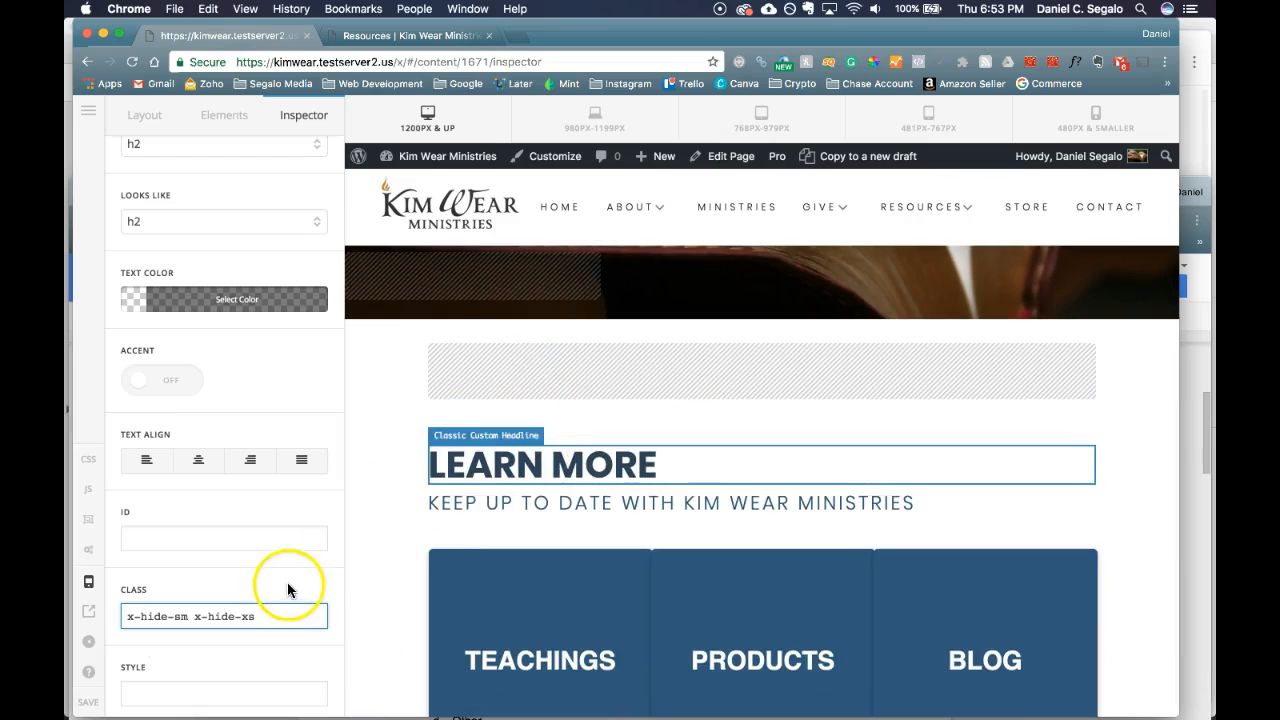
pyautogui.click(294, 618)
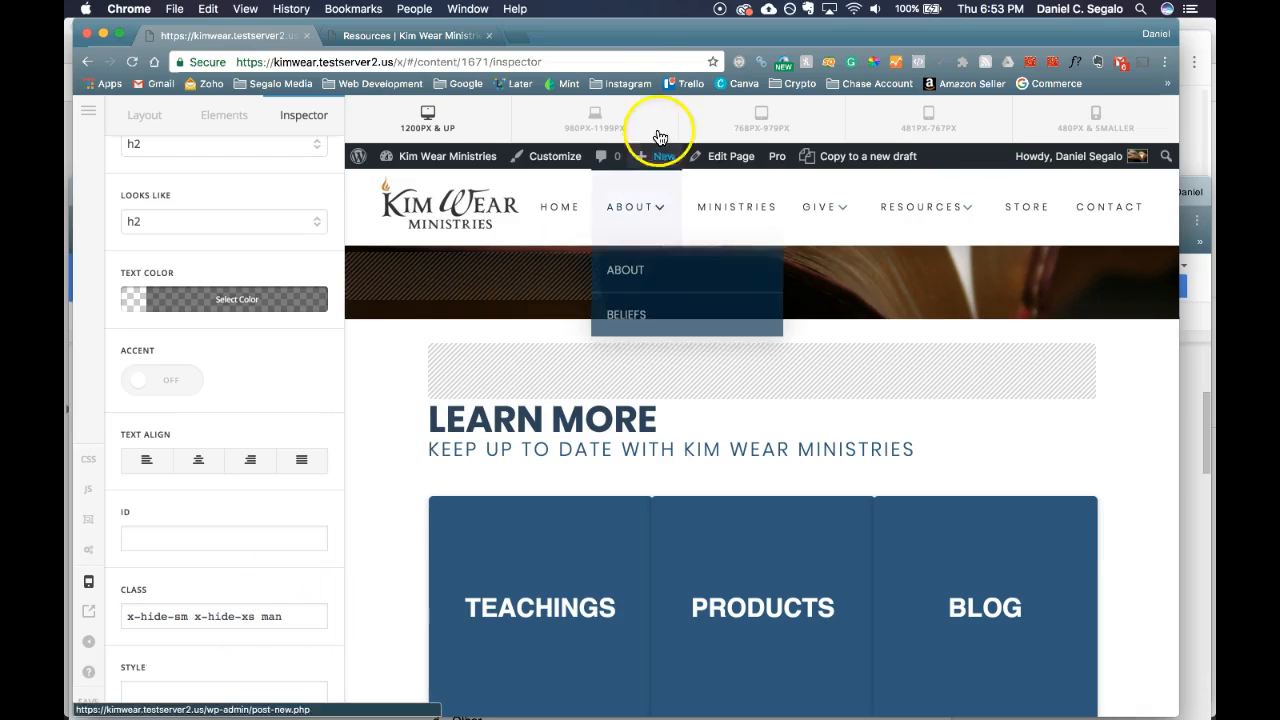
# Step: Check the Learn More headline in the 980px-1199px, 768px-979px, 481px-767px and 480px & smaller previews
pyautogui.click(607, 118)
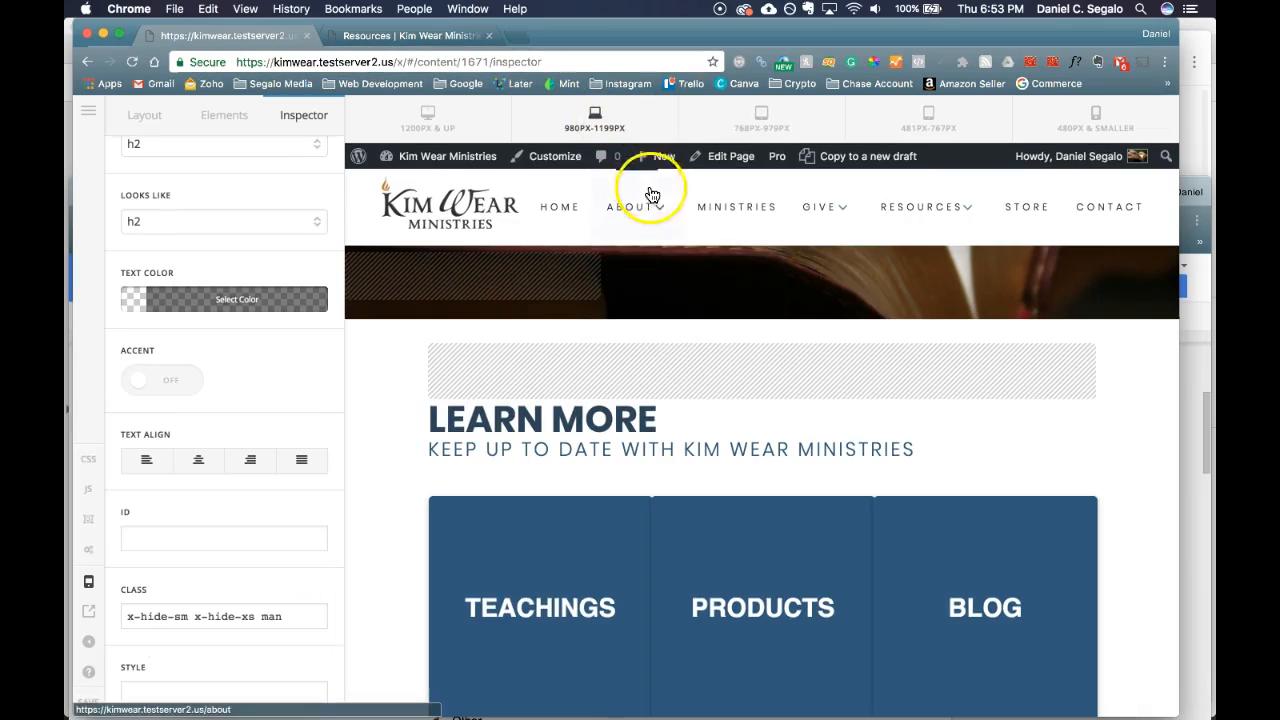
pyautogui.click(757, 128)
pyautogui.click(926, 128)
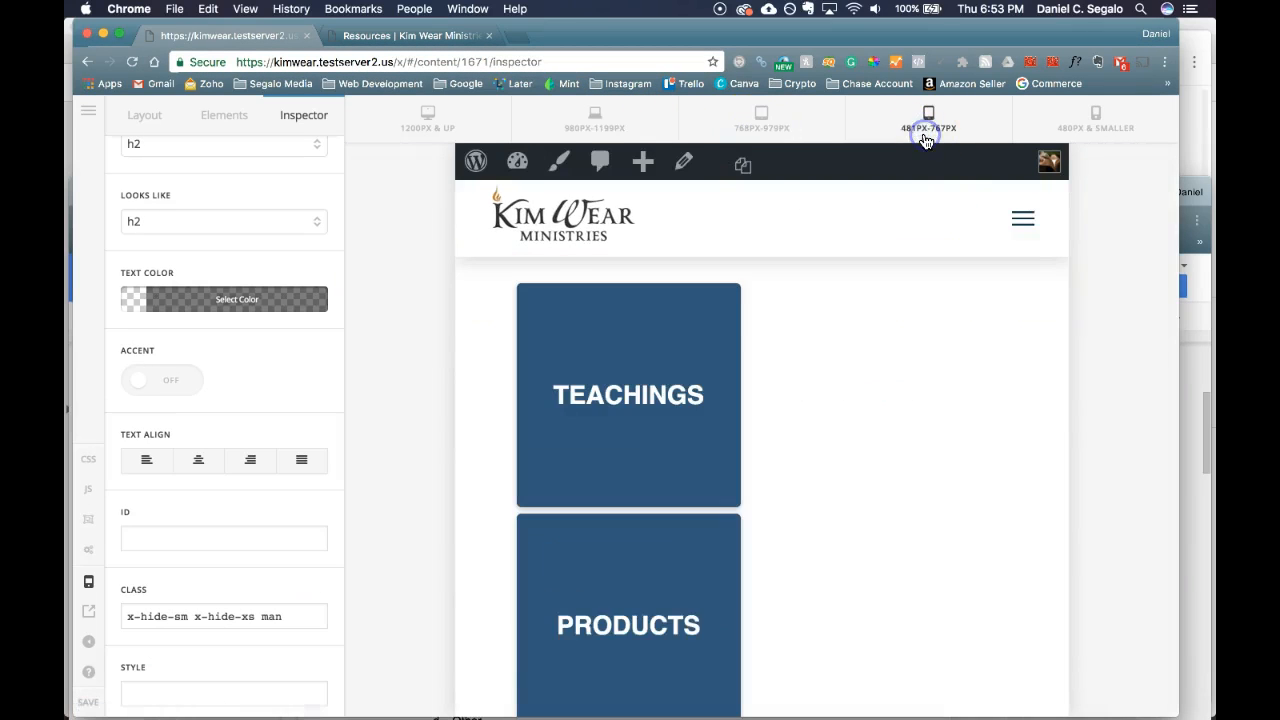
pyautogui.click(1090, 125)
pyautogui.click(936, 126)
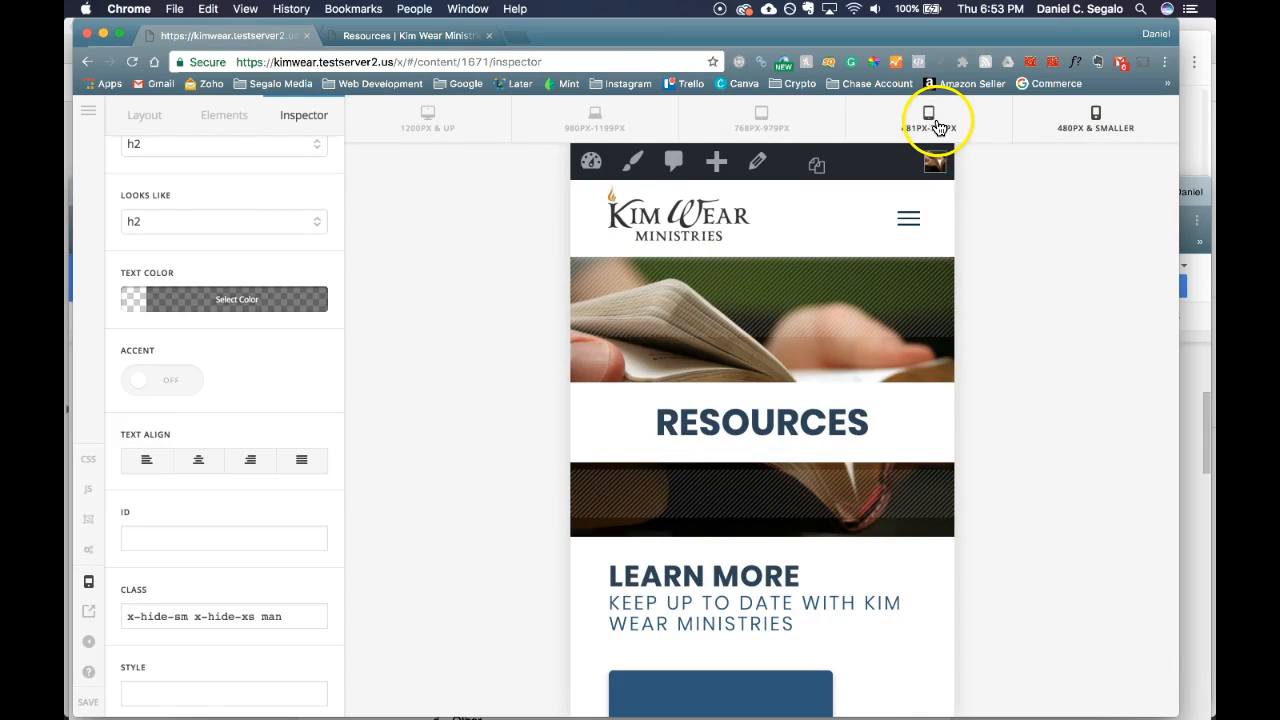
# Step: Save the page, then open the live Resources page, narrow the browser window to phone width and reload it
pyautogui.click(89, 700)
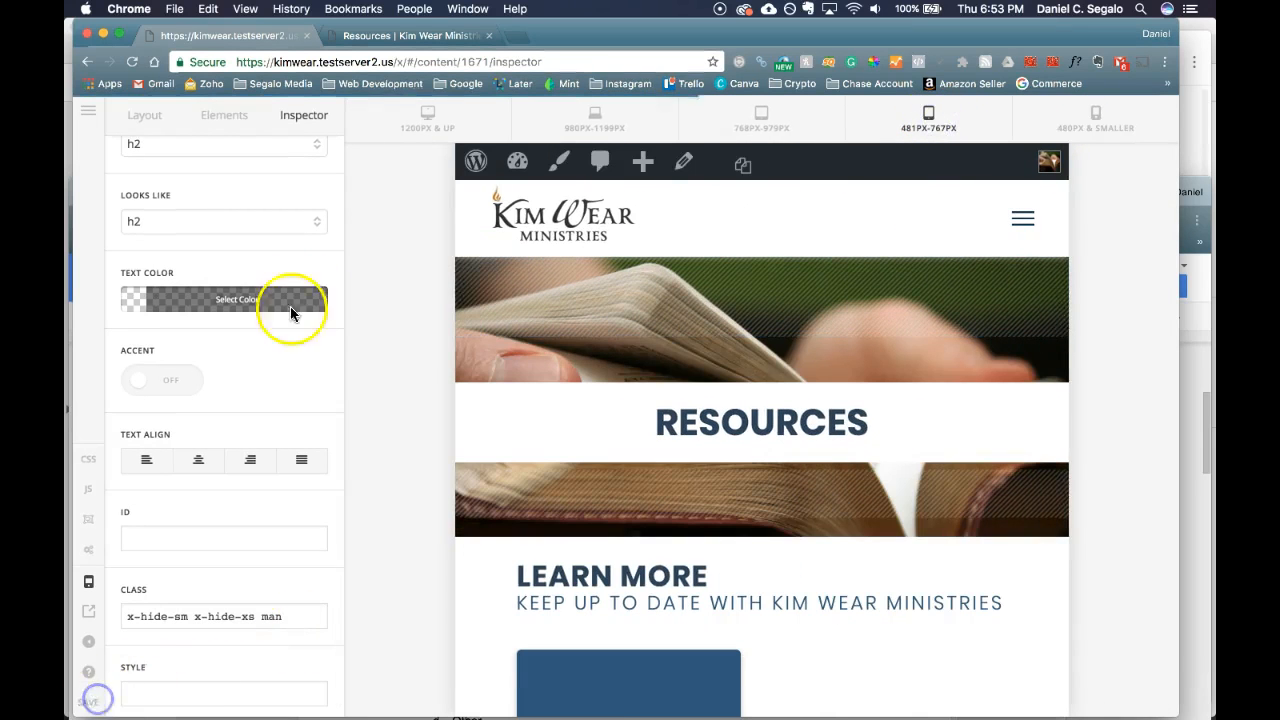
pyautogui.click(440, 37)
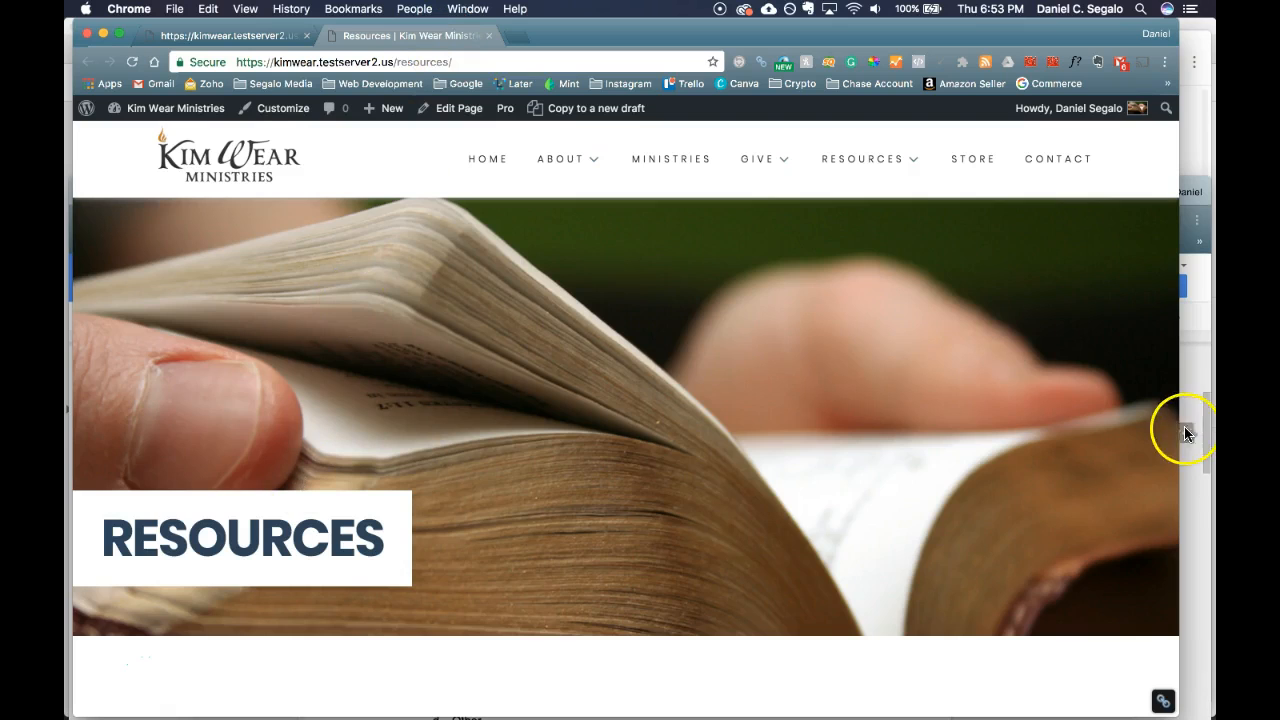
pyautogui.moveTo(1178, 426); pyautogui.dragTo(344, 355)
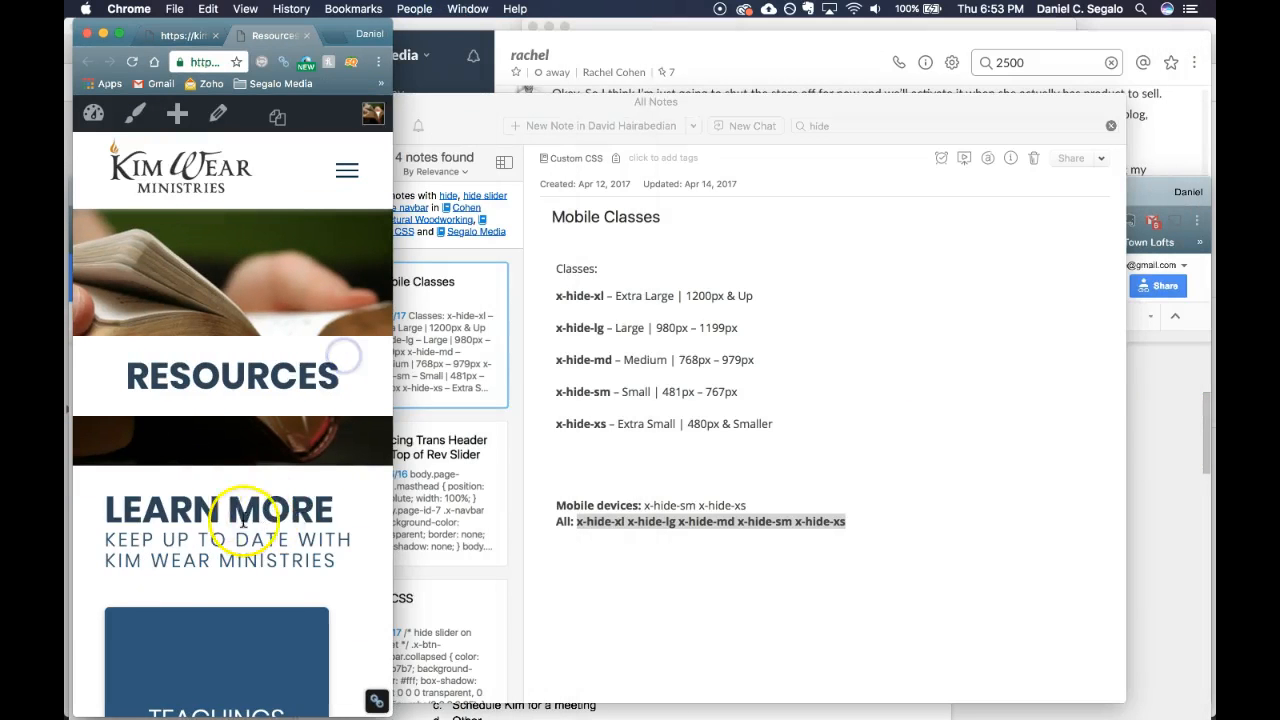
pyautogui.press('super+r')
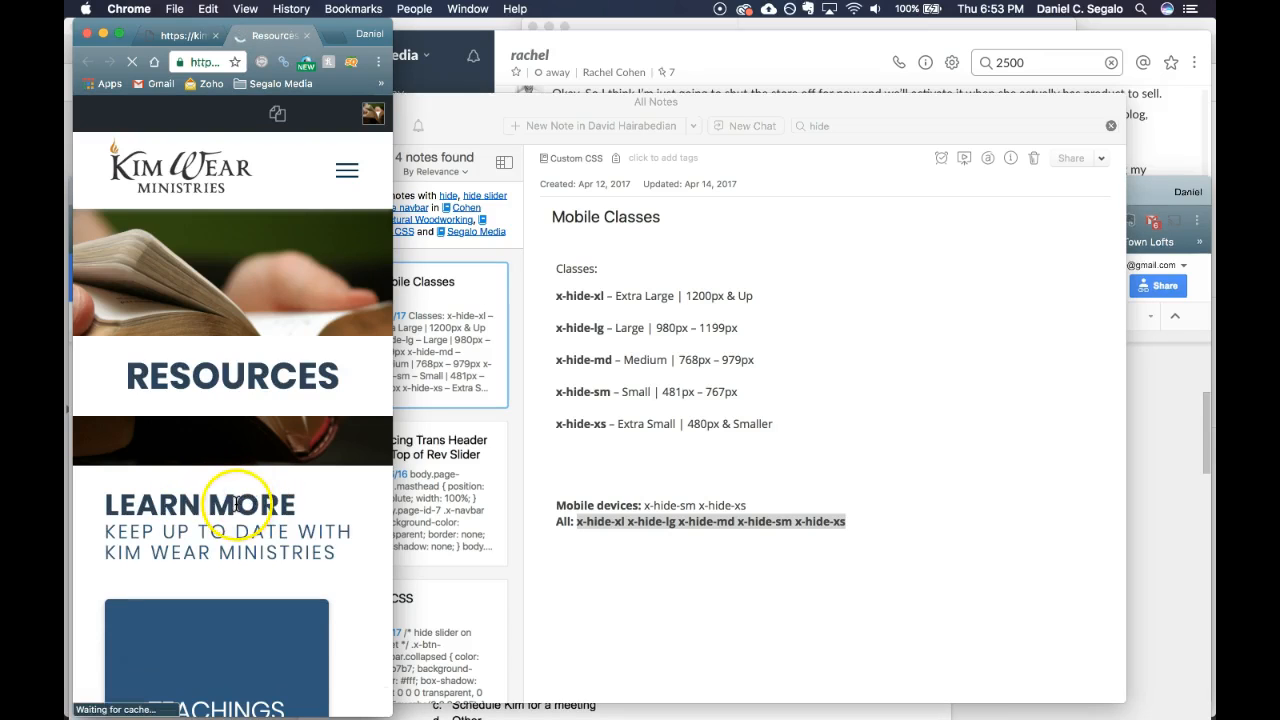
# Step: Examine the live page's mobile layout from the Learn More section through the calendar and newsletter sign-up to the footer
pyautogui.scroll(-5, 289, 474)
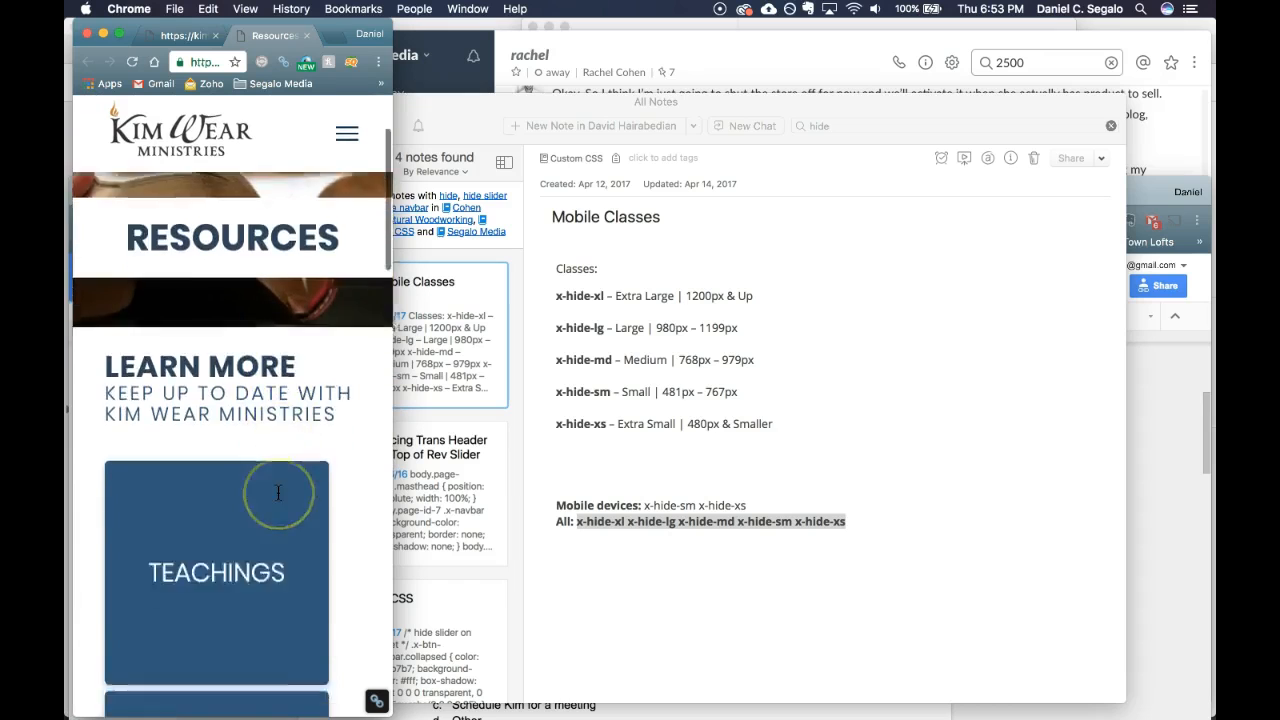
pyautogui.scroll(-10, 278, 492)
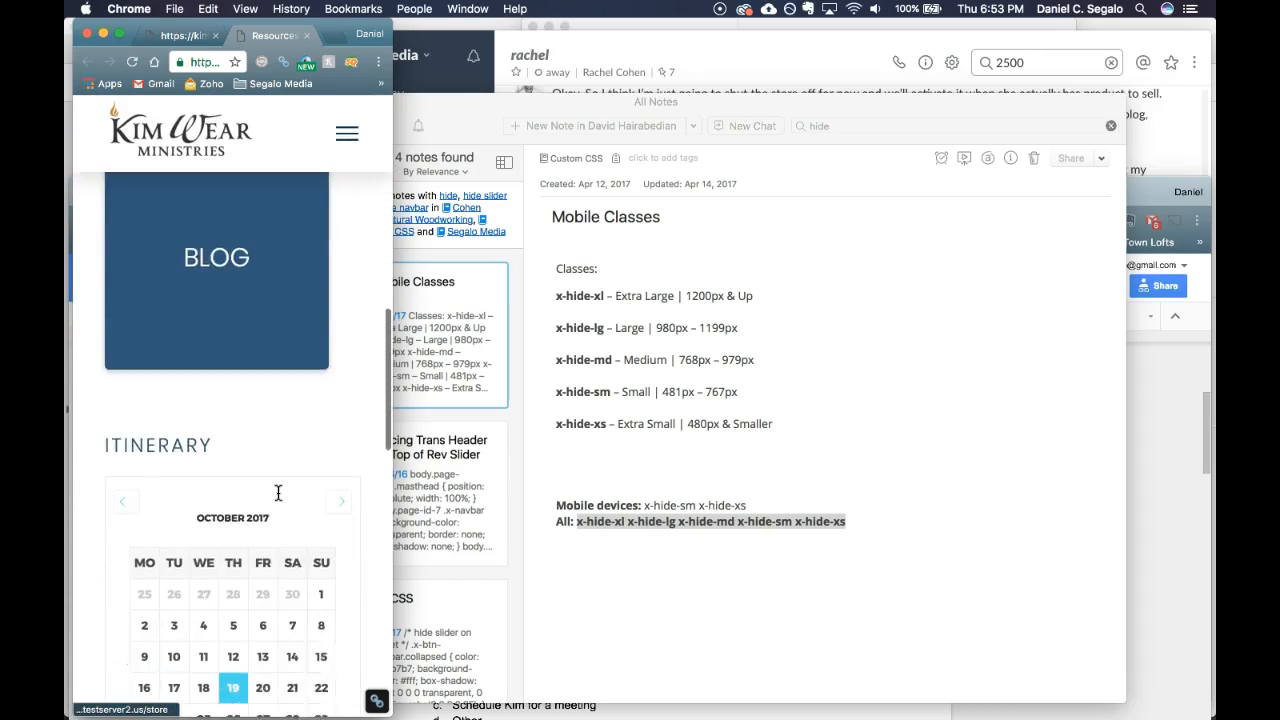
pyautogui.scroll(-4, 278, 492)
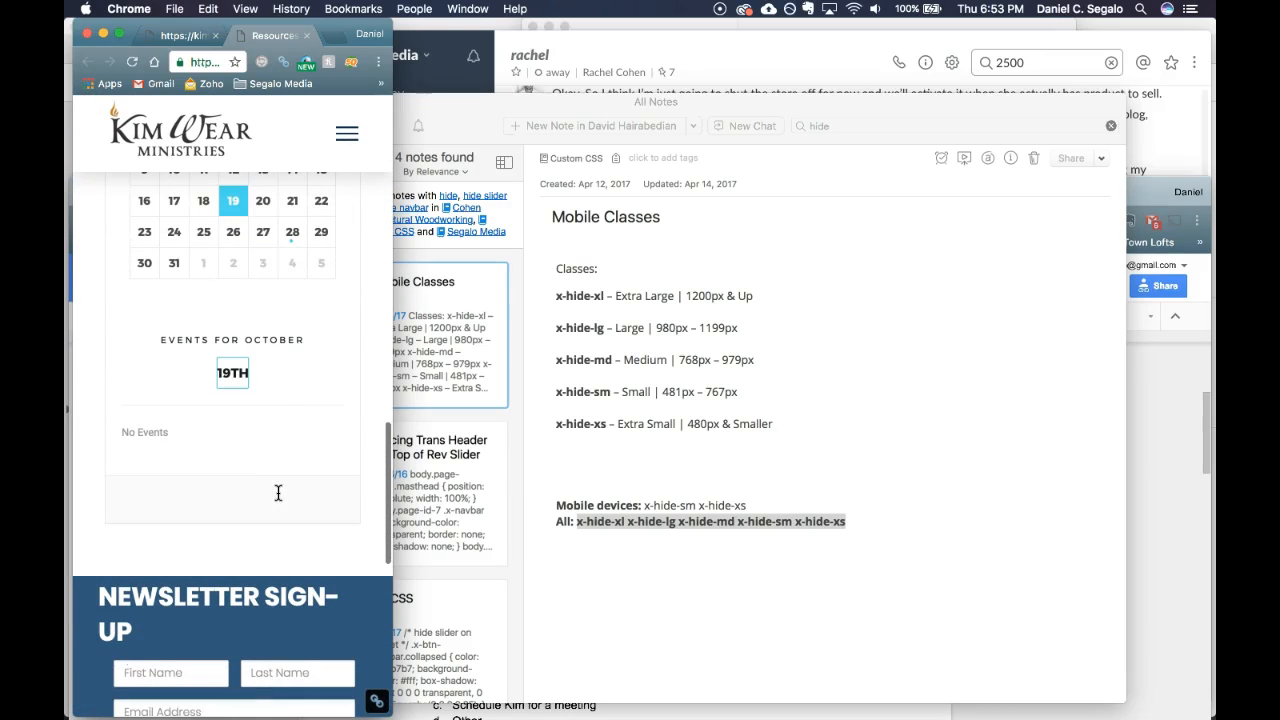
pyautogui.scroll(-8, 271, 403)
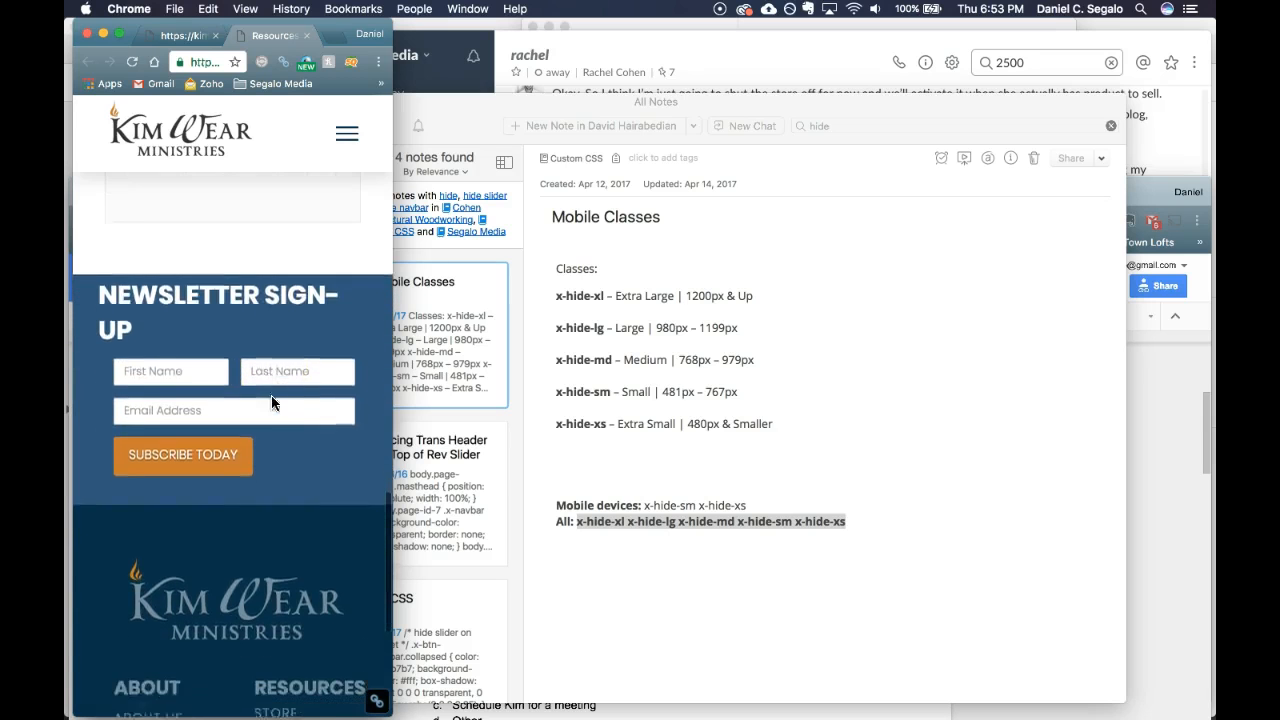
pyautogui.scroll(-5, 271, 403)
pyautogui.scroll(12, 271, 403)
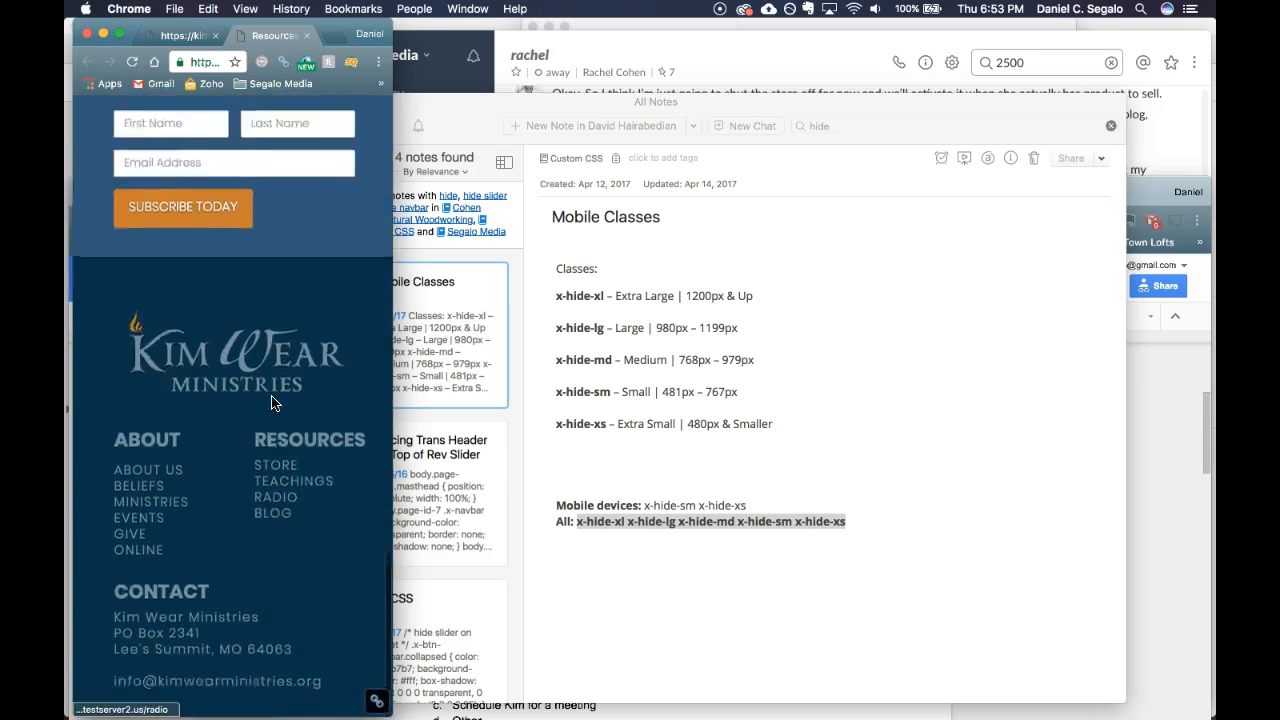
pyautogui.scroll(-15, 271, 397)
pyautogui.scroll(9, 271, 397)
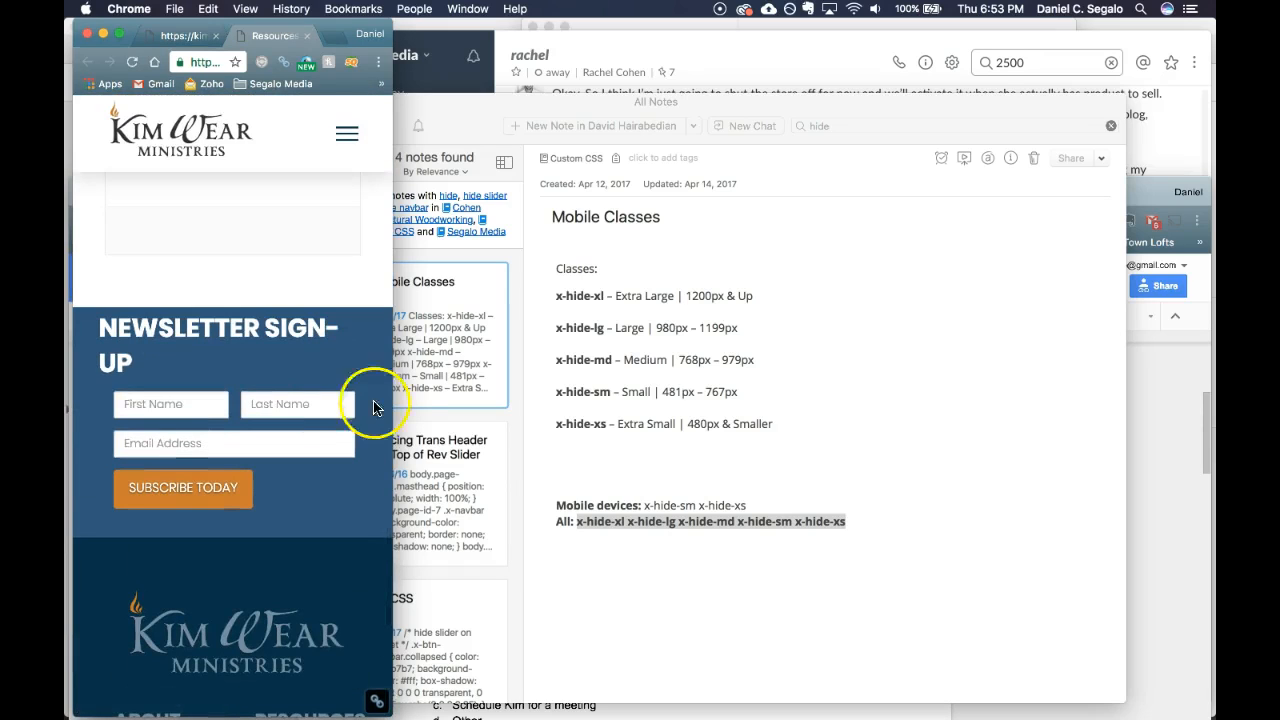
pyautogui.scroll(3, 361, 371)
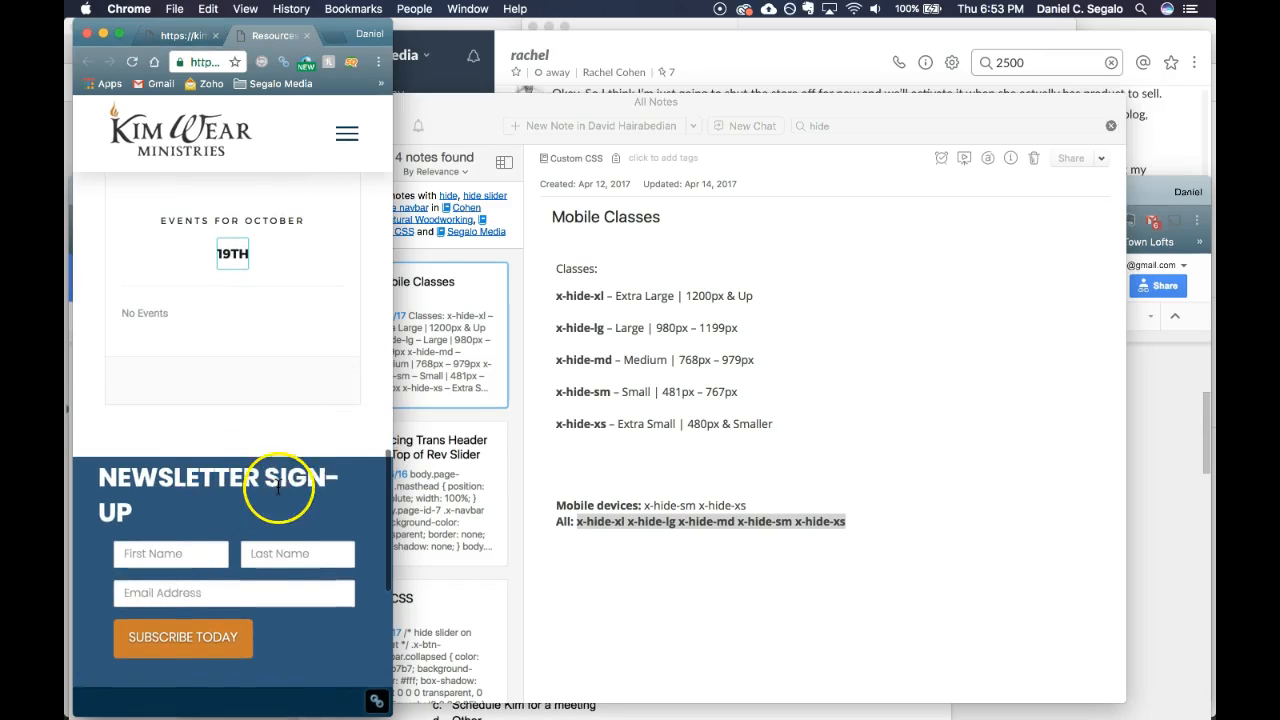
# Step: Widen the browser window back to desktop width and review the live page from the footer up to the Resources banner
pyautogui.moveTo(594, 414); pyautogui.dragTo(1211, 374)
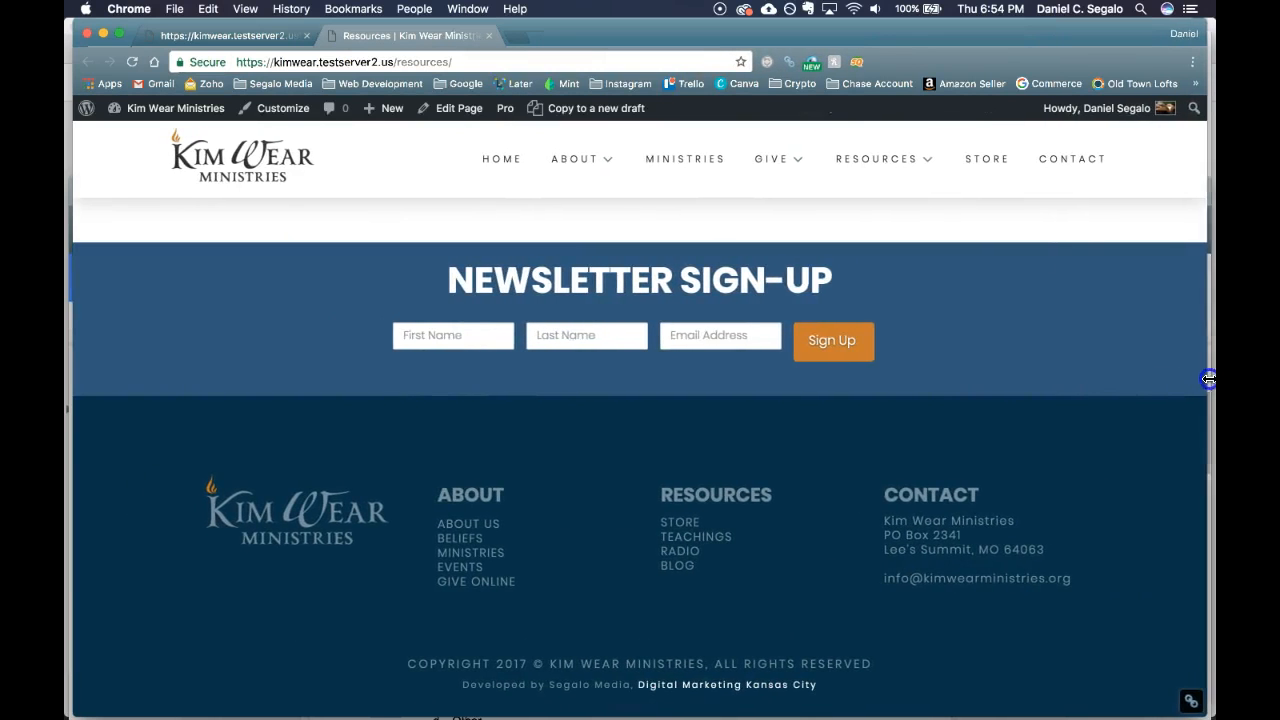
pyautogui.scroll(10, 957, 416)
pyautogui.scroll(5, 957, 416)
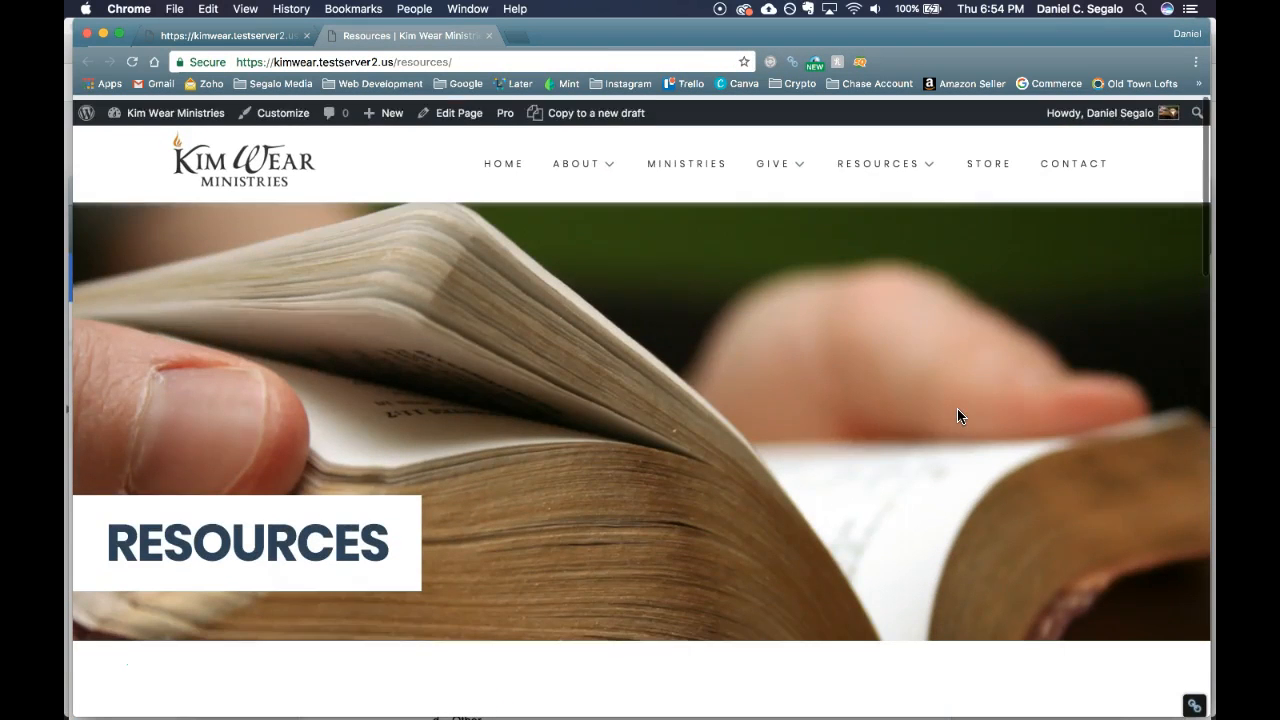